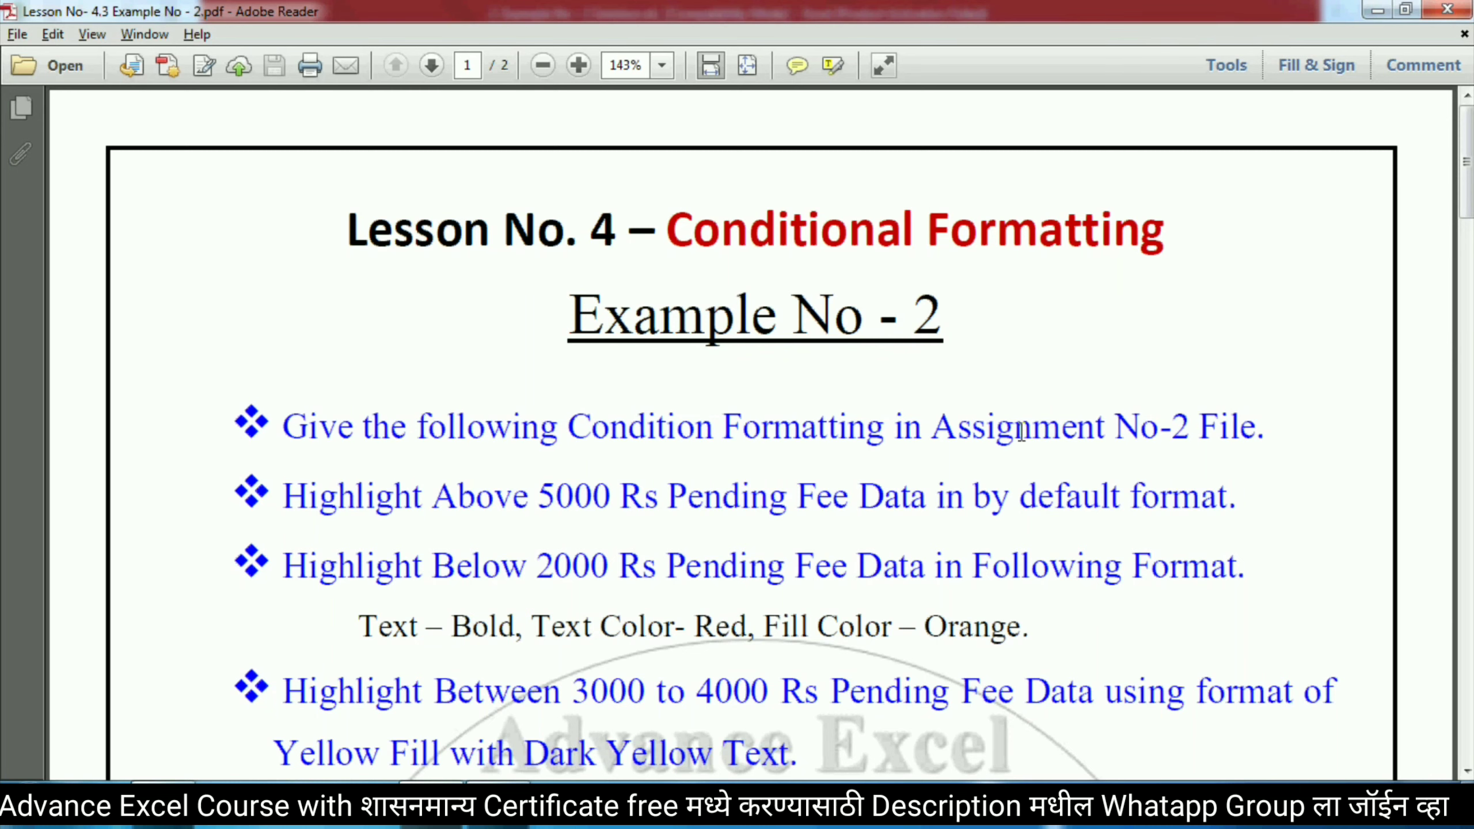
# - Review the PDF's formatting tasks, then bring up the '2. Example No – 2 Solution.xls' fees workbook
pyautogui.scroll(-5, 1022, 431)
pyautogui.scroll(-5, 928, 427)
pyautogui.scroll(-5, 816, 420)
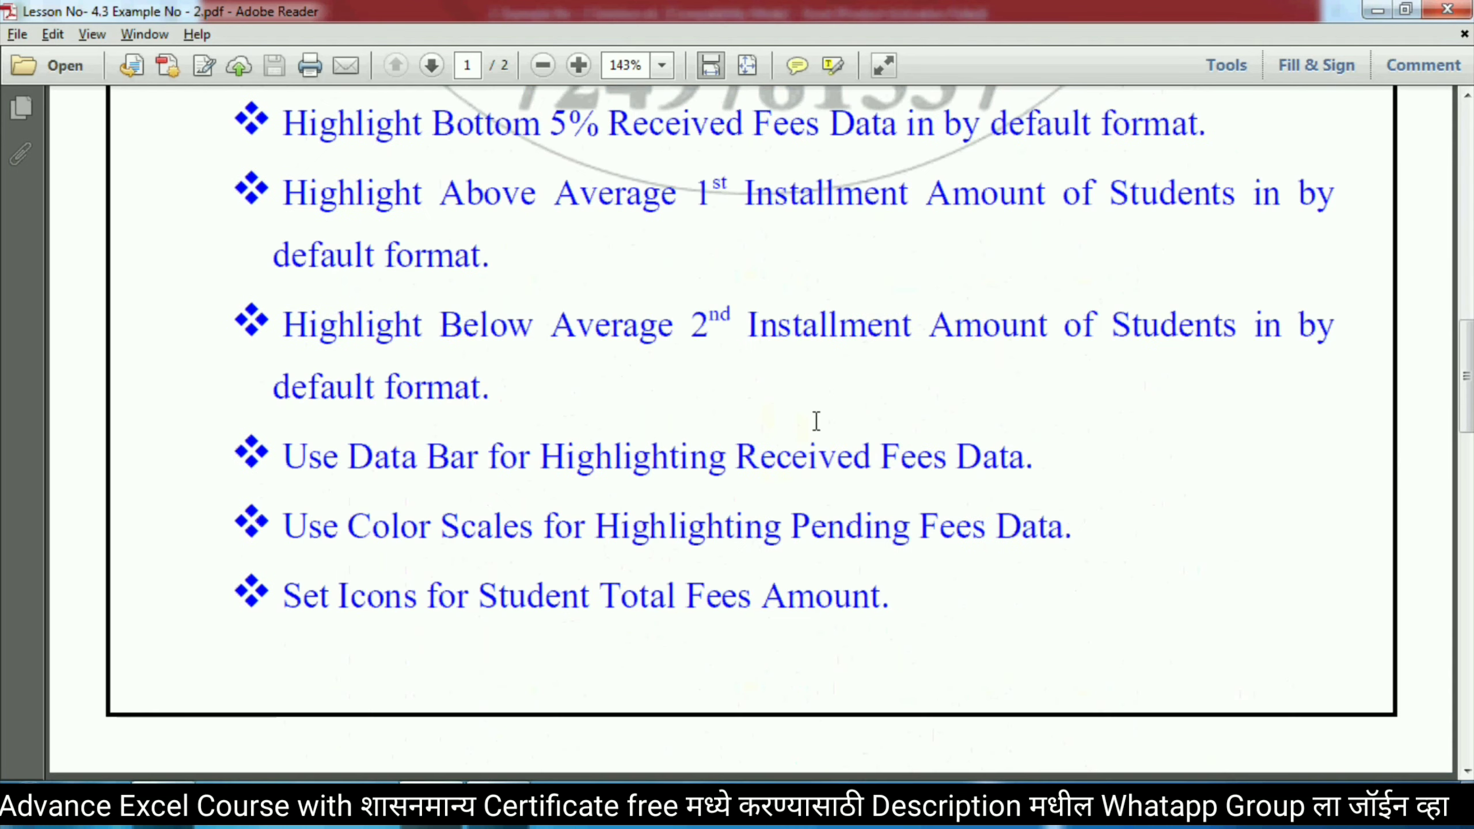
pyautogui.scroll(-10, 815, 424)
pyautogui.scroll(10, 824, 430)
pyautogui.scroll(5, 835, 432)
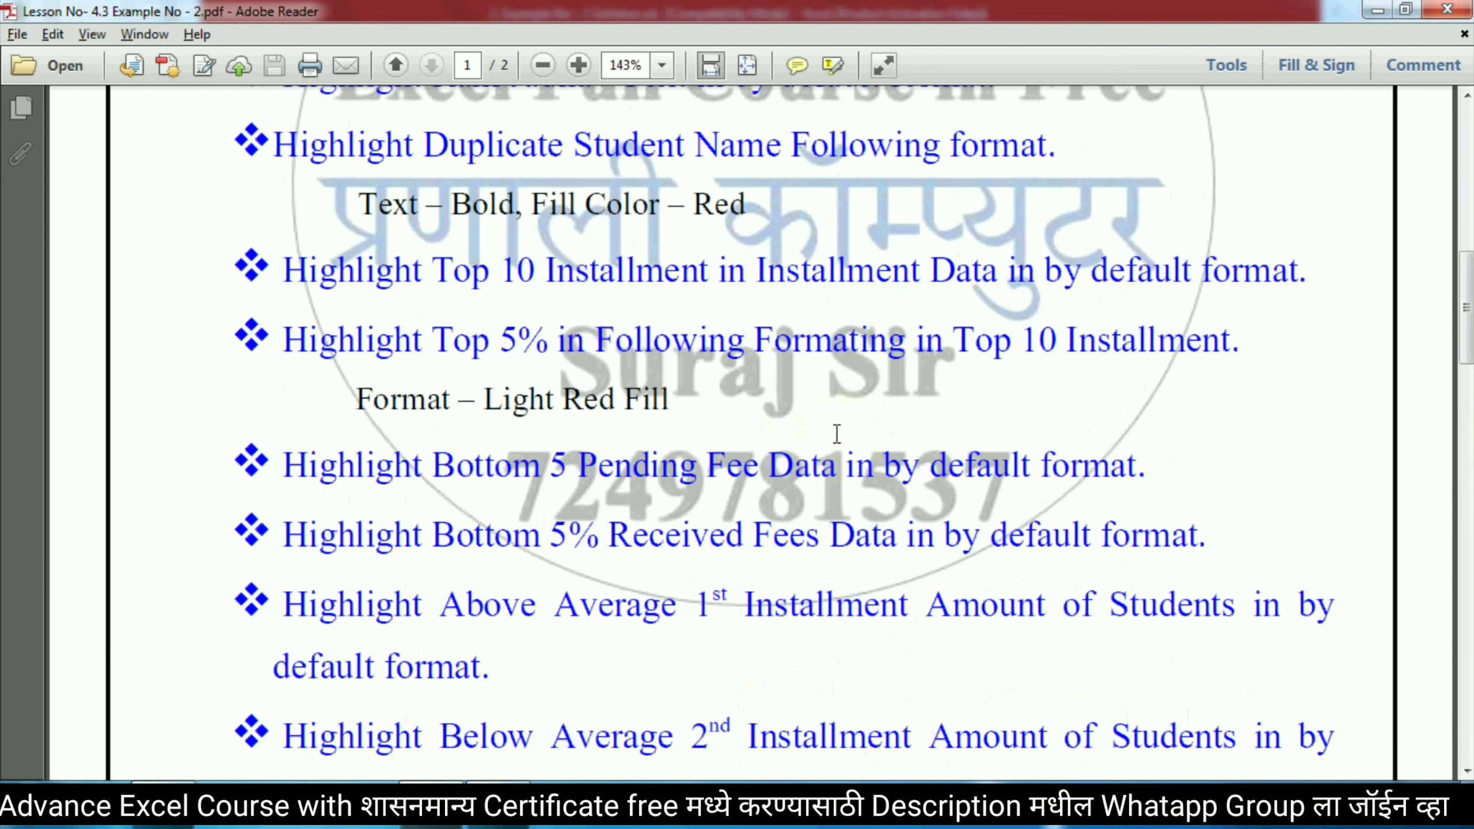
pyautogui.scroll(10, 835, 432)
pyautogui.scroll(3, 737, 393)
pyautogui.scroll(1, 737, 393)
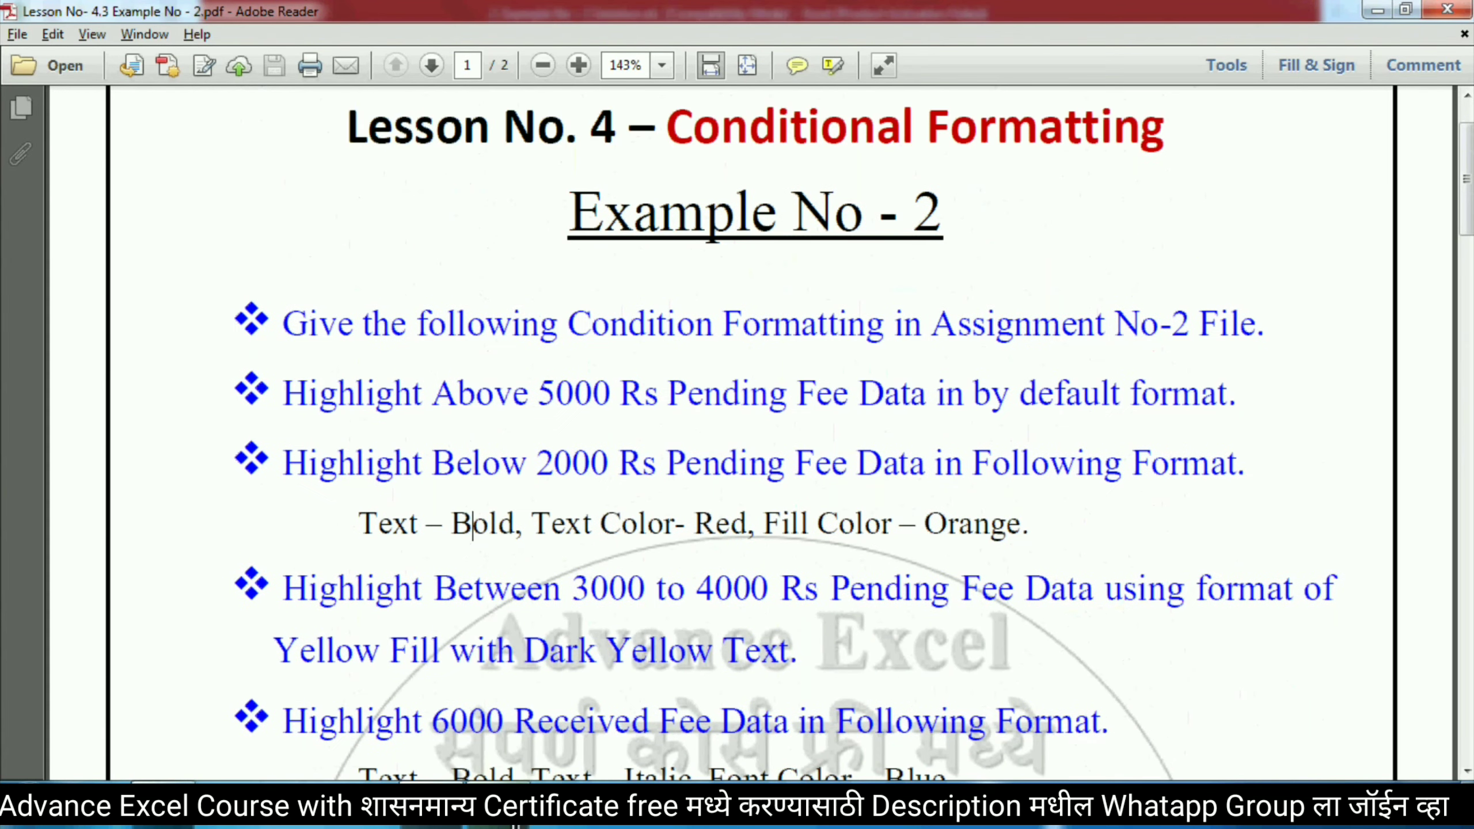
pyautogui.hotkey('alt', 'Tab')
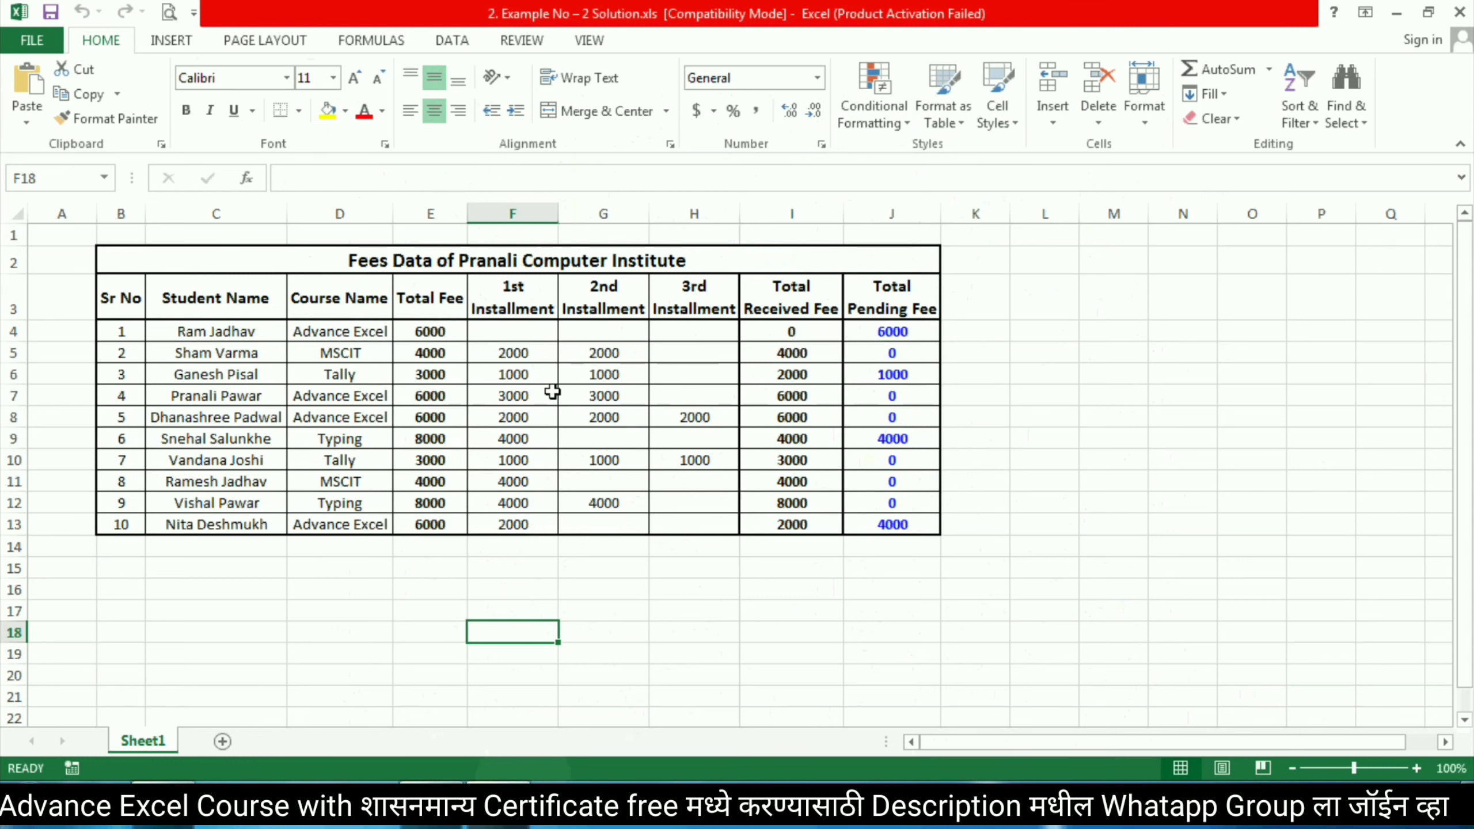
# - Flip between the assignment PDF and the Excel fees workbook, ending on the PDF
pyautogui.hotkey('alt', 'Tab')
pyautogui.scroll(2, 433, 377)
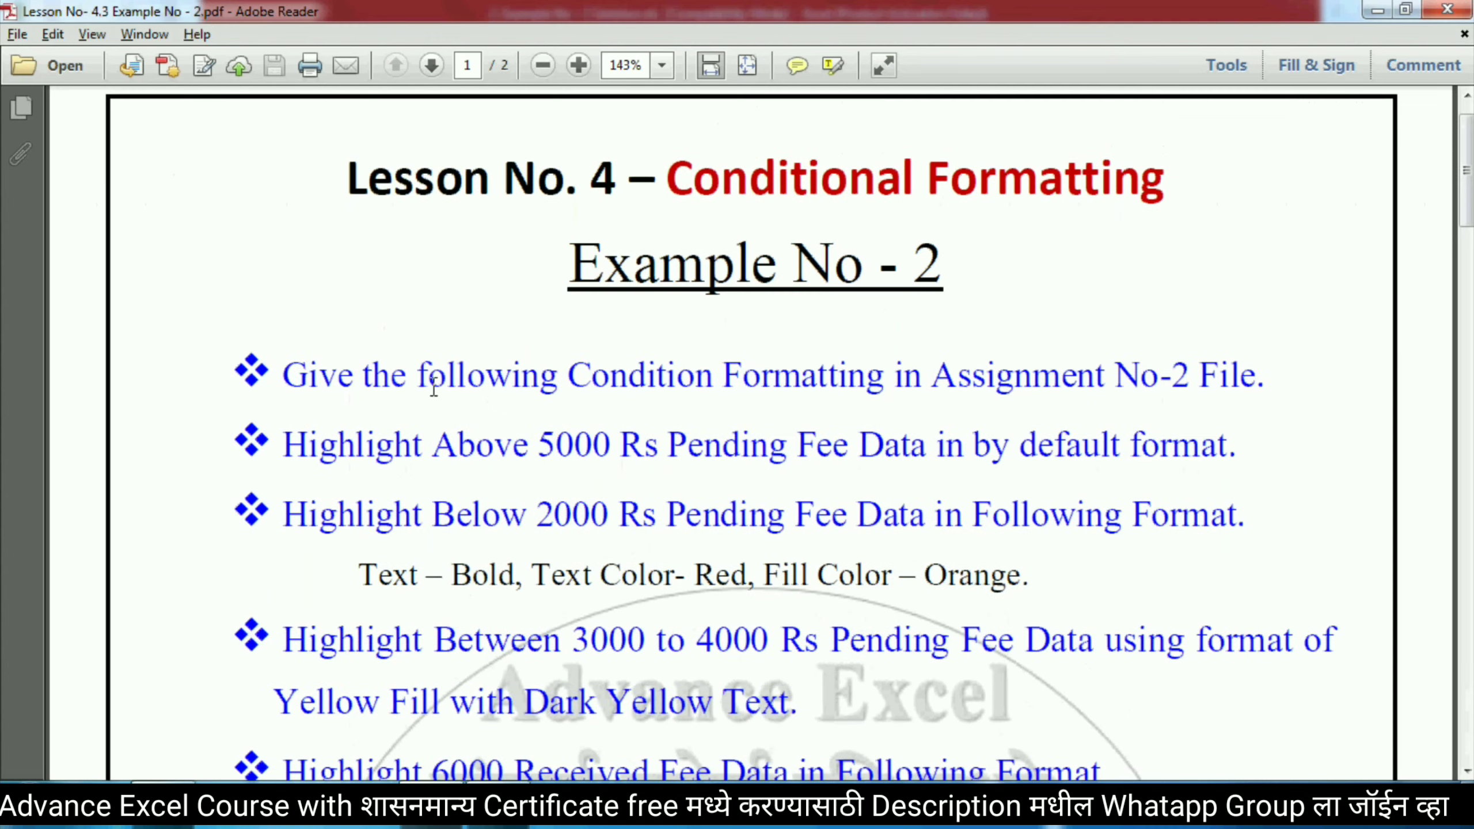
pyautogui.scroll(2, 434, 386)
pyautogui.hotkey('alt', 'Tab')
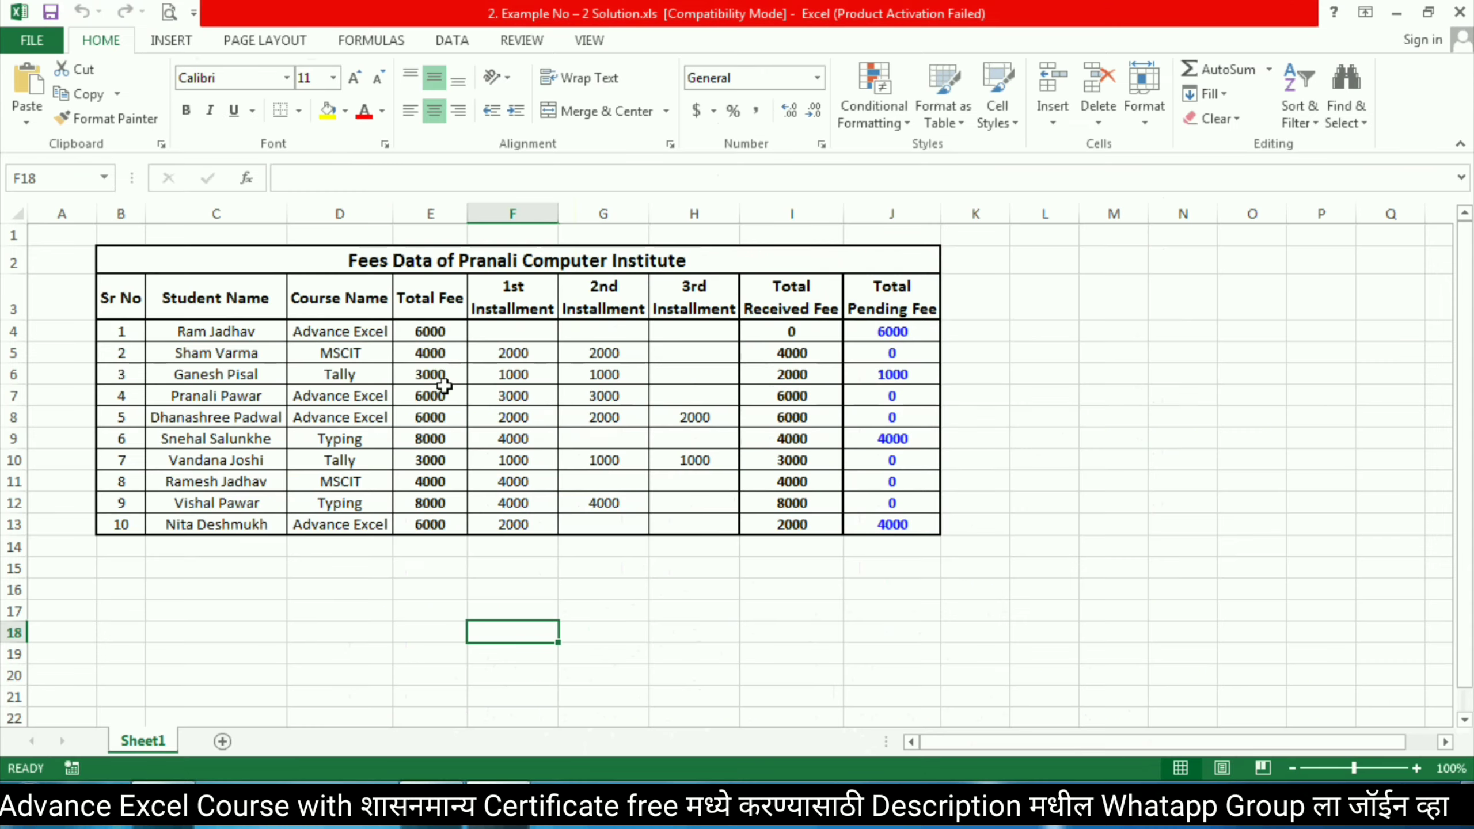
pyautogui.hotkey('alt', 'Tab')
pyautogui.hotkey('alt', 'Tab')
pyautogui.hotkey('alt', 'Tab')
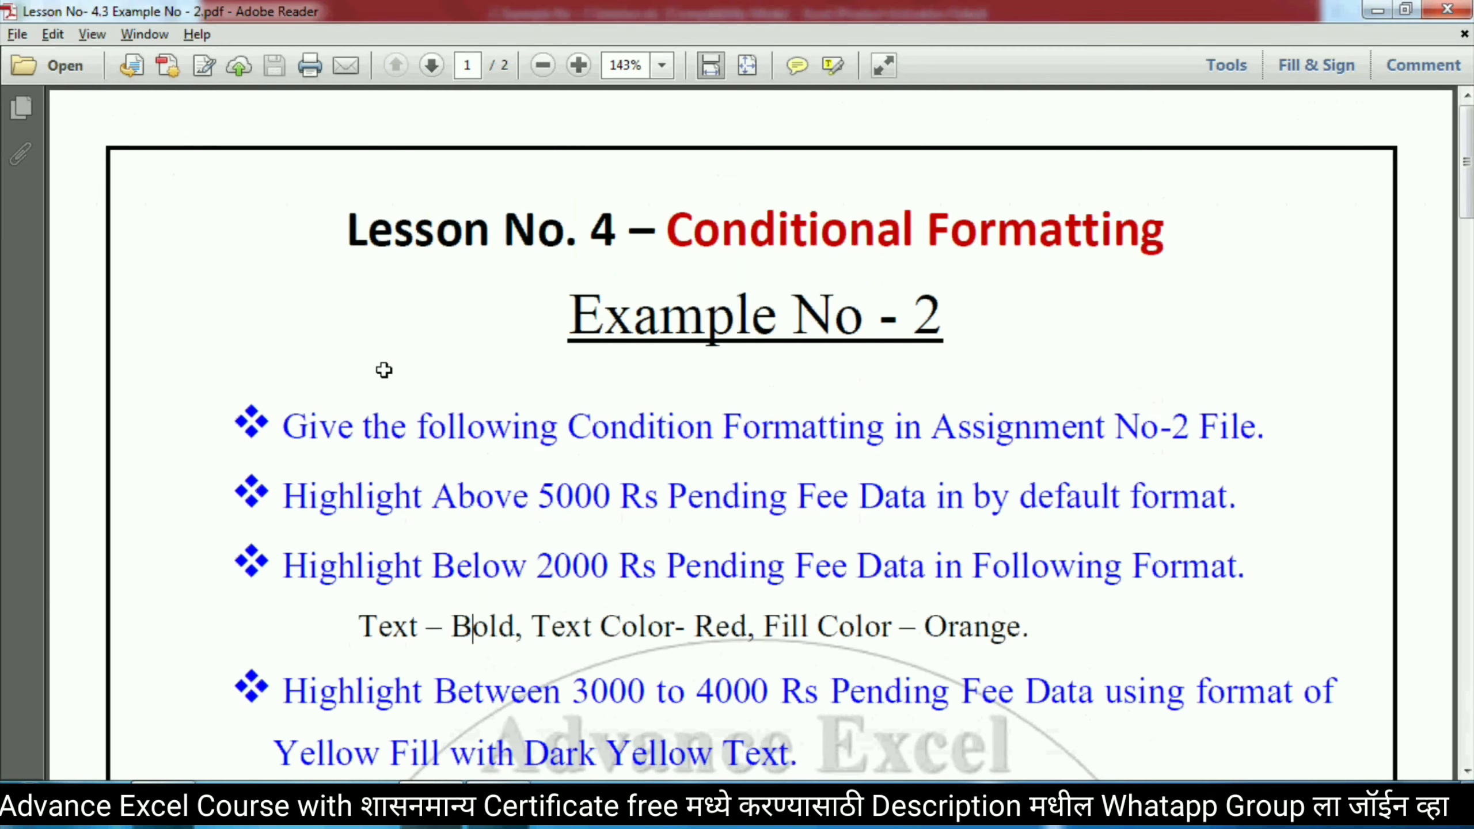
pyautogui.hotkey('alt', 'Tab')
pyautogui.hotkey('alt', 'Tab')
# - Scroll through the PDF's pending-fee highlighting tasks, checking them against the workbook
pyautogui.scroll(-3, 617, 442)
pyautogui.scroll(-2, 612, 441)
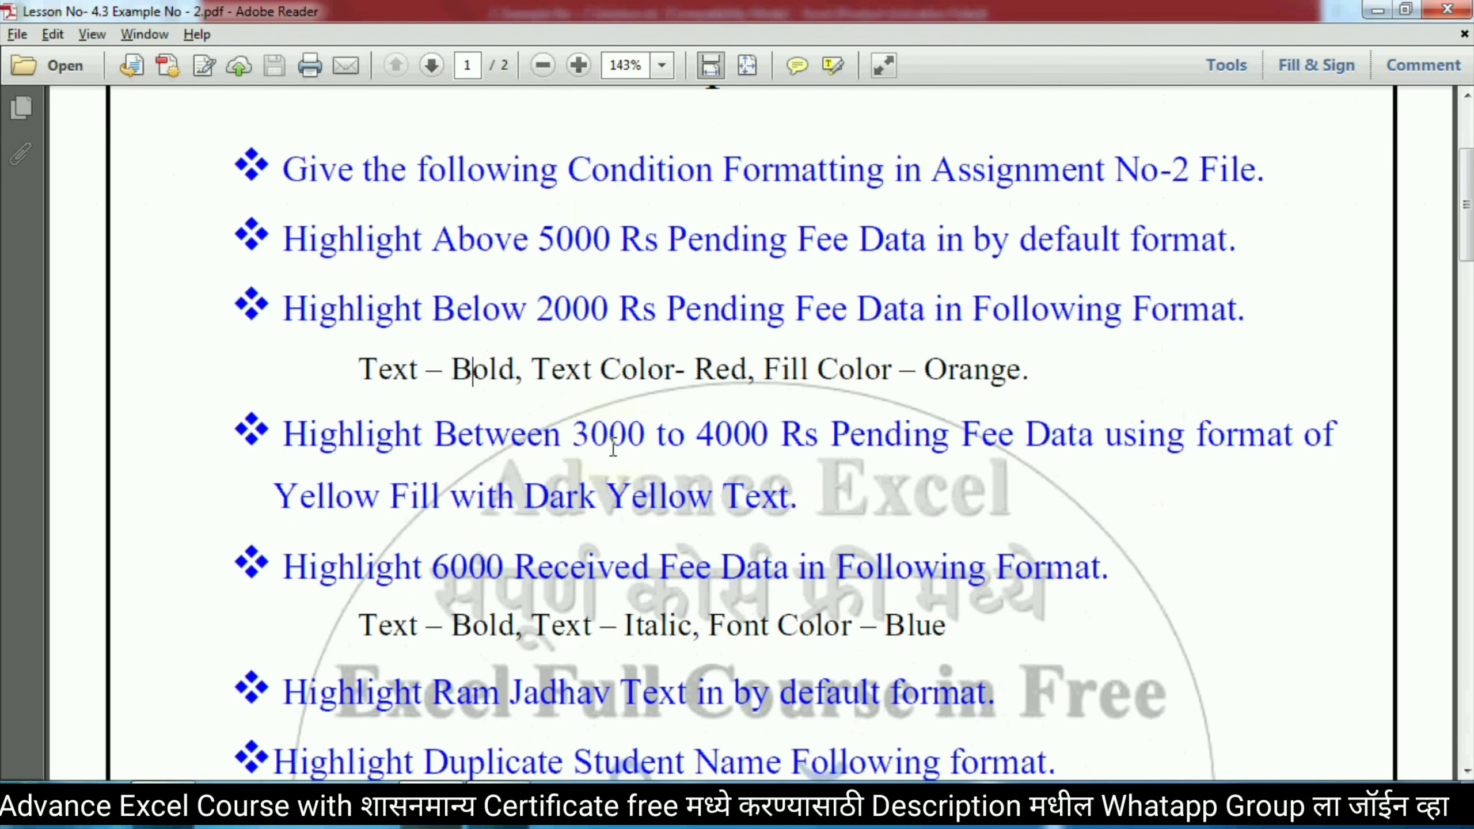
pyautogui.scroll(-4, 599, 414)
pyautogui.scroll(6, 604, 415)
pyautogui.scroll(1, 606, 417)
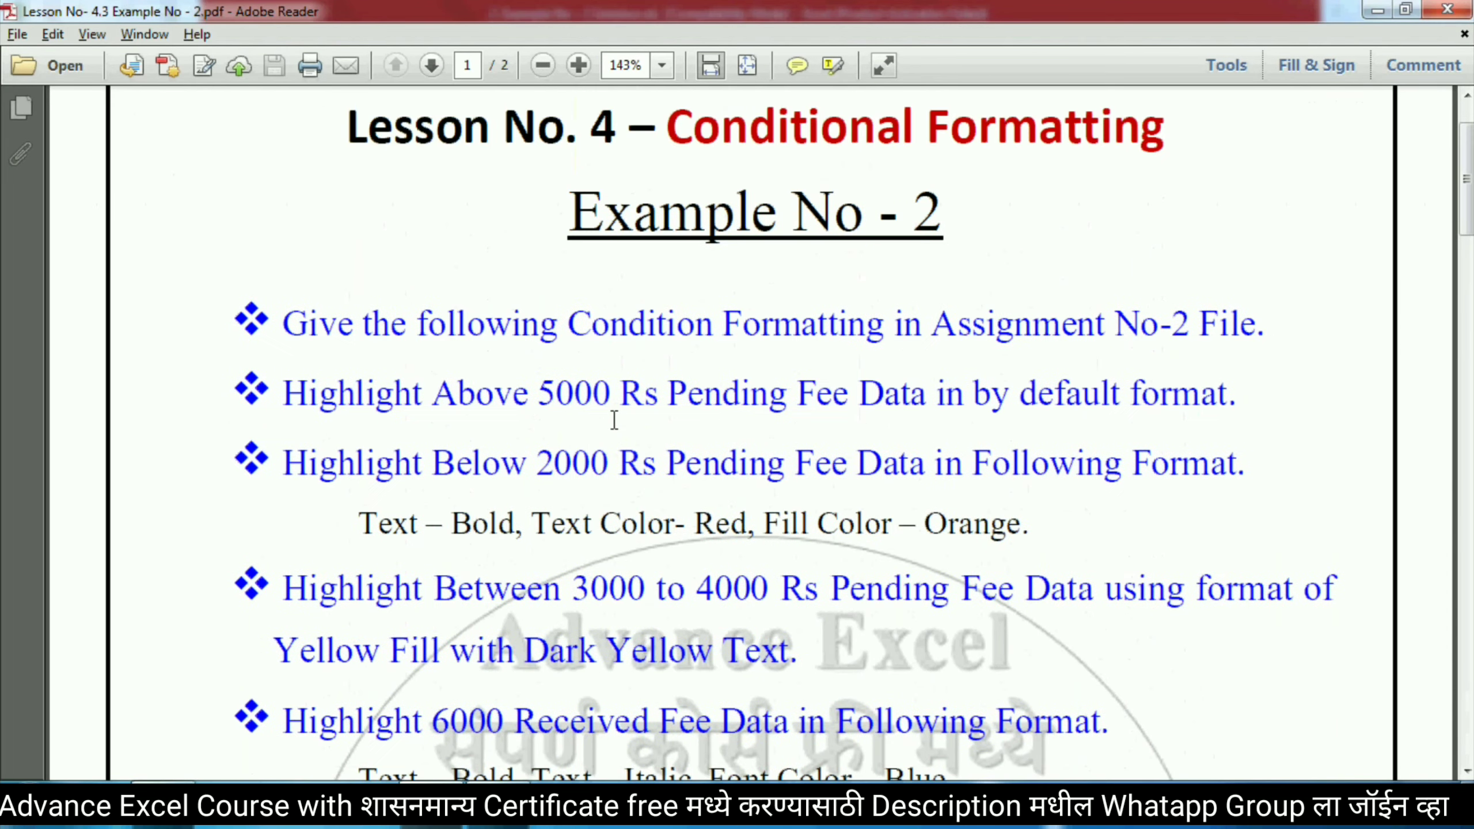
pyautogui.hotkey('alt', 'Tab')
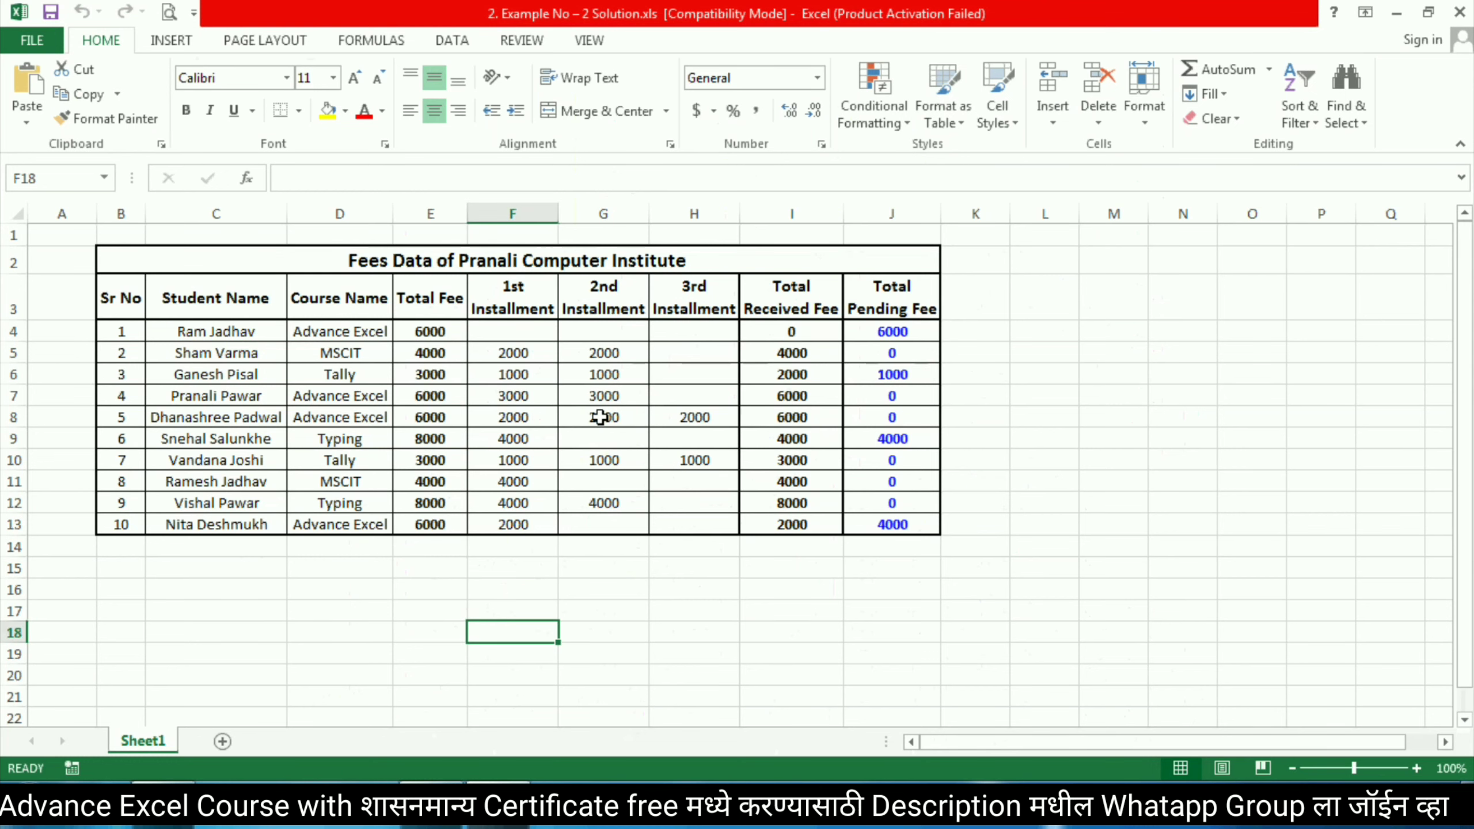
pyautogui.hotkey('alt', 'Tab')
pyautogui.scroll(2, 486, 381)
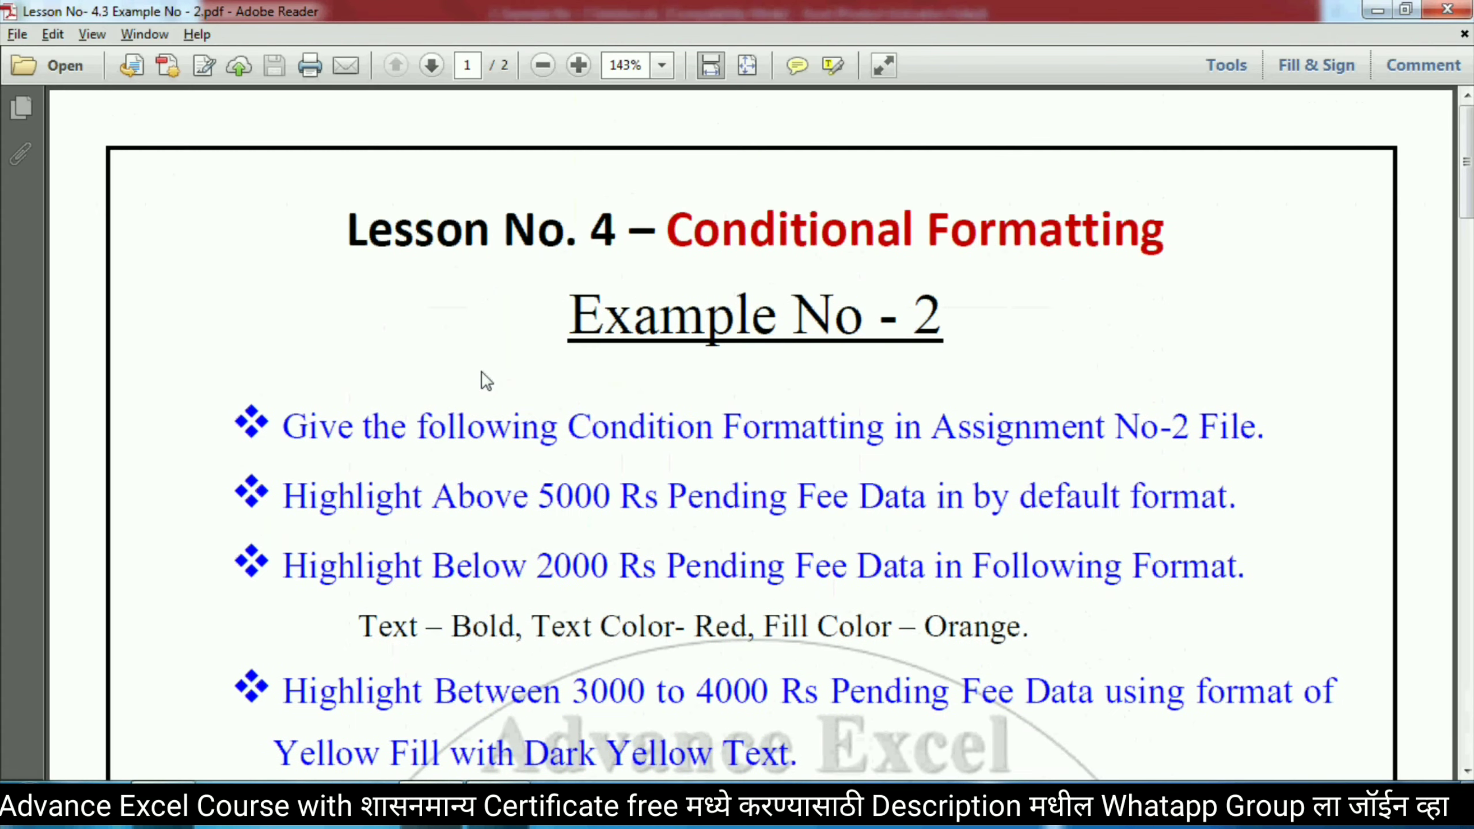
pyautogui.scroll(-2, 382, 463)
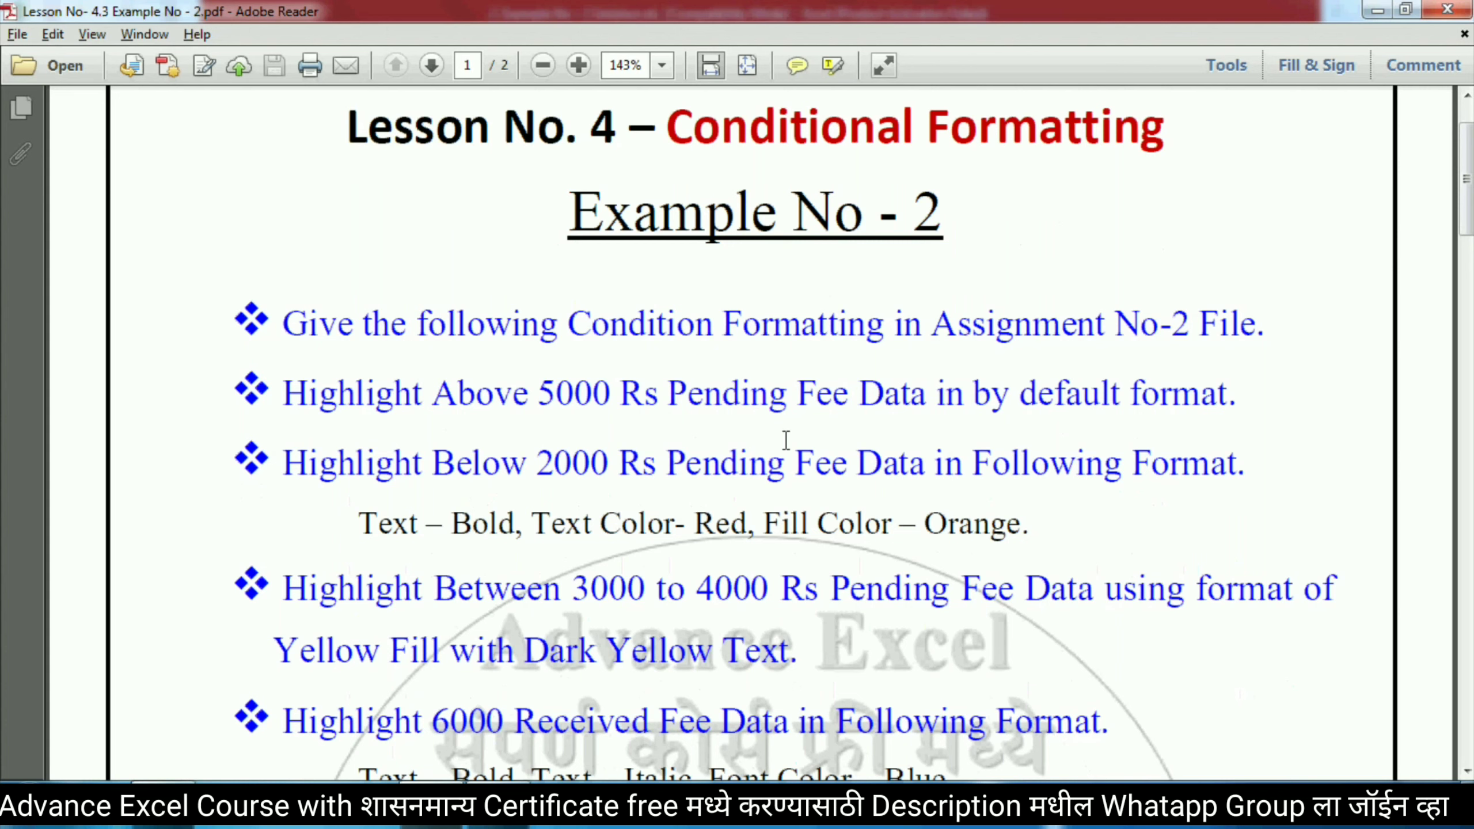
# - Back in Excel, select the Total Pending Fee cells J3:J13 and open Conditional Formatting's Highlight Cells Rules
pyautogui.hotkey('alt', 'Tab')
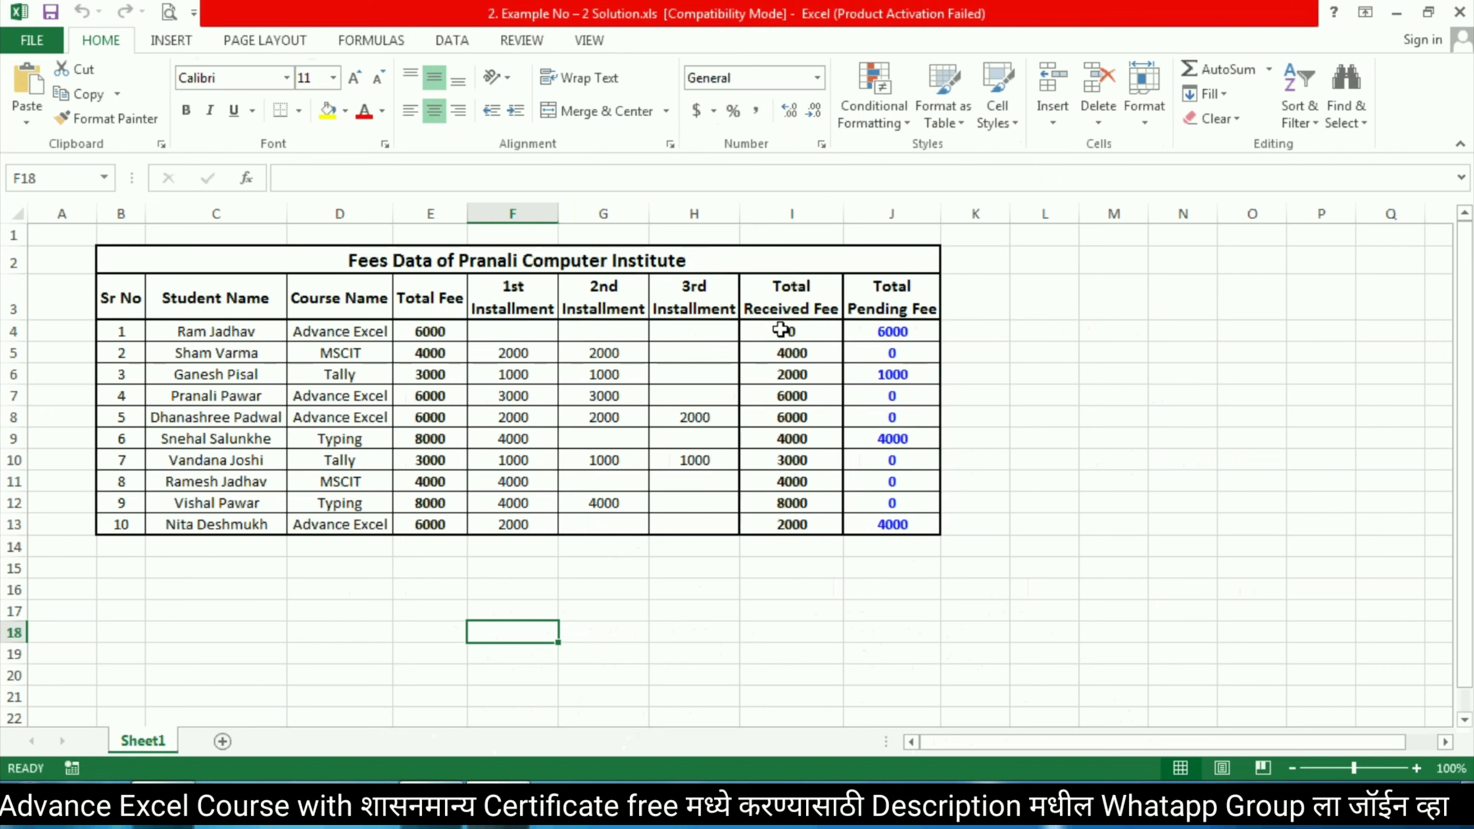
pyautogui.moveTo(891, 296); pyautogui.dragTo(900, 525)
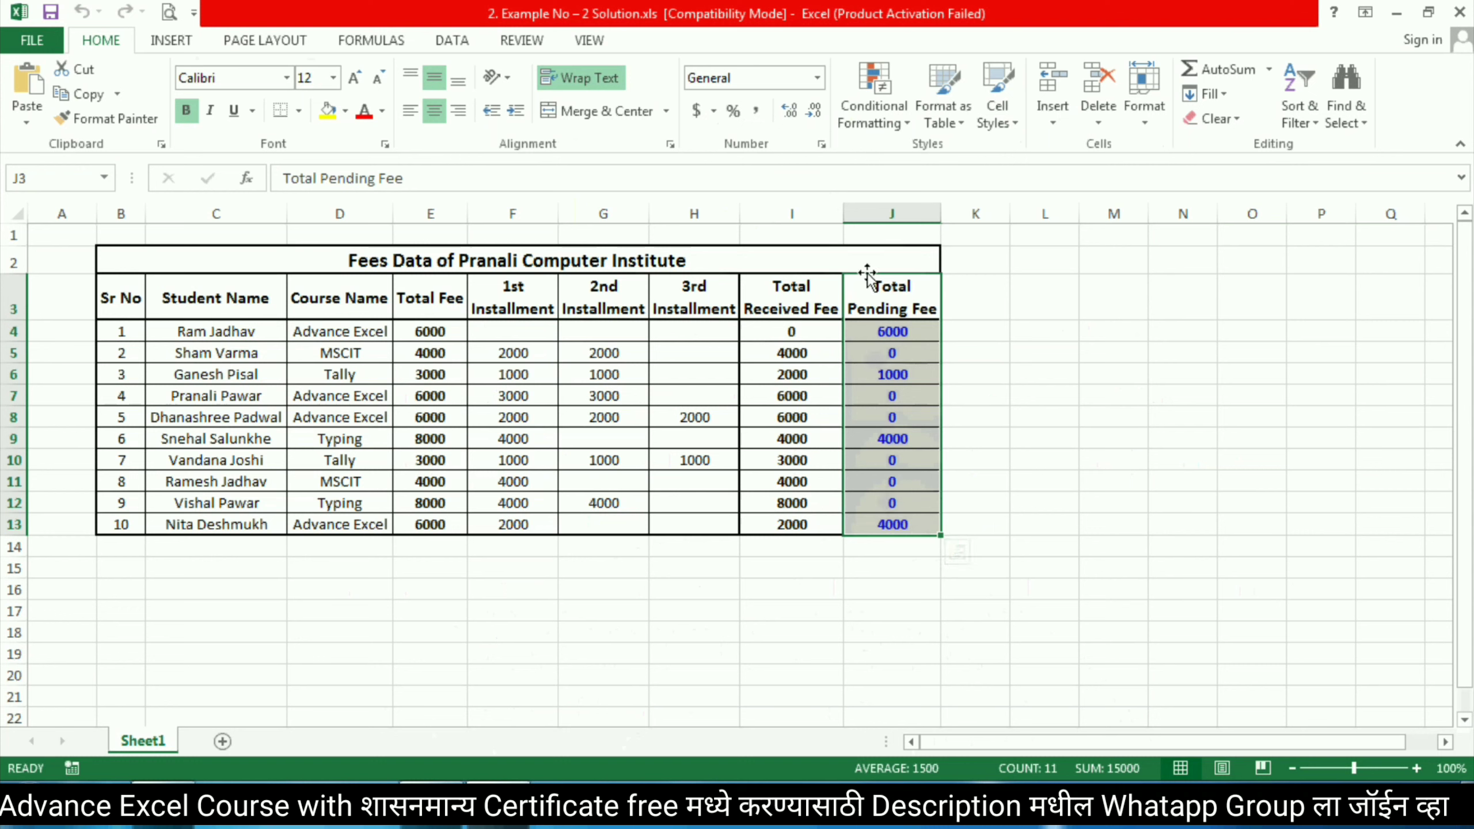
pyautogui.click(949, 316)
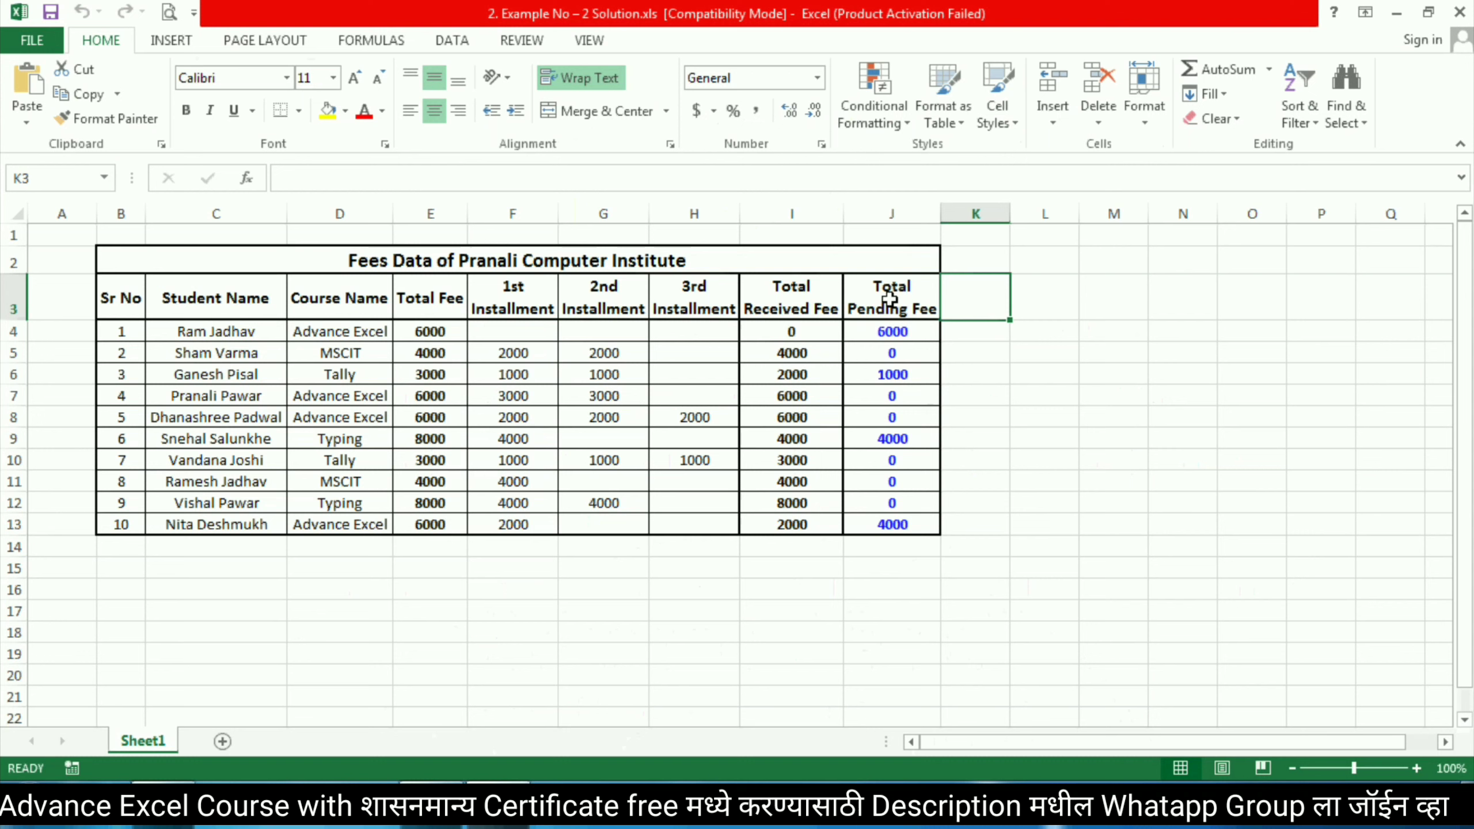
pyautogui.click(888, 375)
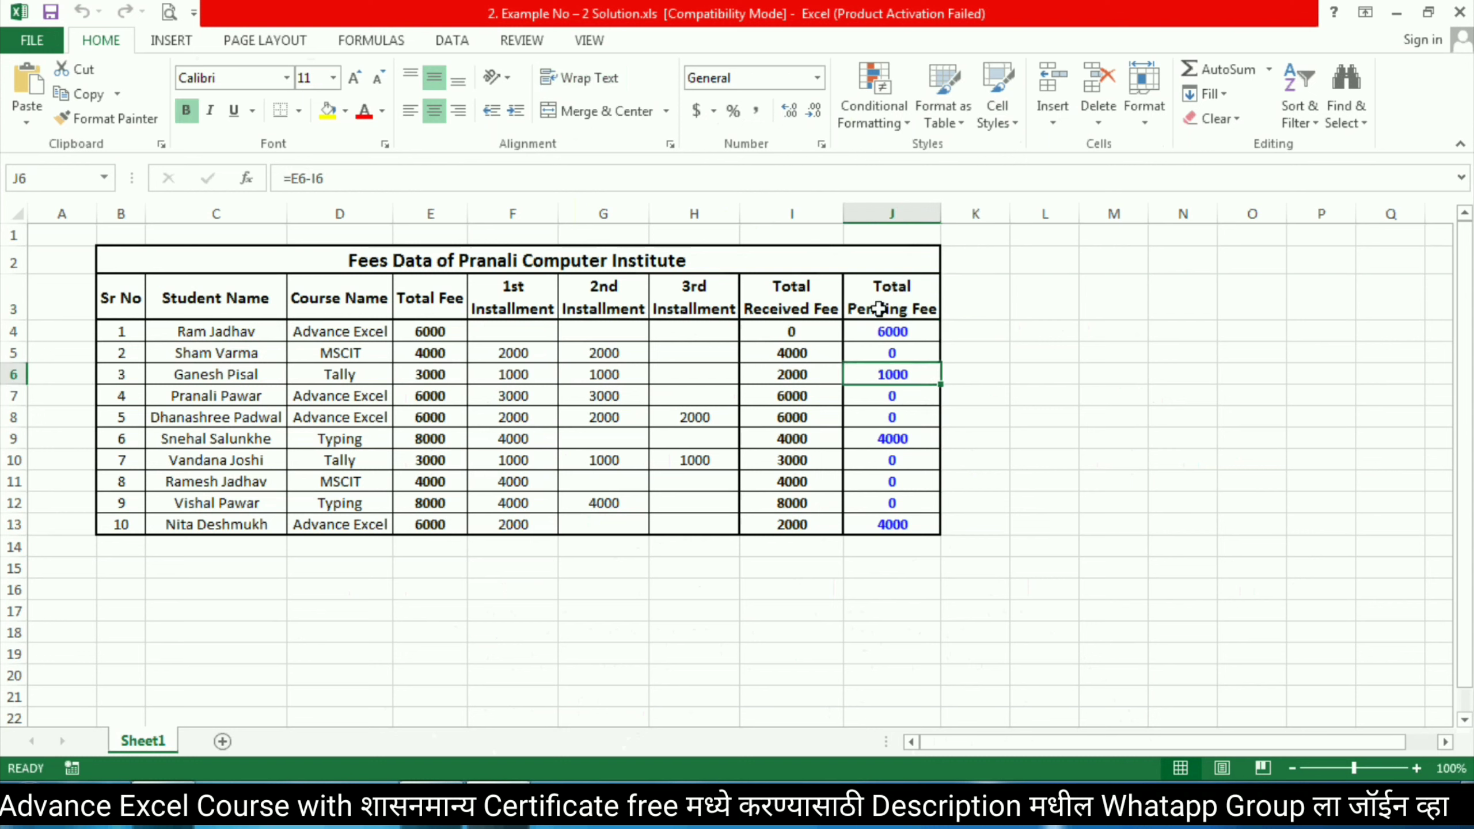
pyautogui.moveTo(873, 295); pyautogui.dragTo(888, 523)
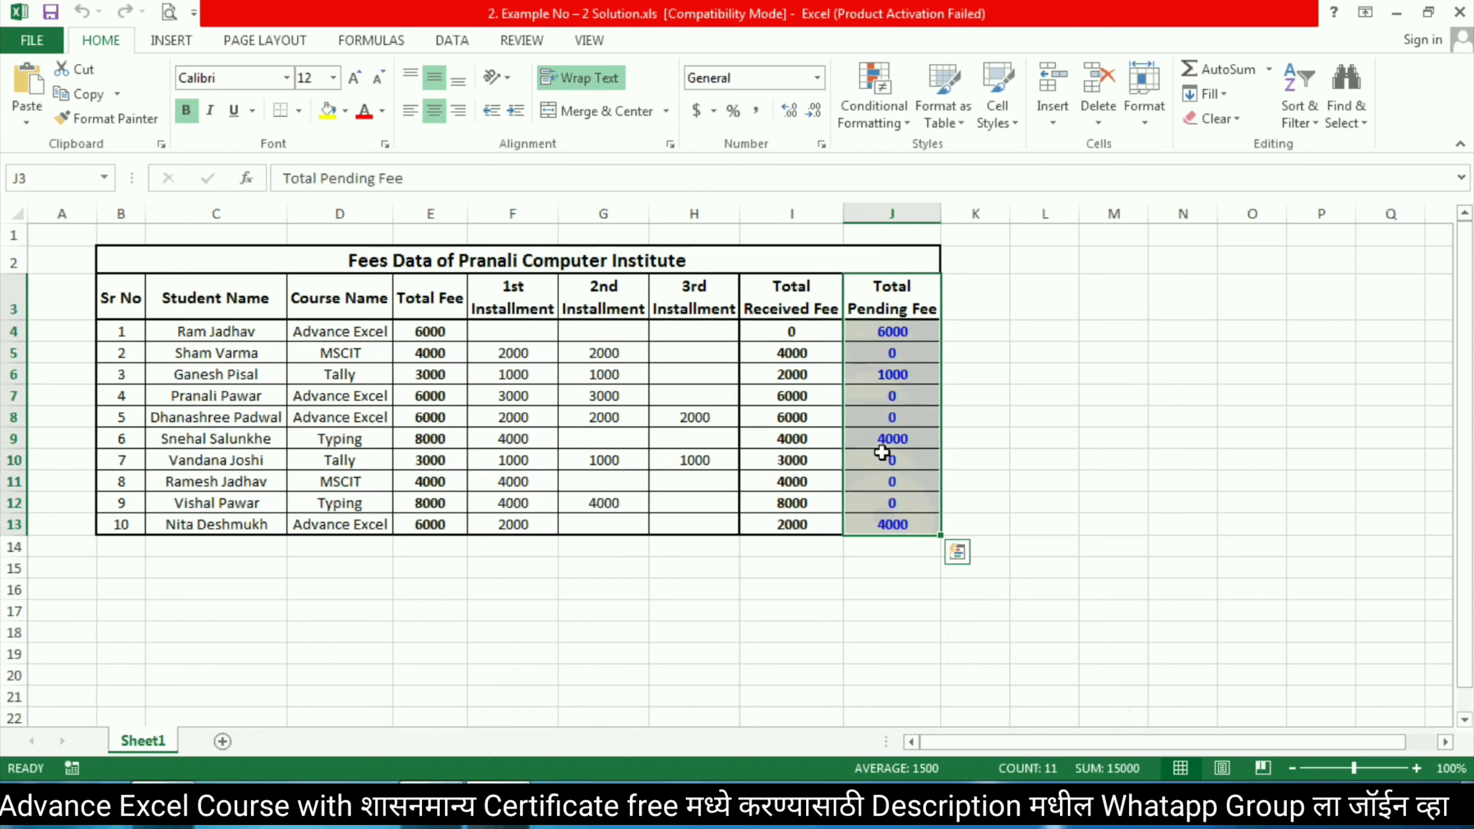
pyautogui.click(876, 122)
pyautogui.moveTo(939, 156)
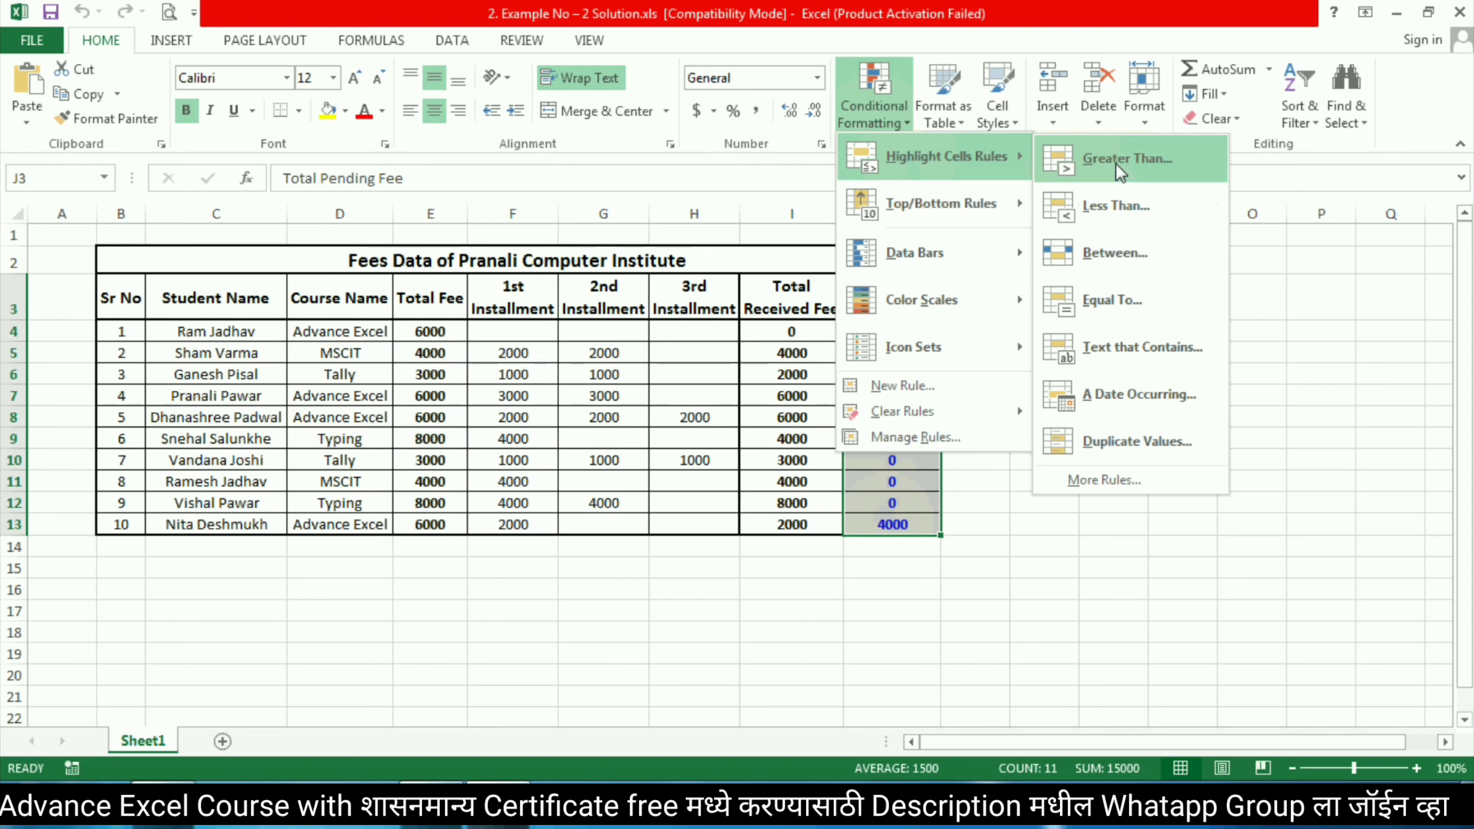
# - Add a Greater Than 5000 rule to J3:J13 using Light Red Fill with Dark Red Text
pyautogui.click(1122, 161)
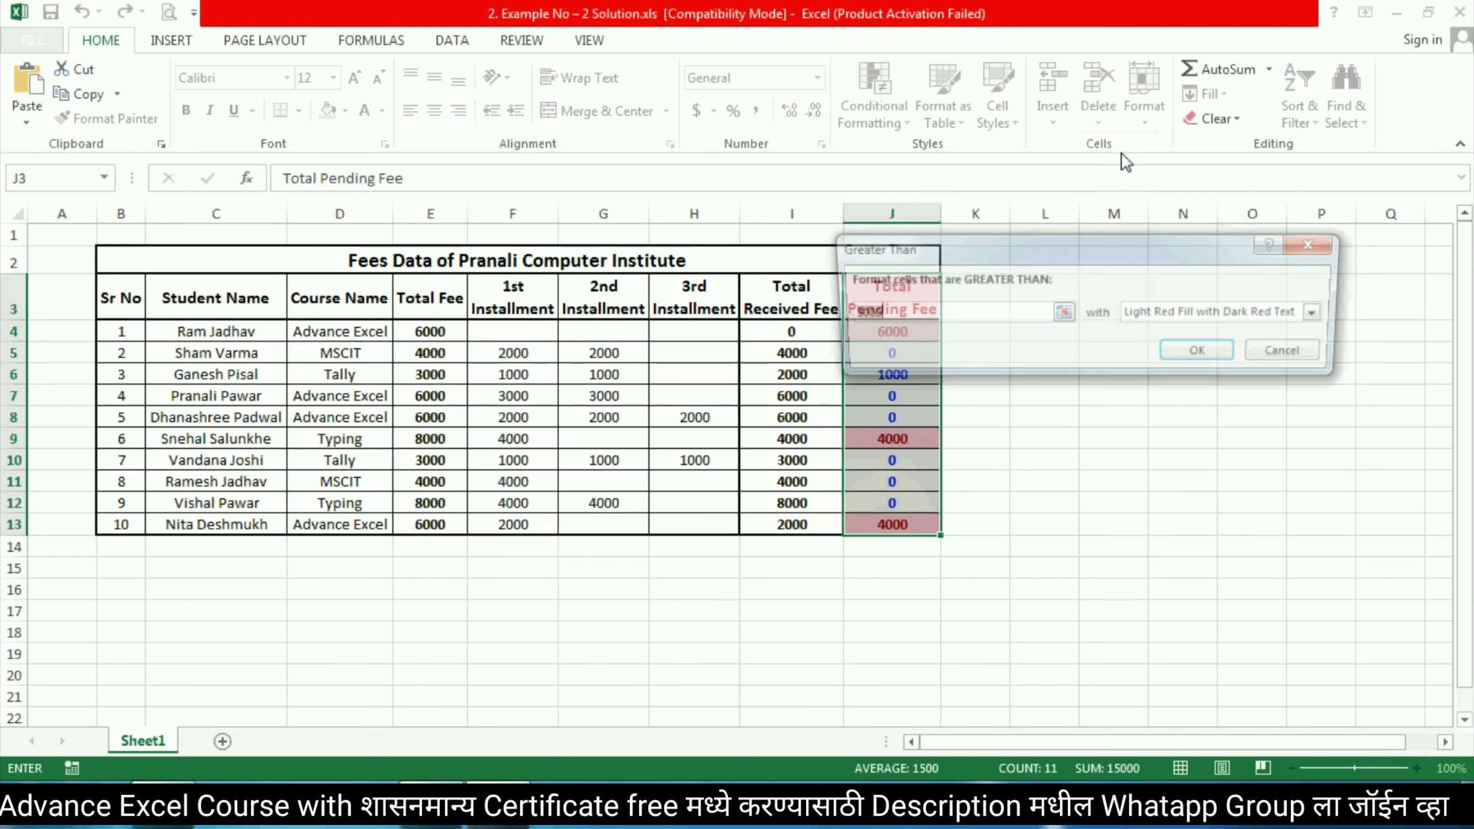
pyautogui.write('3000')
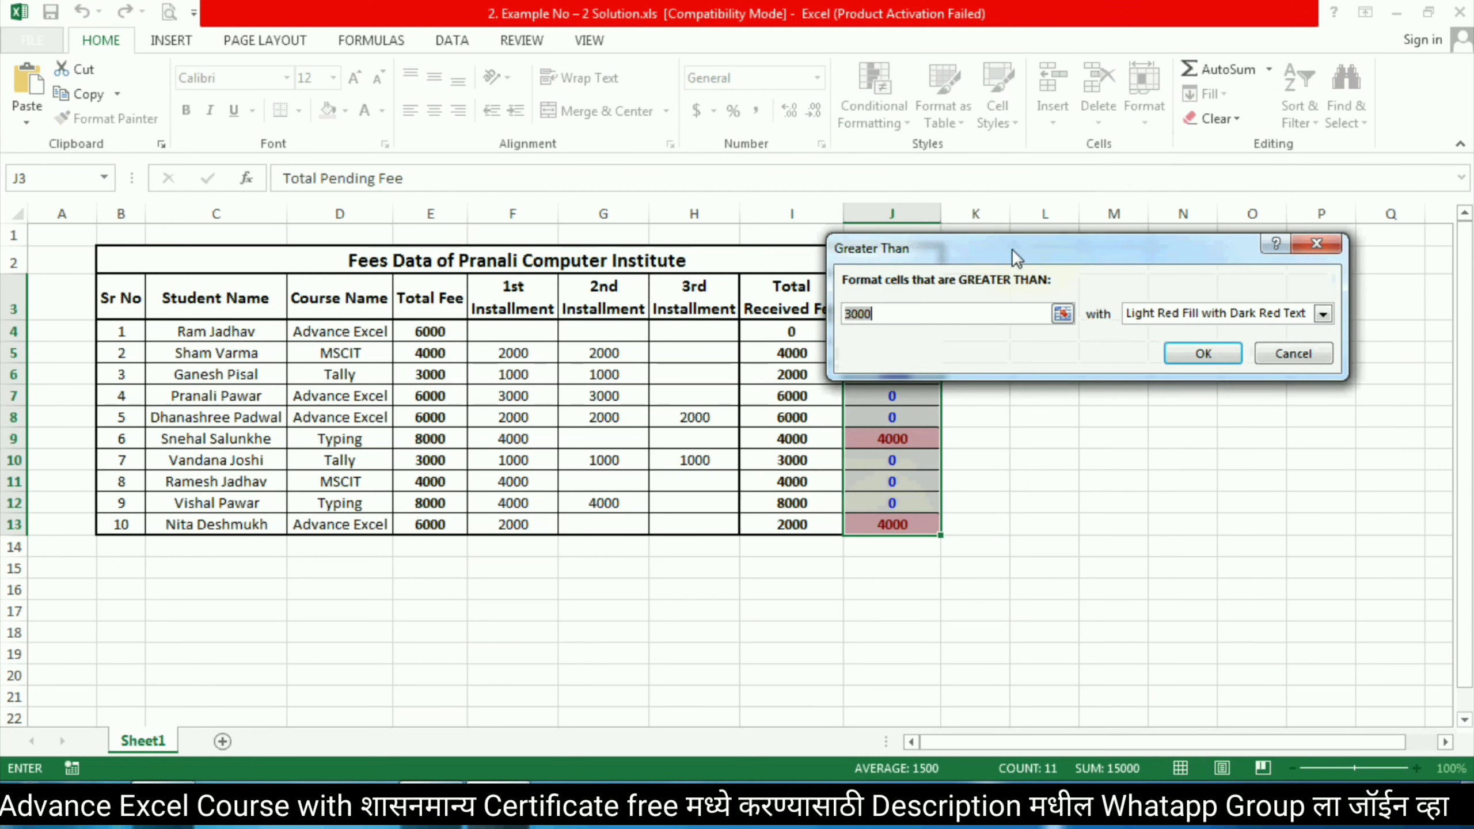
pyautogui.click(885, 312)
pyautogui.doubleClick(887, 314)
pyautogui.write('5000')
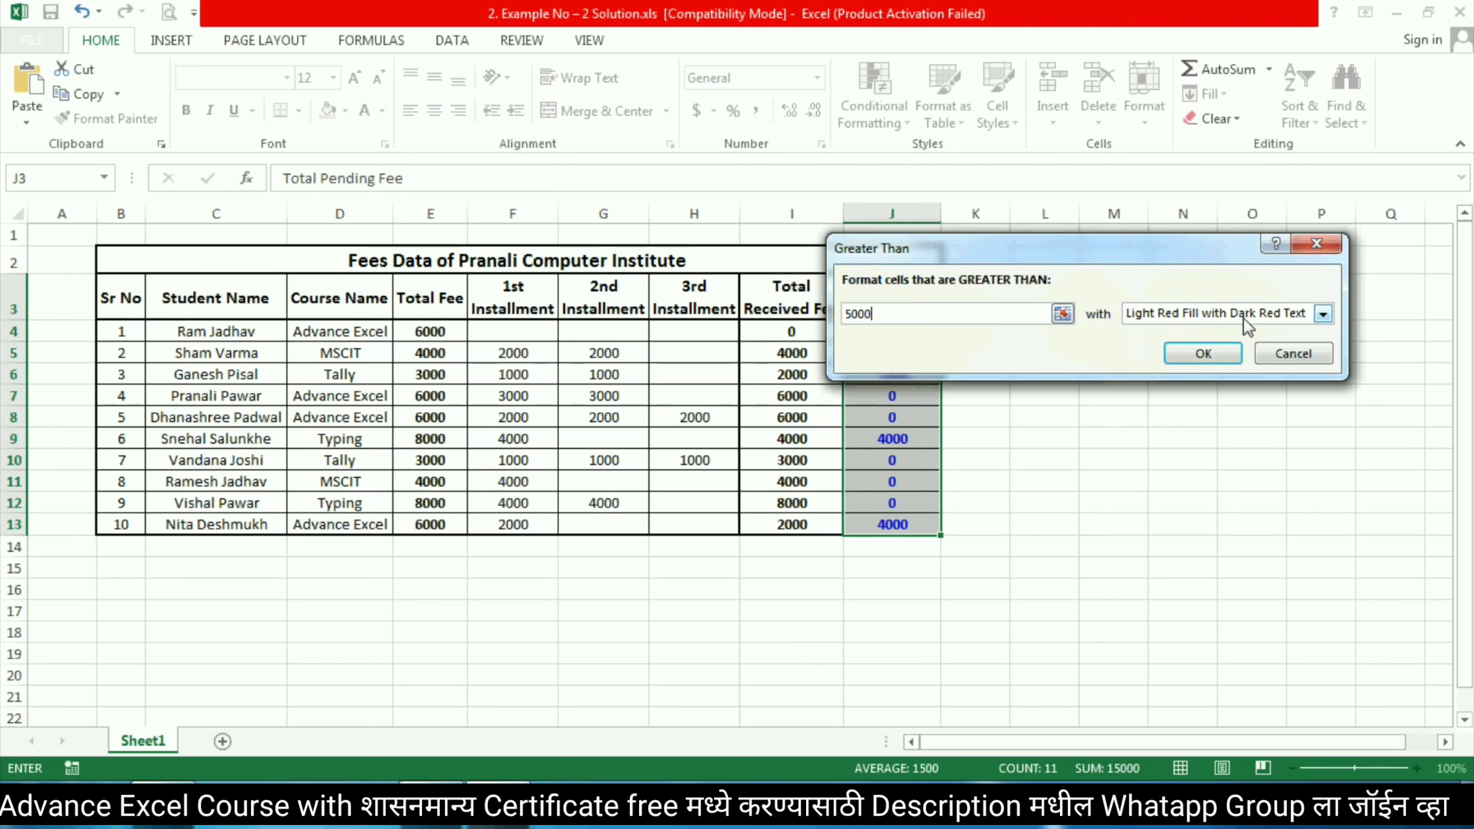
pyautogui.click(1267, 316)
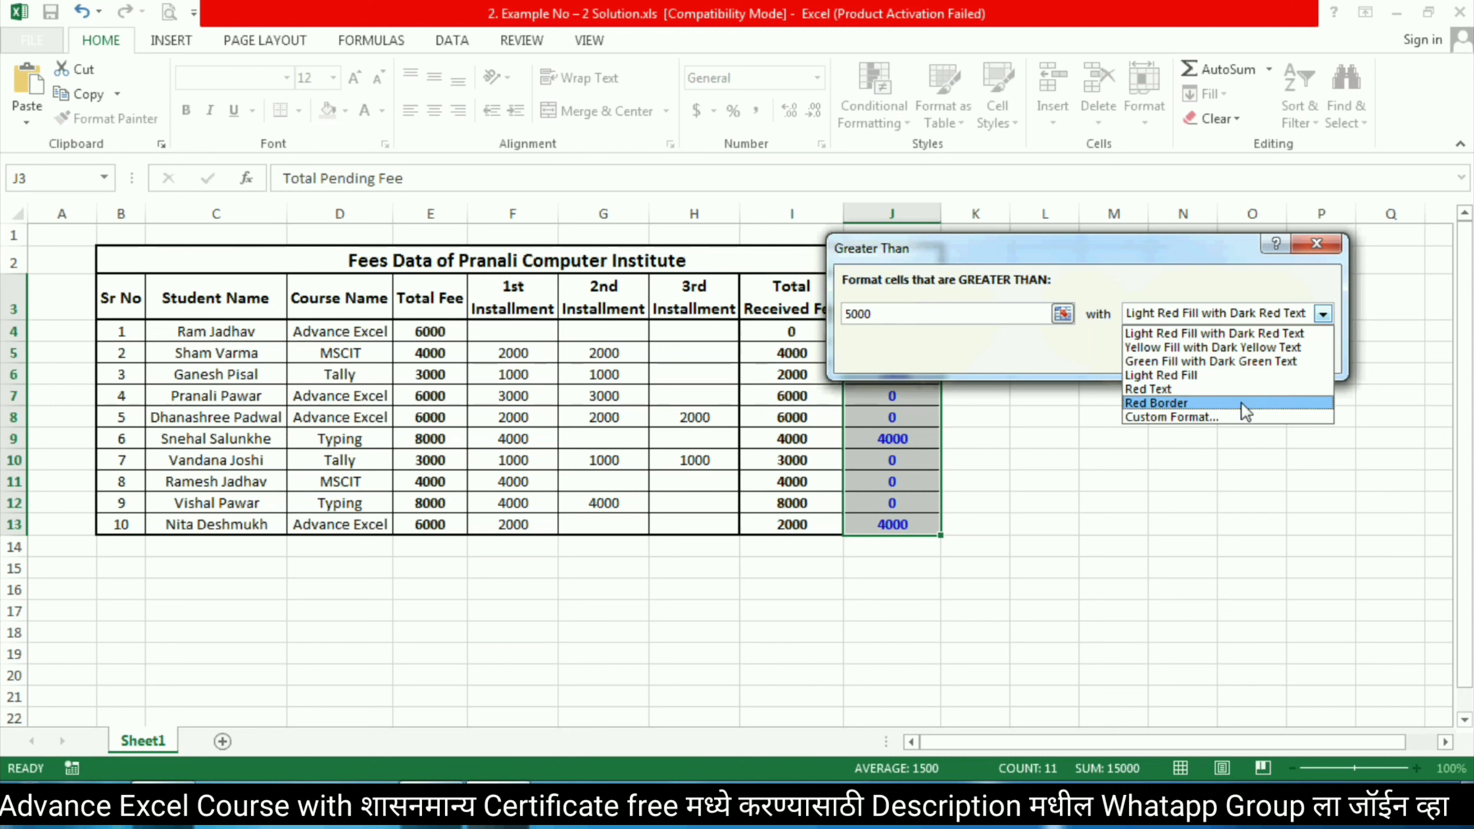
pyautogui.click(1187, 334)
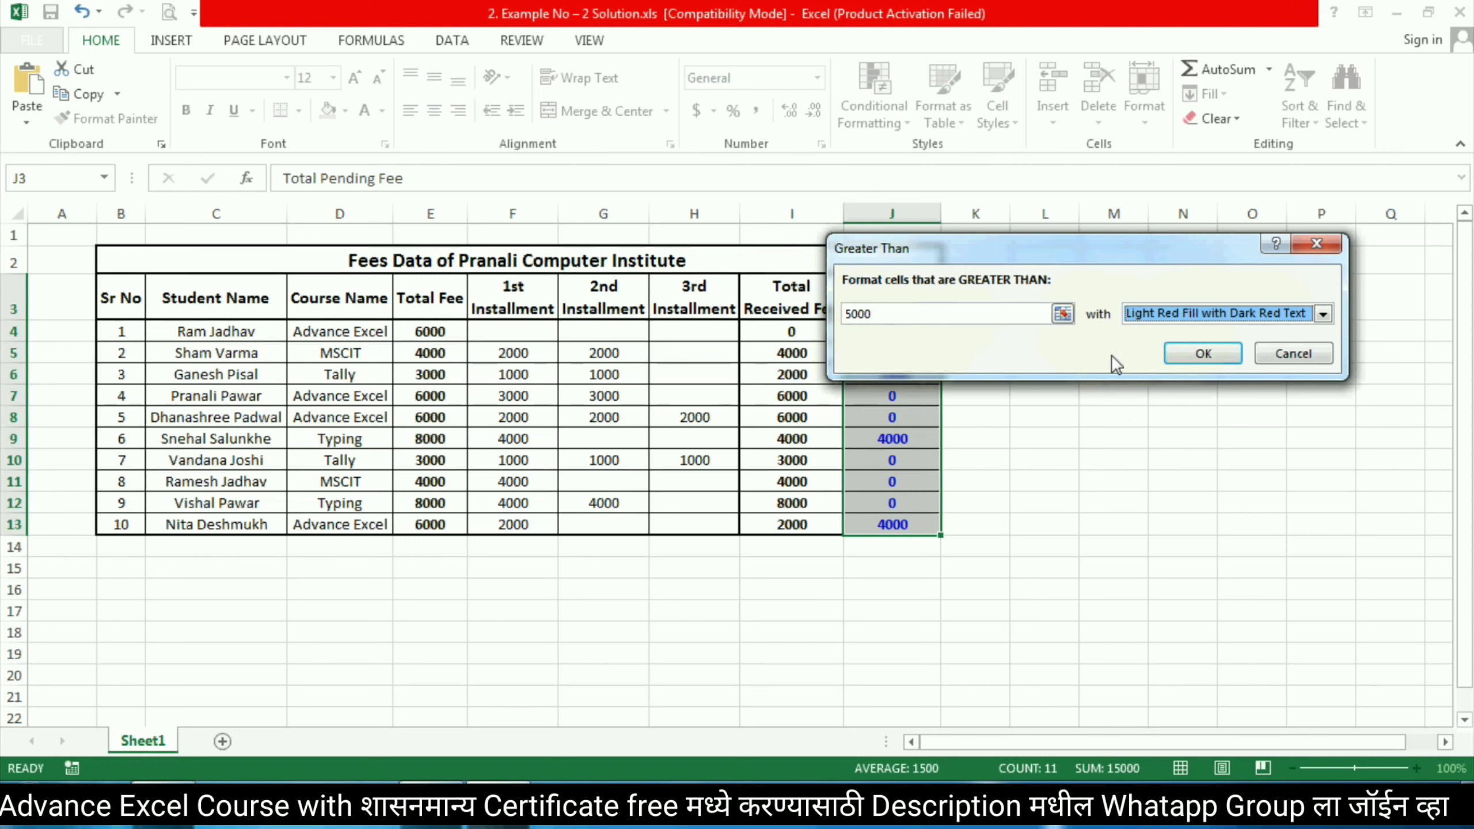
pyautogui.click(1197, 355)
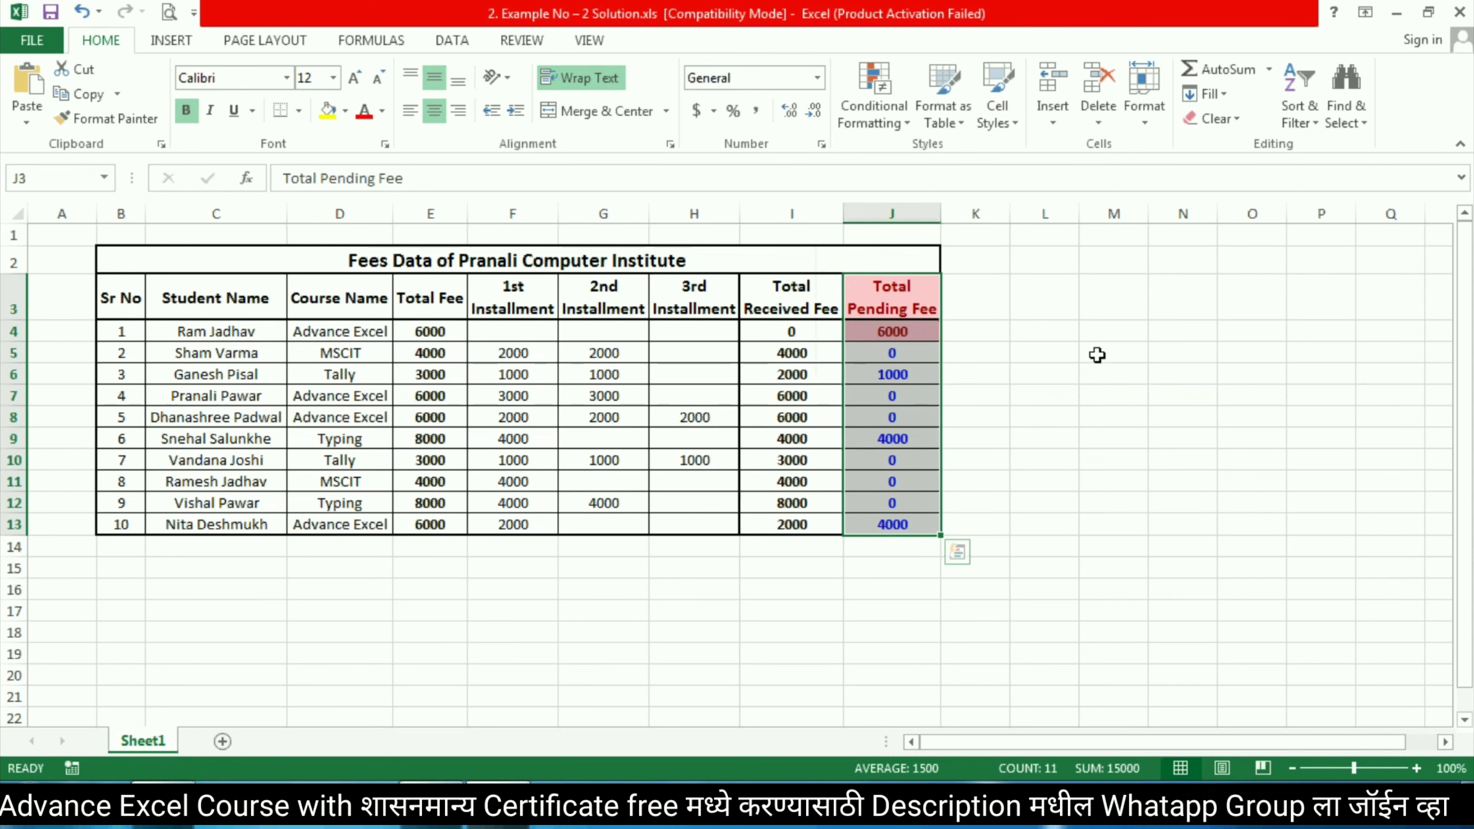
pyautogui.hotkey('alt', 'Tab')
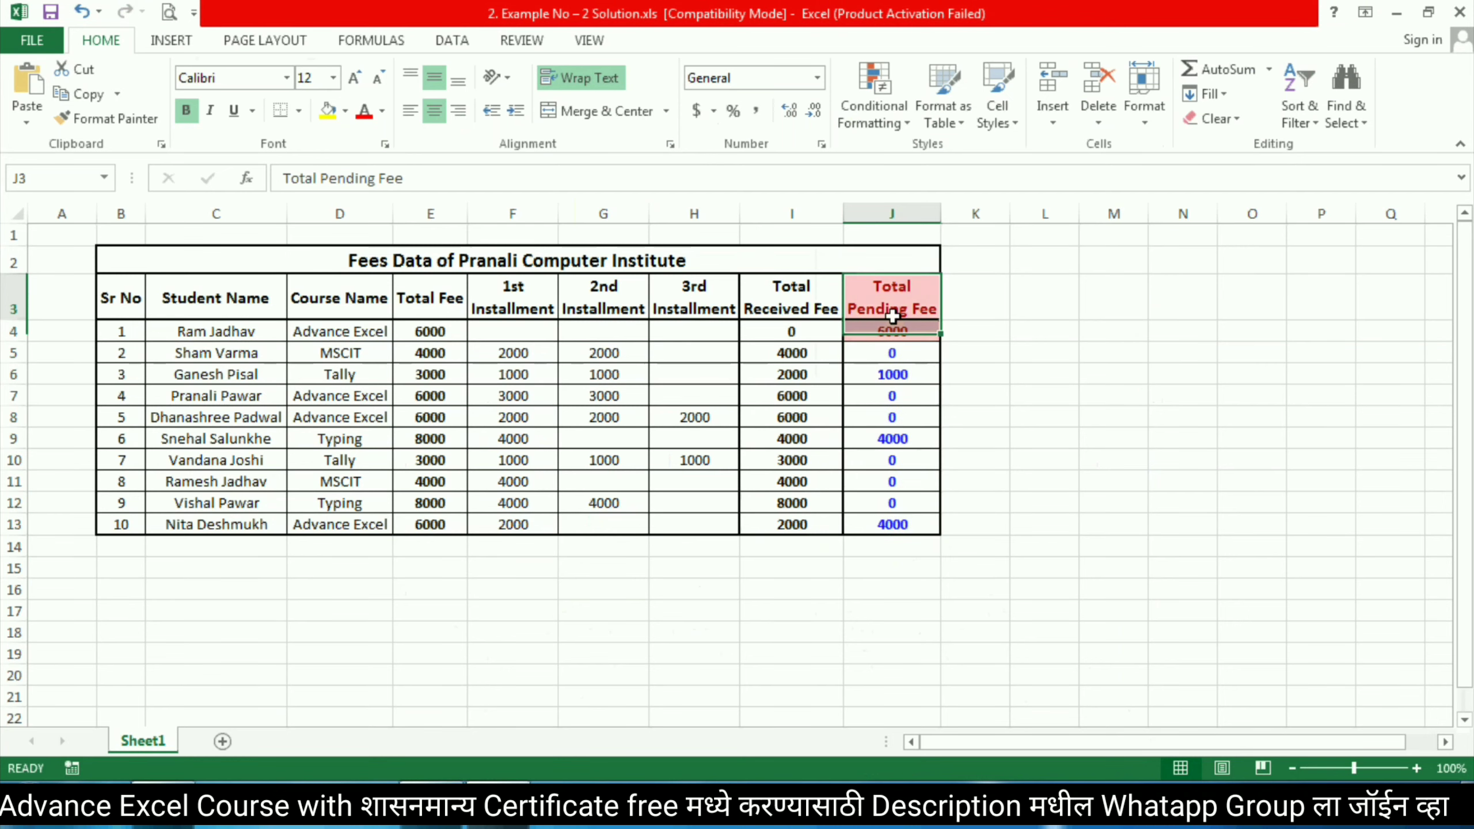
# - Reselect J3:J13, check the PDF, and bring up Highlight Cells Rules again
pyautogui.moveTo(888, 307); pyautogui.dragTo(875, 512)
pyautogui.hotkey('alt', 'Tab')
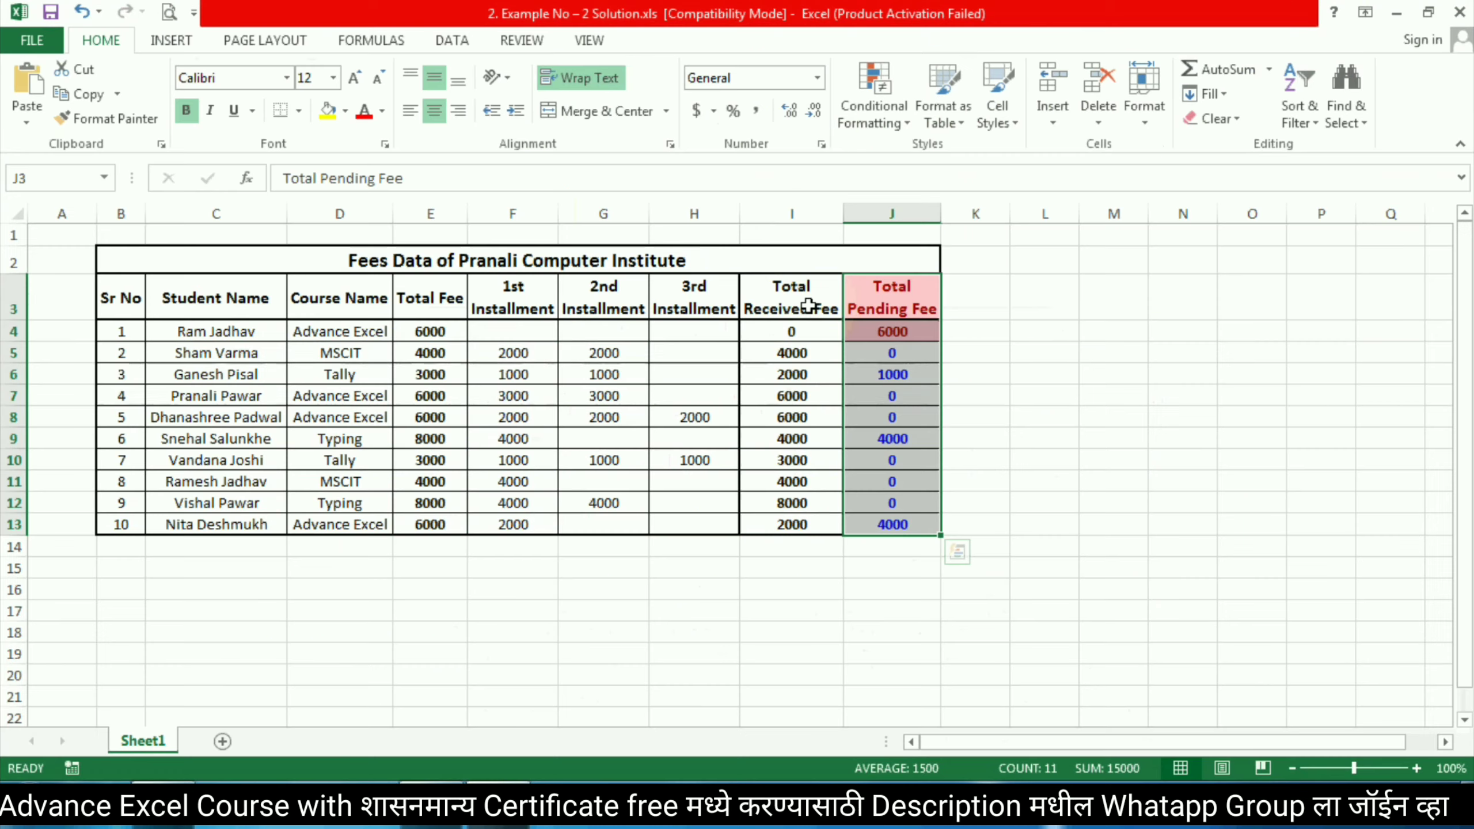
pyautogui.hotkey('alt', 'Tab')
pyautogui.click(870, 100)
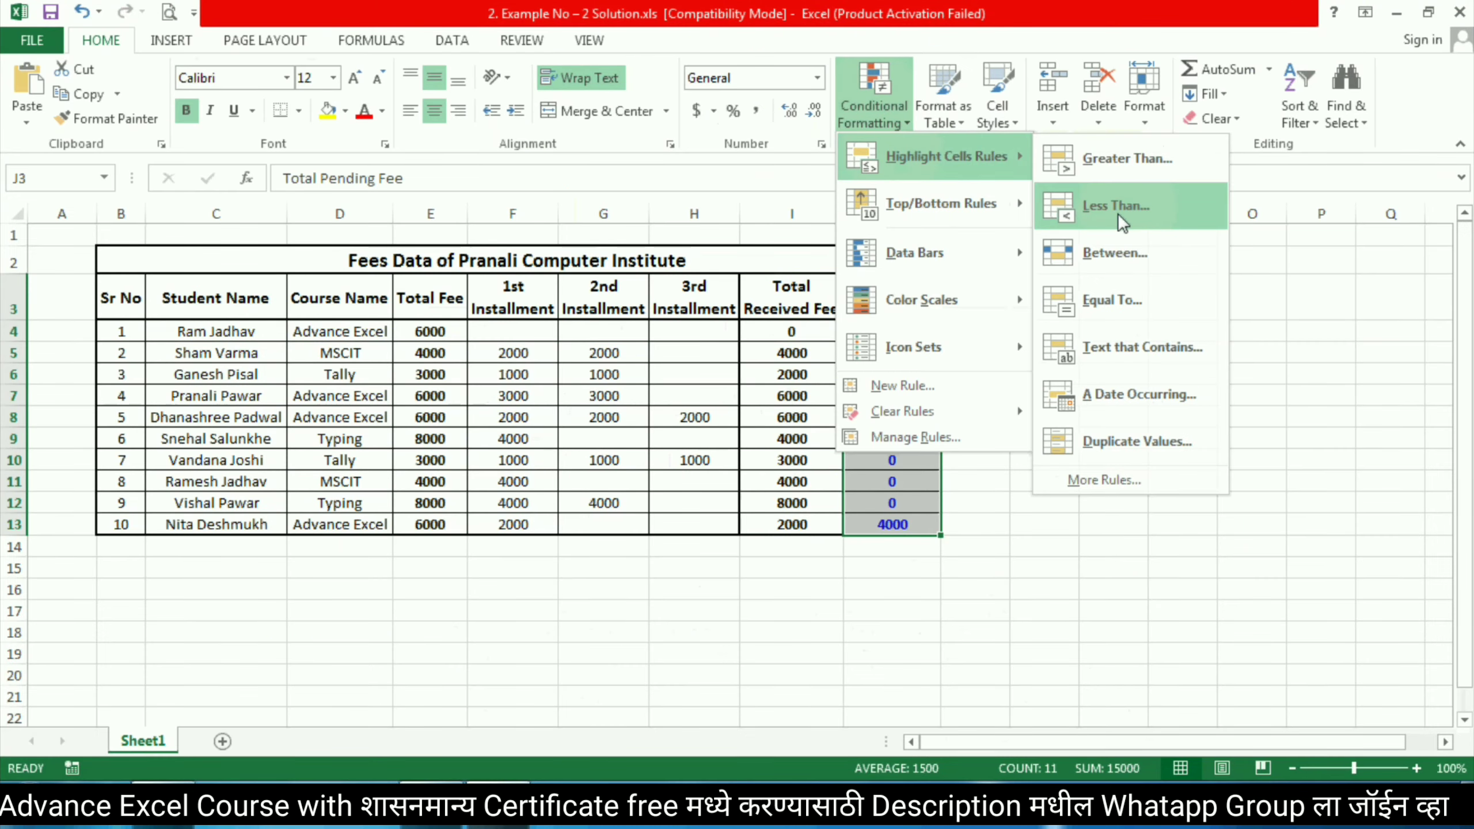
# - Start a Less Than rule with a 2000 threshold and expand its preset format list
pyautogui.click(1125, 205)
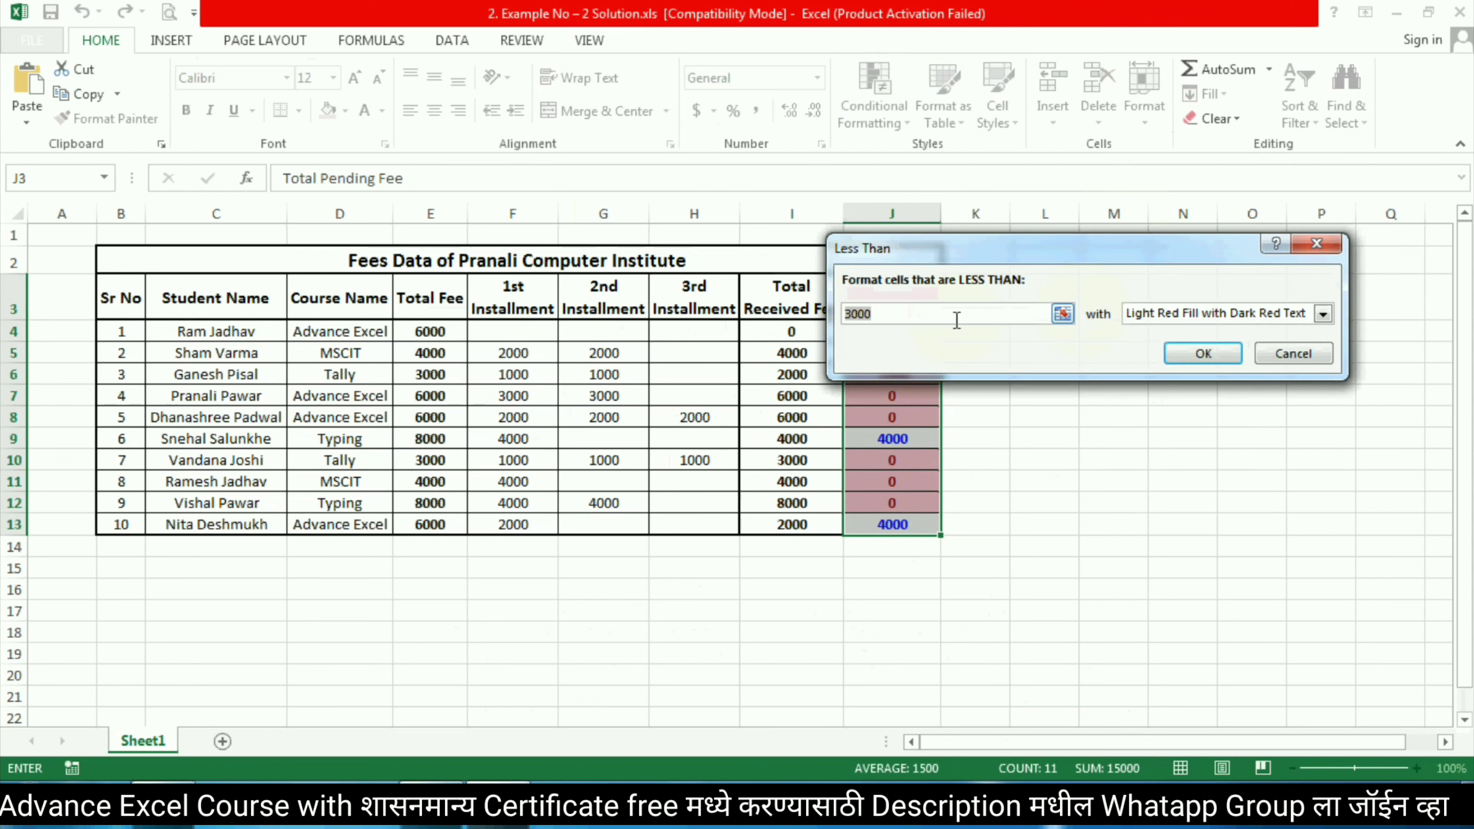
pyautogui.write('2000')
pyautogui.hotkey('alt', 'Tab')
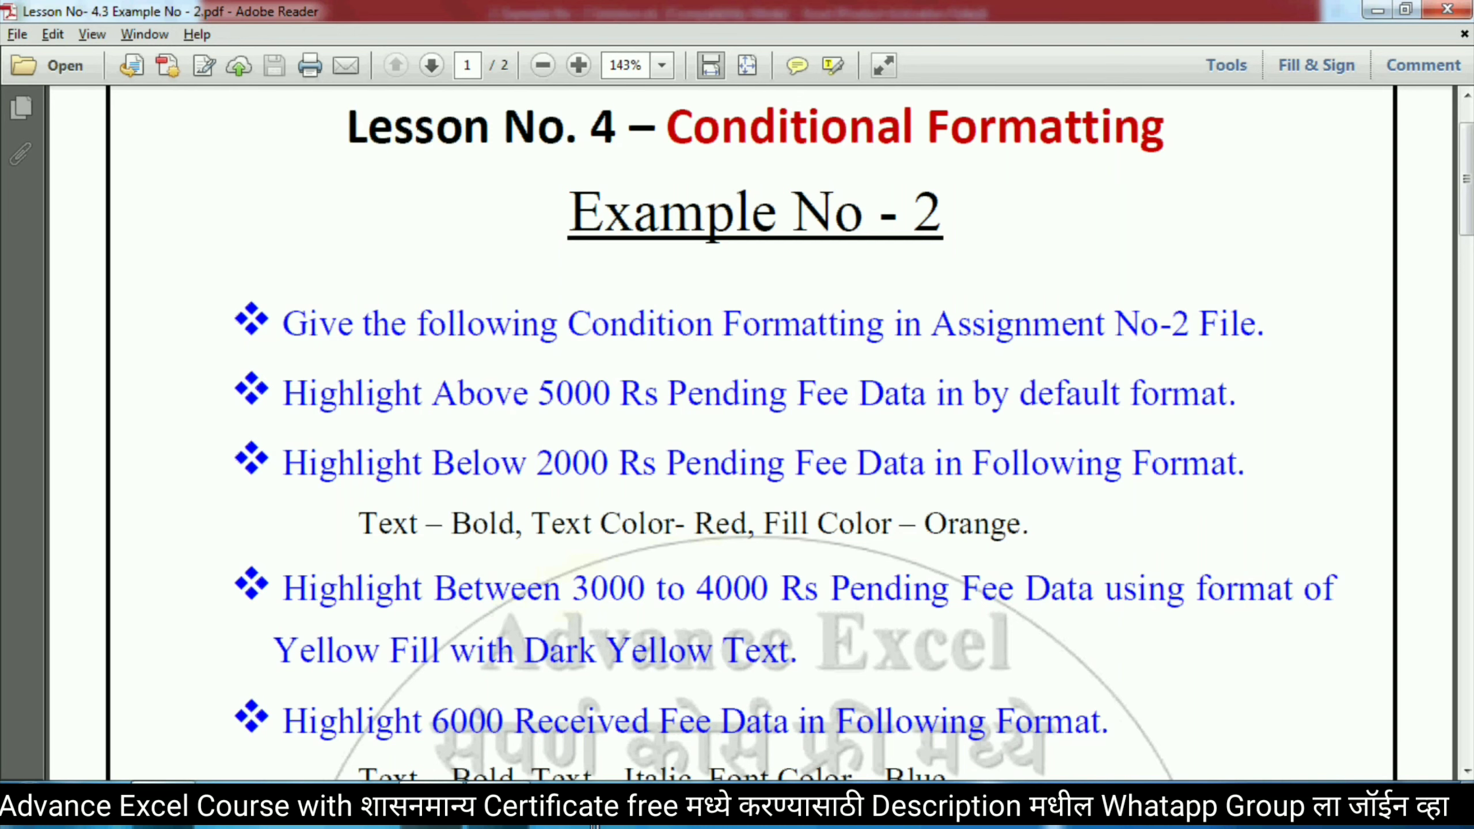
pyautogui.hotkey('alt', 'Tab')
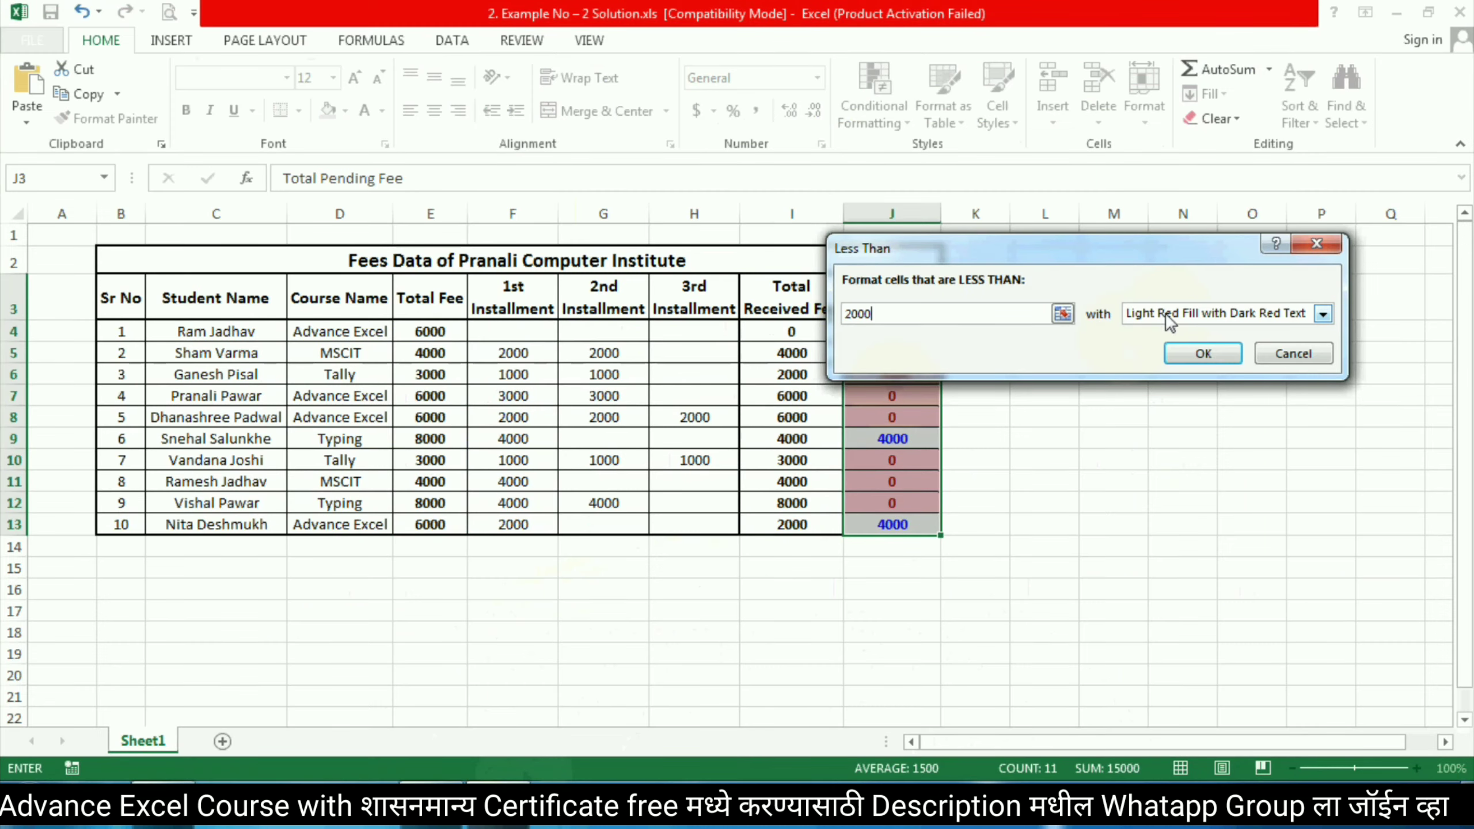
pyautogui.click(1176, 317)
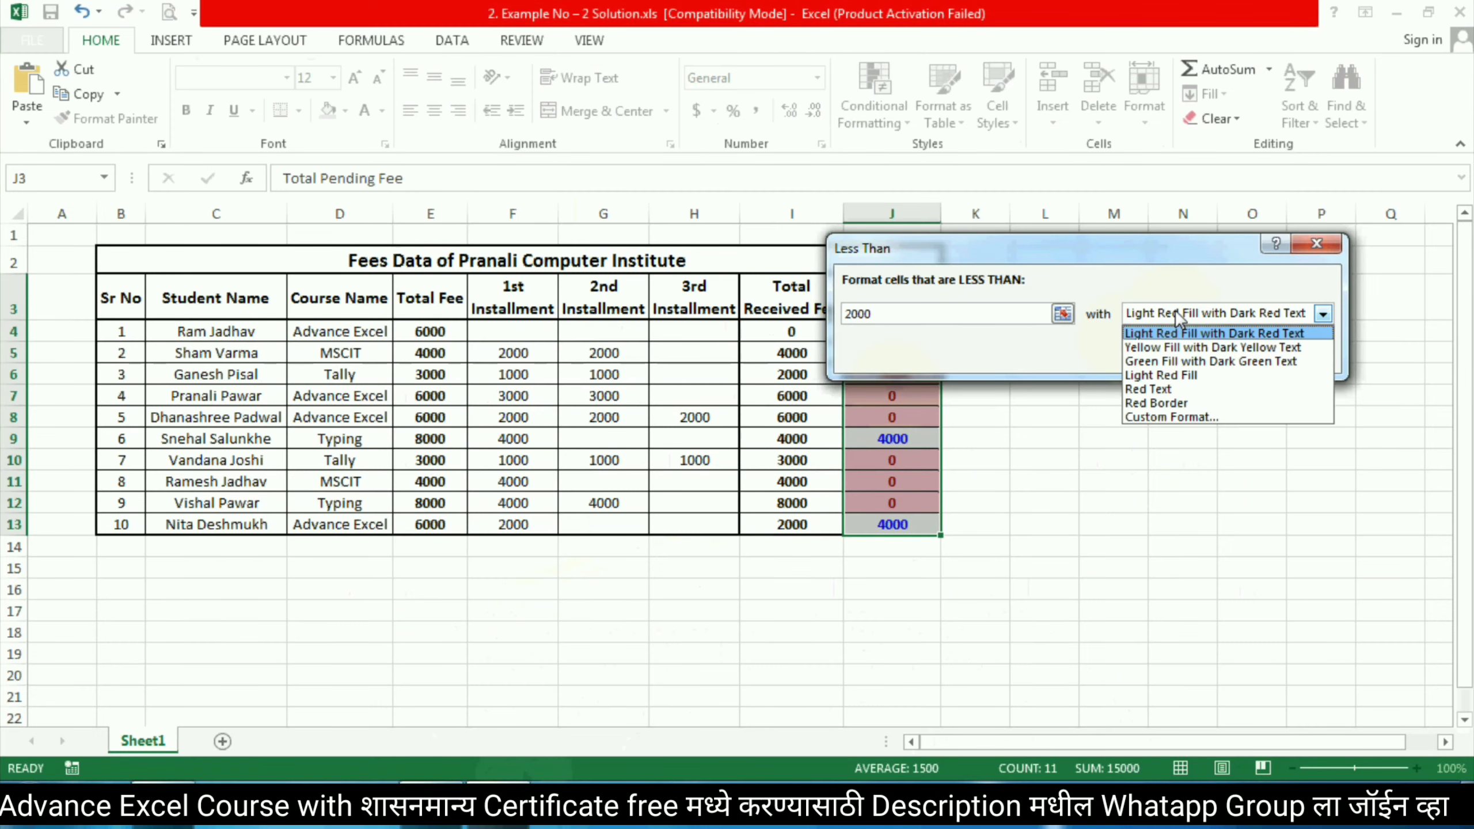
# - Give the below-2000 rule a custom bold red font on orange fill and apply it
pyautogui.click(1187, 427)
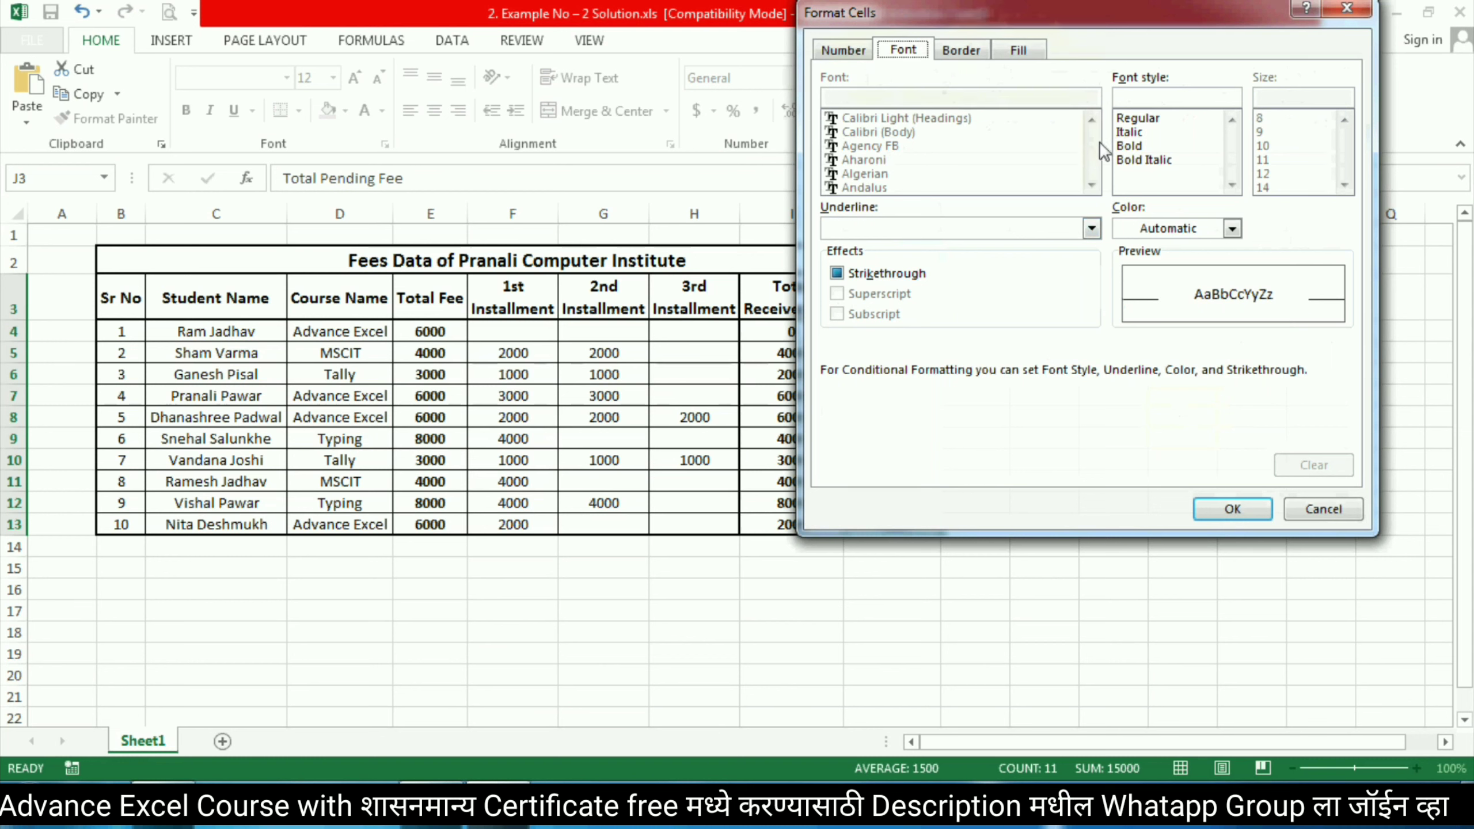
pyautogui.click(1137, 148)
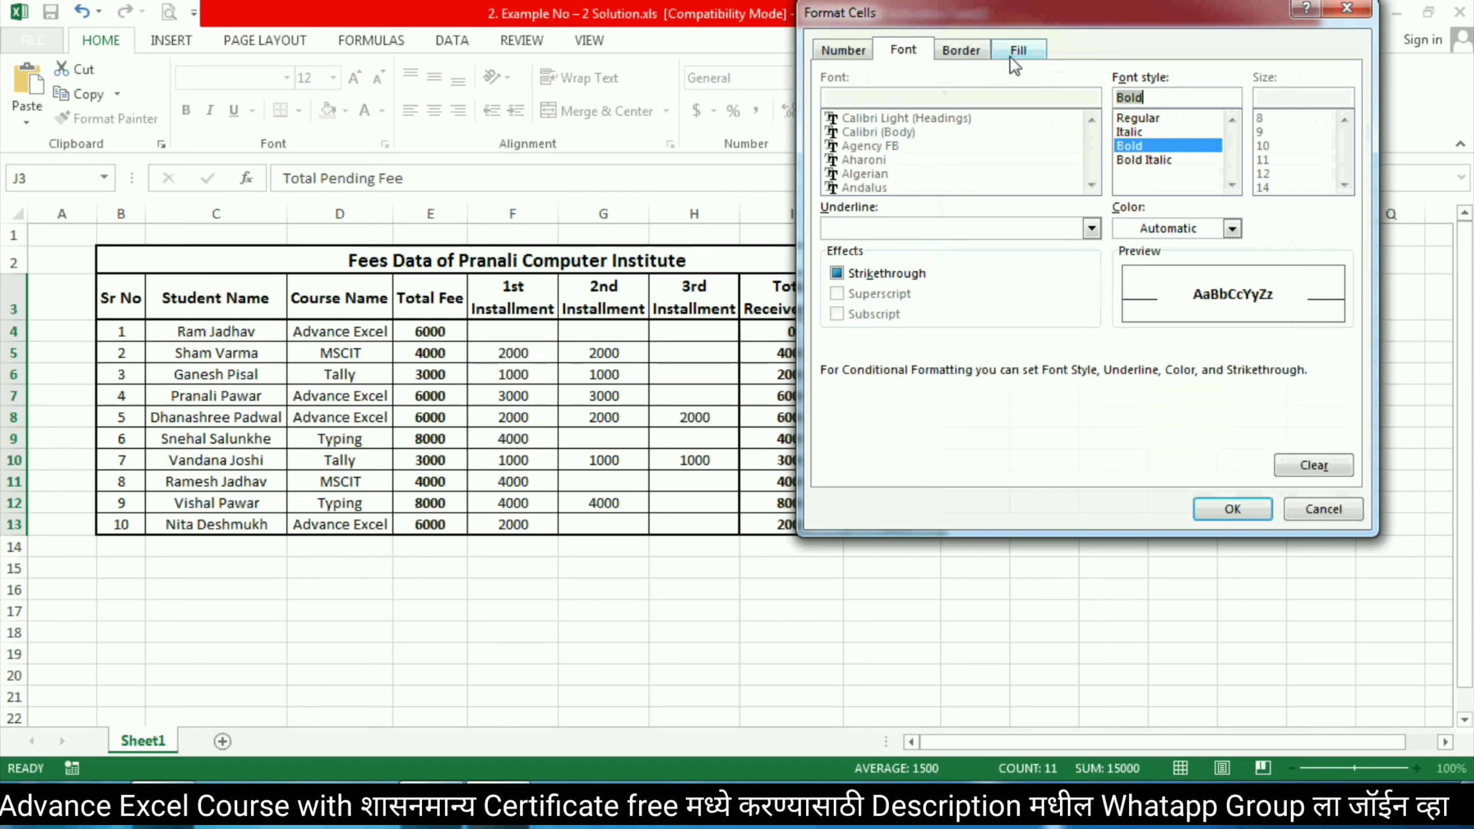
pyautogui.click(1147, 230)
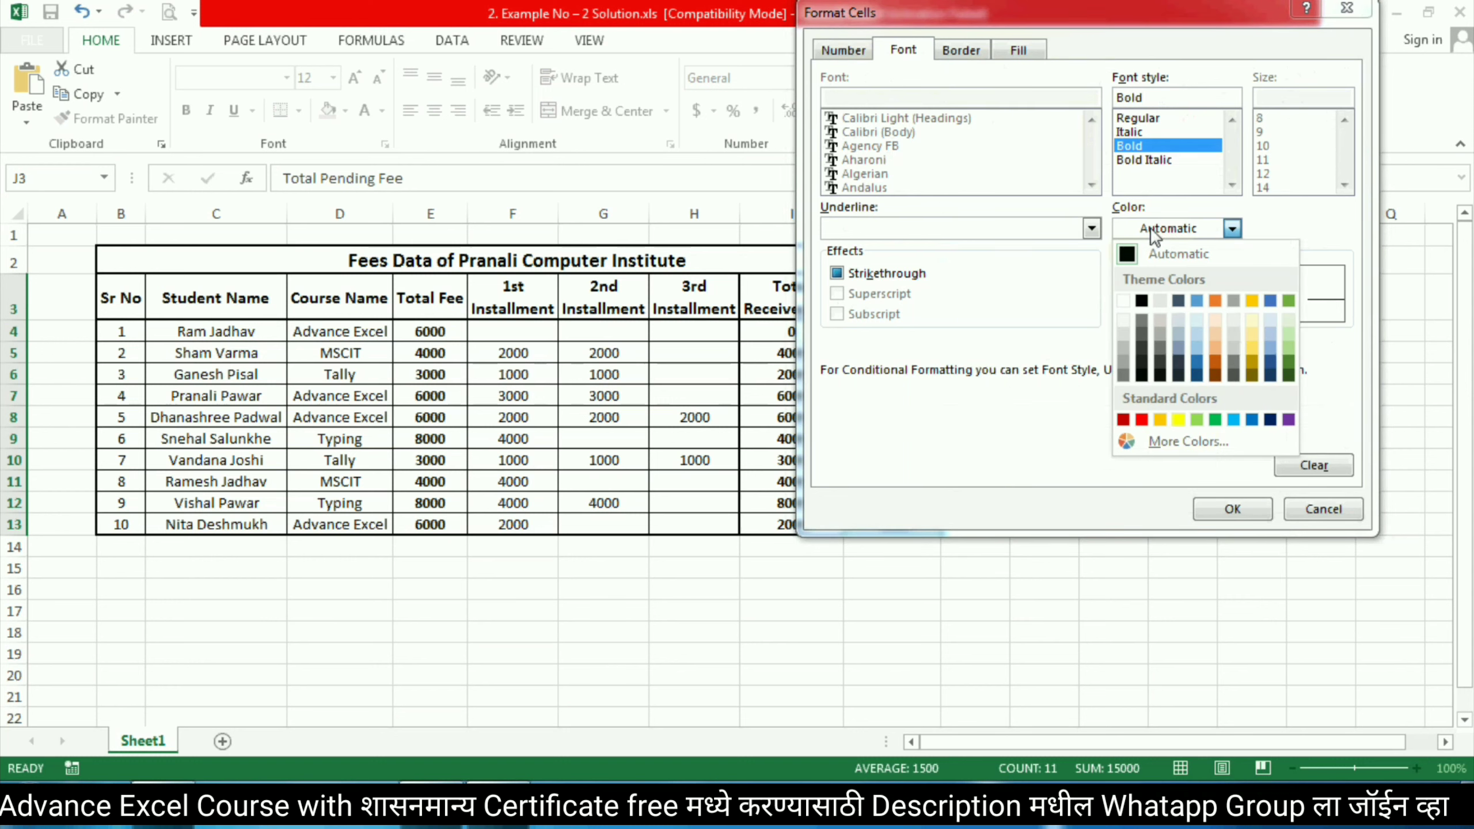
pyautogui.click(1140, 419)
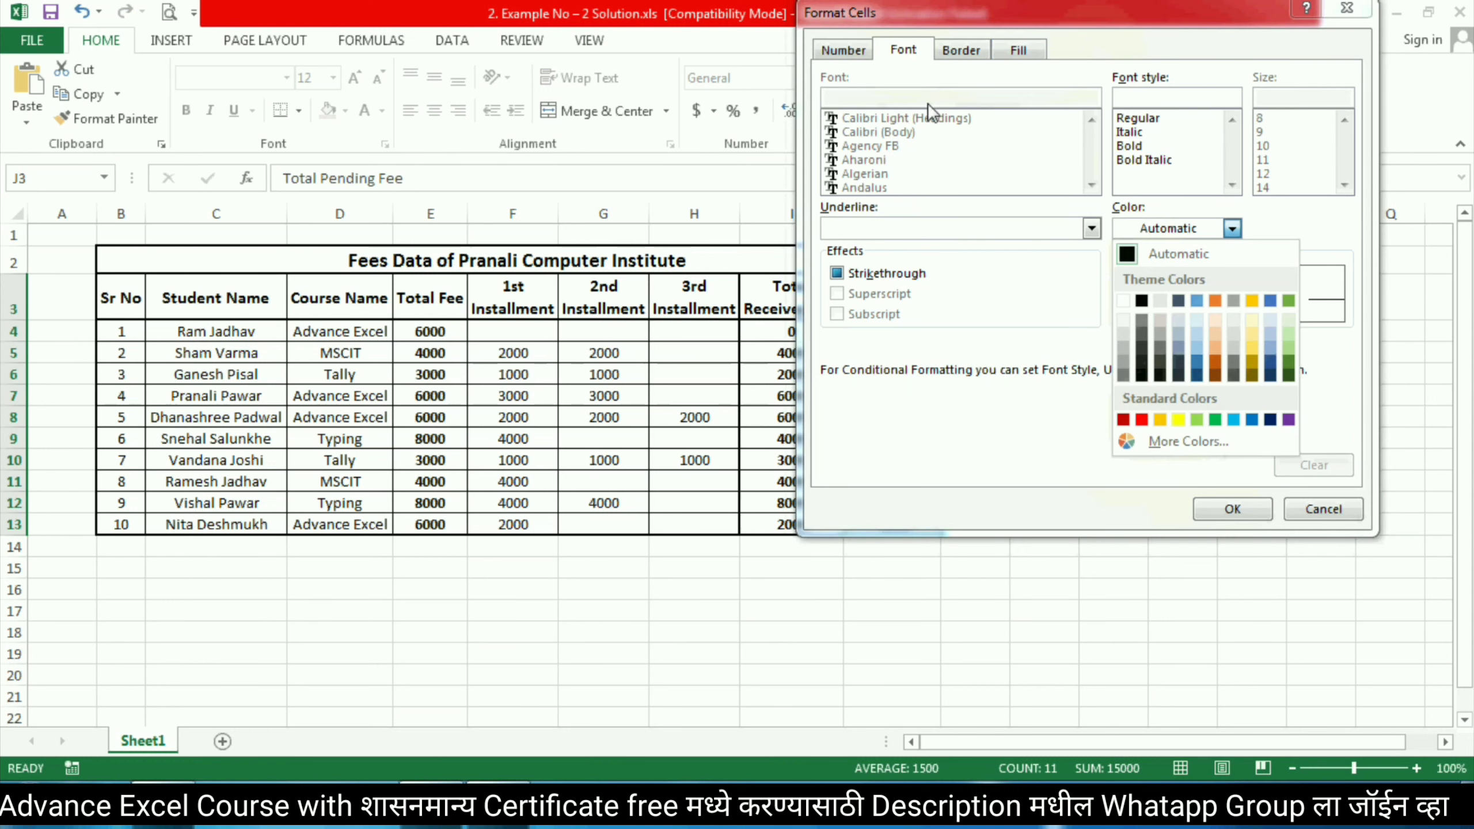
pyautogui.click(1020, 50)
pyautogui.click(1019, 50)
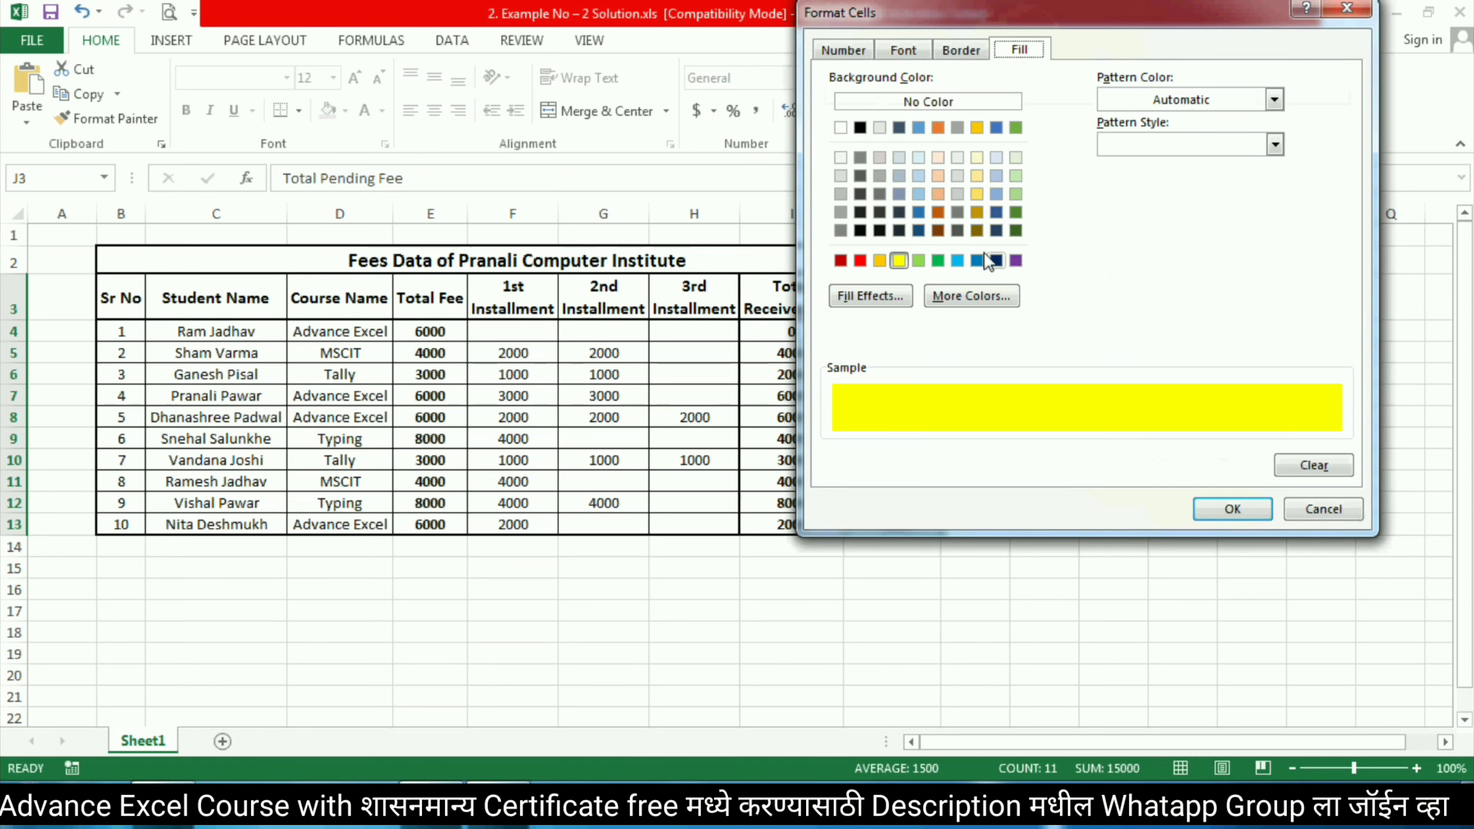
pyautogui.click(880, 262)
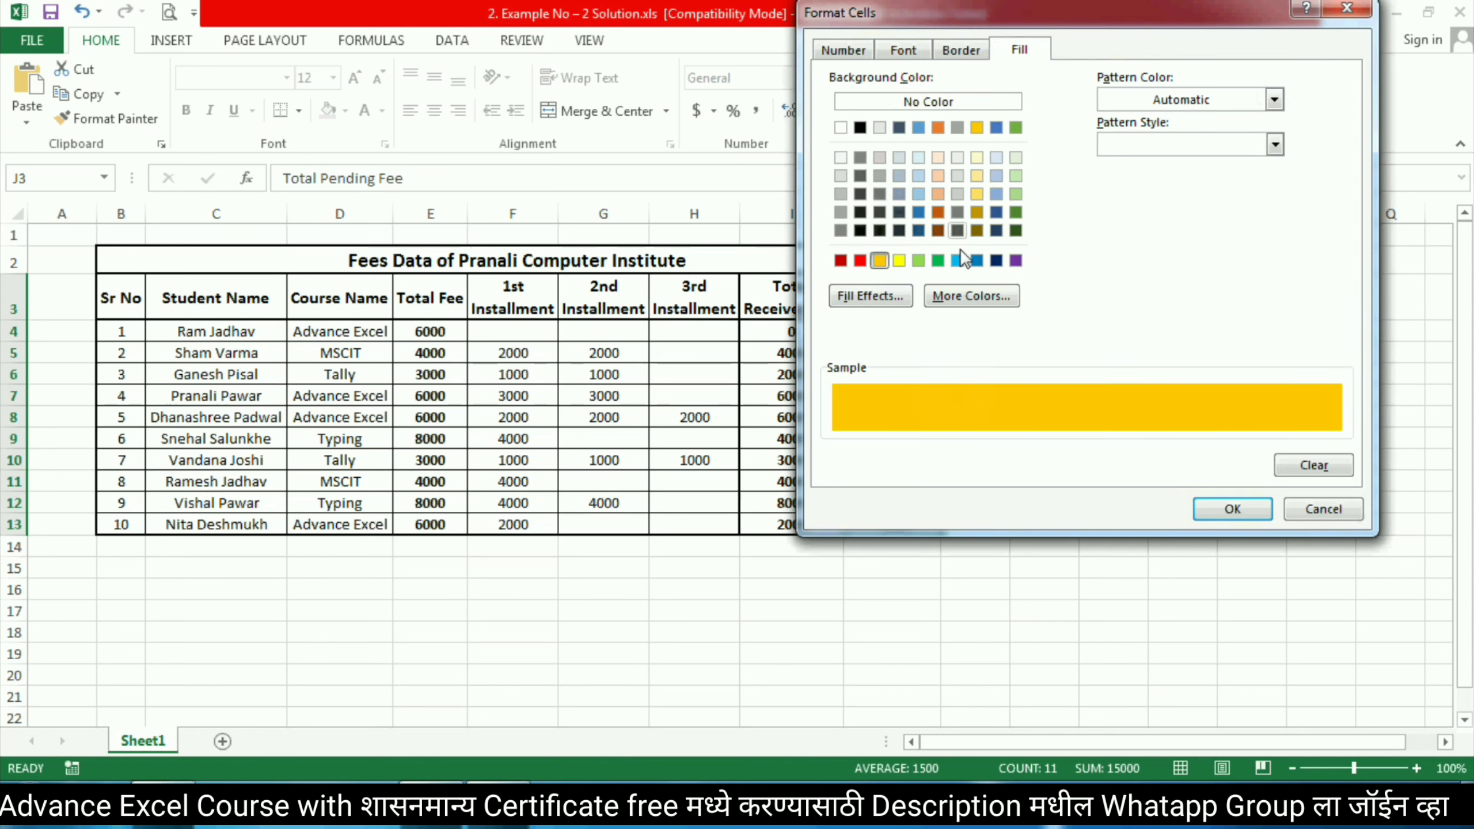
pyautogui.click(1231, 510)
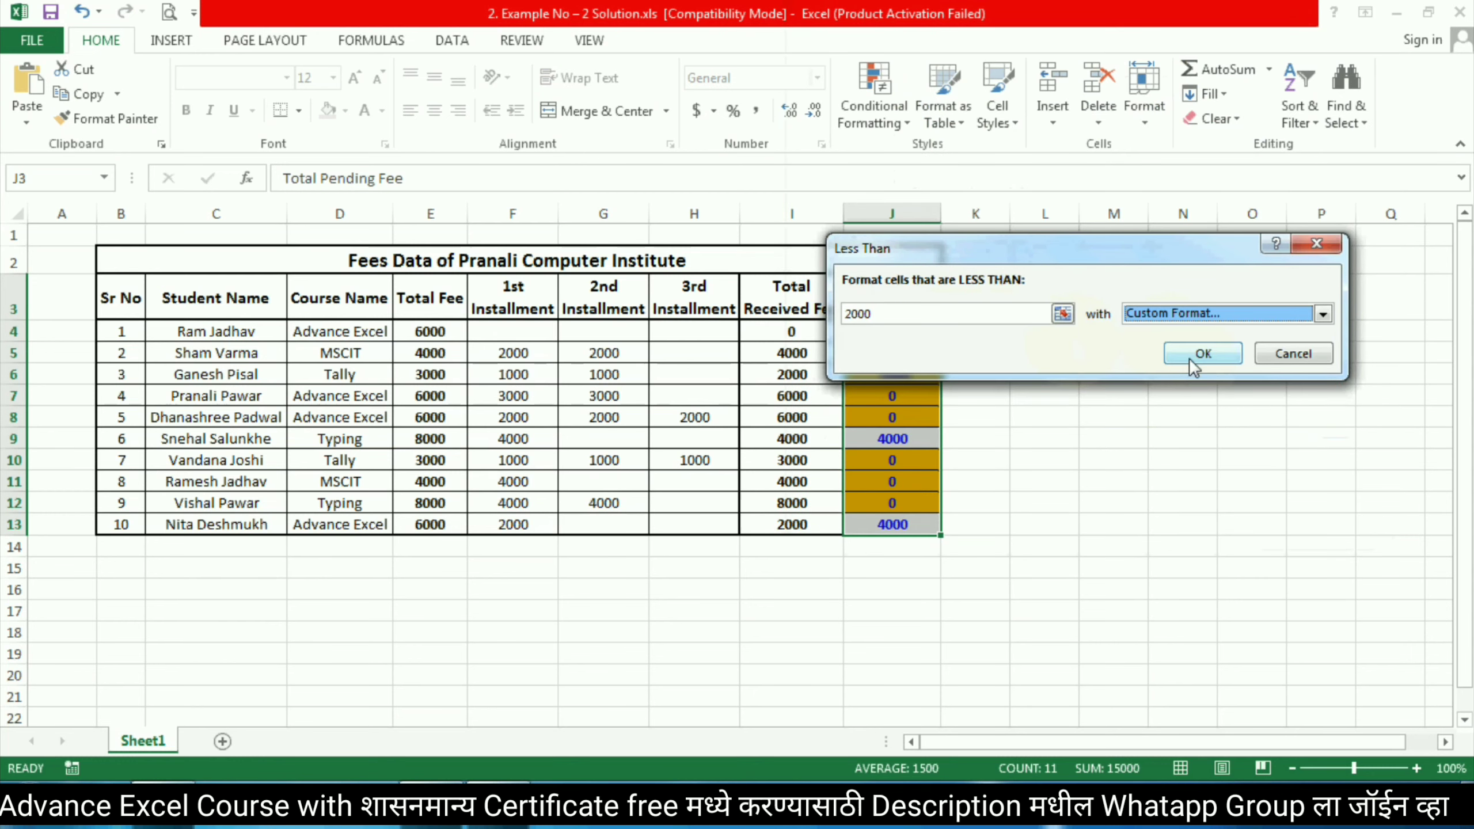
pyautogui.click(1190, 357)
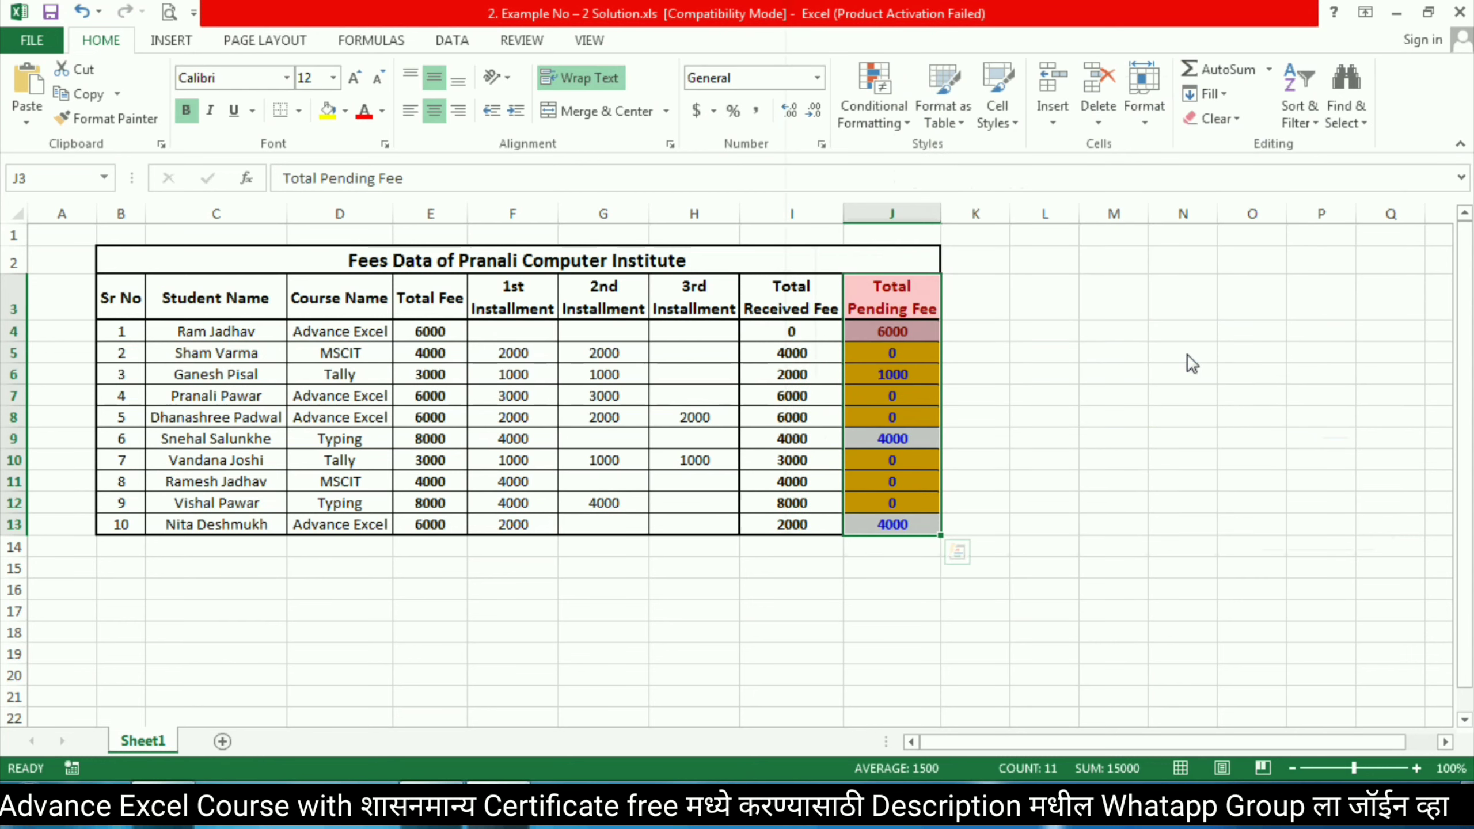
pyautogui.click(845, 421)
pyautogui.hotkey('alt', 'Tab')
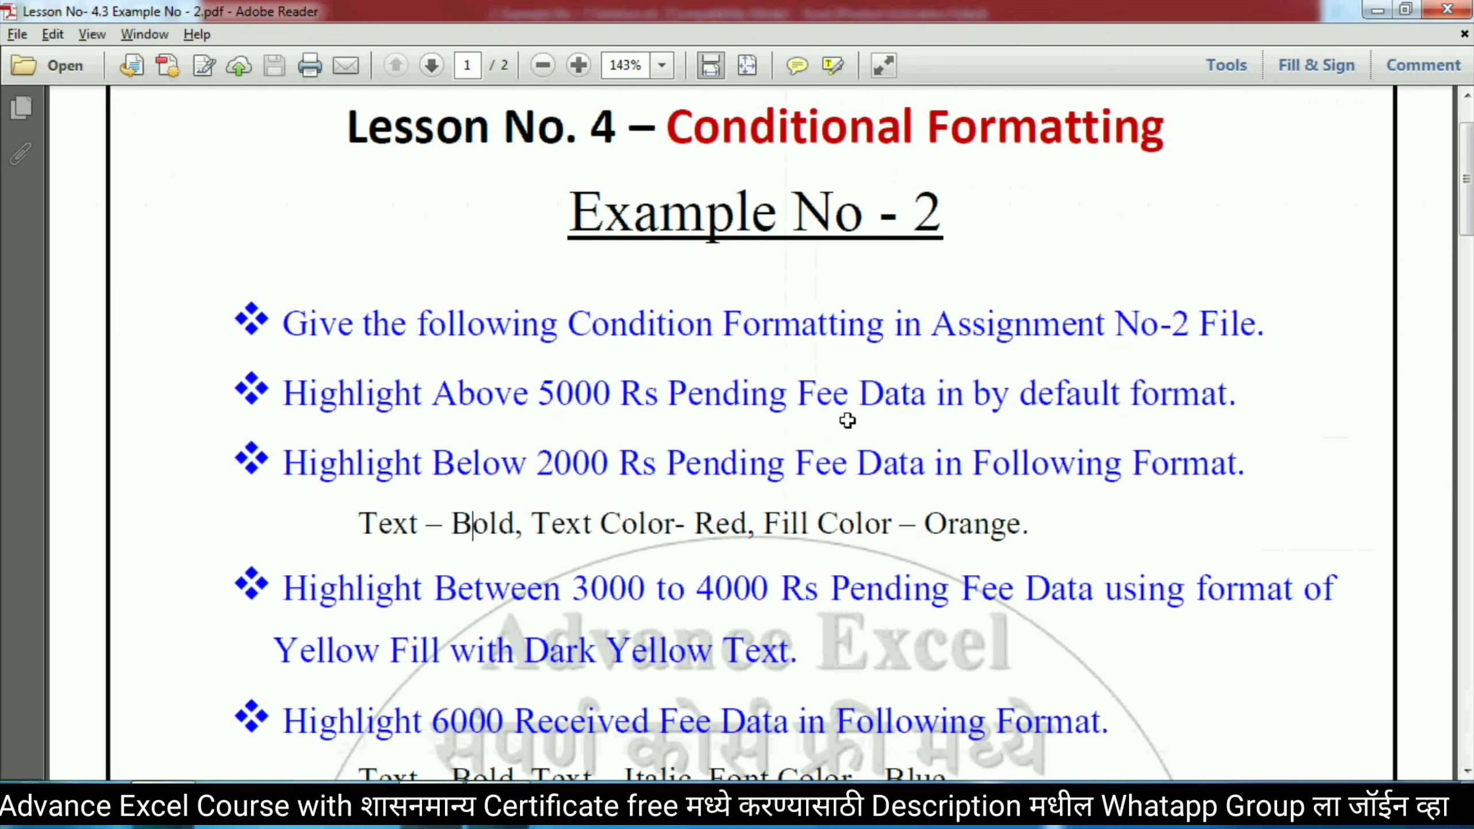
pyautogui.scroll(-3, 533, 509)
pyautogui.scroll(-2, 477, 508)
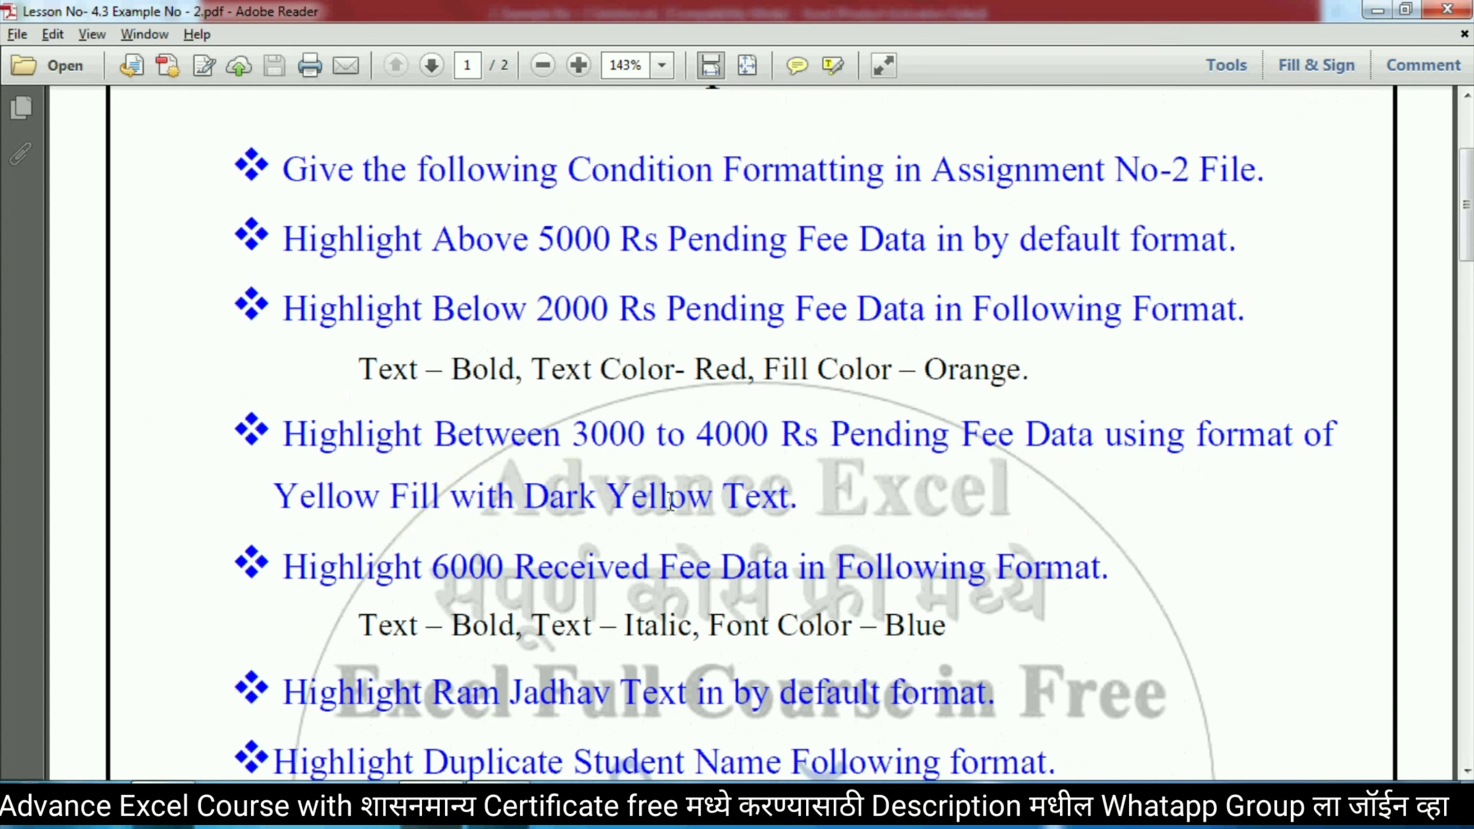
pyautogui.moveTo(284, 435); pyautogui.dragTo(1184, 442)
pyautogui.hotkey('alt', 'Tab')
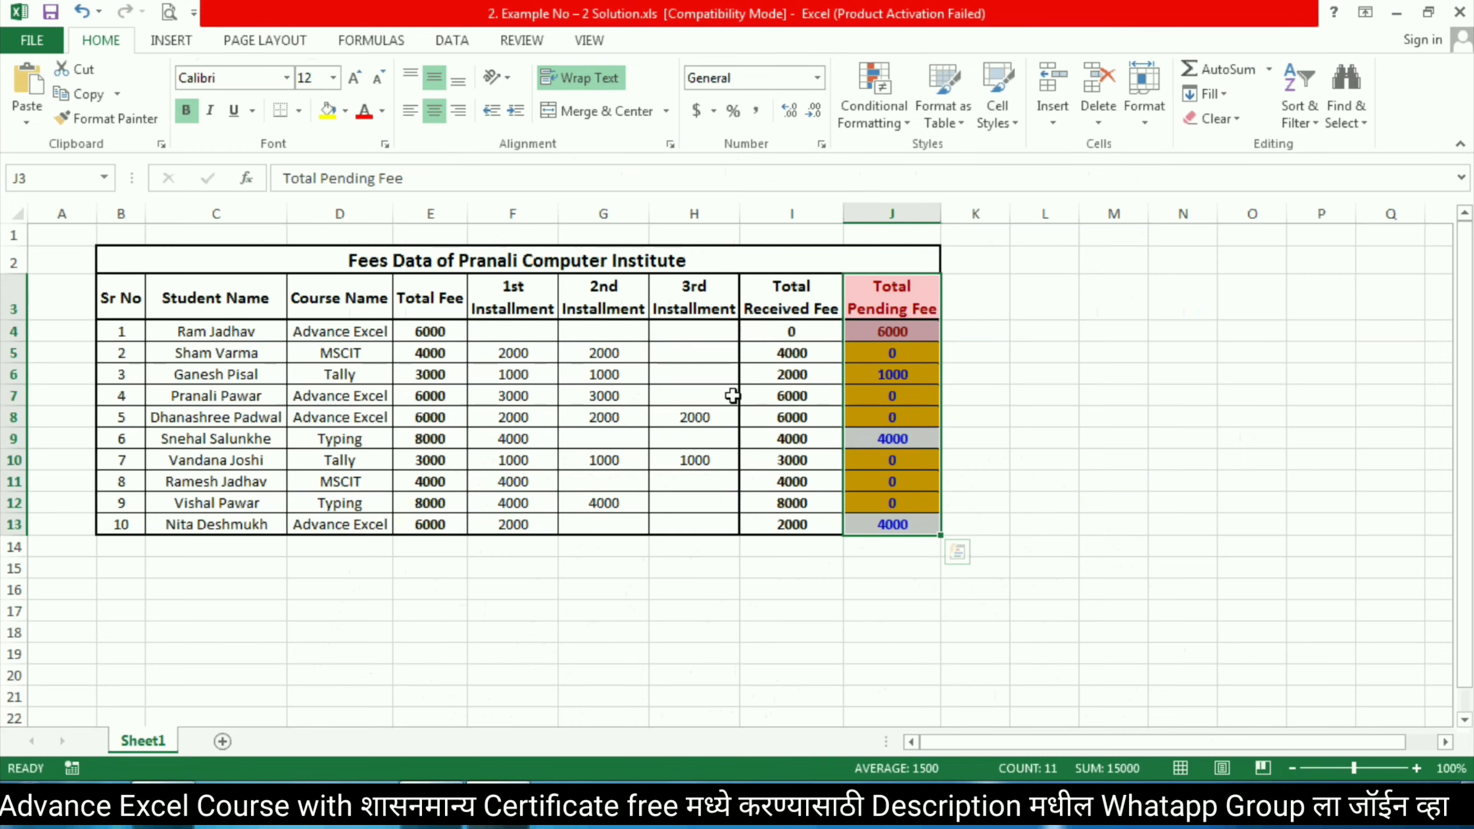
pyautogui.click(673, 390)
# - Add a Between 3000 and 4000 rule to J3:J13 with Yellow Fill and Dark Yellow Text
pyautogui.click(865, 295)
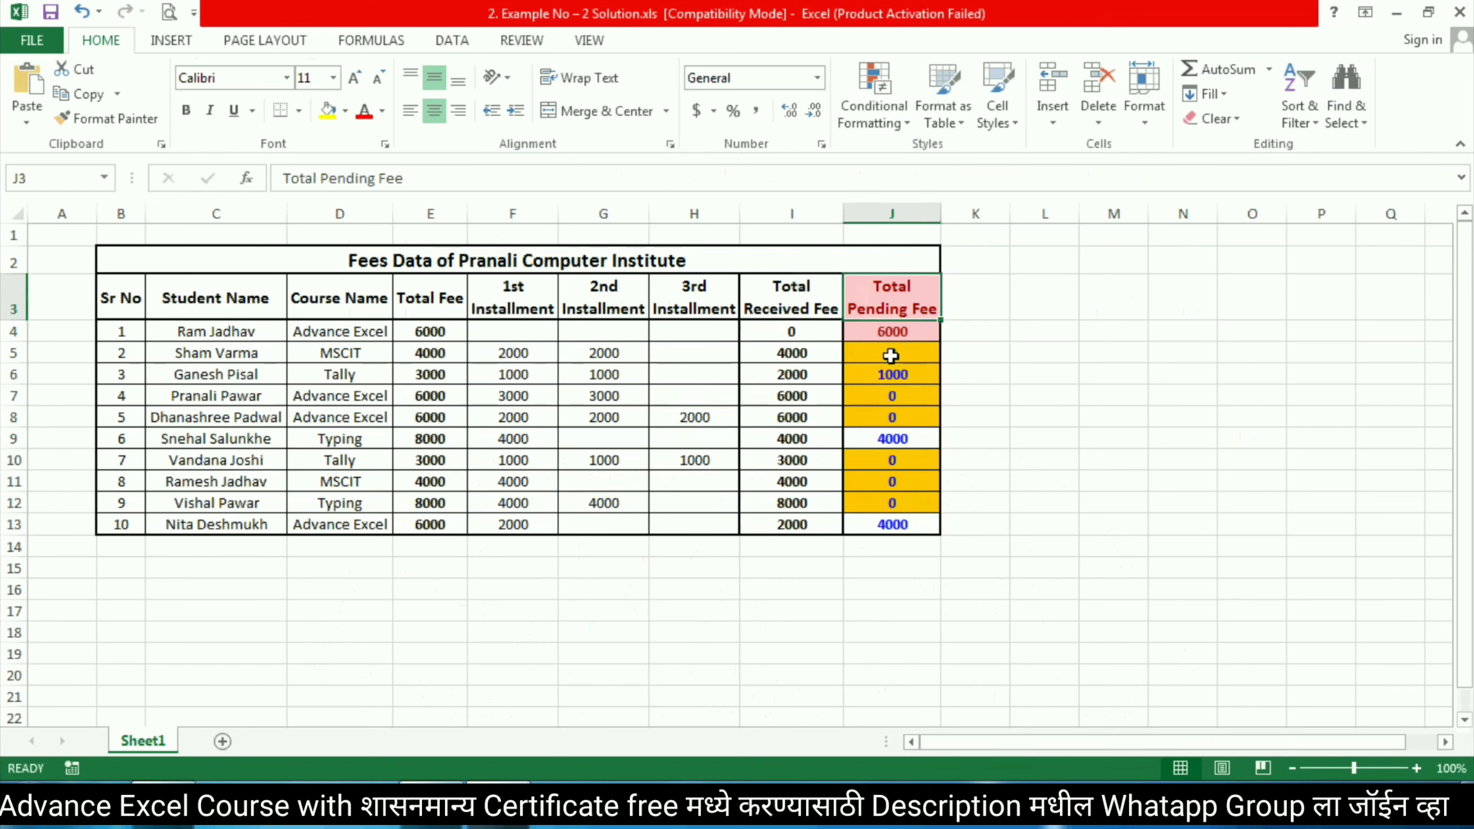
pyautogui.moveTo(891, 355); pyautogui.dragTo(909, 524)
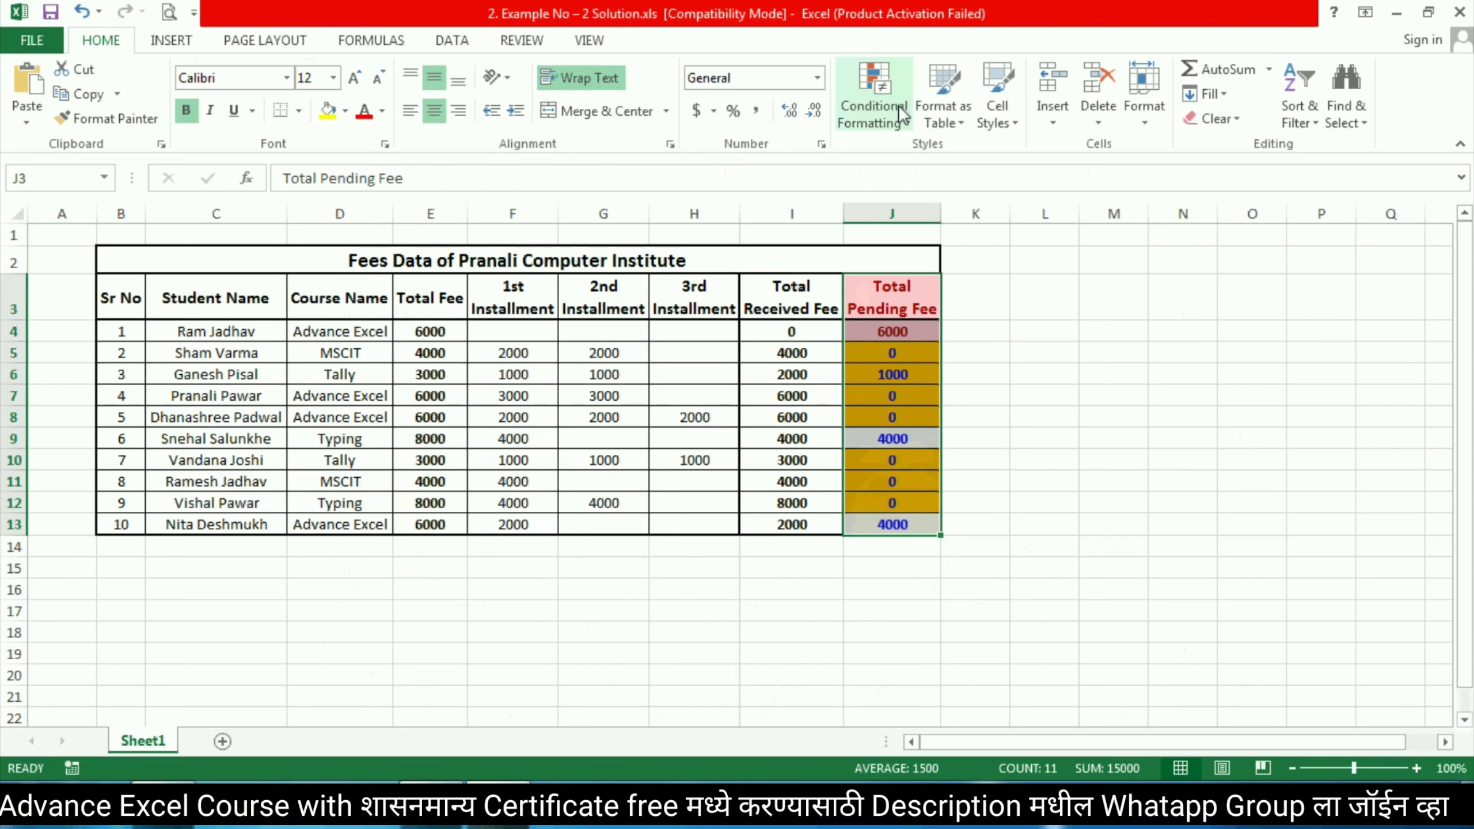
pyautogui.click(880, 102)
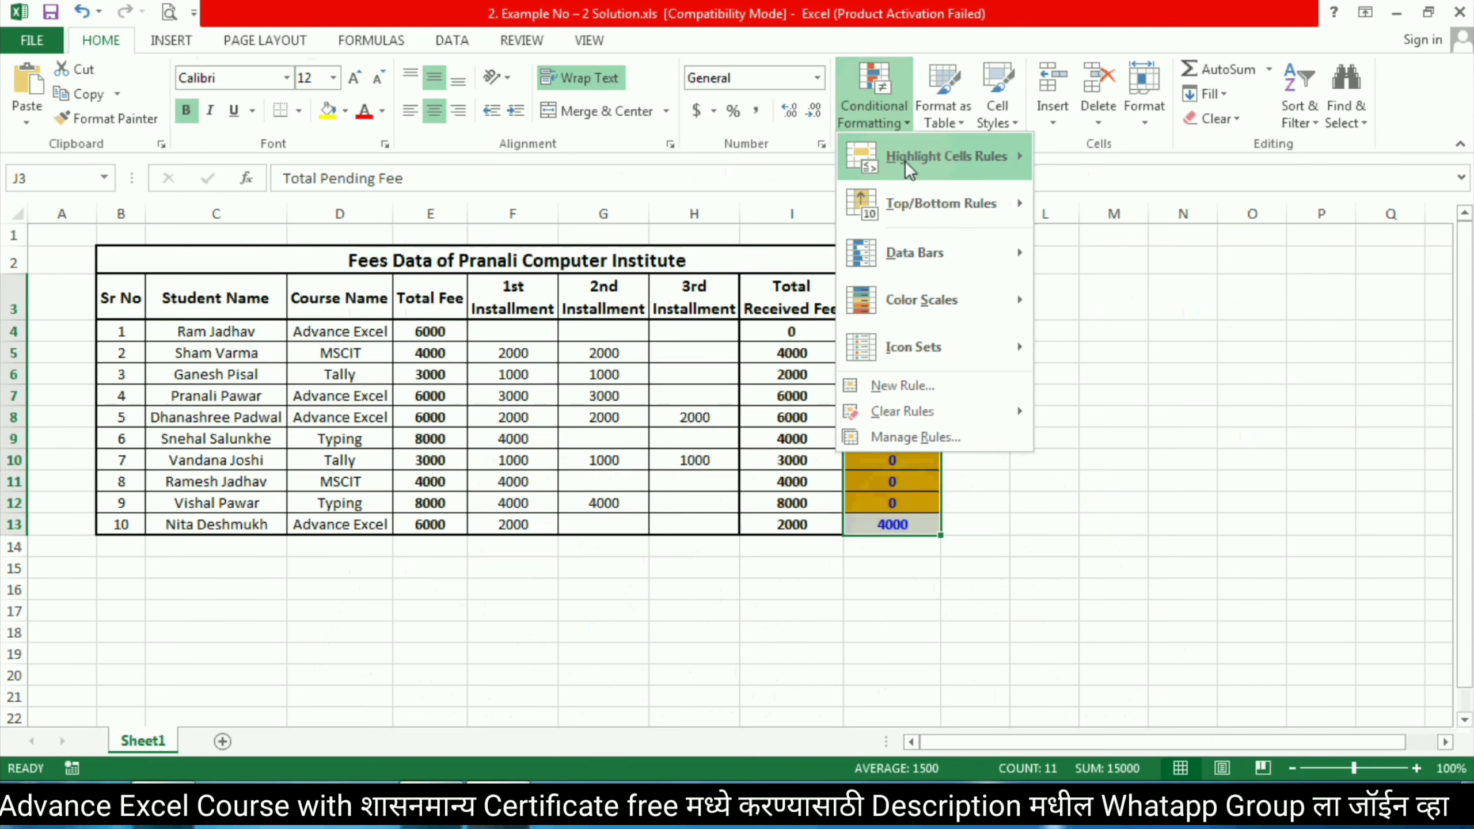
pyautogui.moveTo(944, 156)
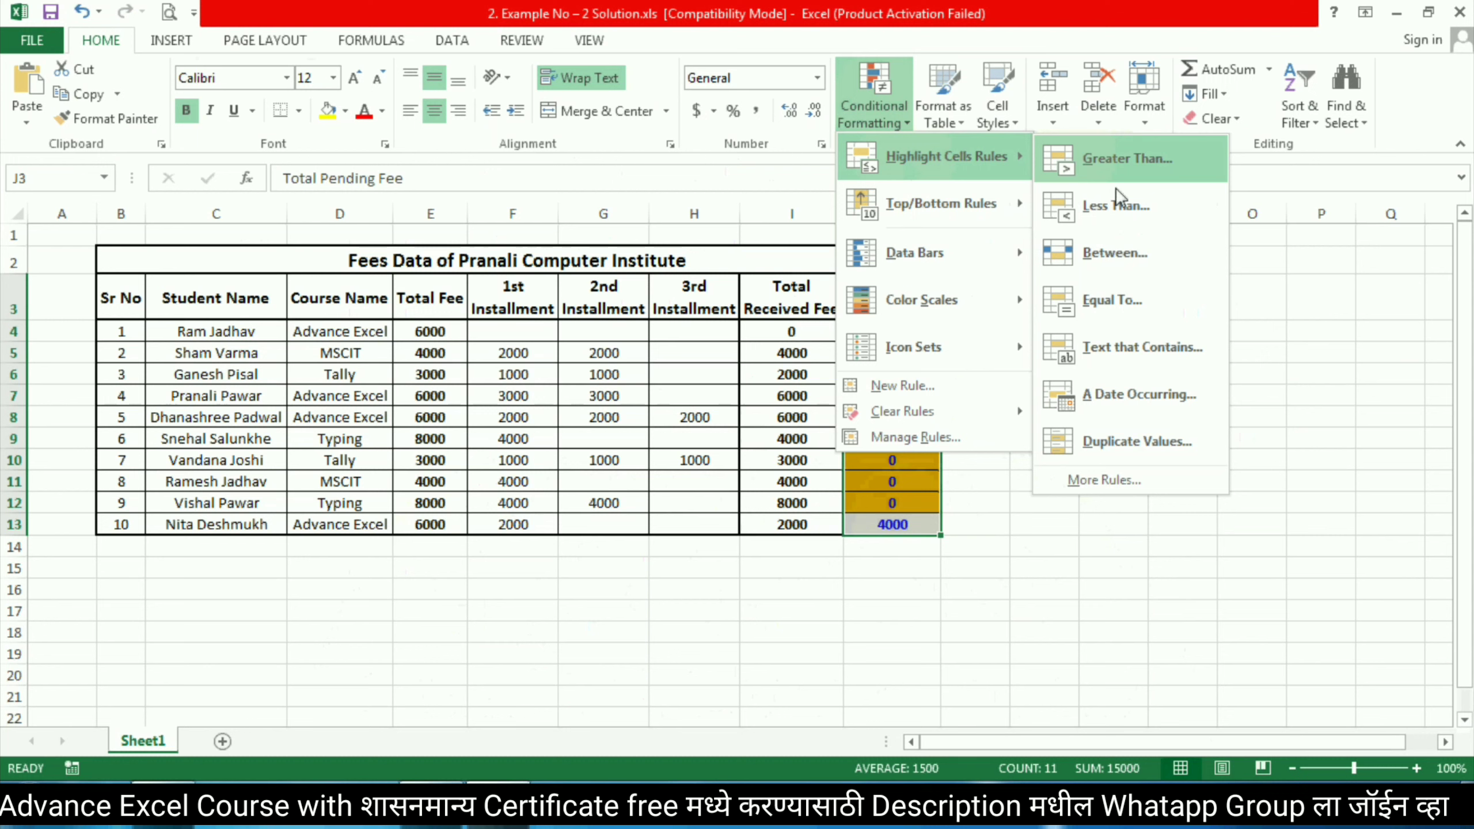
pyautogui.click(1133, 260)
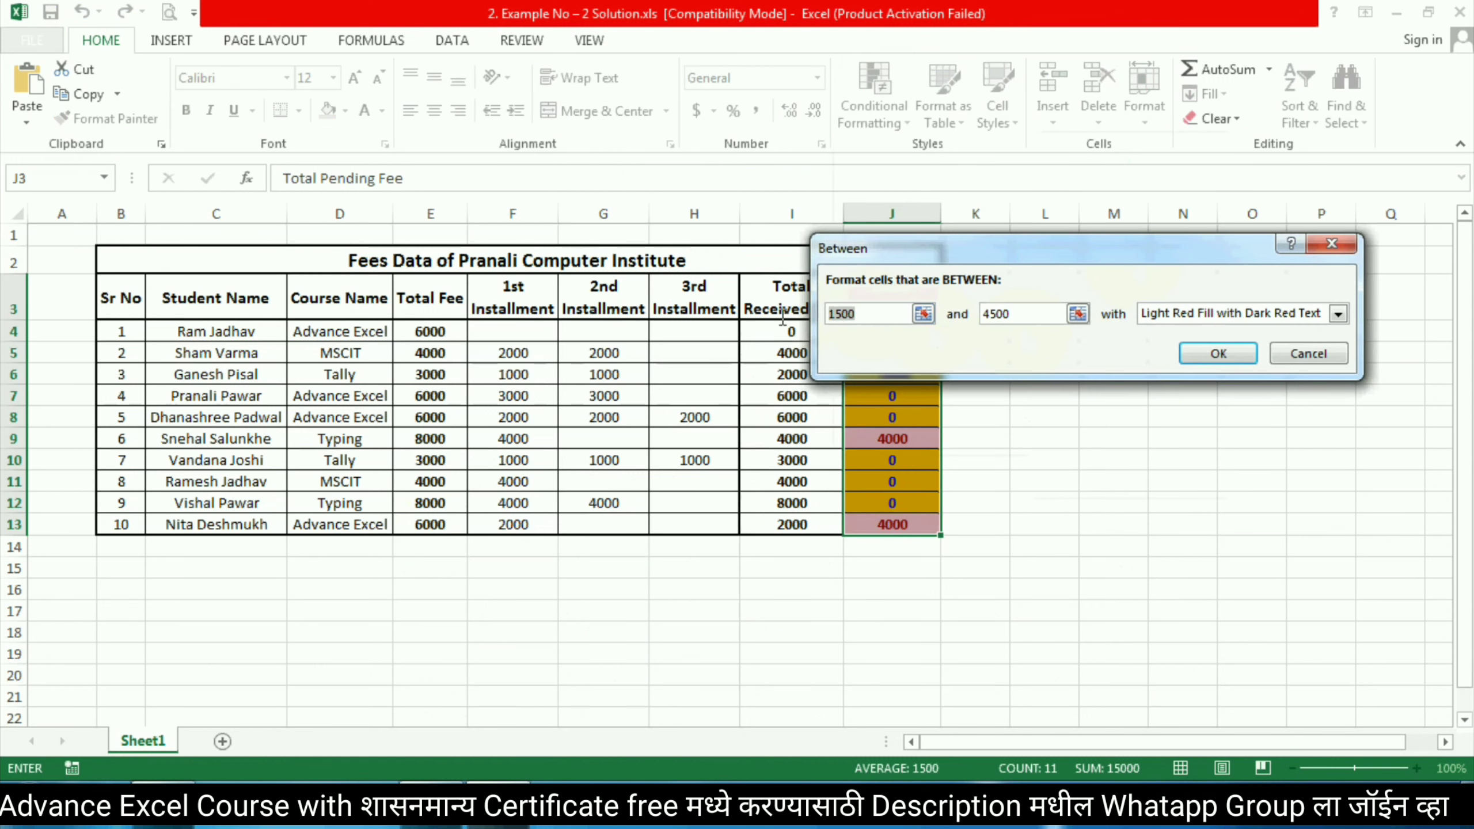
pyautogui.write('3000')
pyautogui.moveTo(1036, 314); pyautogui.dragTo(984, 314)
pyautogui.write('40')
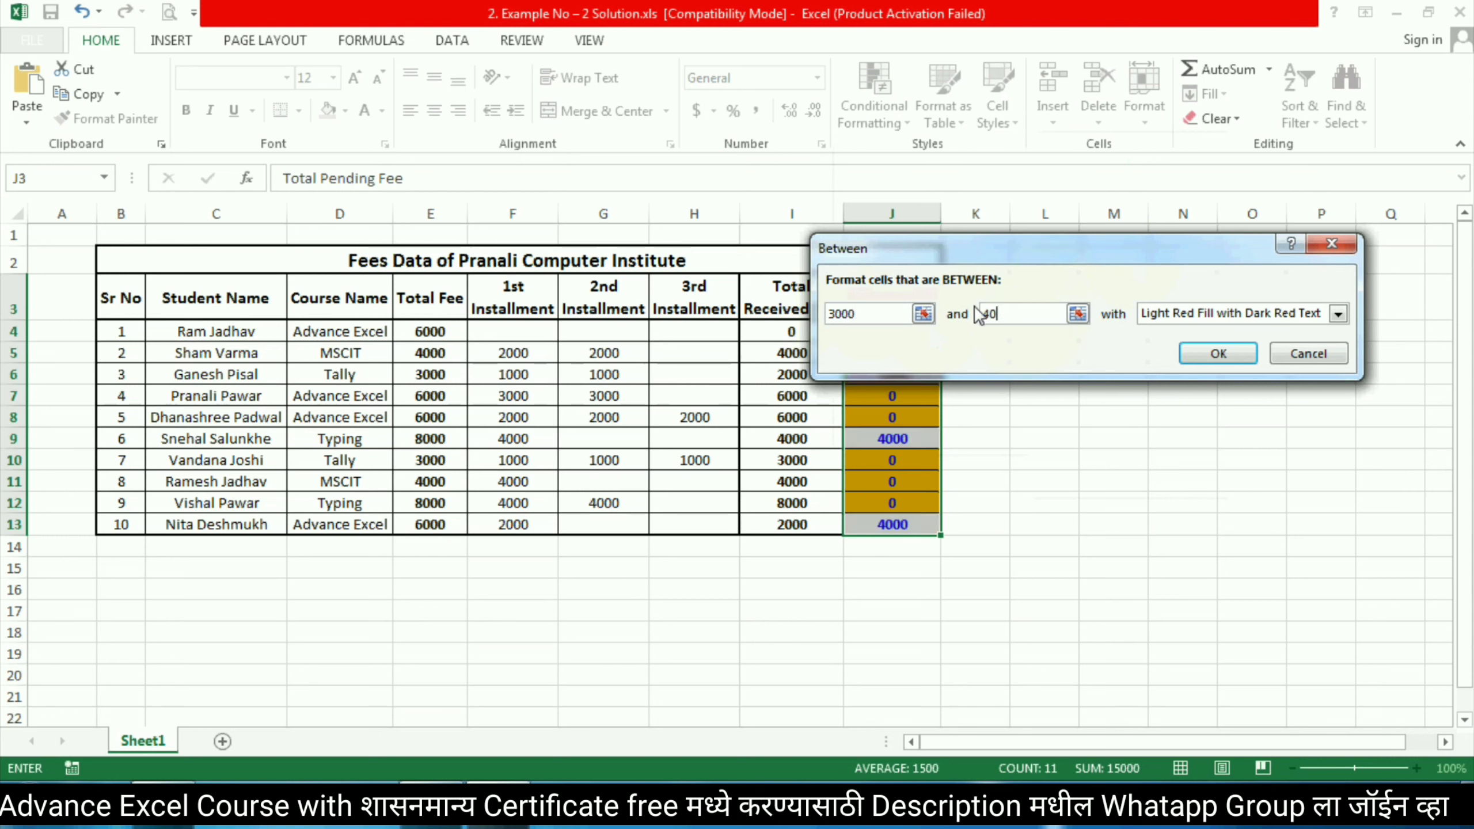
pyautogui.write('00')
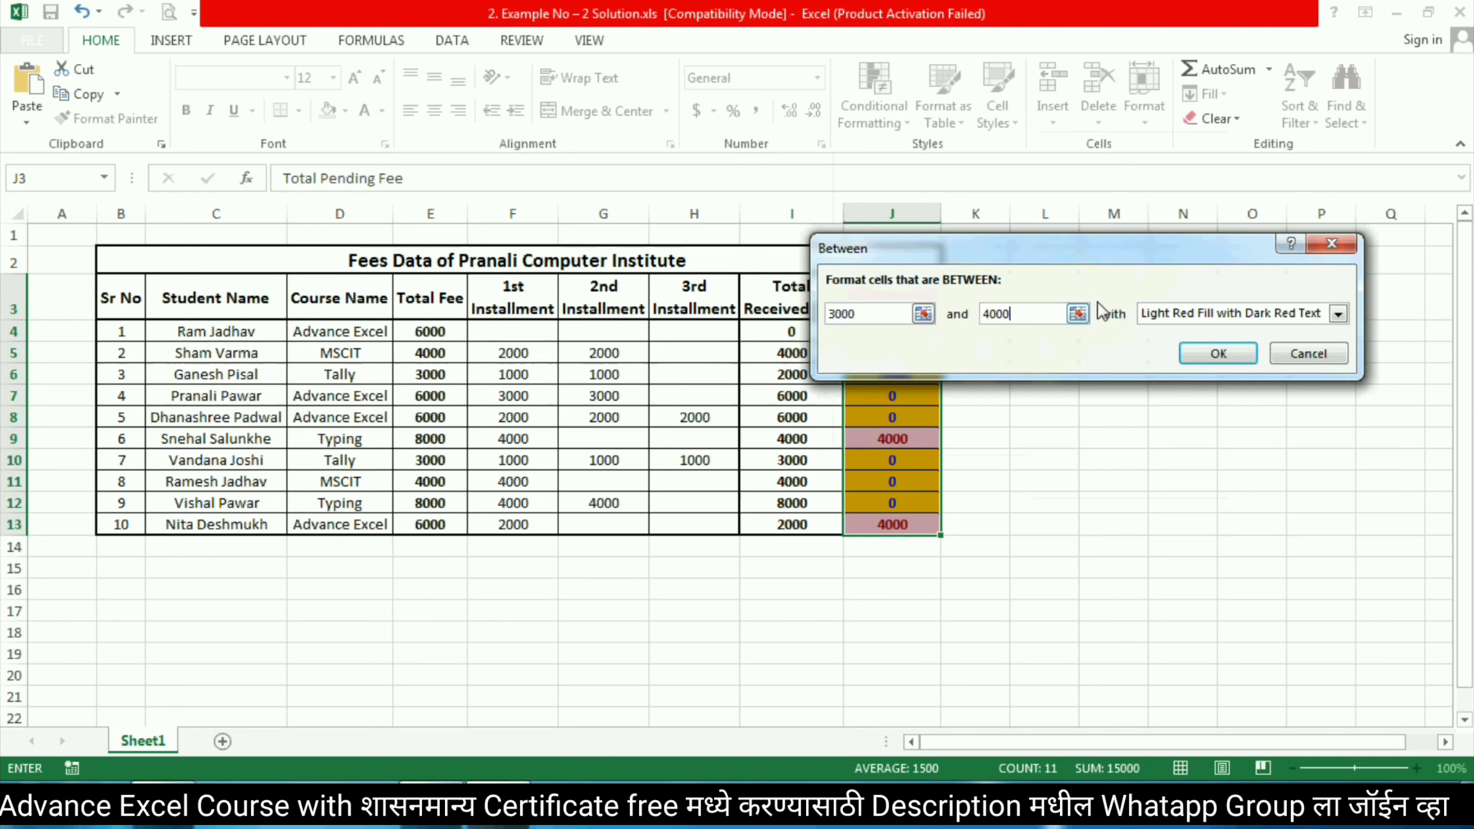
pyautogui.click(1186, 311)
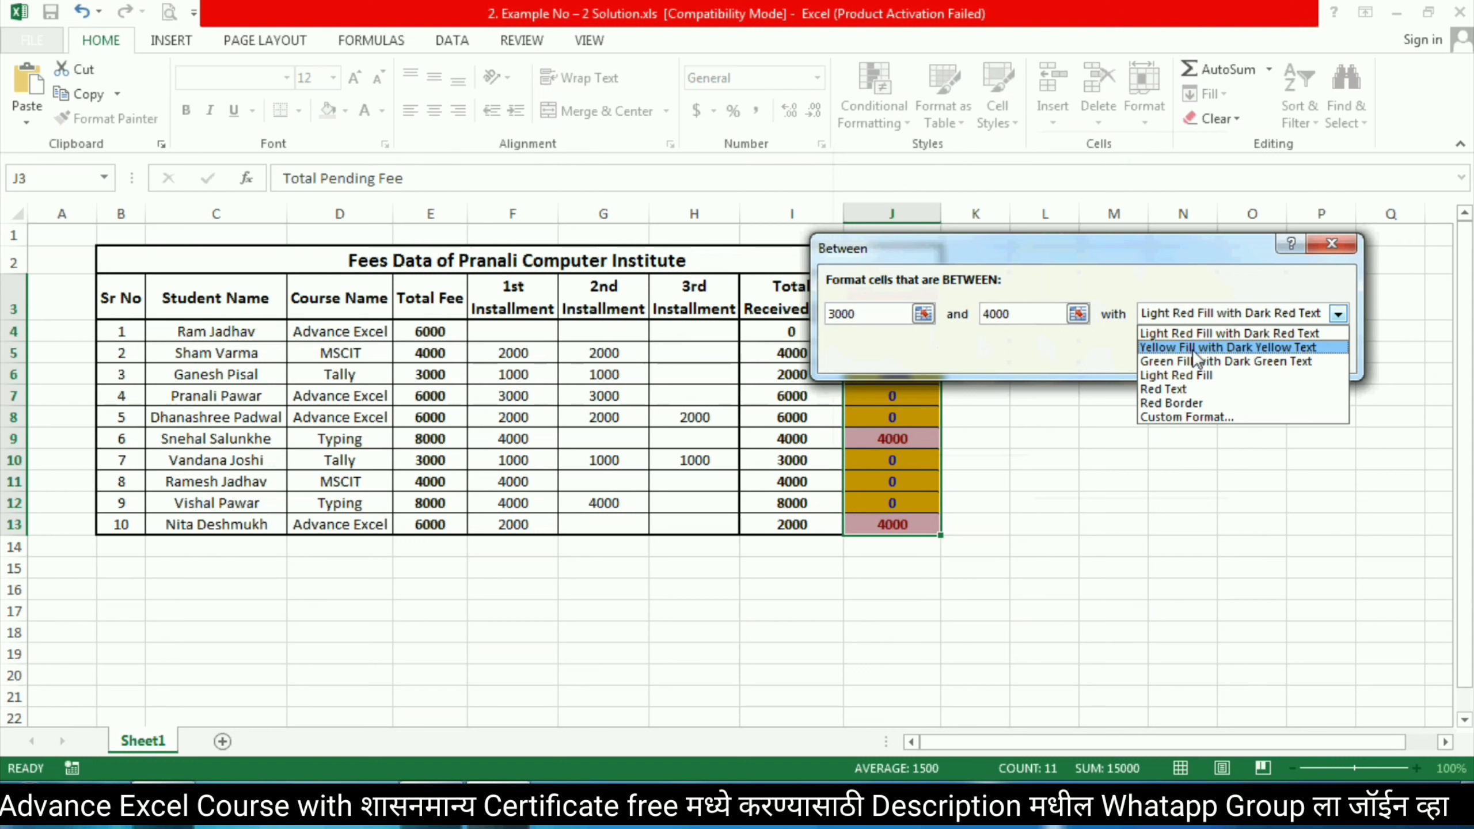
pyautogui.click(1239, 349)
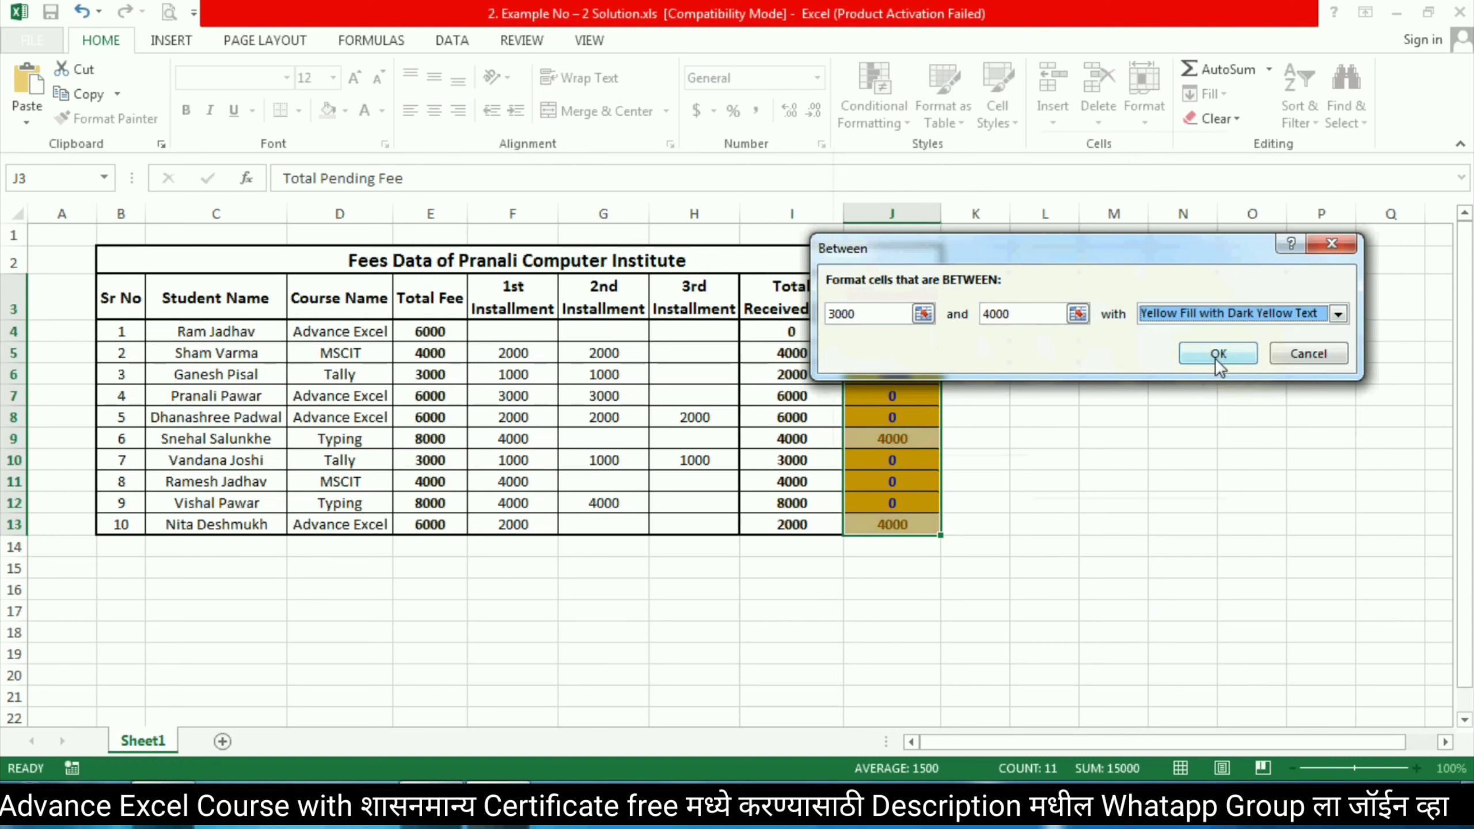
pyautogui.click(1218, 354)
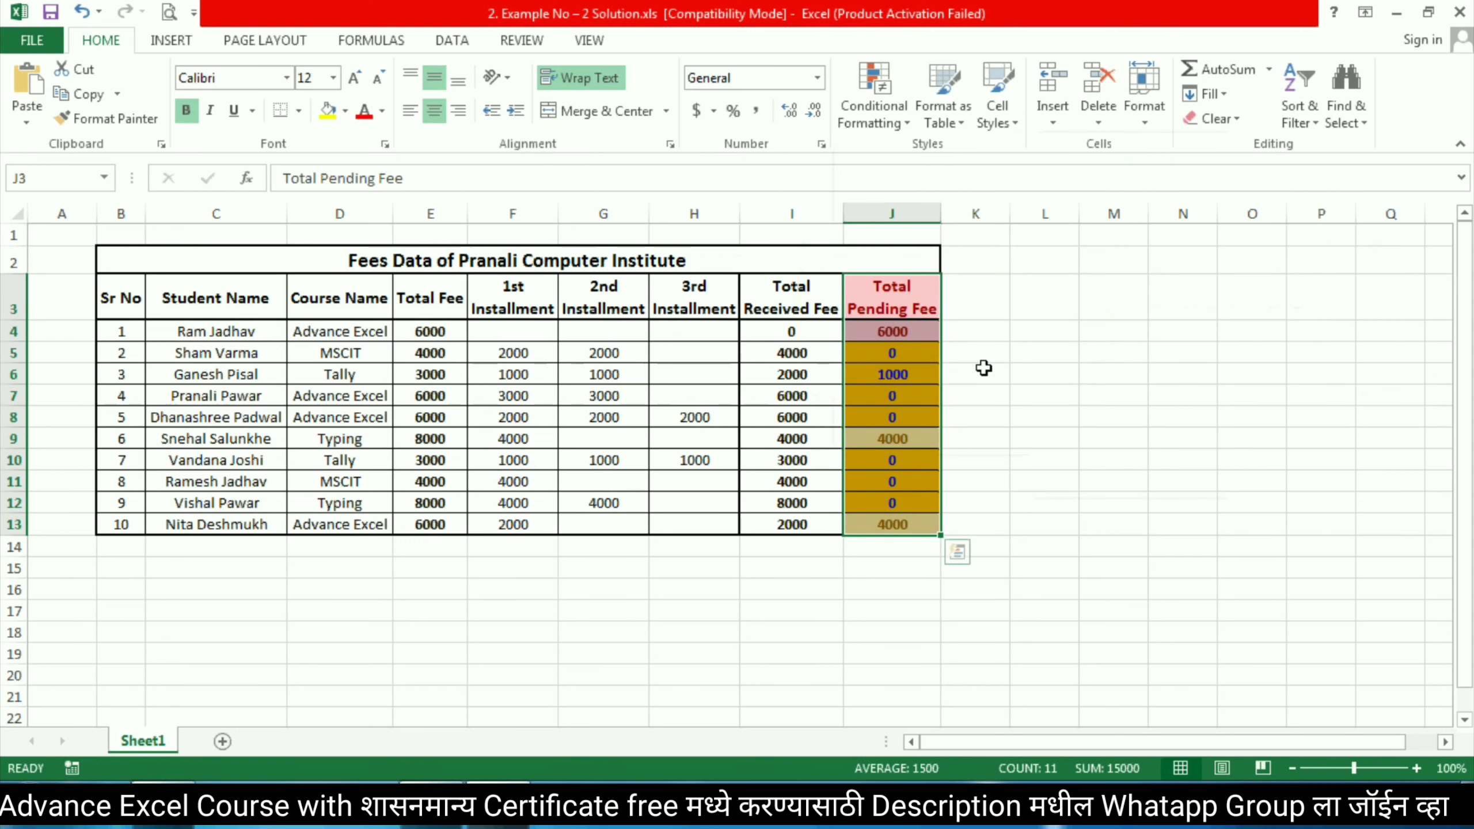
# - Read the next PDF task, 6000 Received Fee in bold italic blue, then return to Excel
pyautogui.hotkey('alt', 'Tab')
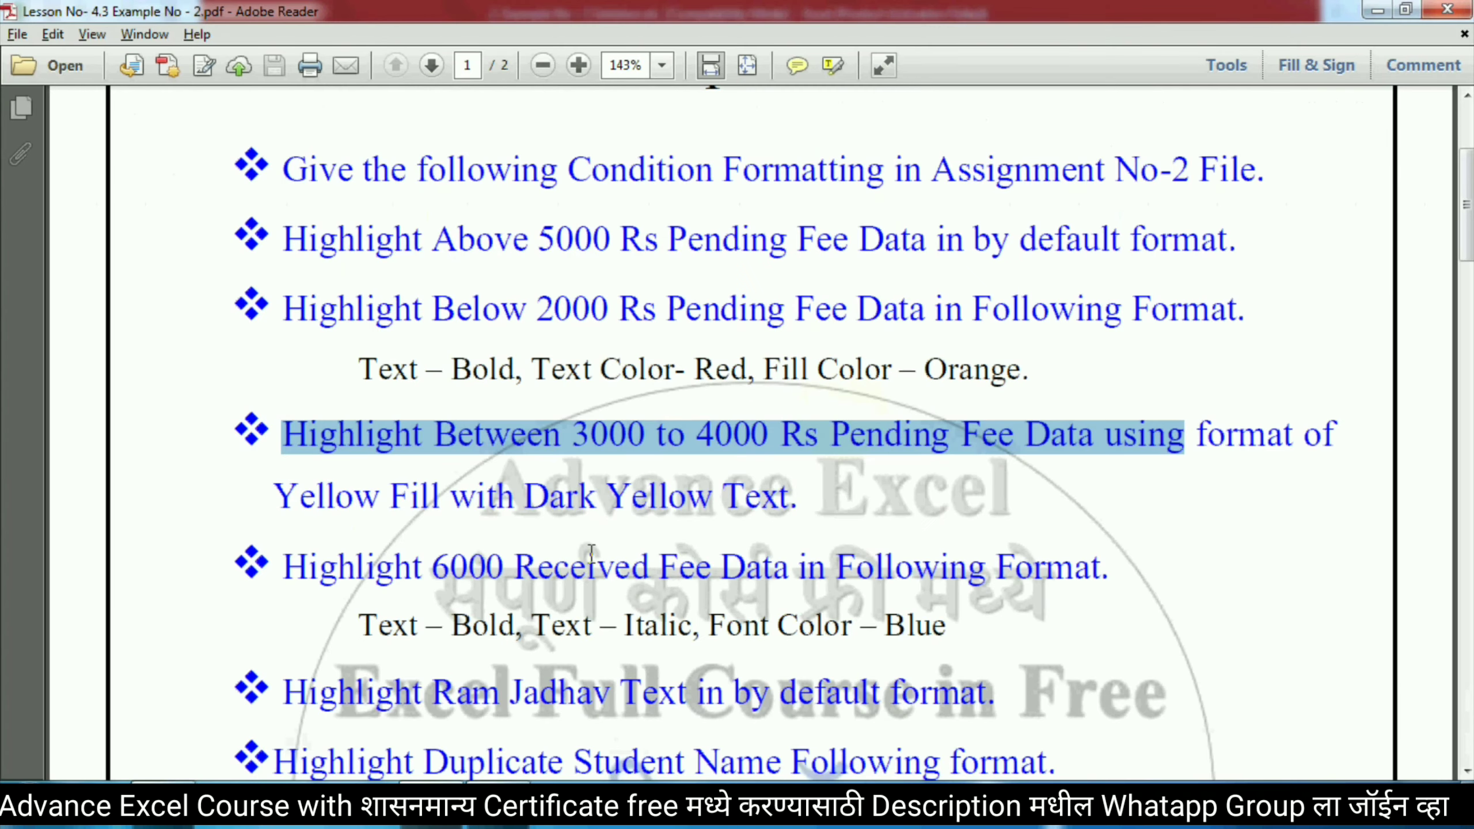
pyautogui.scroll(-1, 316, 520)
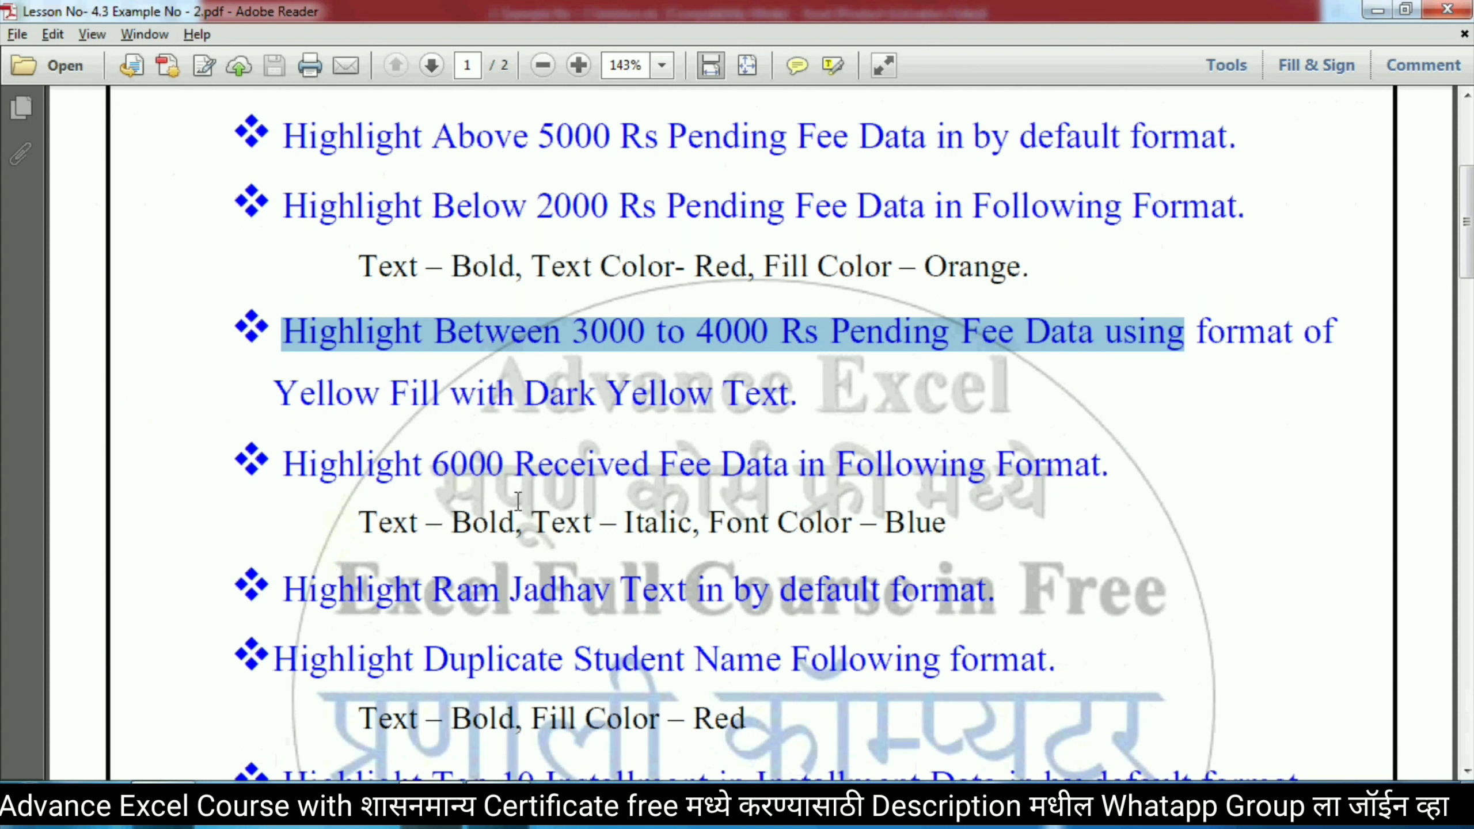
pyautogui.click(447, 468)
pyautogui.moveTo(359, 523); pyautogui.dragTo(947, 525)
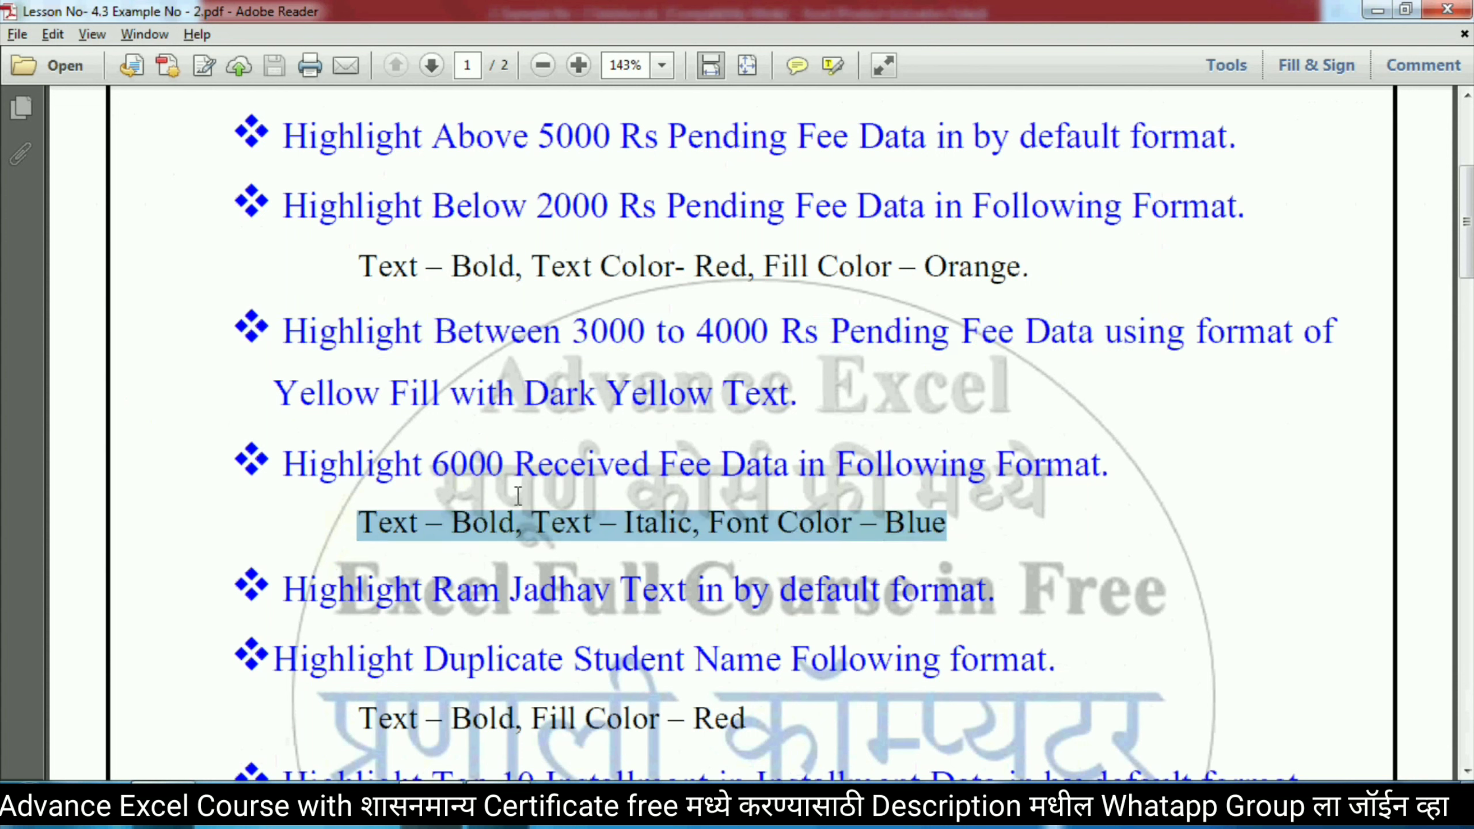
pyautogui.click(486, 467)
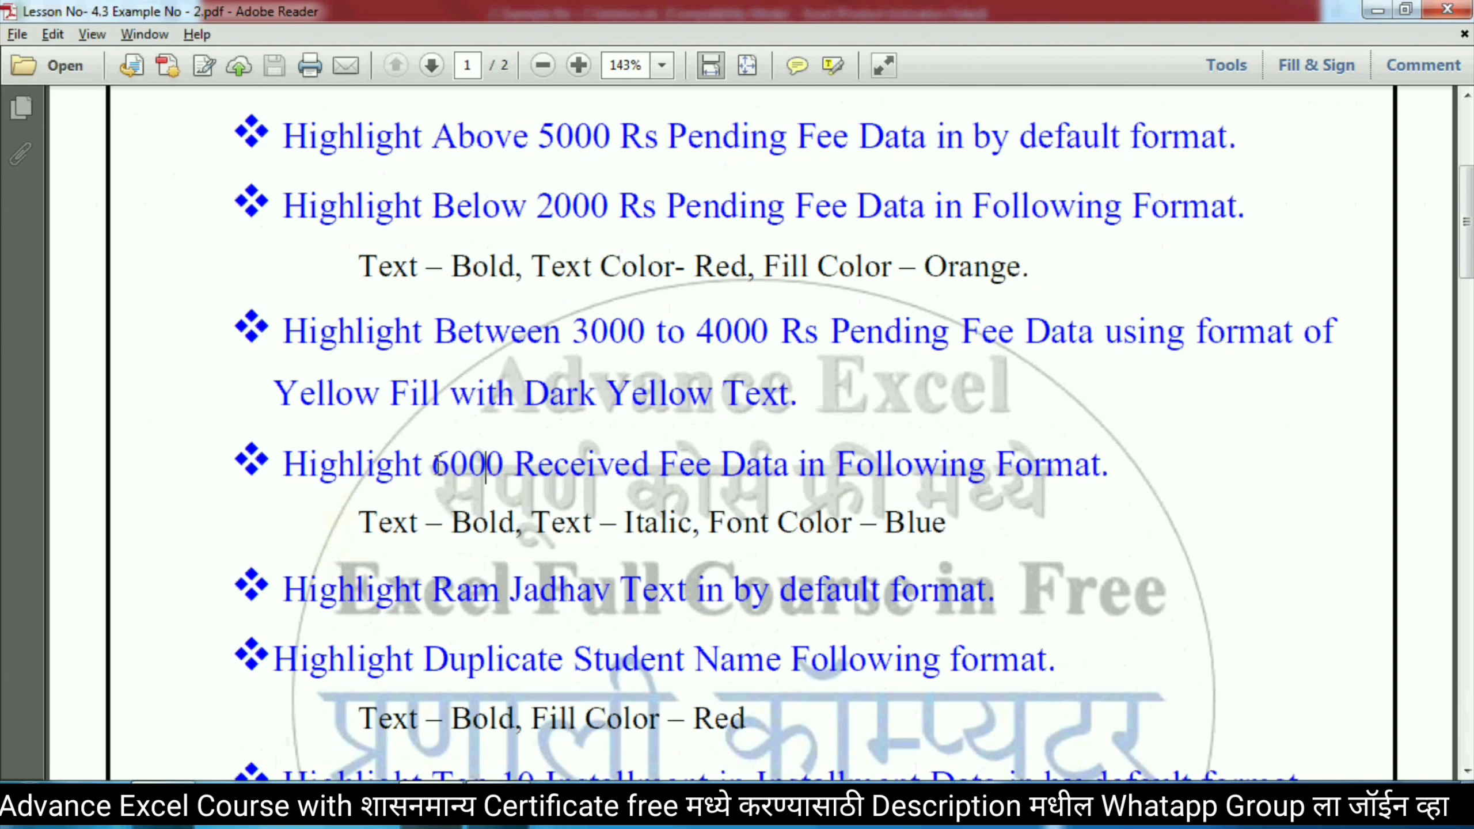
pyautogui.moveTo(432, 467); pyautogui.dragTo(650, 468)
pyautogui.click(550, 471)
pyautogui.hotkey('alt', 'Tab')
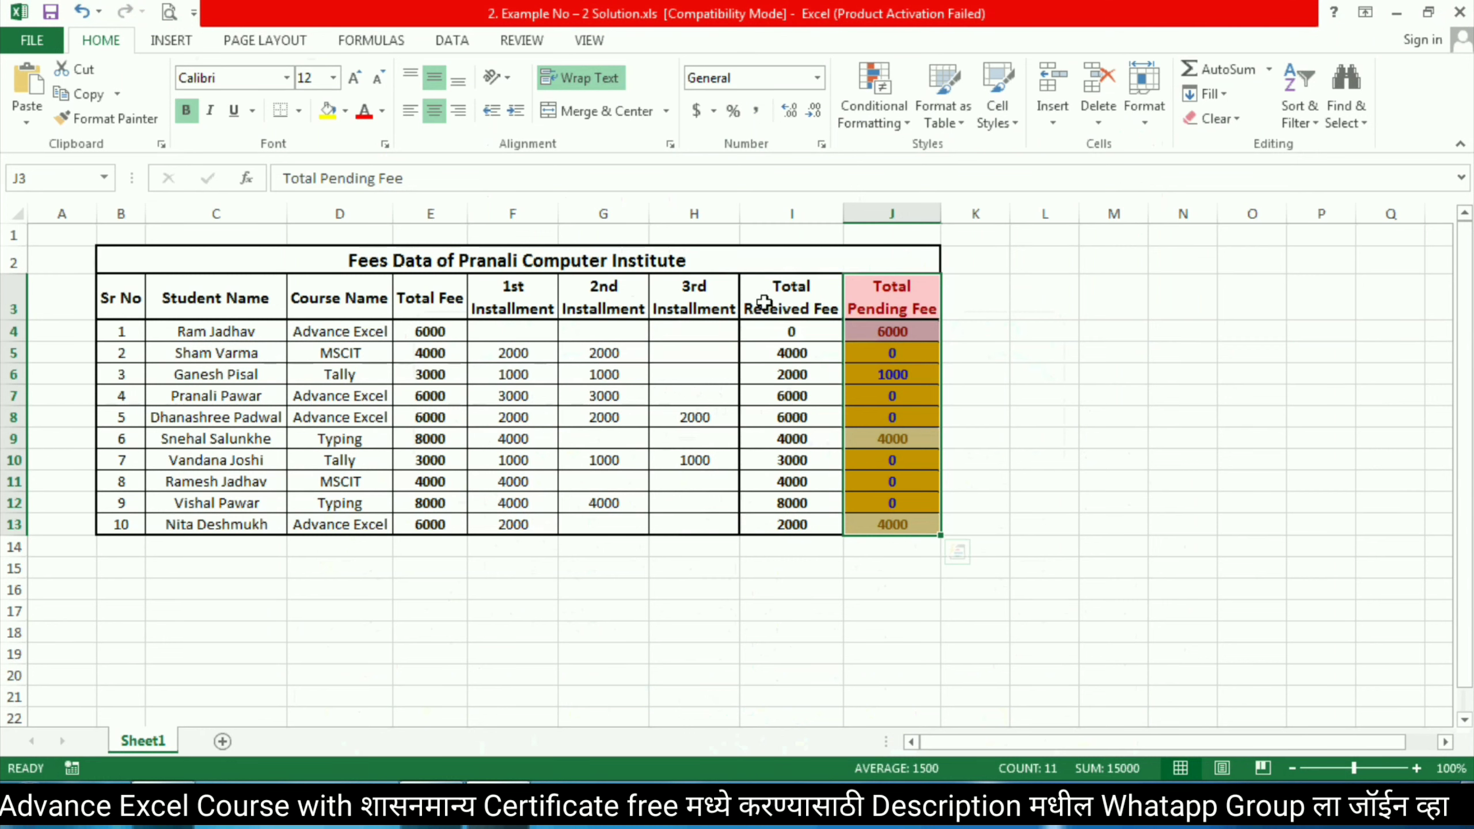
# - Select the Total Received Fee cells I3:I13 and start an Equal To 6000 rule
pyautogui.moveTo(763, 302); pyautogui.dragTo(789, 525)
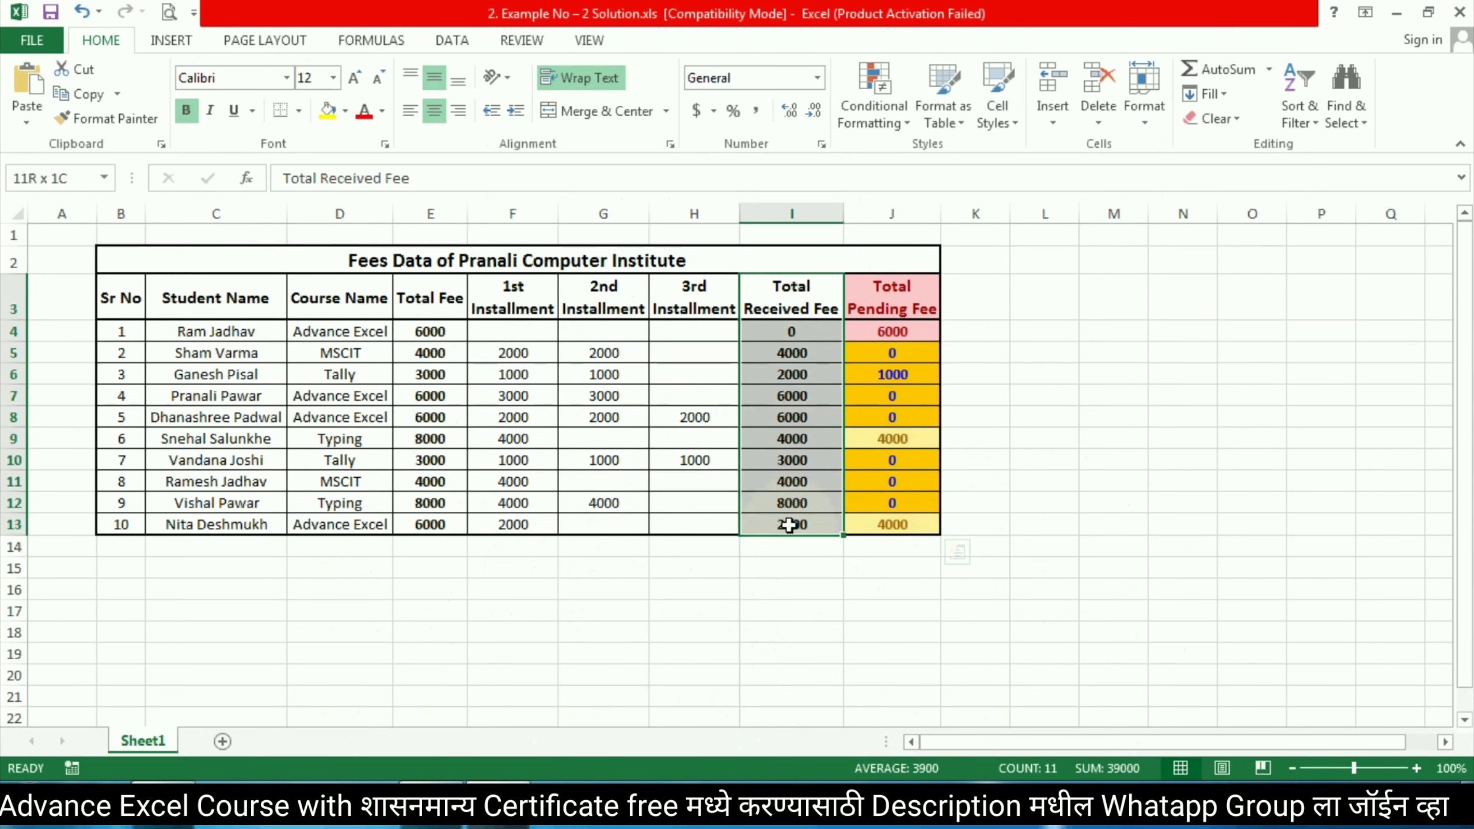
pyautogui.click(864, 105)
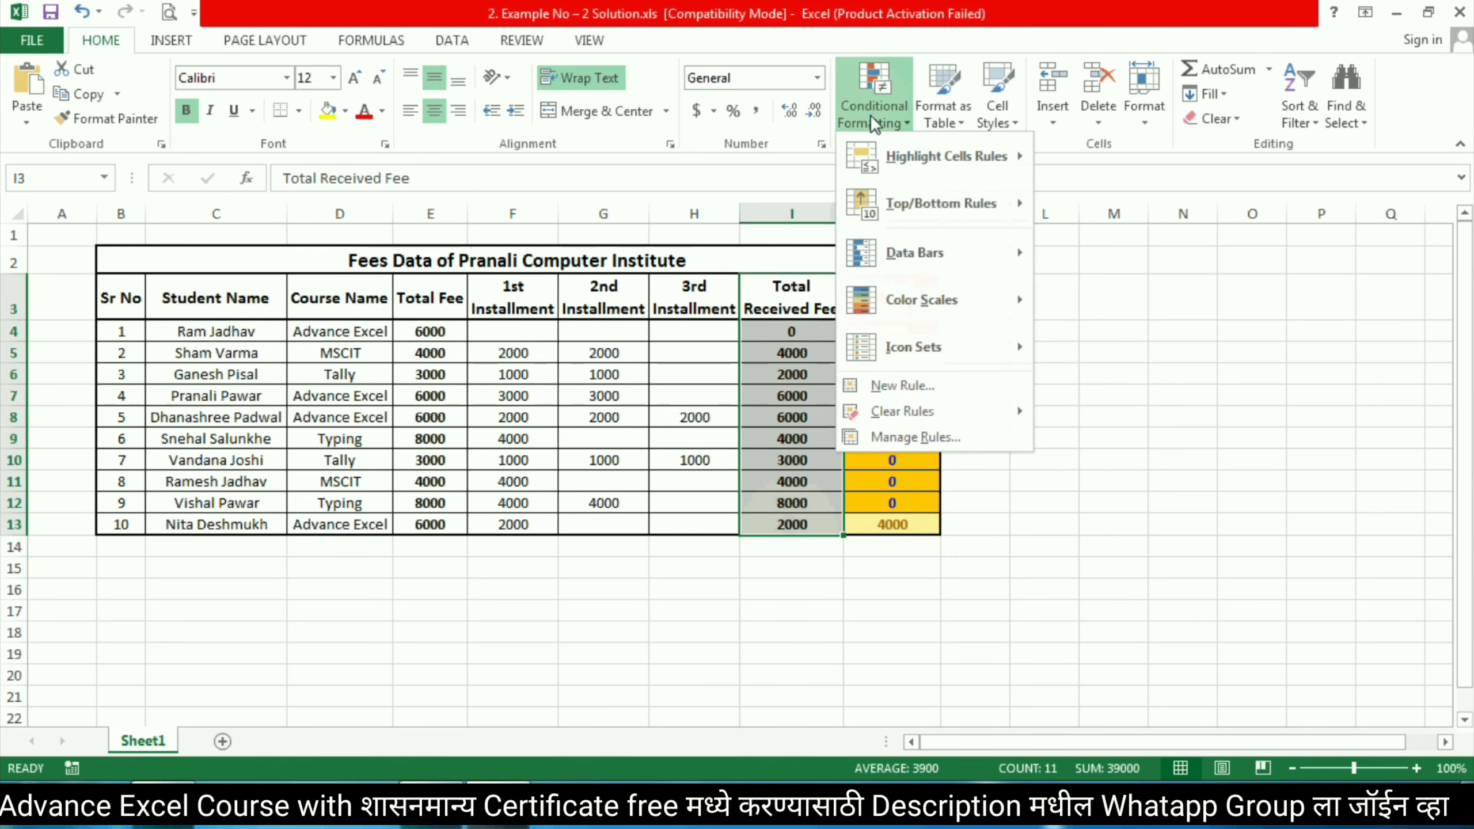
pyautogui.moveTo(944, 156)
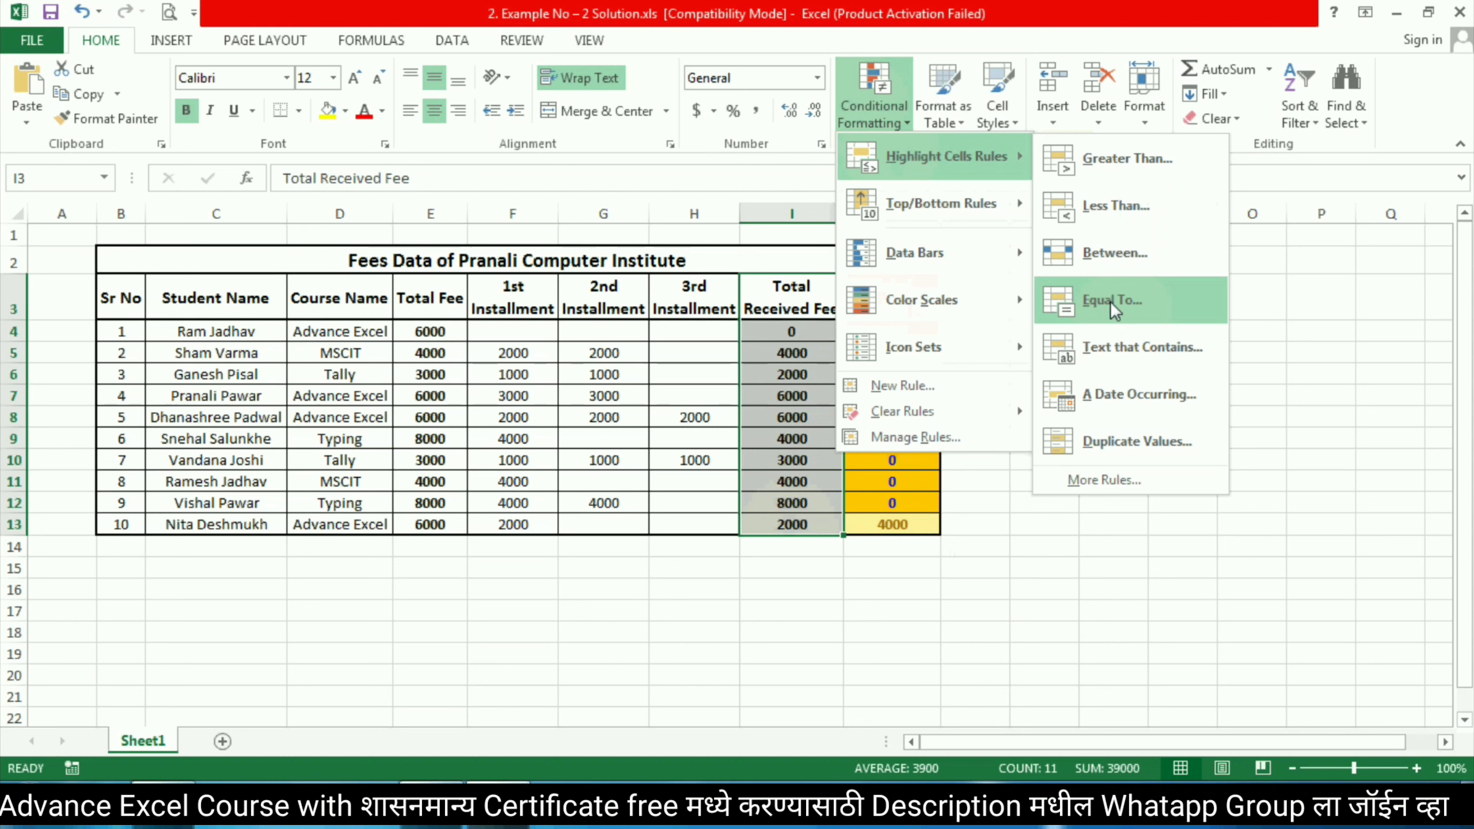
pyautogui.click(1110, 301)
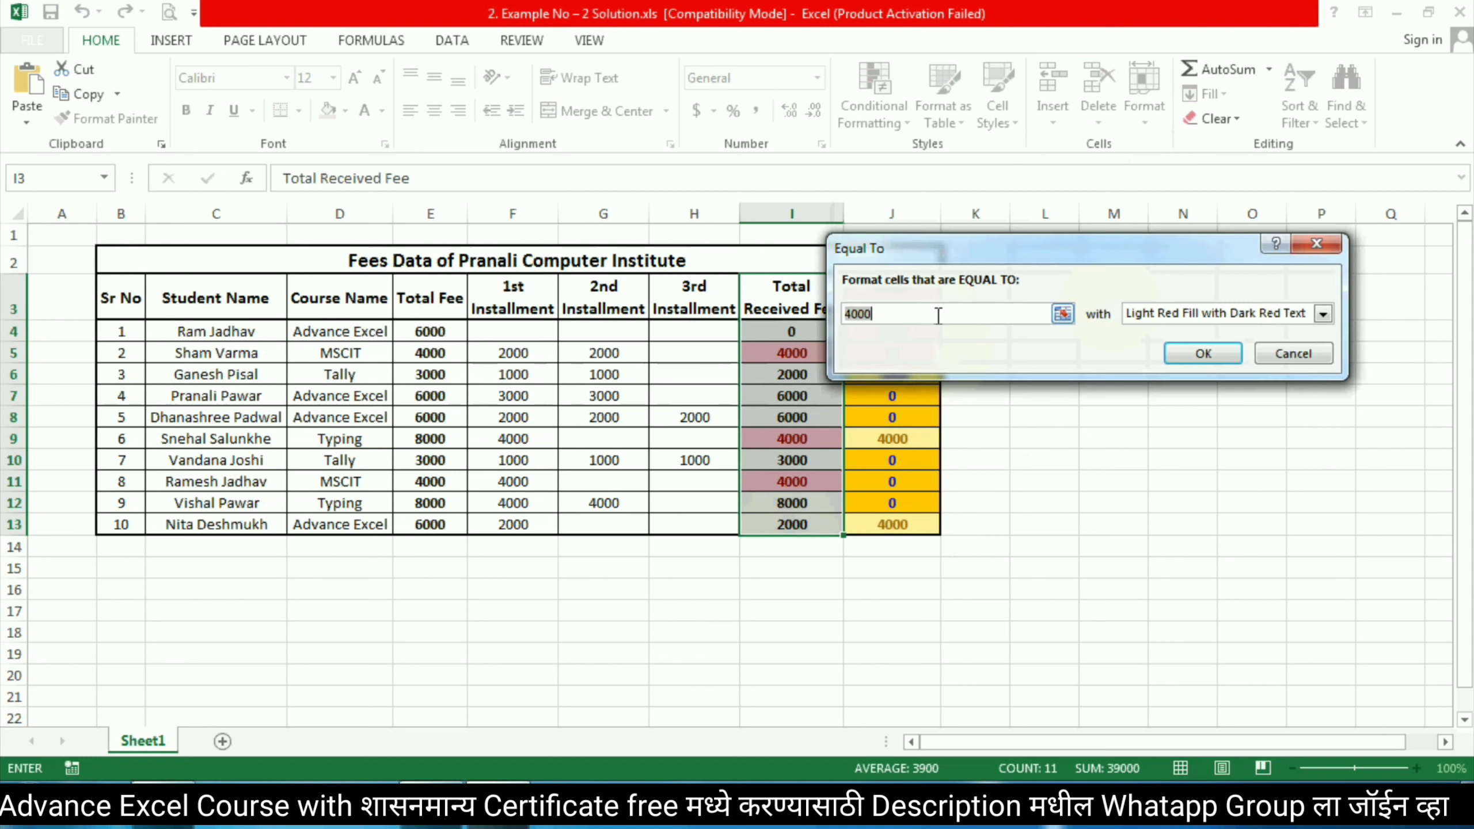
pyautogui.press('BackSpace')
pyautogui.press('BackSpace')
pyautogui.press('BackSpace')
pyautogui.write('6000')
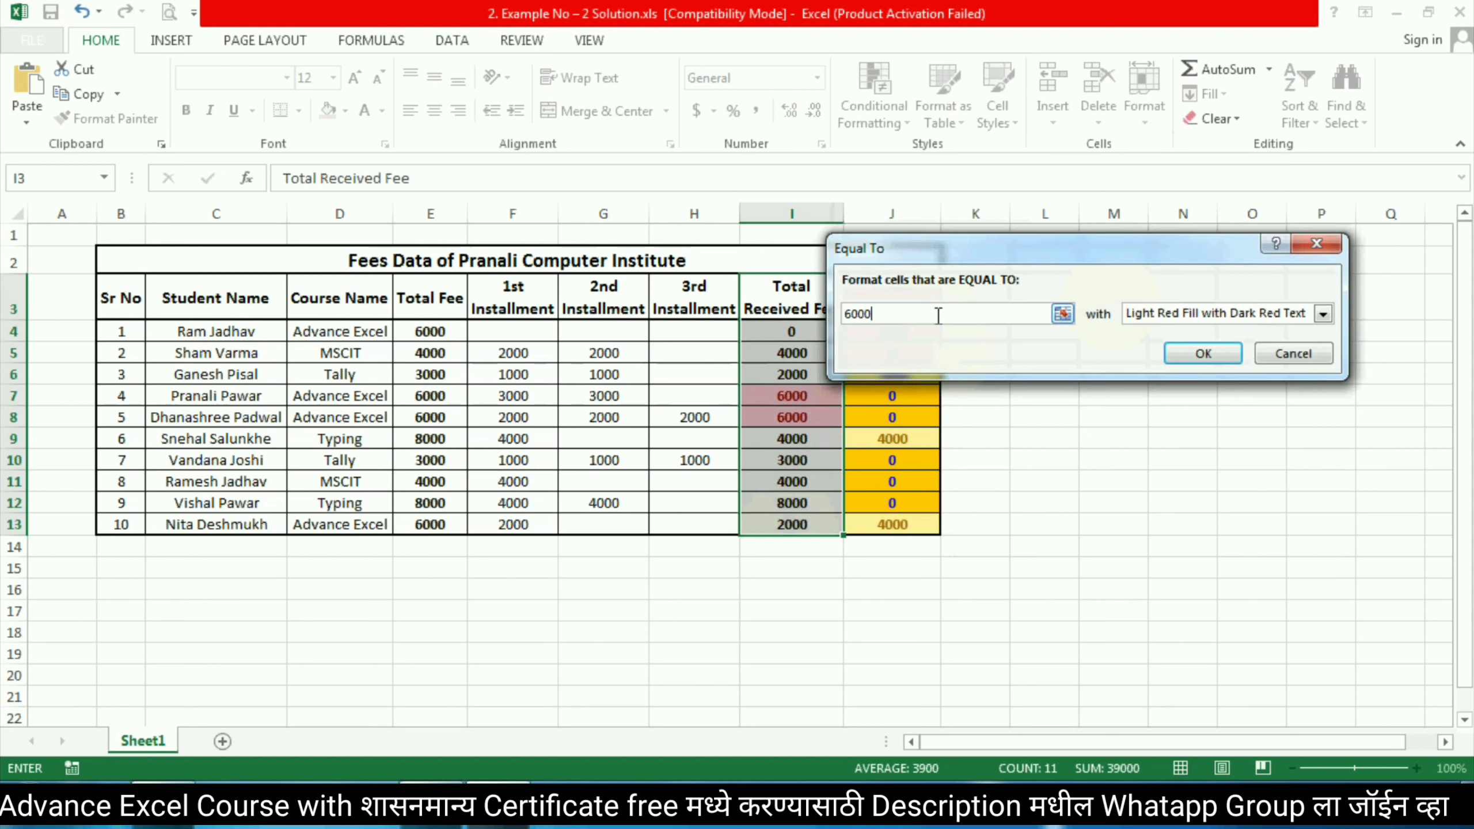
# - Give the equal-to-6000 rule a custom bold italic blue font and apply it
pyautogui.click(1248, 313)
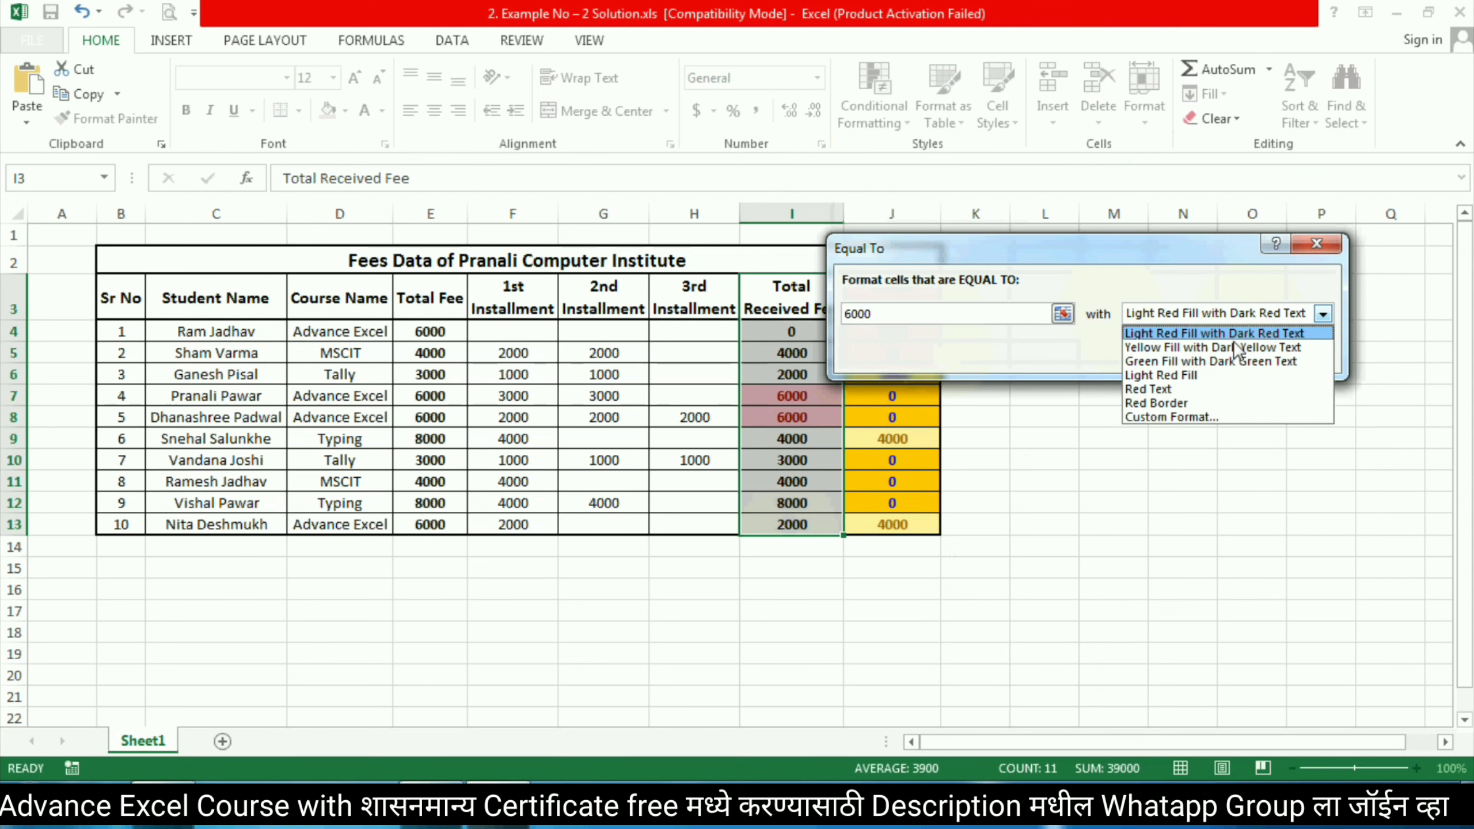
pyautogui.click(1190, 418)
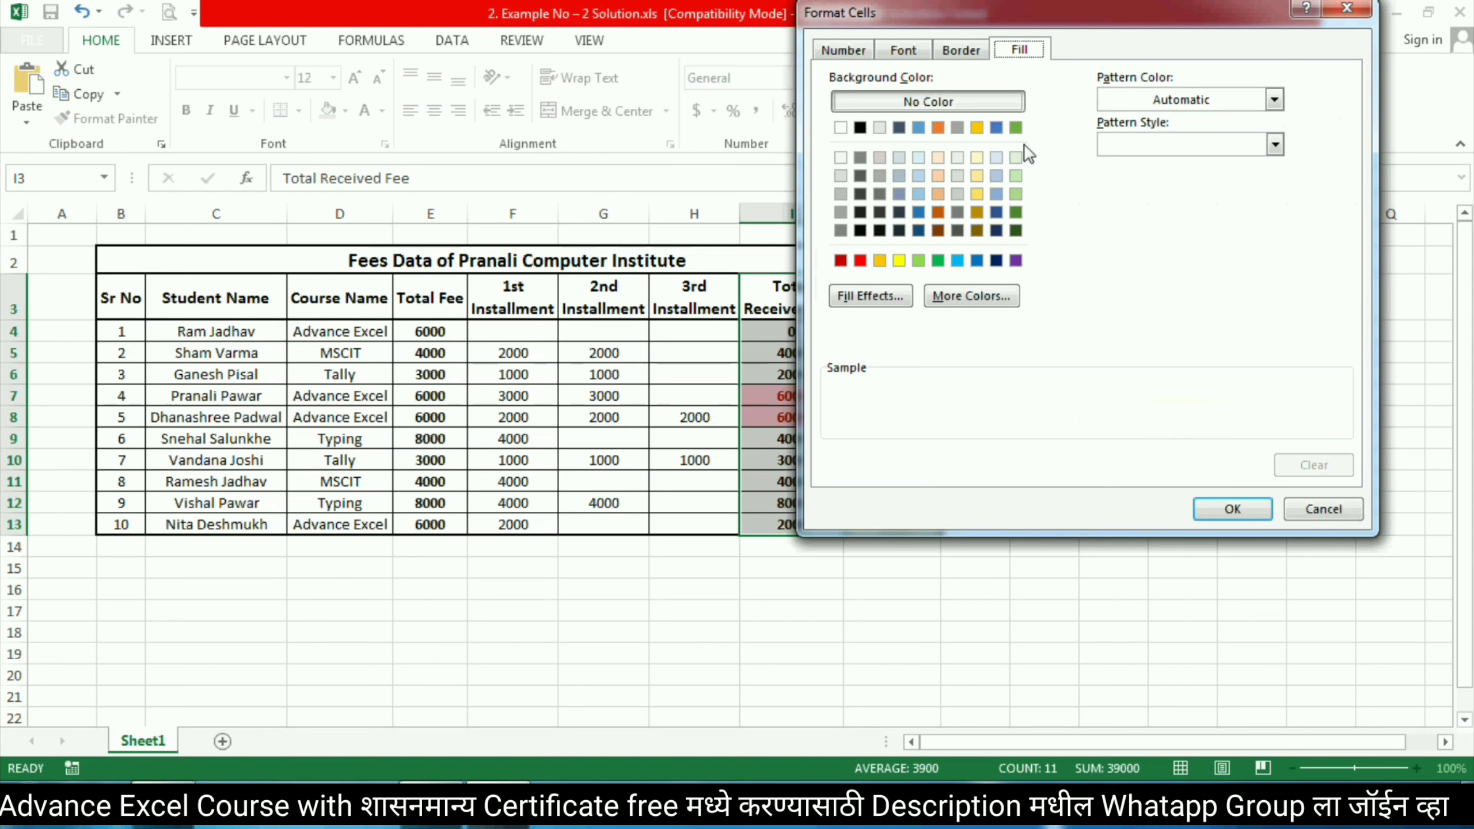
pyautogui.click(902, 50)
pyautogui.click(1128, 146)
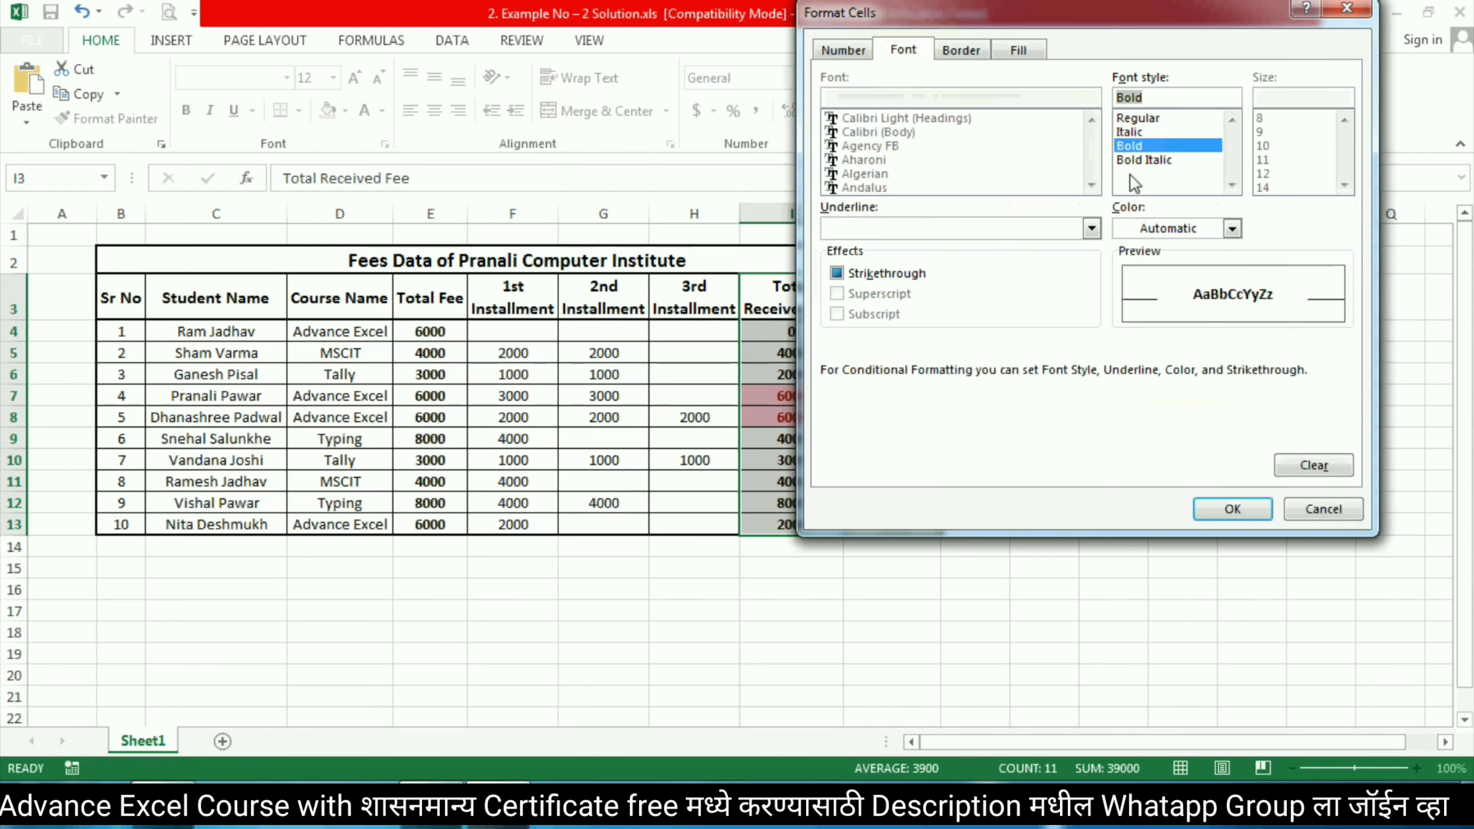
pyautogui.click(1141, 159)
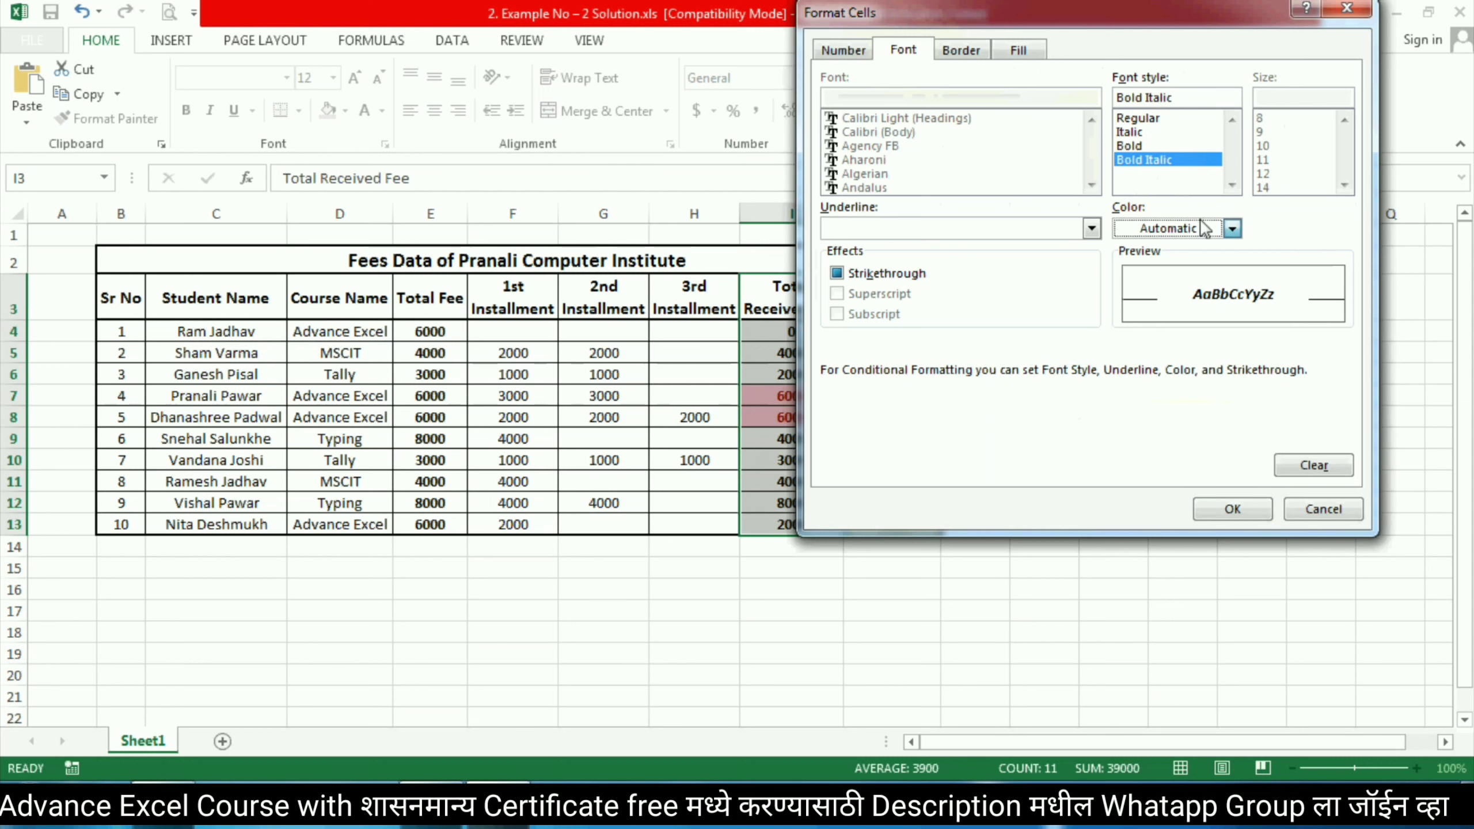
pyautogui.click(1232, 228)
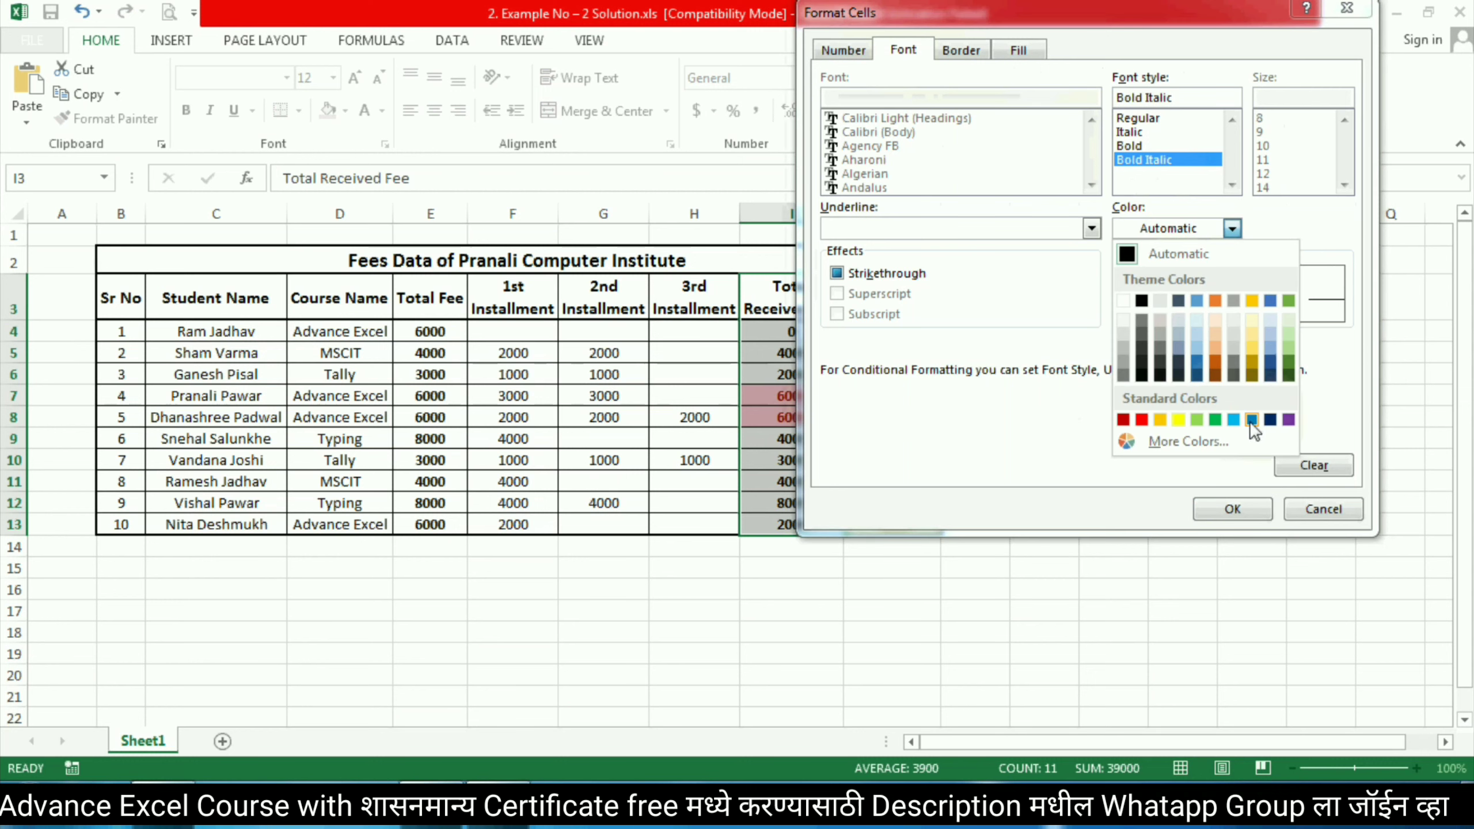
pyautogui.click(1250, 420)
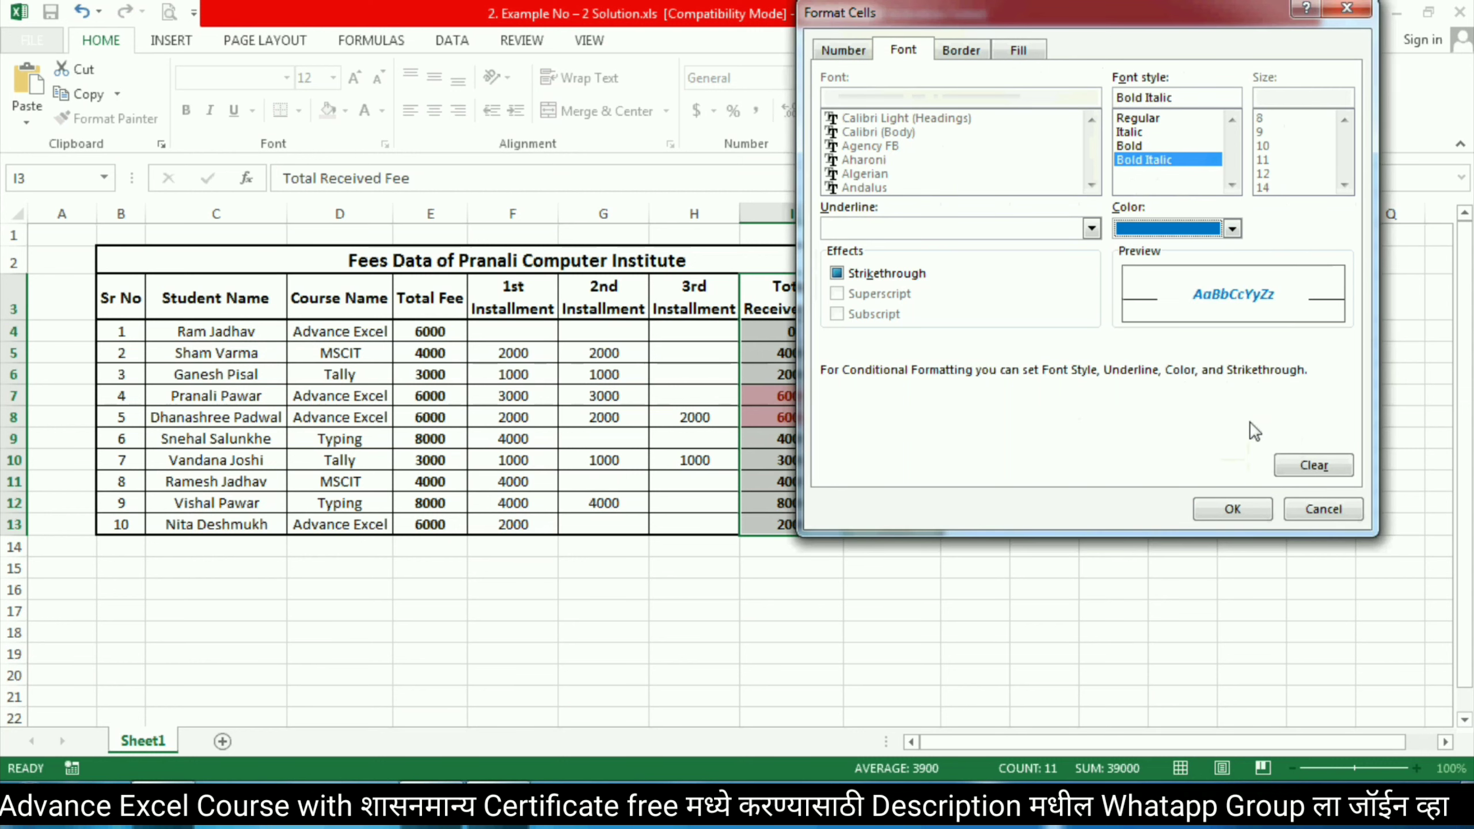
pyautogui.click(1210, 505)
pyautogui.click(1202, 355)
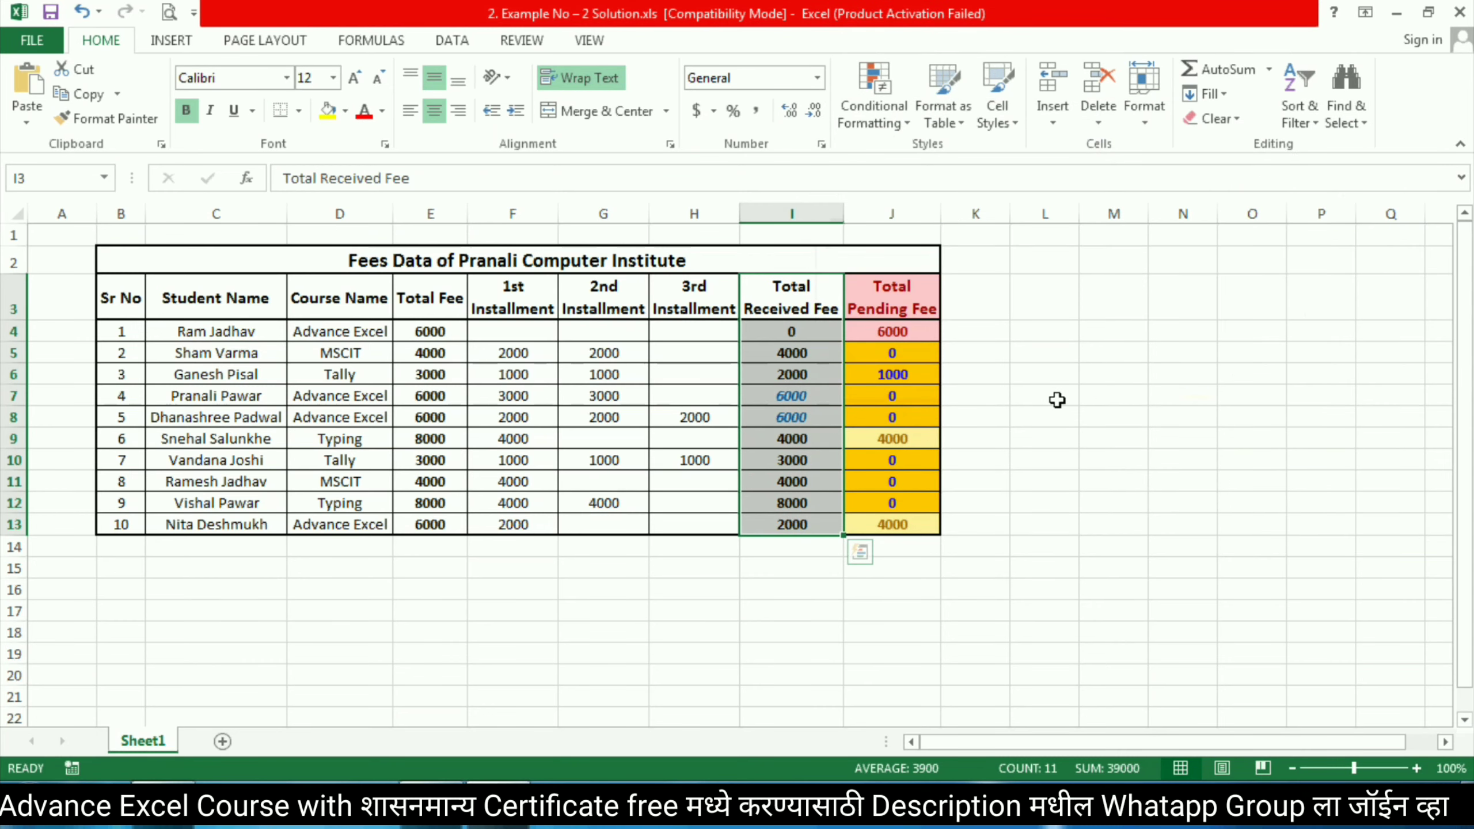
pyautogui.hotkey('alt', 'Tab')
# - Scroll the PDF to the task about highlighting a student's name, then return to Excel
pyautogui.scroll(-2, 753, 519)
pyautogui.moveTo(317, 490); pyautogui.dragTo(633, 510)
pyautogui.click(485, 521)
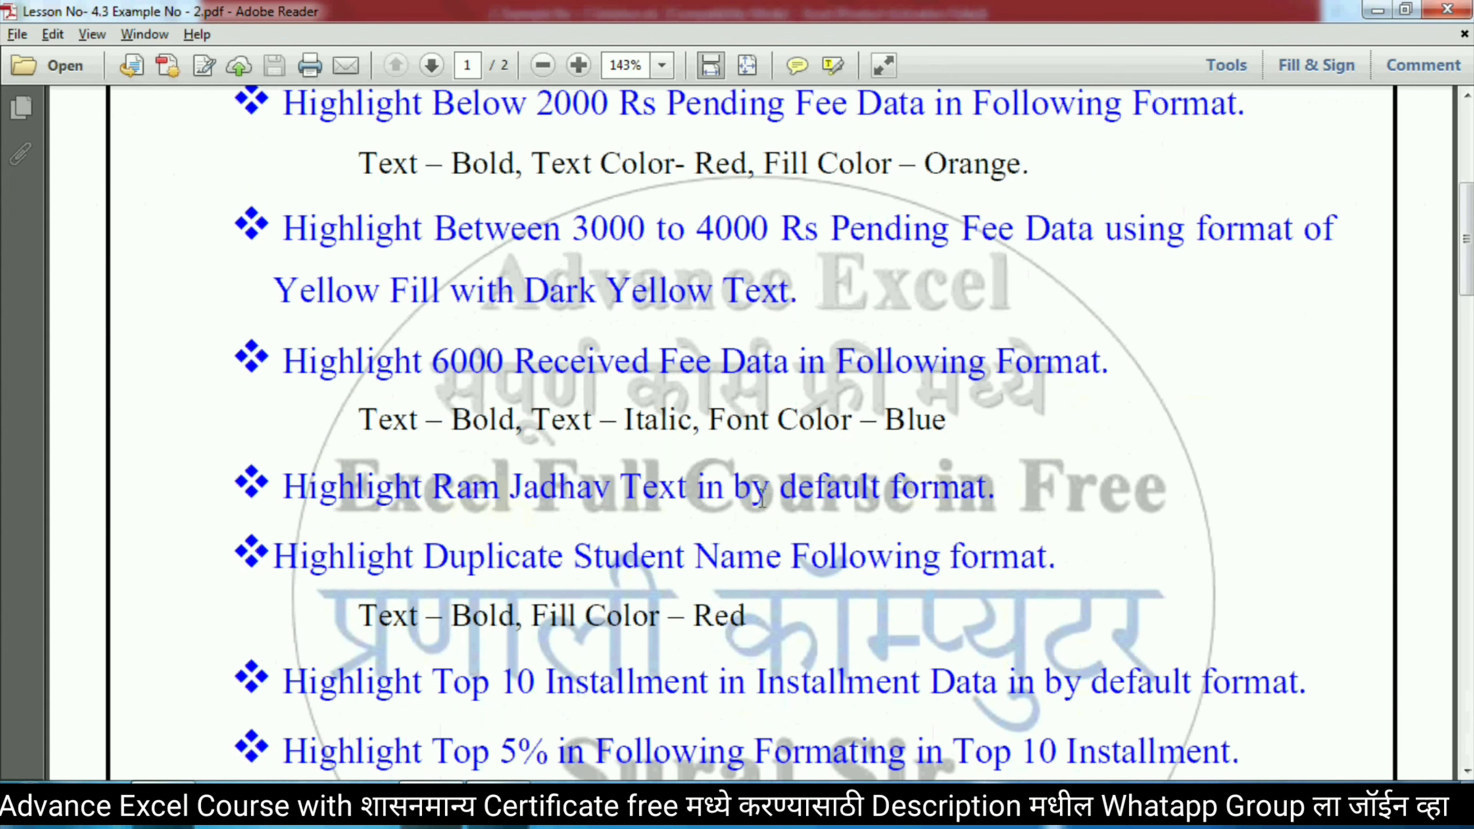
pyautogui.hotkey('alt', 'Tab')
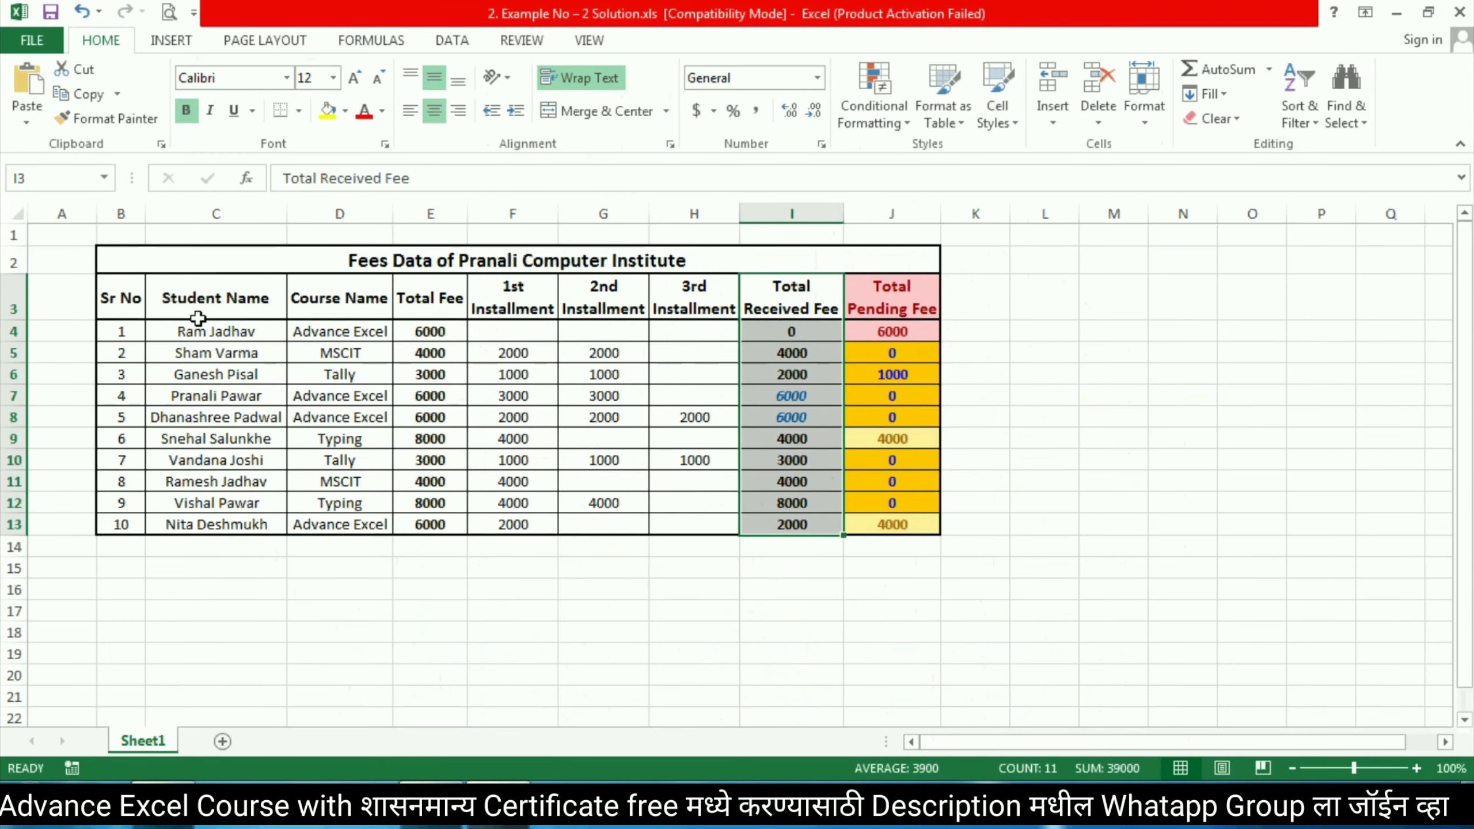
# - Add a Text That Contains rule on C3:C13 for the target student's name, keeping Light Red Fill
pyautogui.click(214, 298)
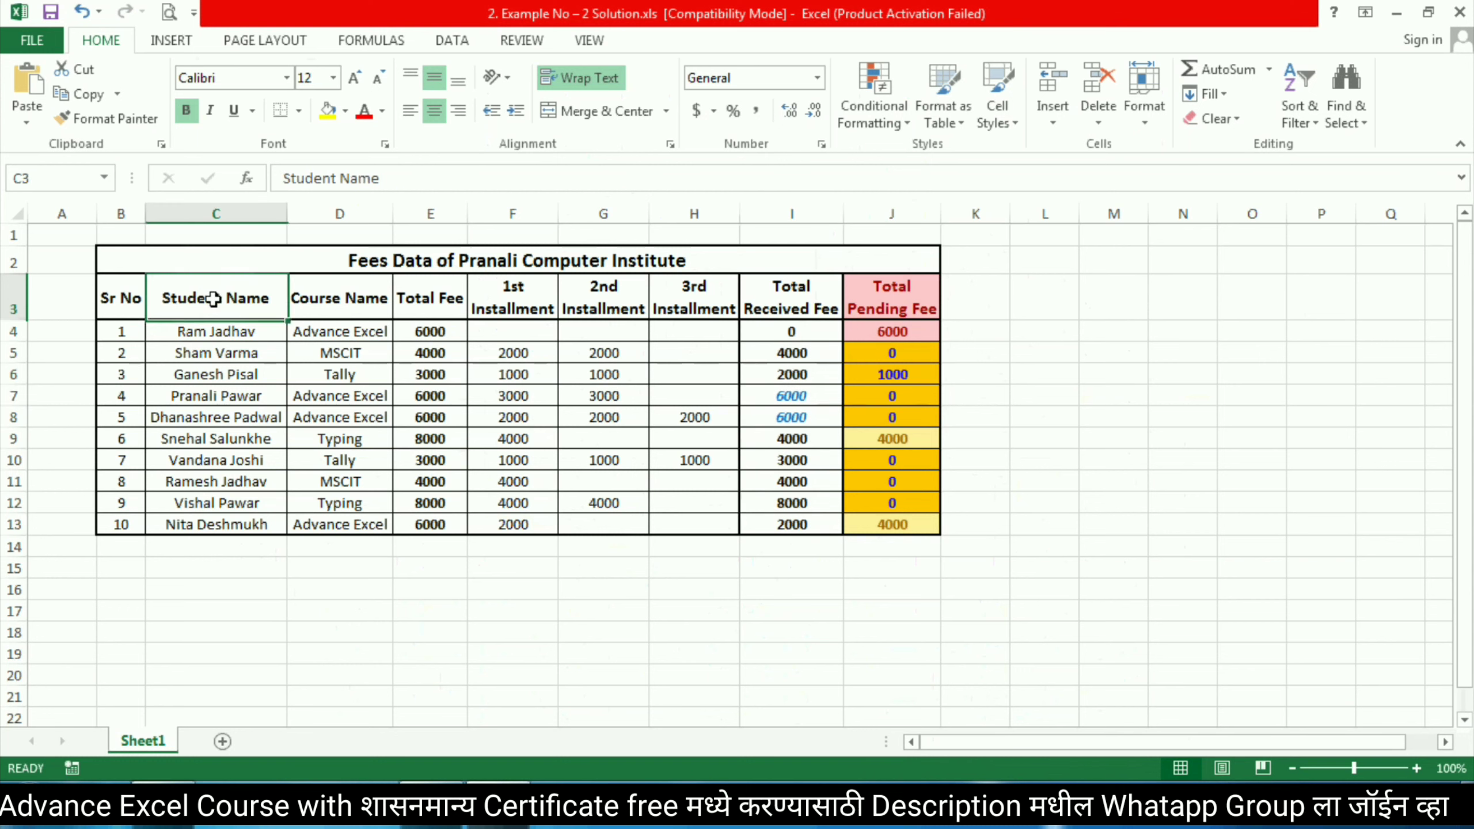
pyautogui.moveTo(213, 298); pyautogui.dragTo(219, 530)
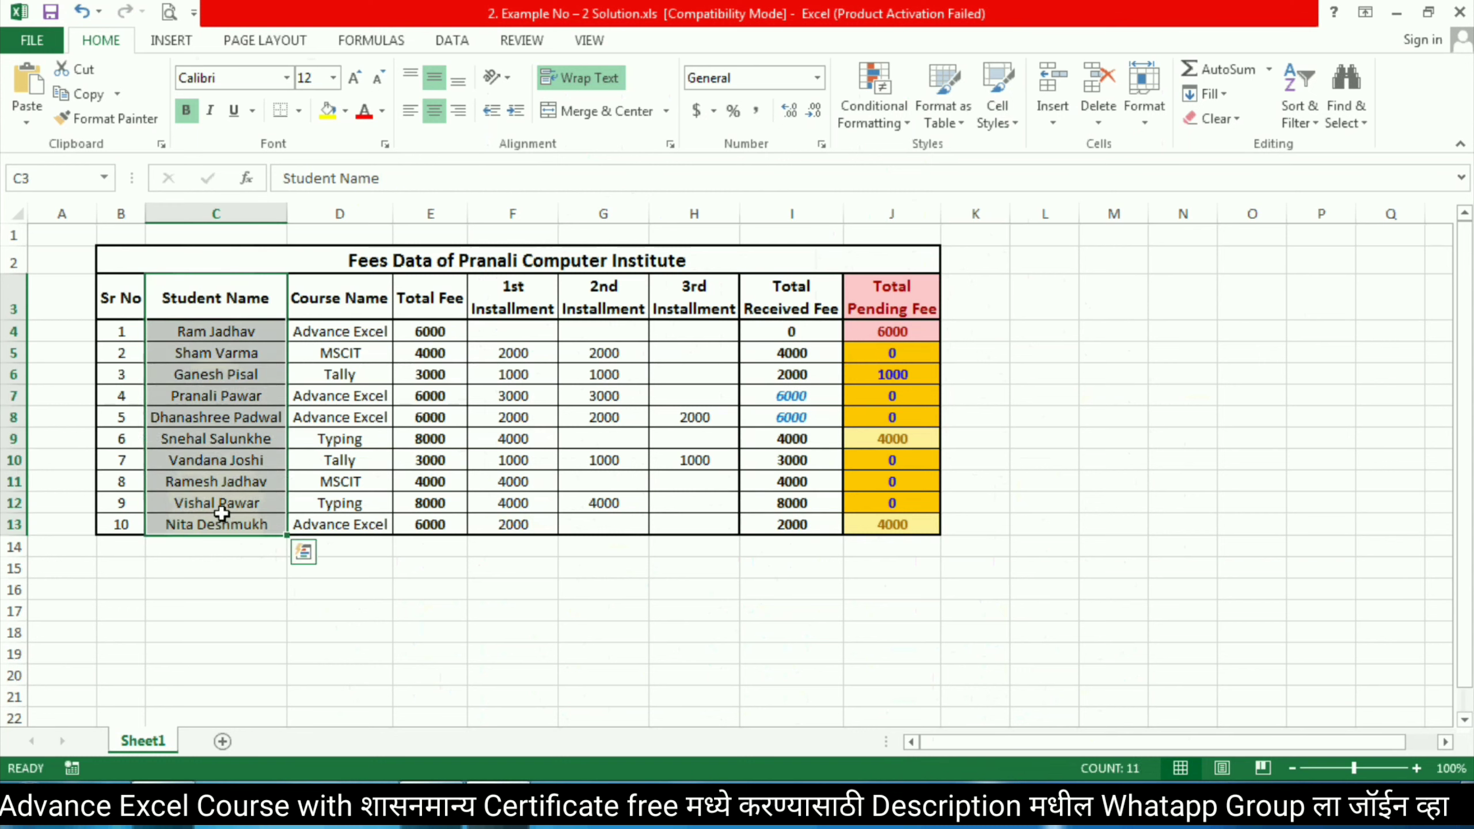
pyautogui.click(875, 114)
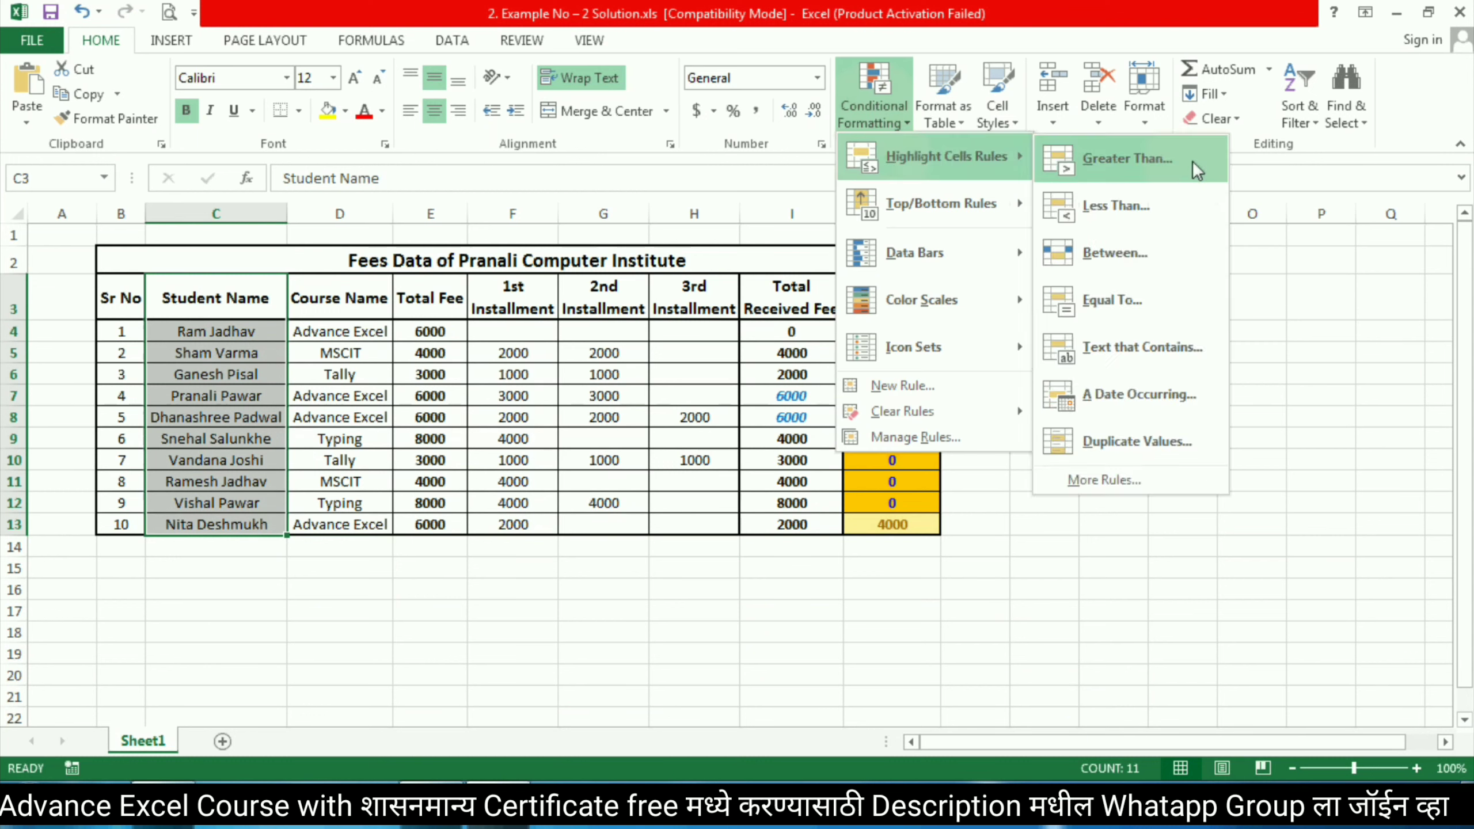
pyautogui.click(1146, 349)
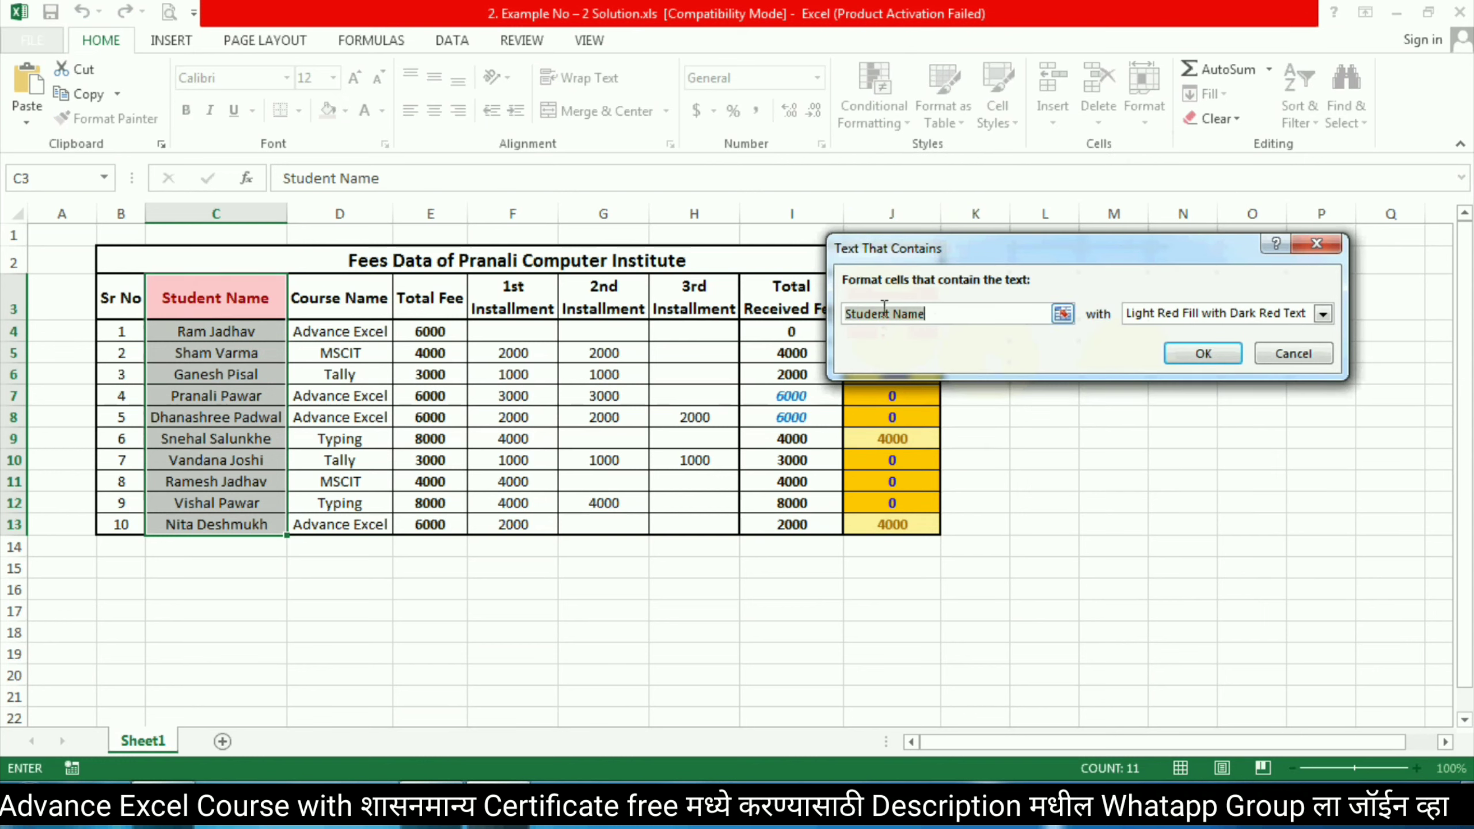
pyautogui.write('RAM')
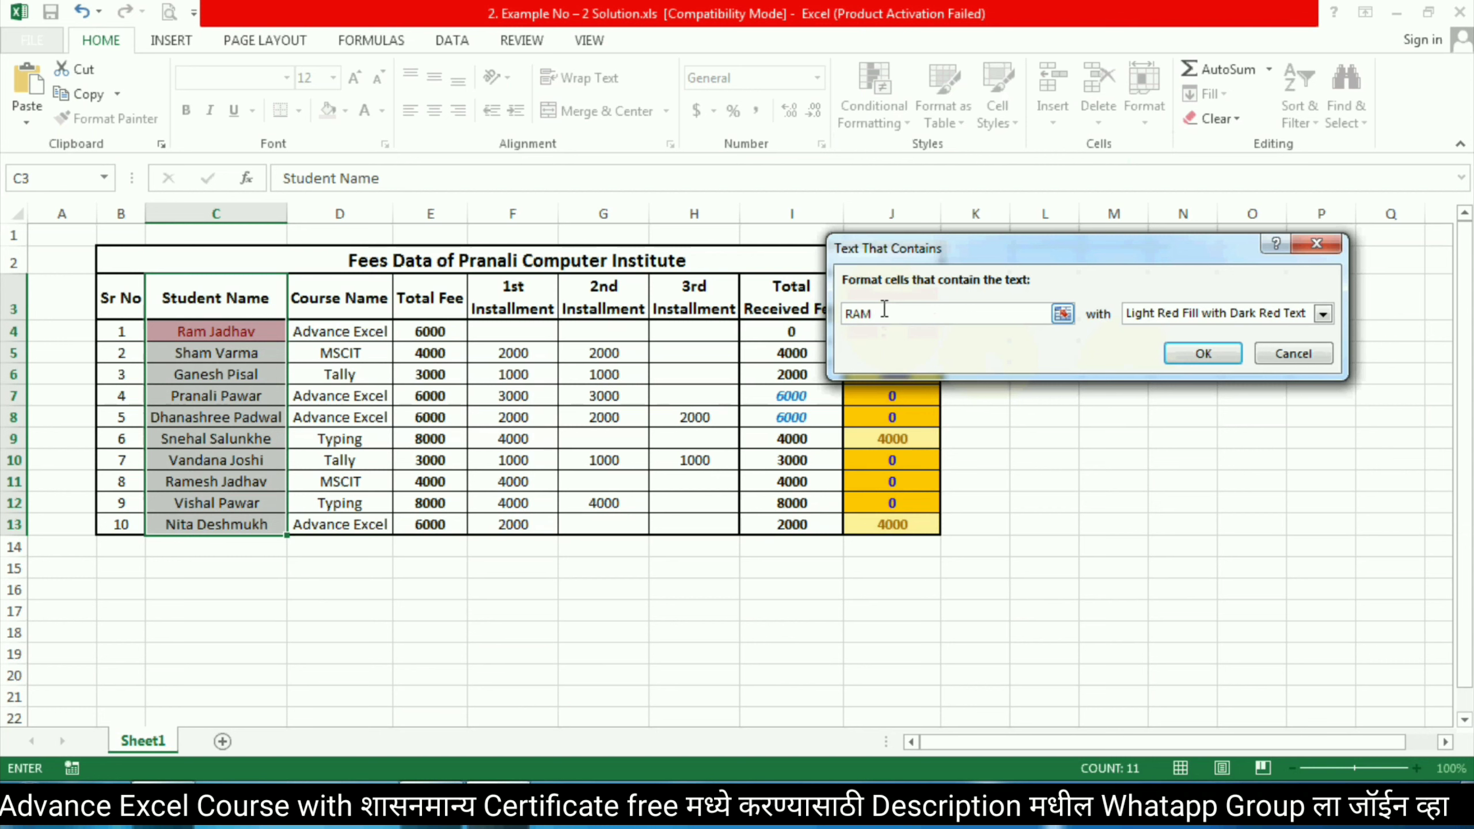
pyautogui.write('DHAV')
pyautogui.click(1222, 351)
pyautogui.click(624, 380)
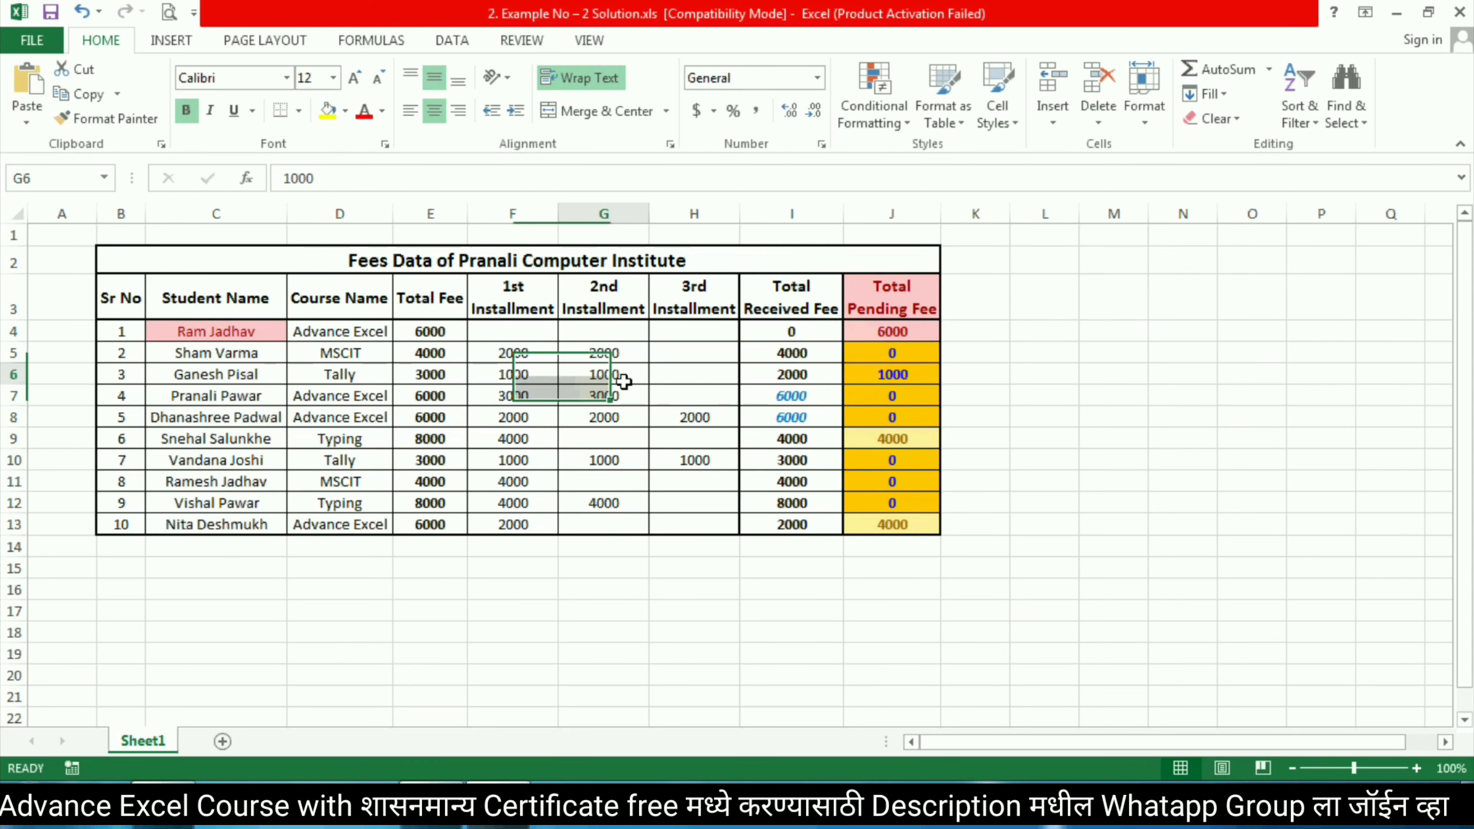
# - Read the PDF's duplicate student name task, then select the student names in column C
pyautogui.hotkey('alt', 'Tab')
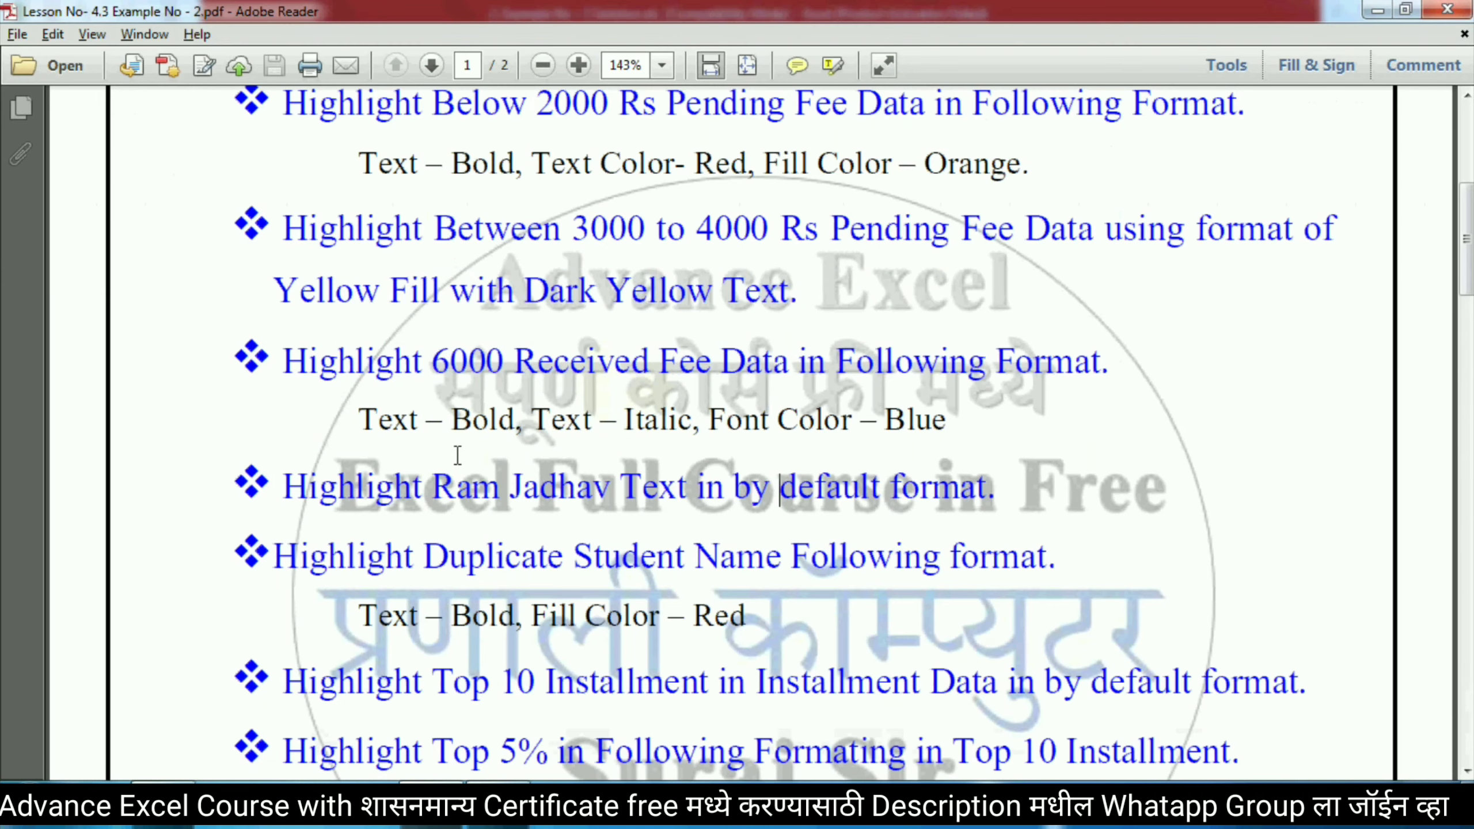
pyautogui.scroll(-2, 470, 485)
pyautogui.scroll(-1, 469, 485)
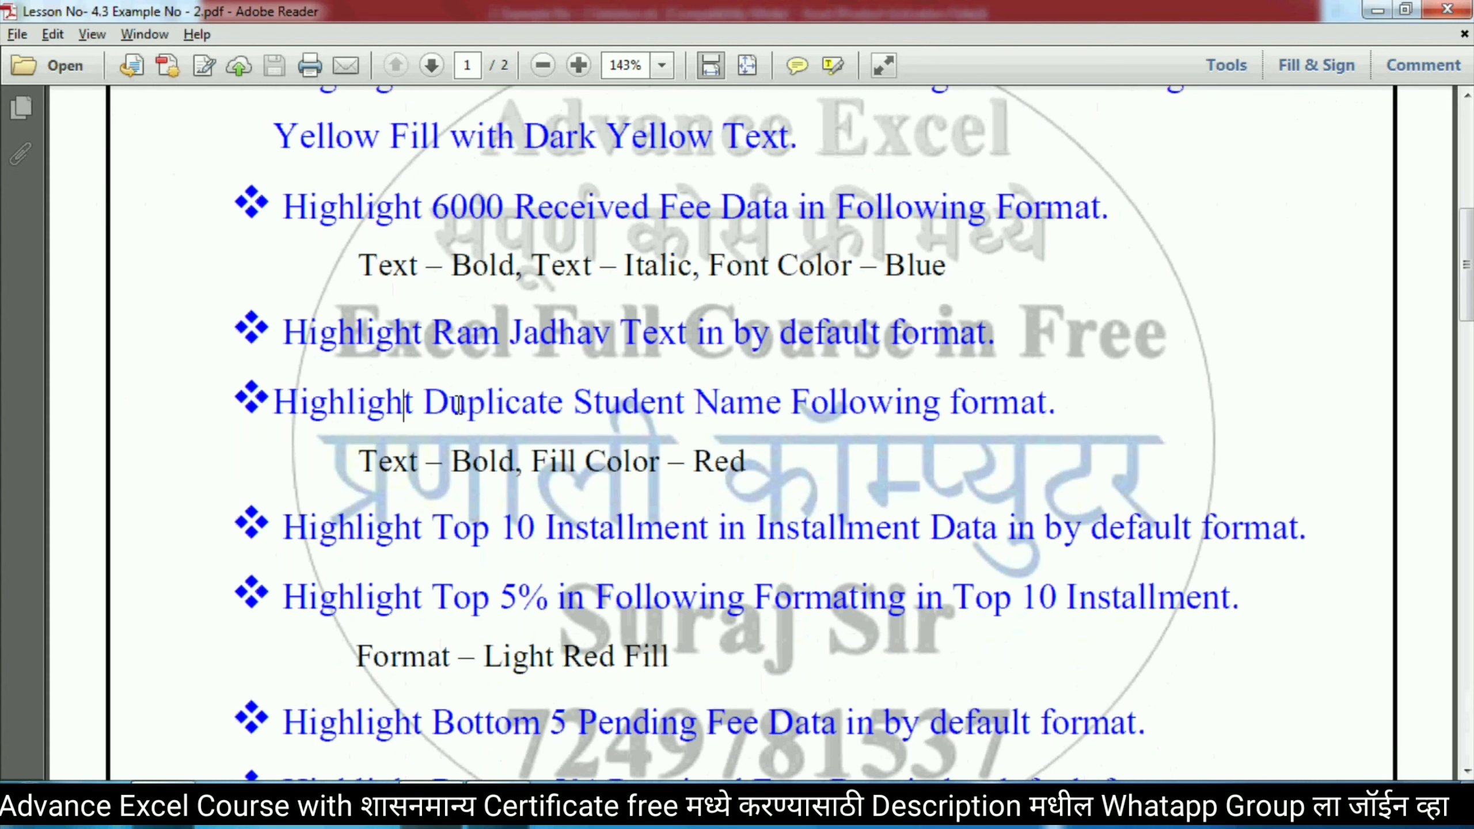
pyautogui.hotkey('alt', 'Tab')
pyautogui.click(273, 374)
pyautogui.moveTo(243, 297); pyautogui.dragTo(227, 522)
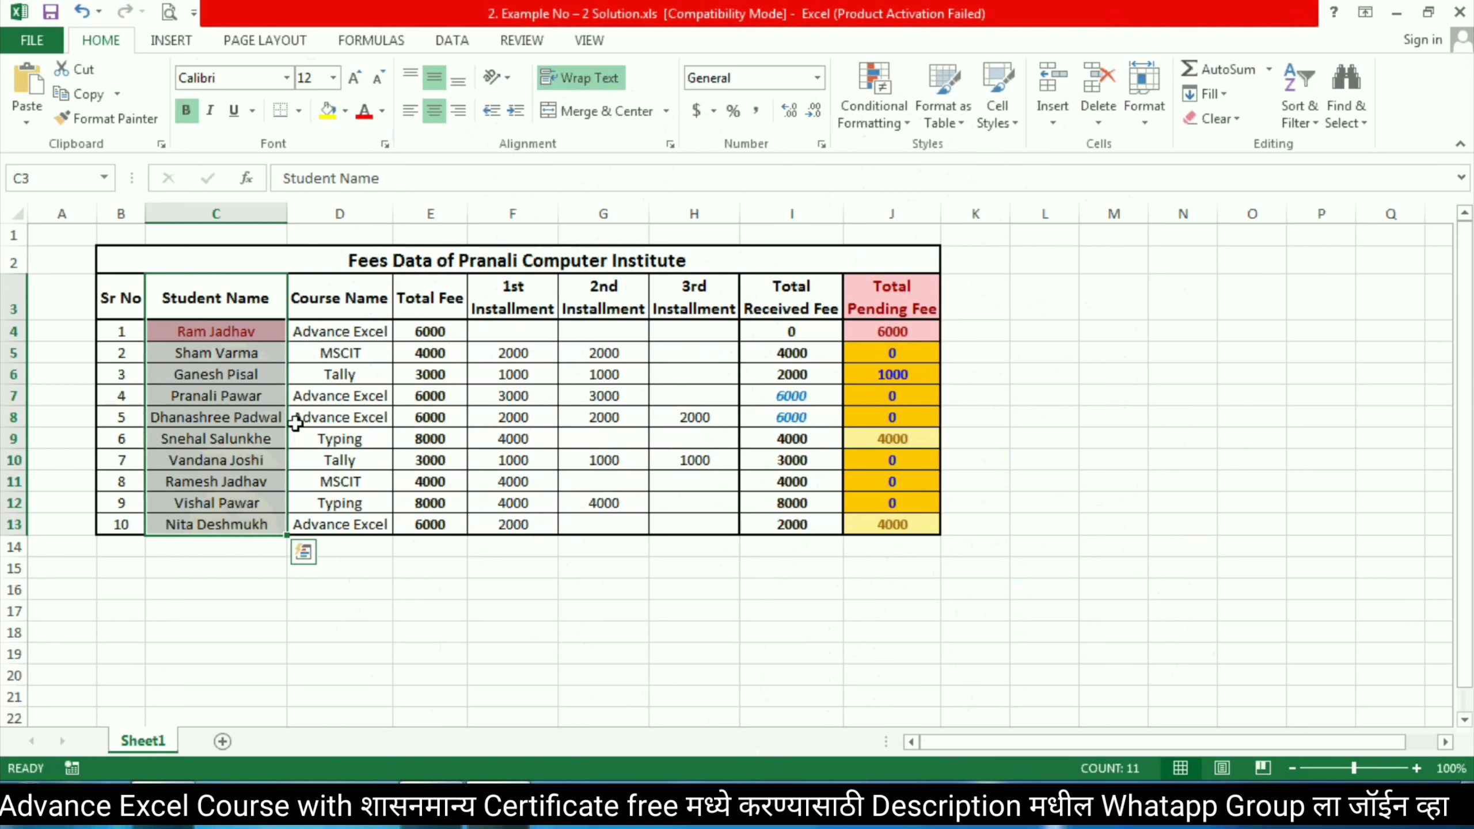
# - Format duplicate student names with a custom bold, red-fill Duplicate Values rule, then scroll the PDF
pyautogui.click(866, 99)
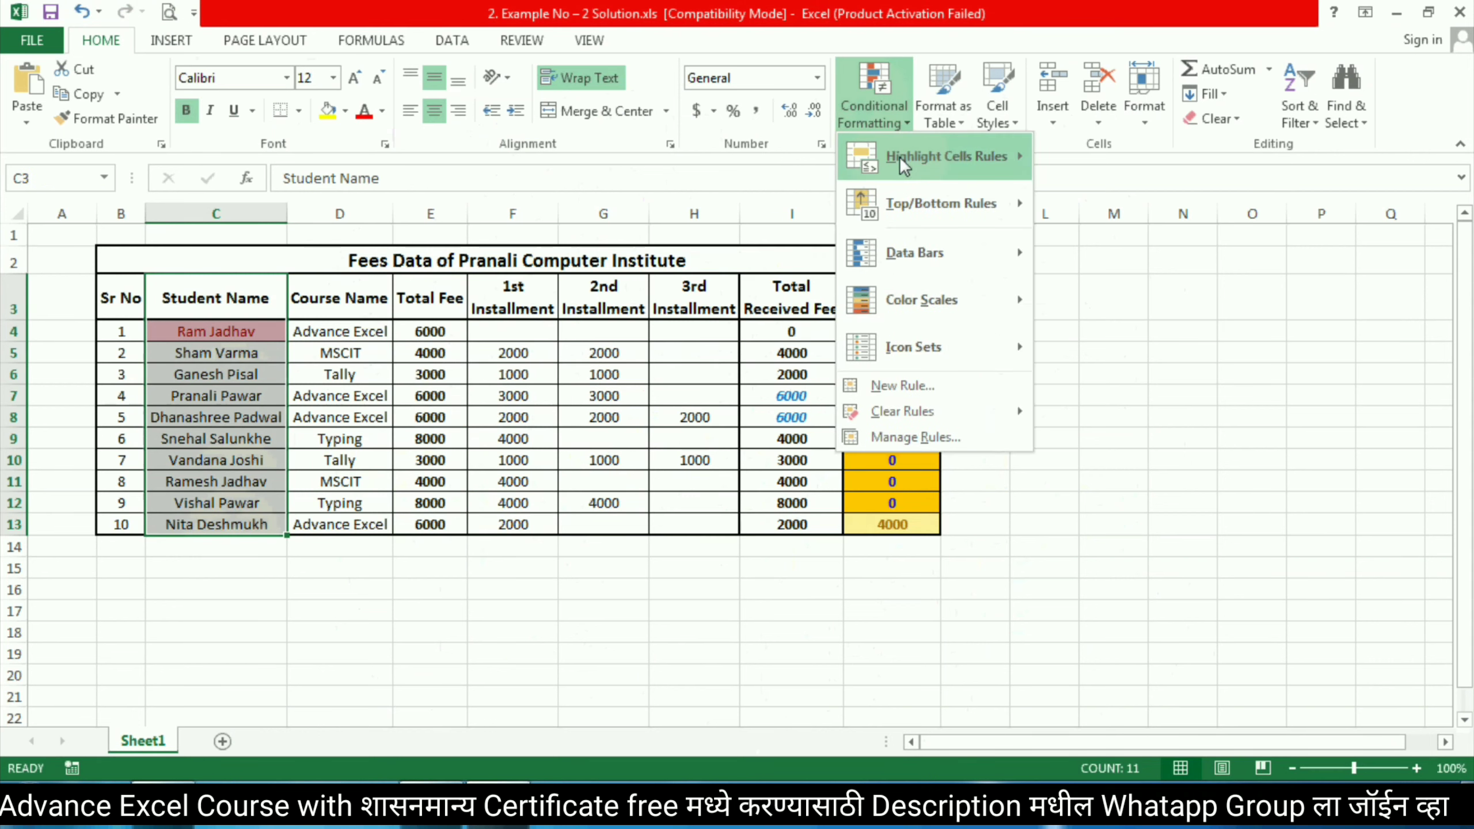
pyautogui.moveTo(944, 156)
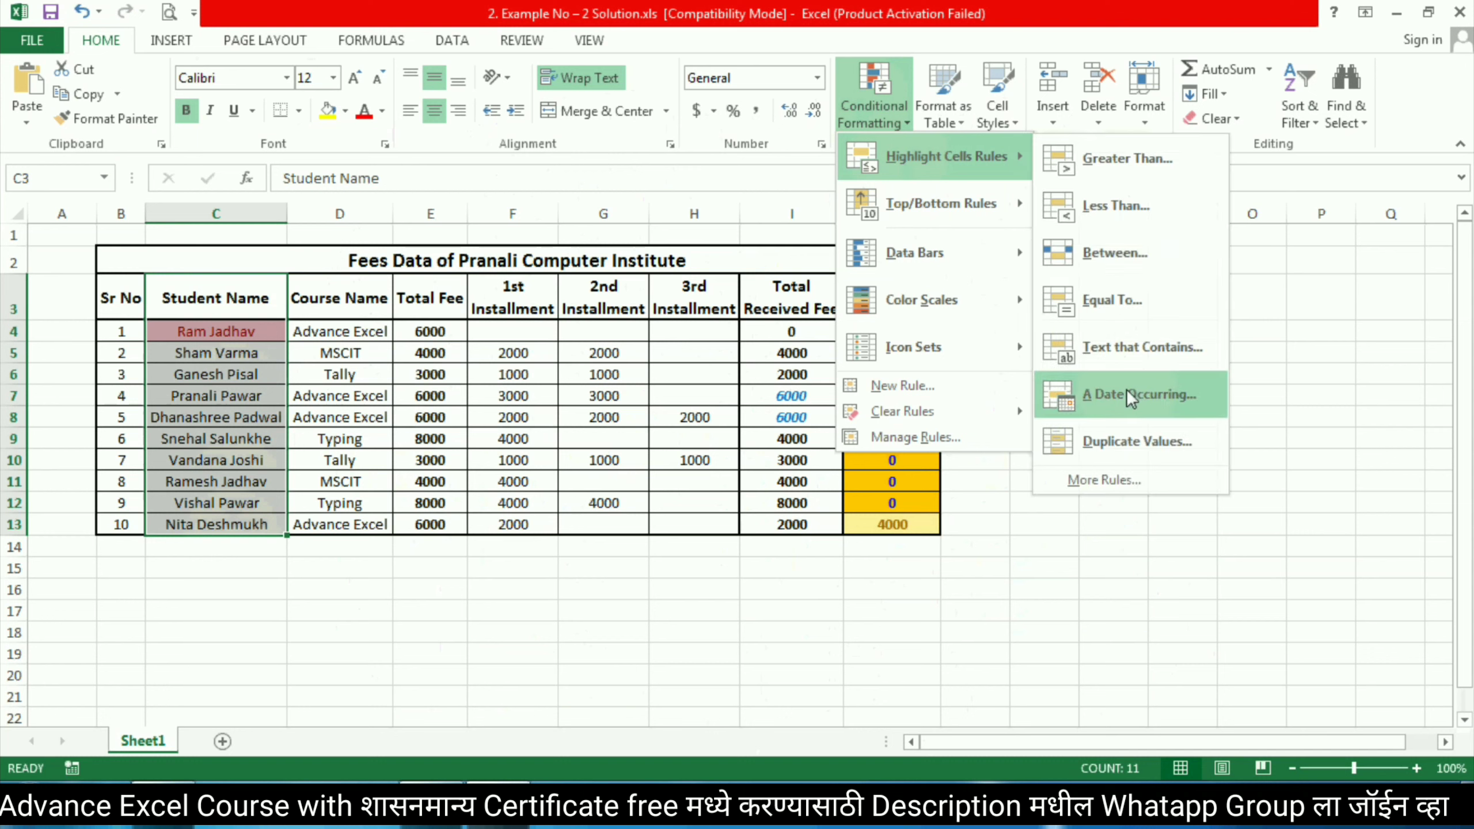
pyautogui.click(1136, 442)
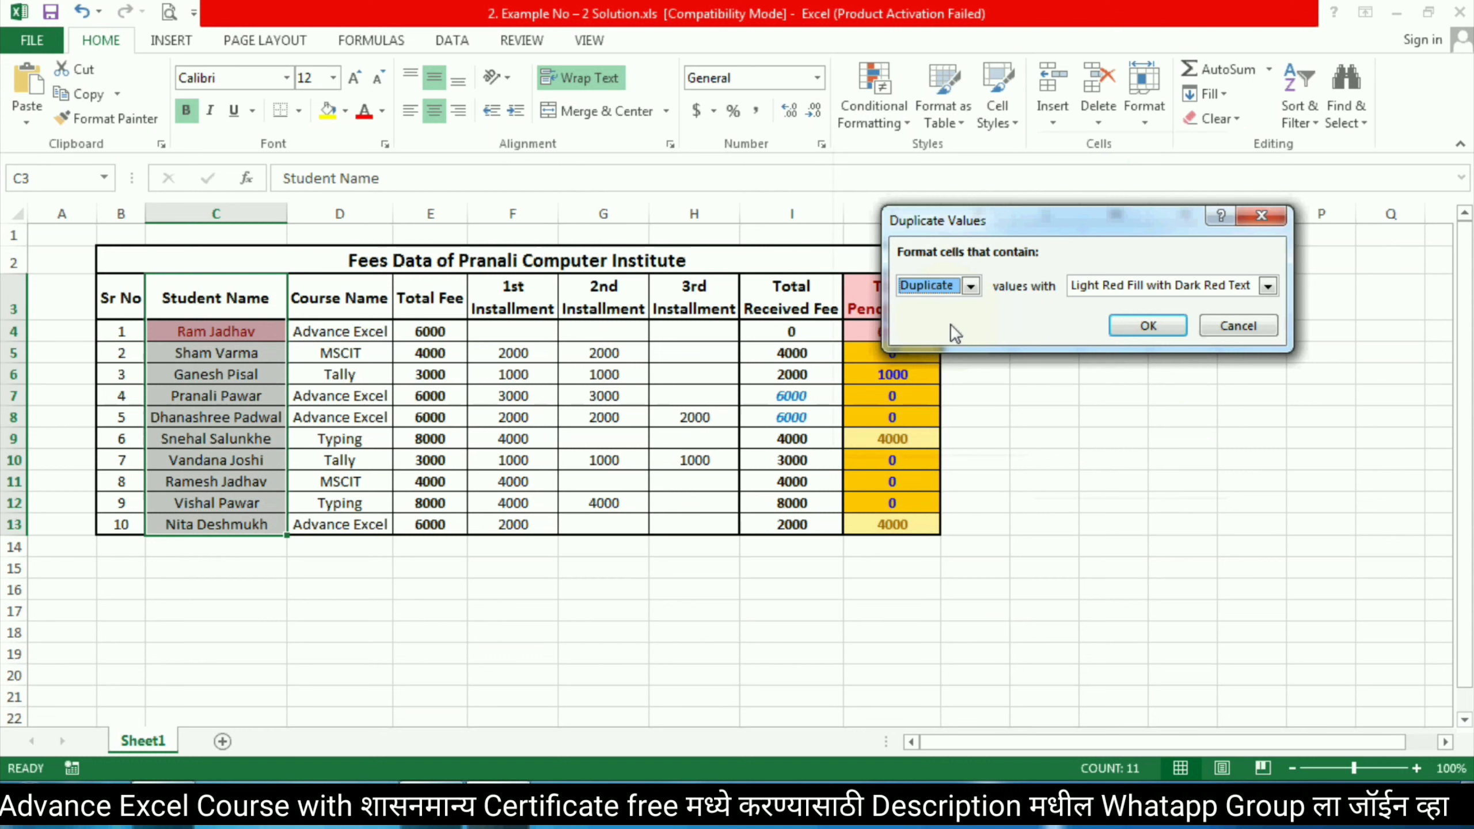
pyautogui.click(1126, 286)
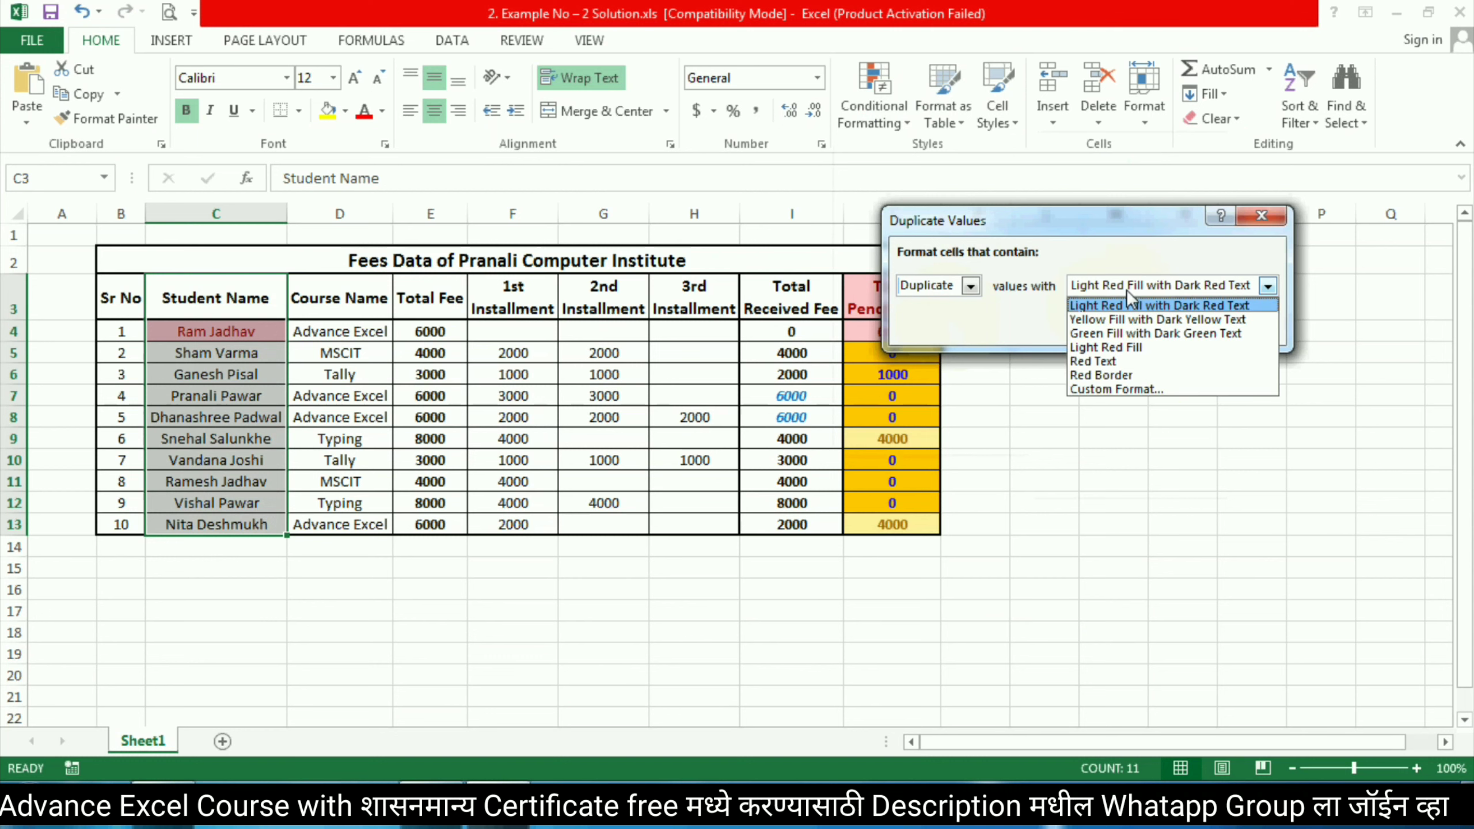
pyautogui.click(1132, 390)
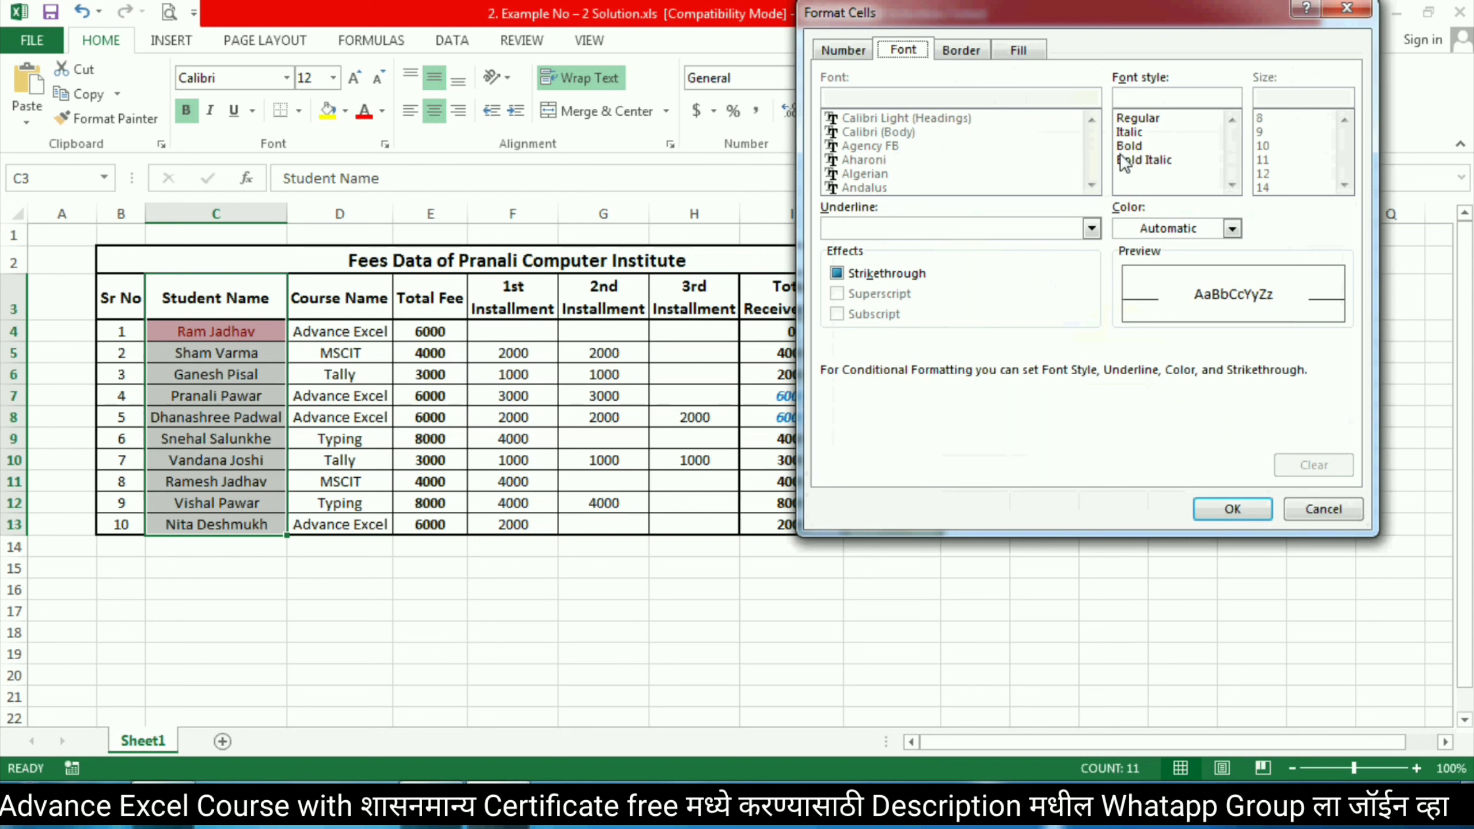
pyautogui.click(1136, 146)
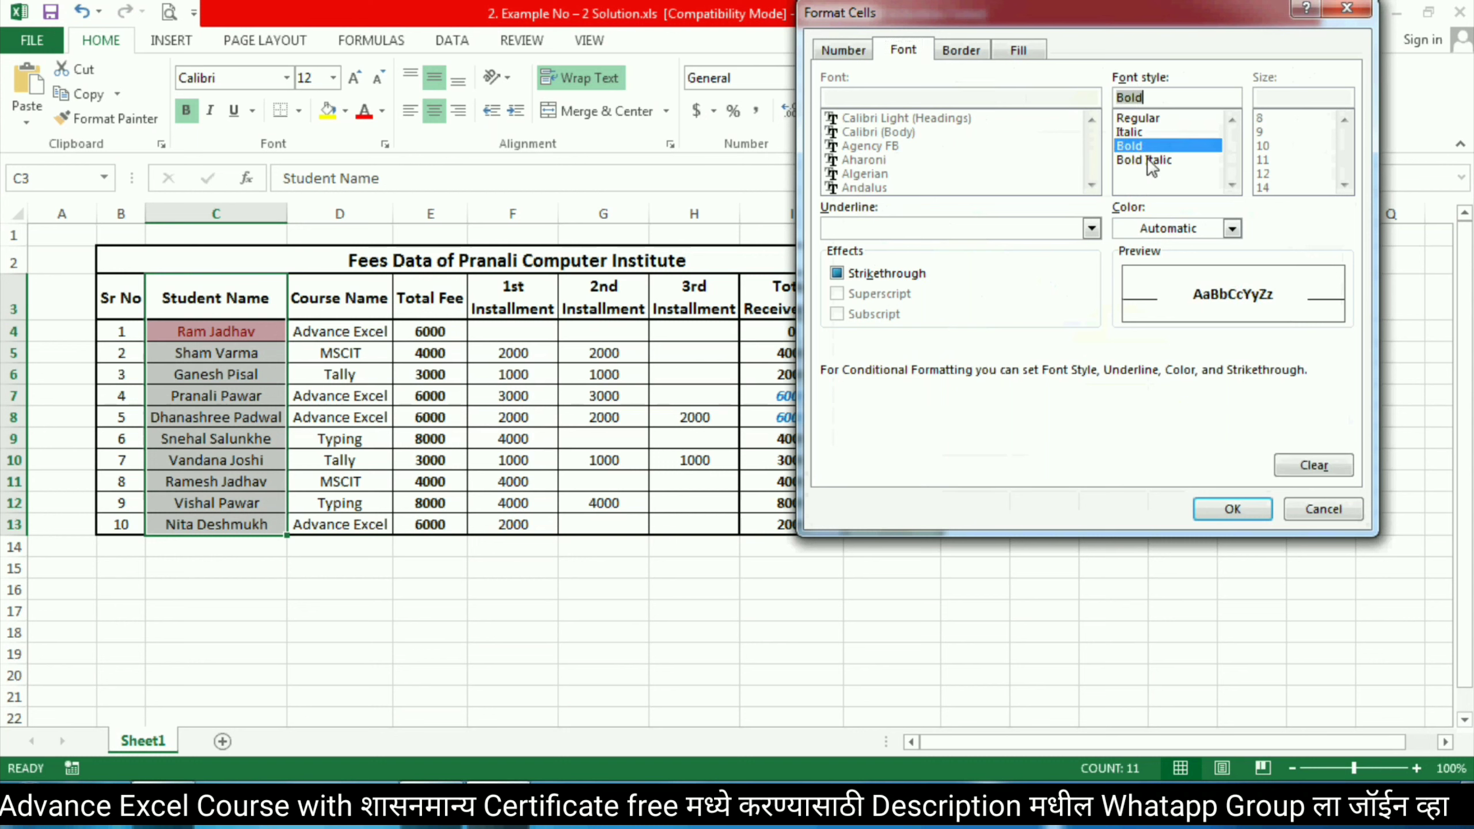
pyautogui.click(1018, 51)
pyautogui.click(860, 260)
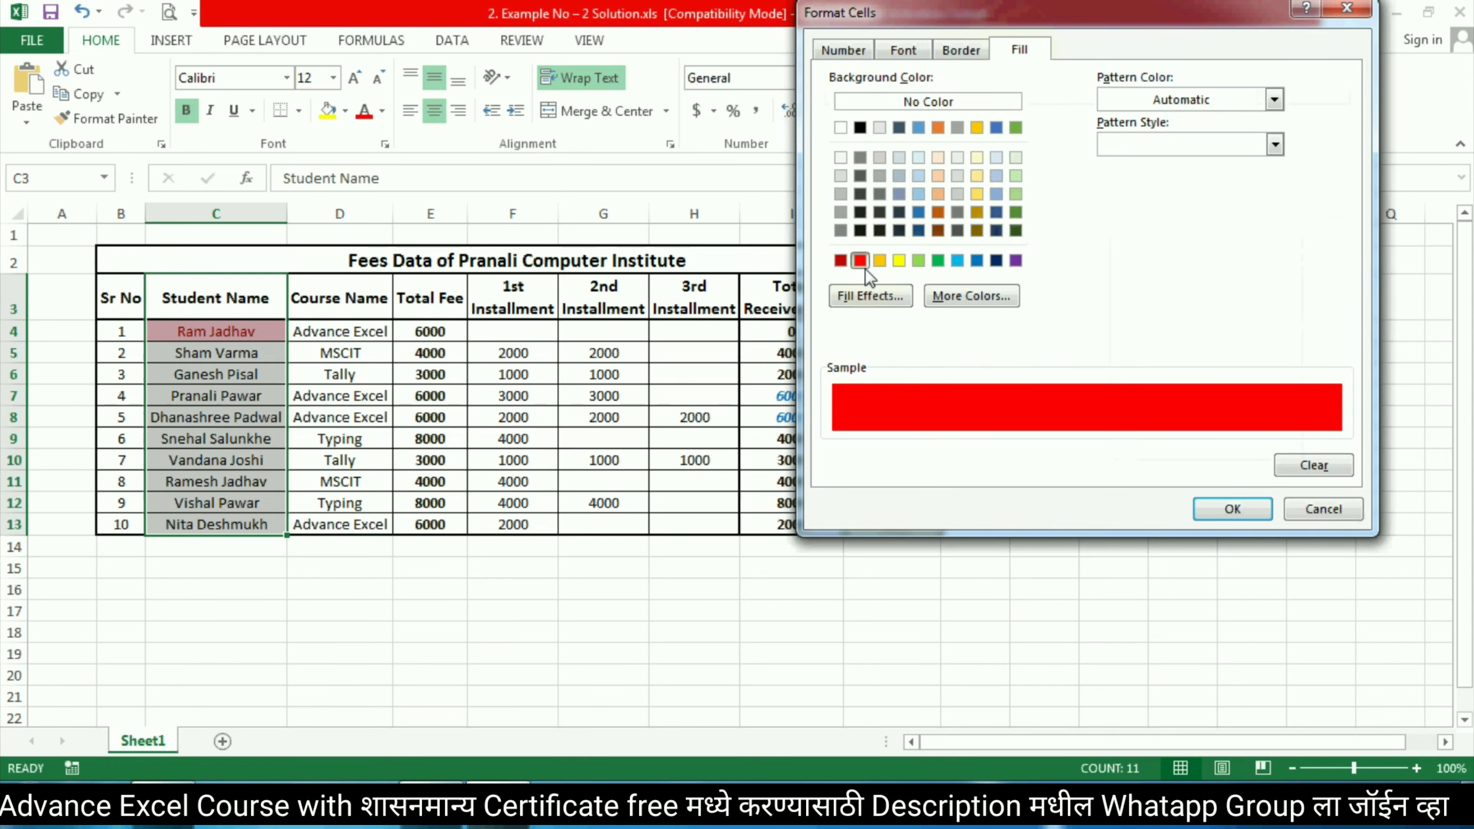
pyautogui.click(1229, 512)
pyautogui.click(1149, 327)
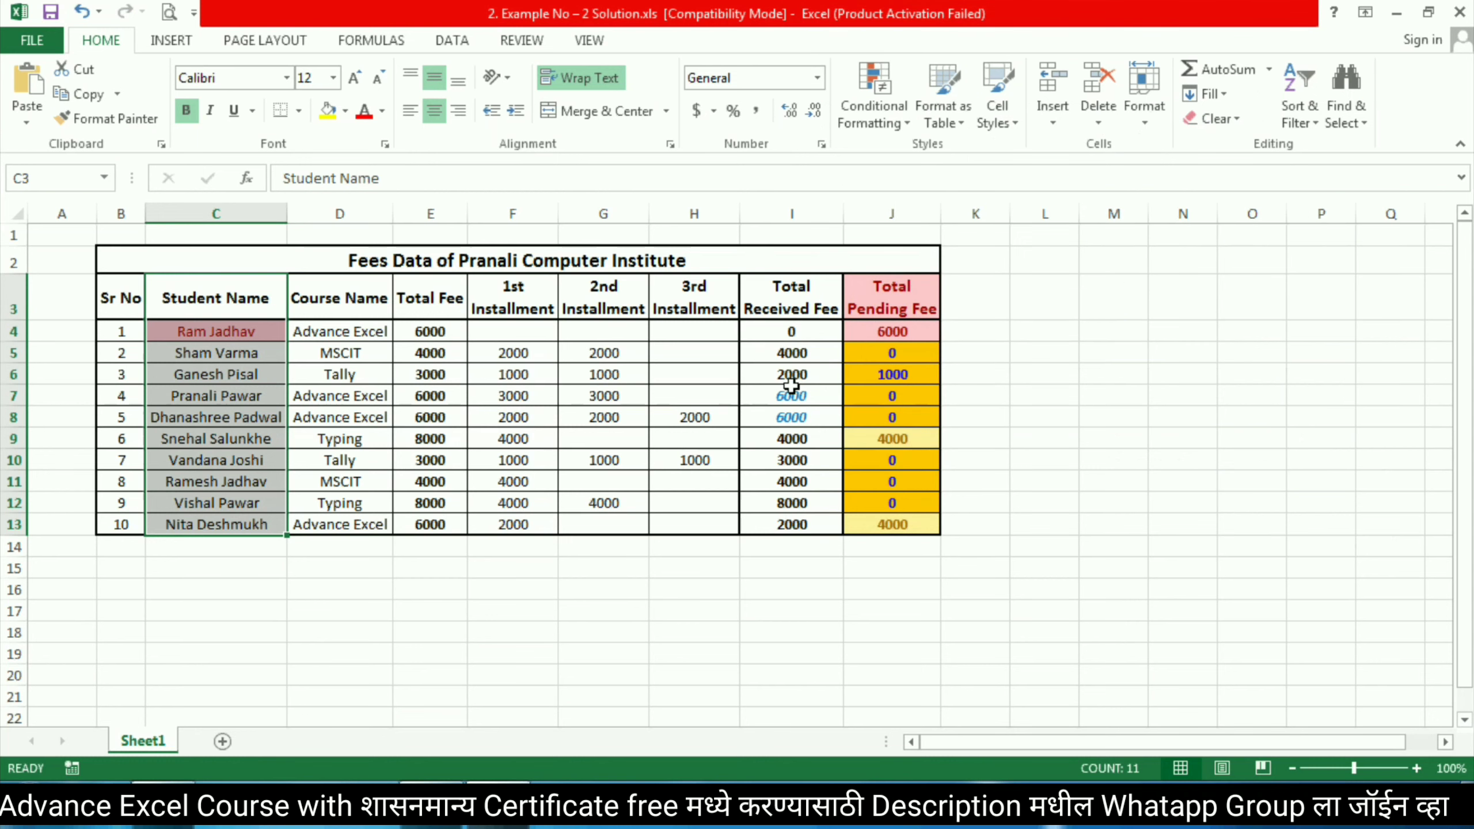
pyautogui.hotkey('alt', 'Tab')
pyautogui.scroll(-2, 377, 424)
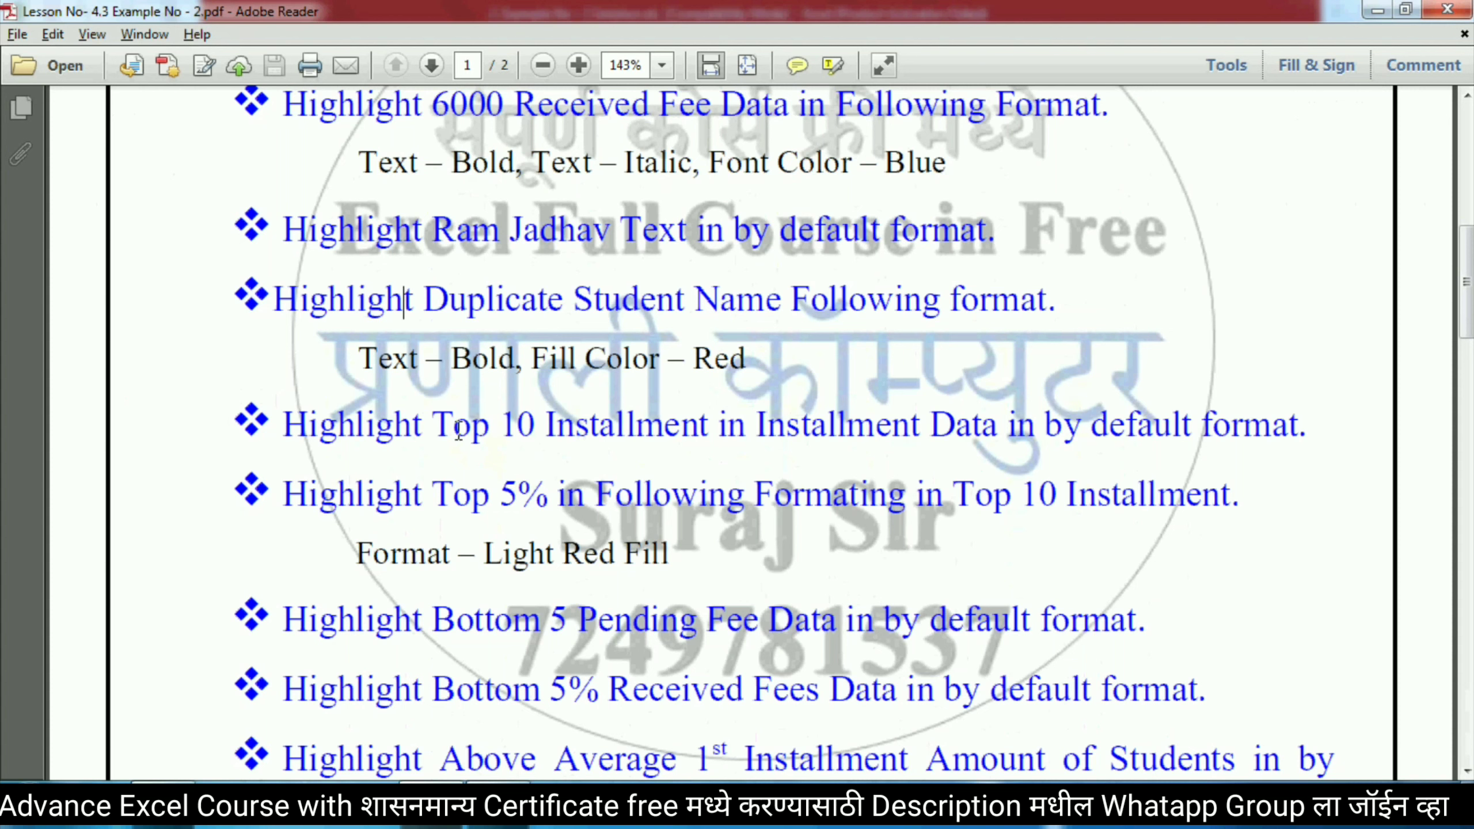
# - Apply a Top 10 Items rule in default light red to installments F3:H13
pyautogui.hotkey('alt', 'Tab')
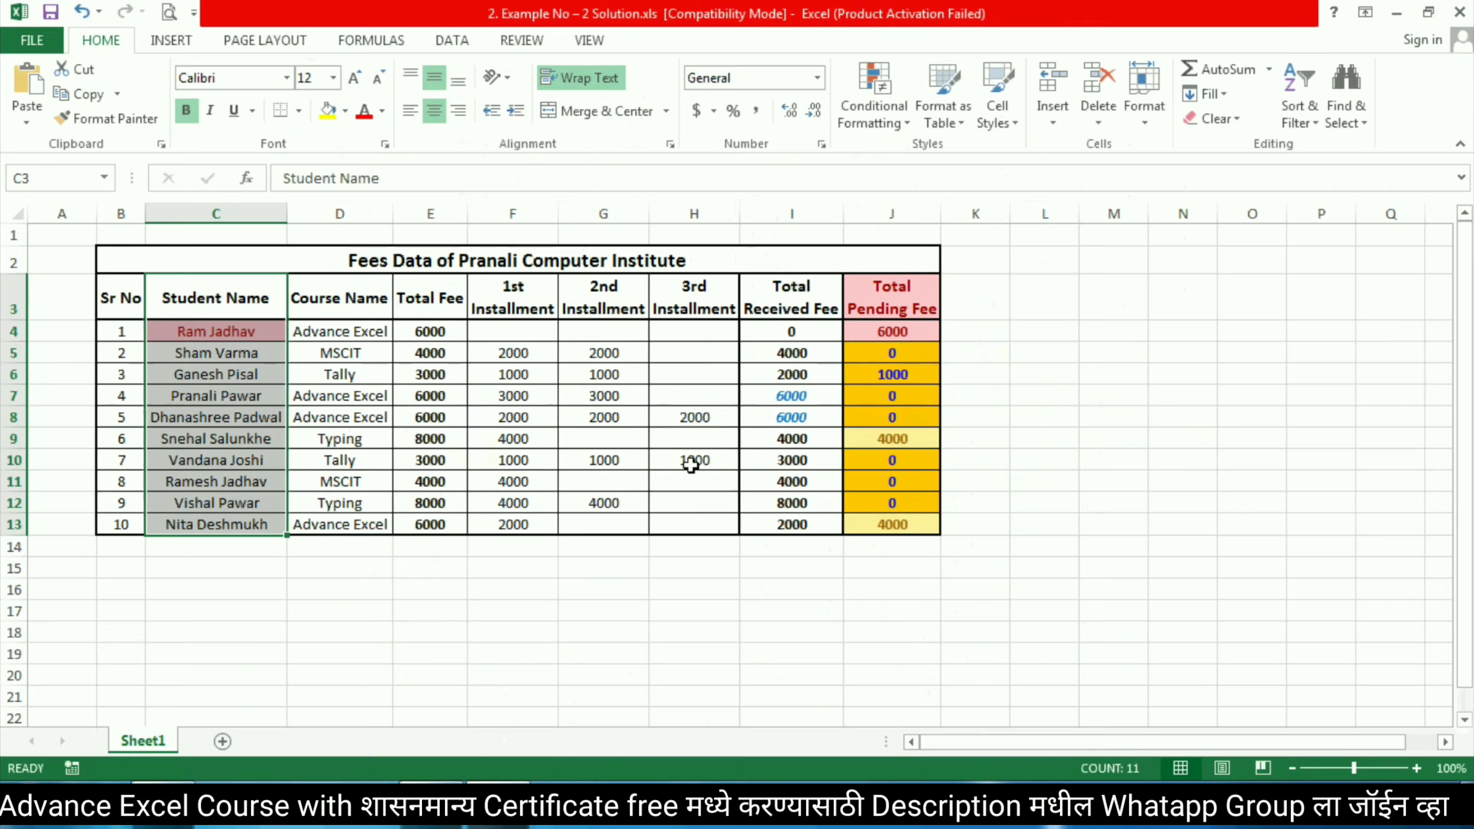
pyautogui.moveTo(510, 297)
pyautogui.mouseDown()
pyautogui.moveTo(694, 462)
pyautogui.moveTo(691, 493)
pyautogui.mouseUp()
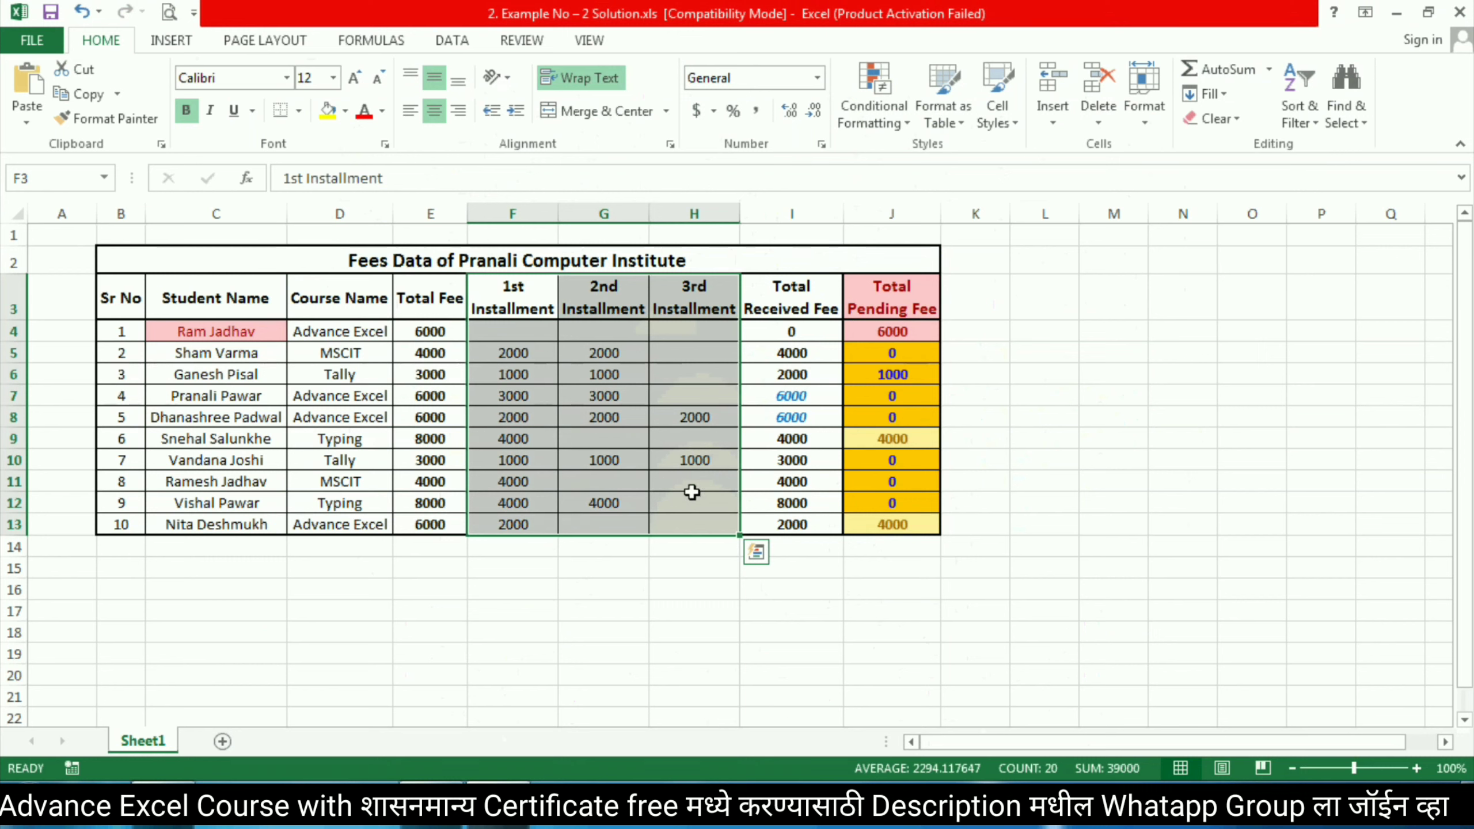
pyautogui.click(873, 105)
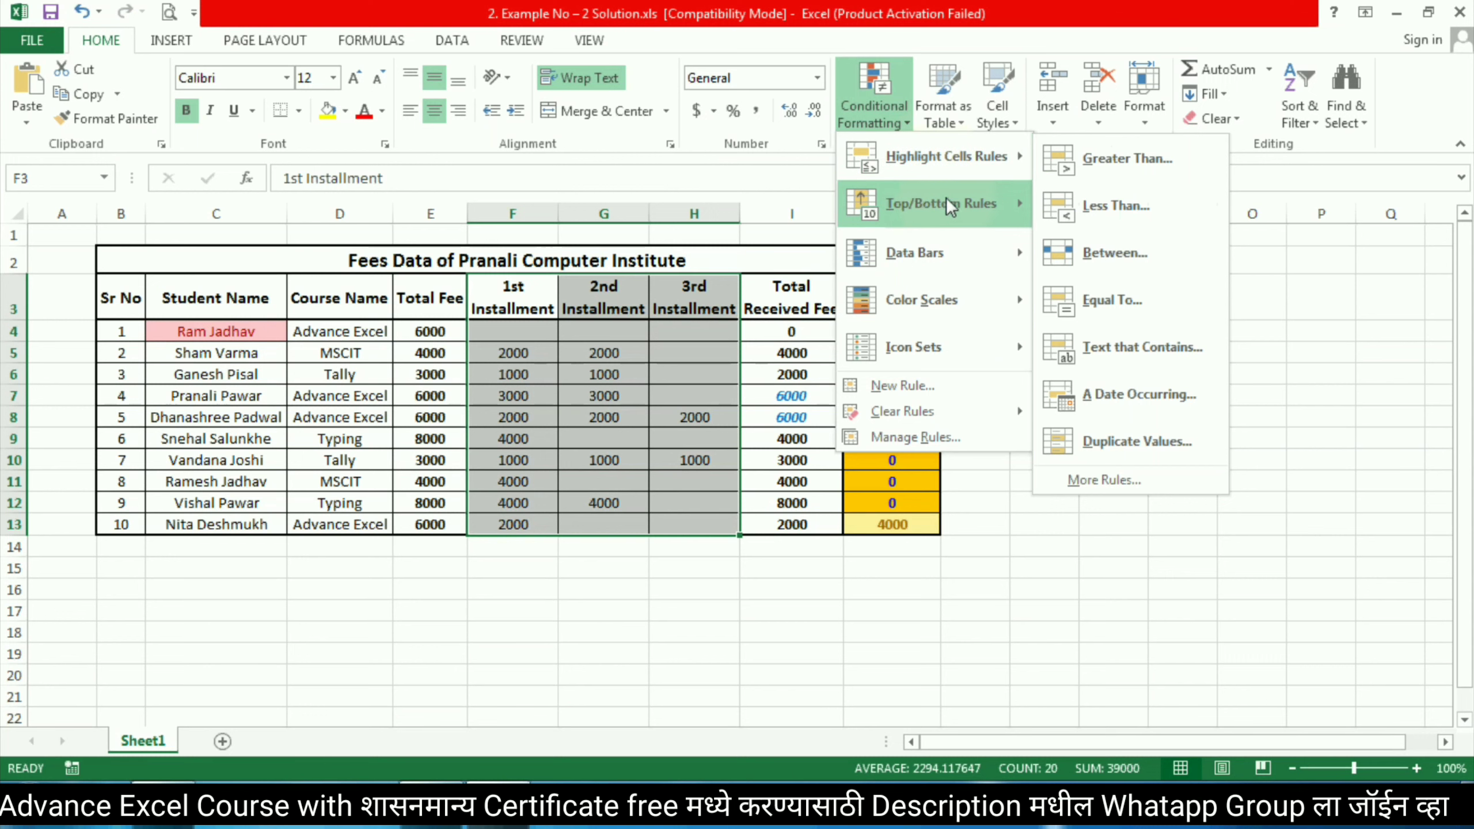
pyautogui.moveTo(940, 204)
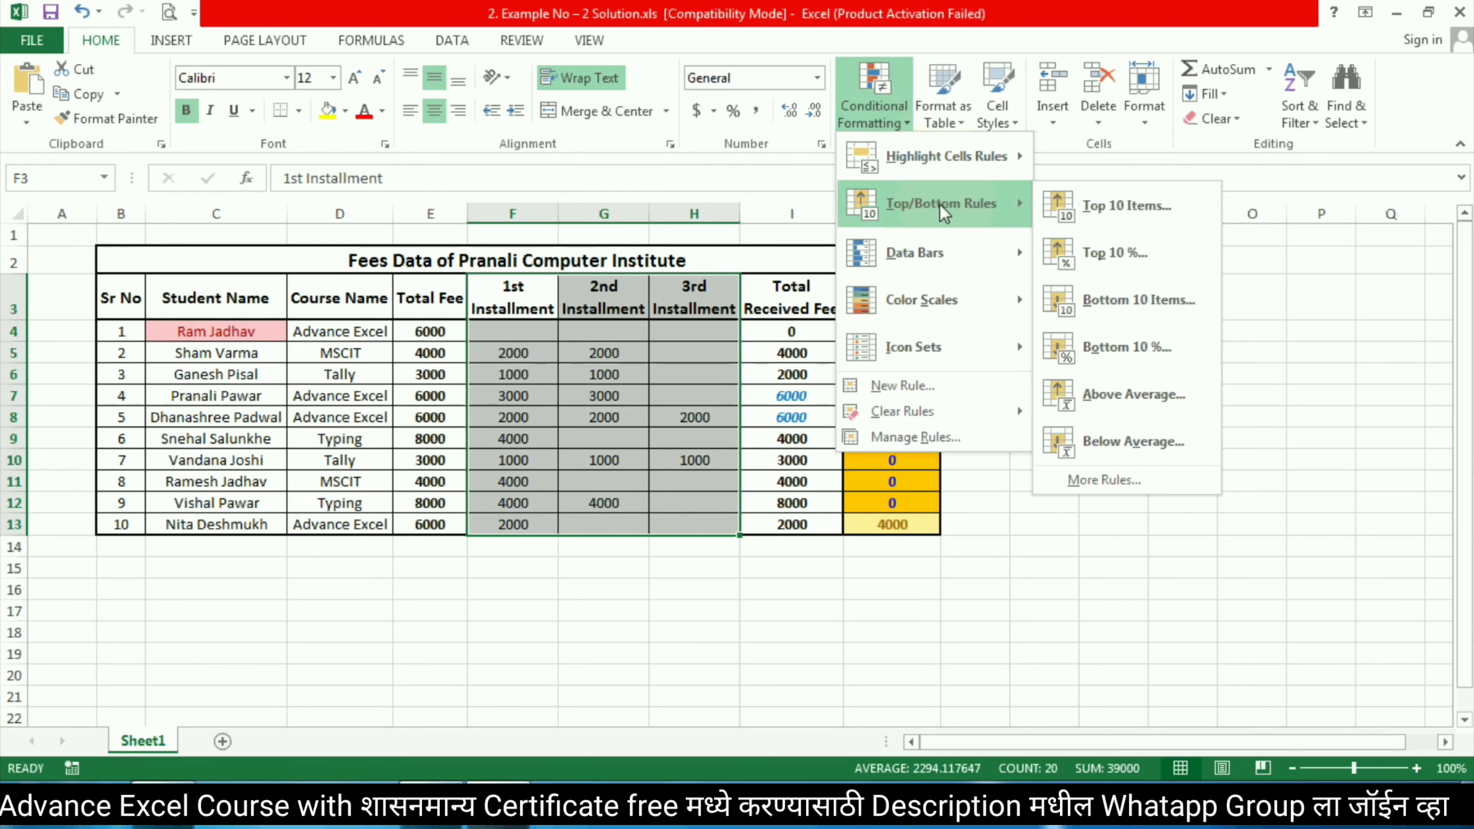
pyautogui.click(1148, 212)
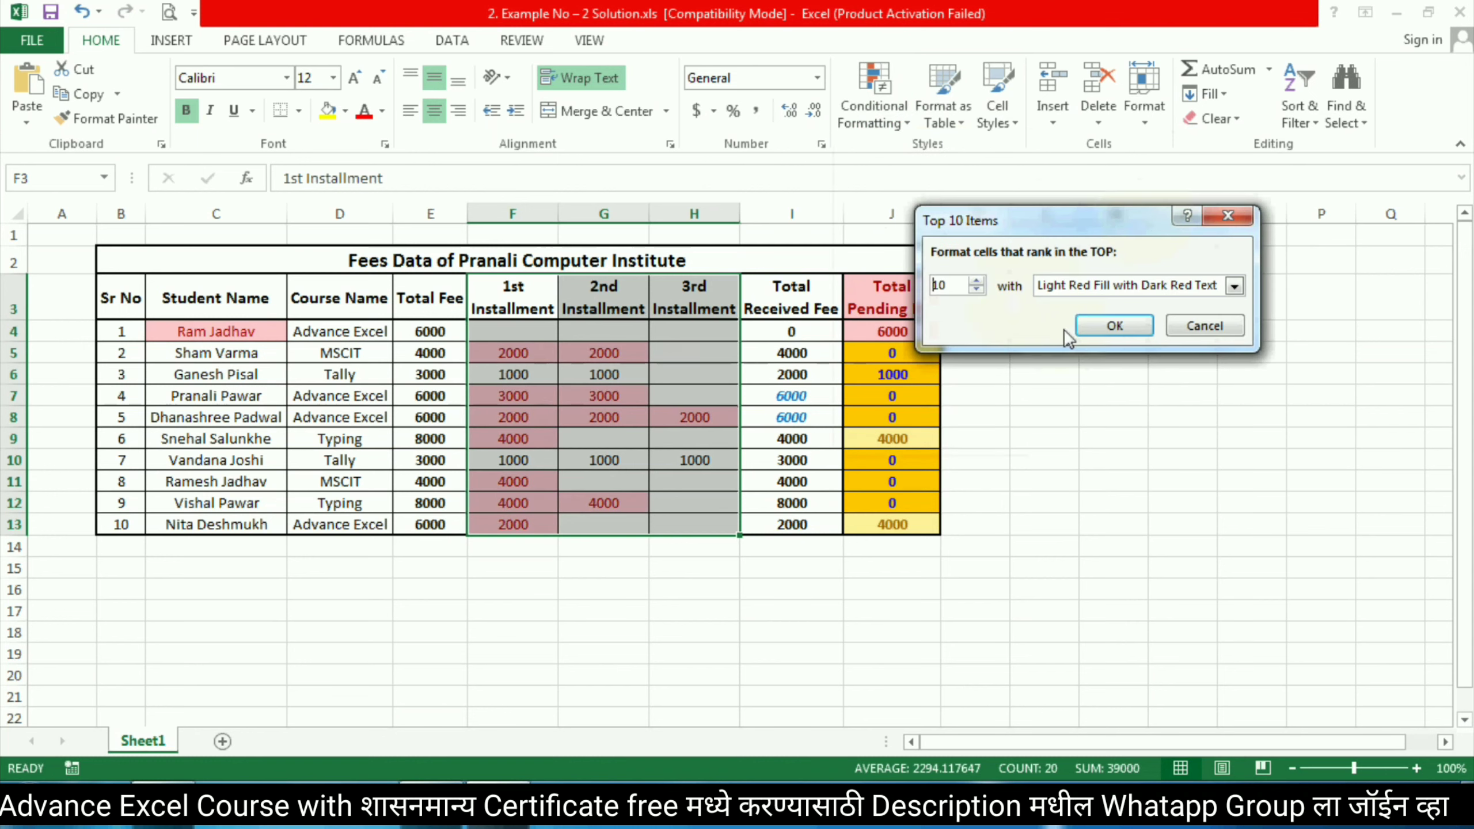
pyautogui.click(1108, 328)
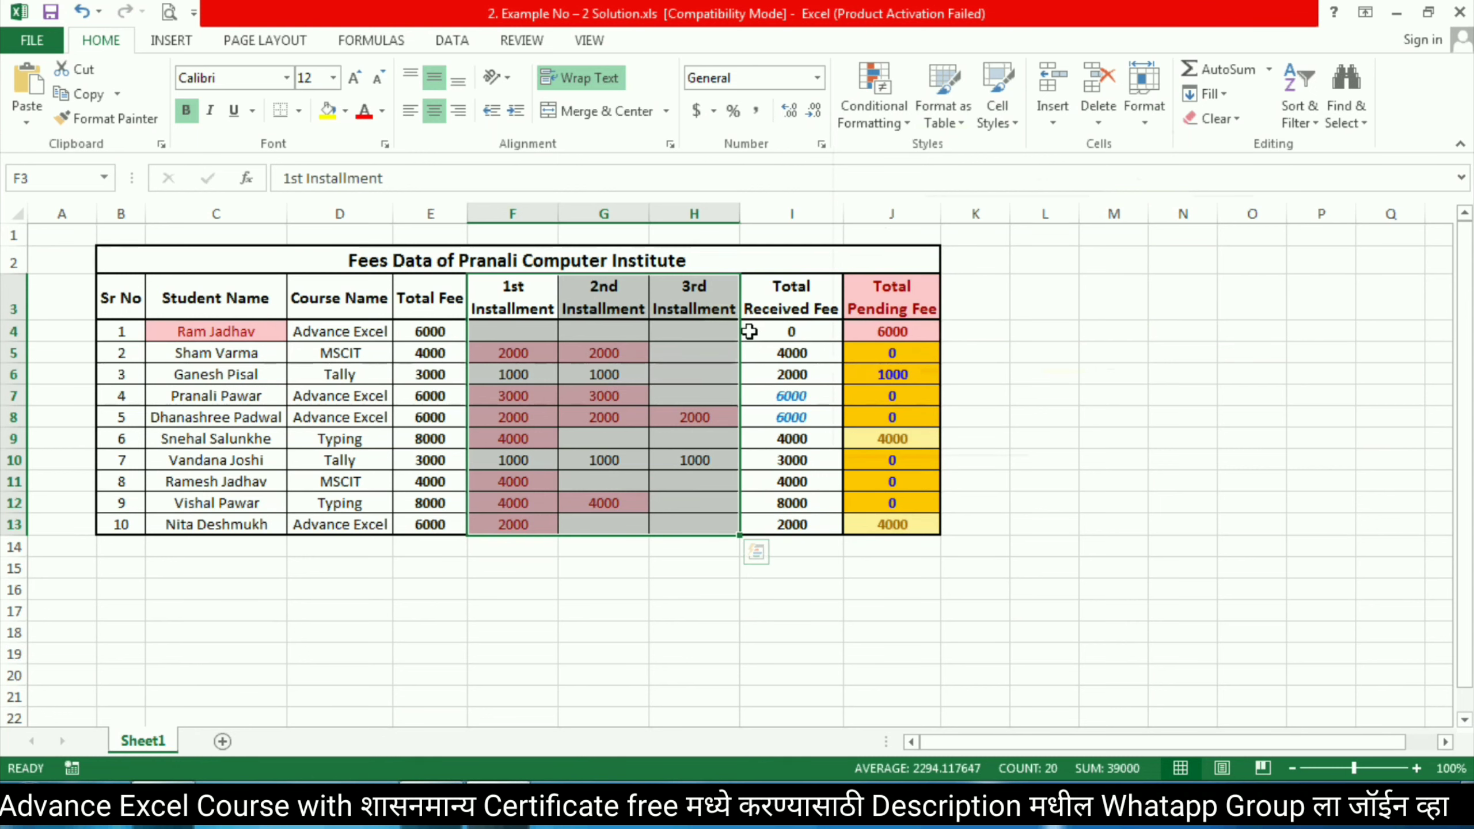
pyautogui.hotkey('alt', 'Tab')
pyautogui.scroll(-1, 393, 521)
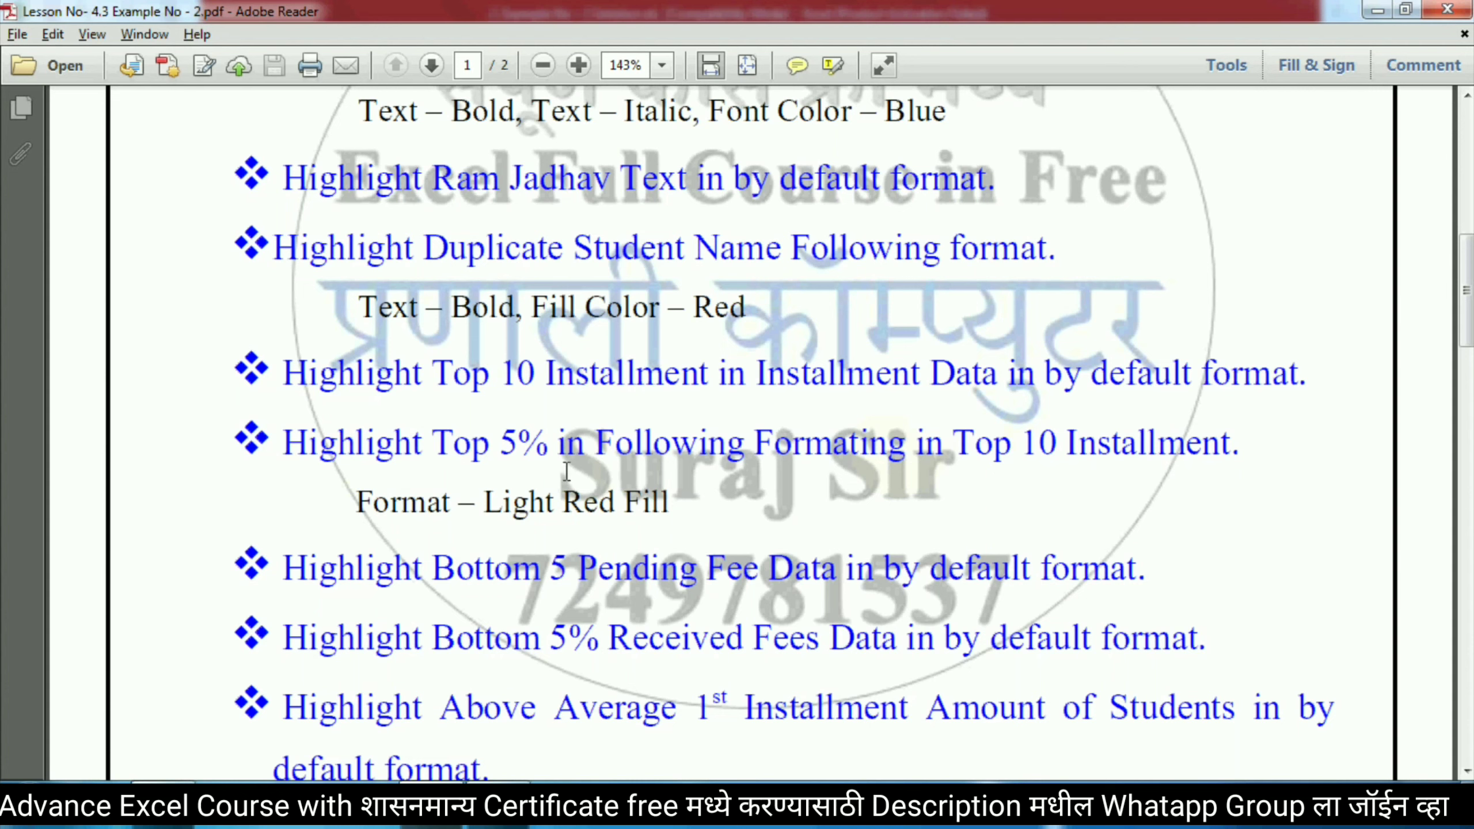
# - Add a Top 10 % rule set to 5% with Light Red Fill on F3:H13
pyautogui.hotkey('alt', 'Tab')
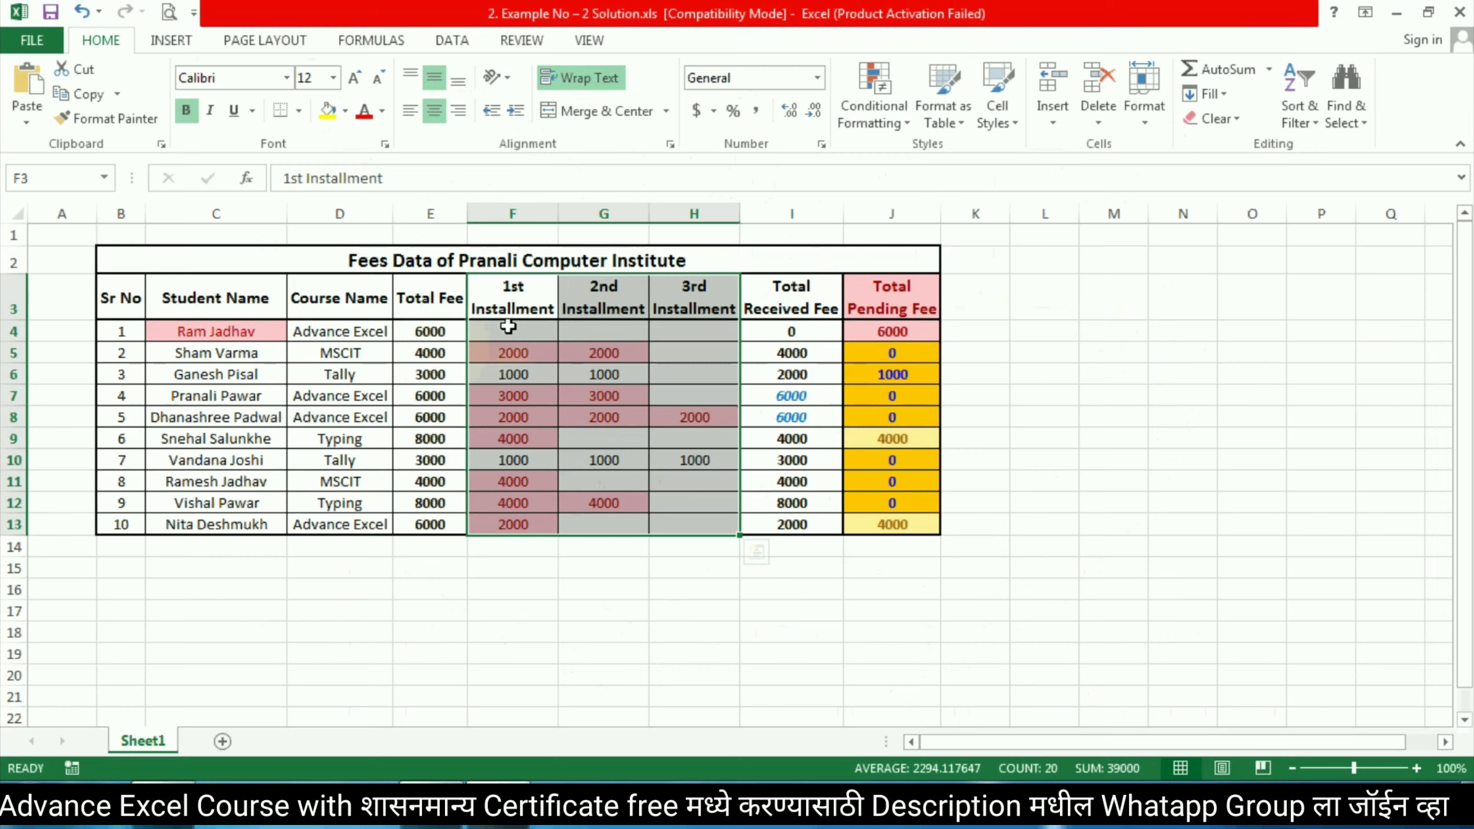
pyautogui.moveTo(509, 327); pyautogui.dragTo(680, 517)
pyautogui.click(888, 86)
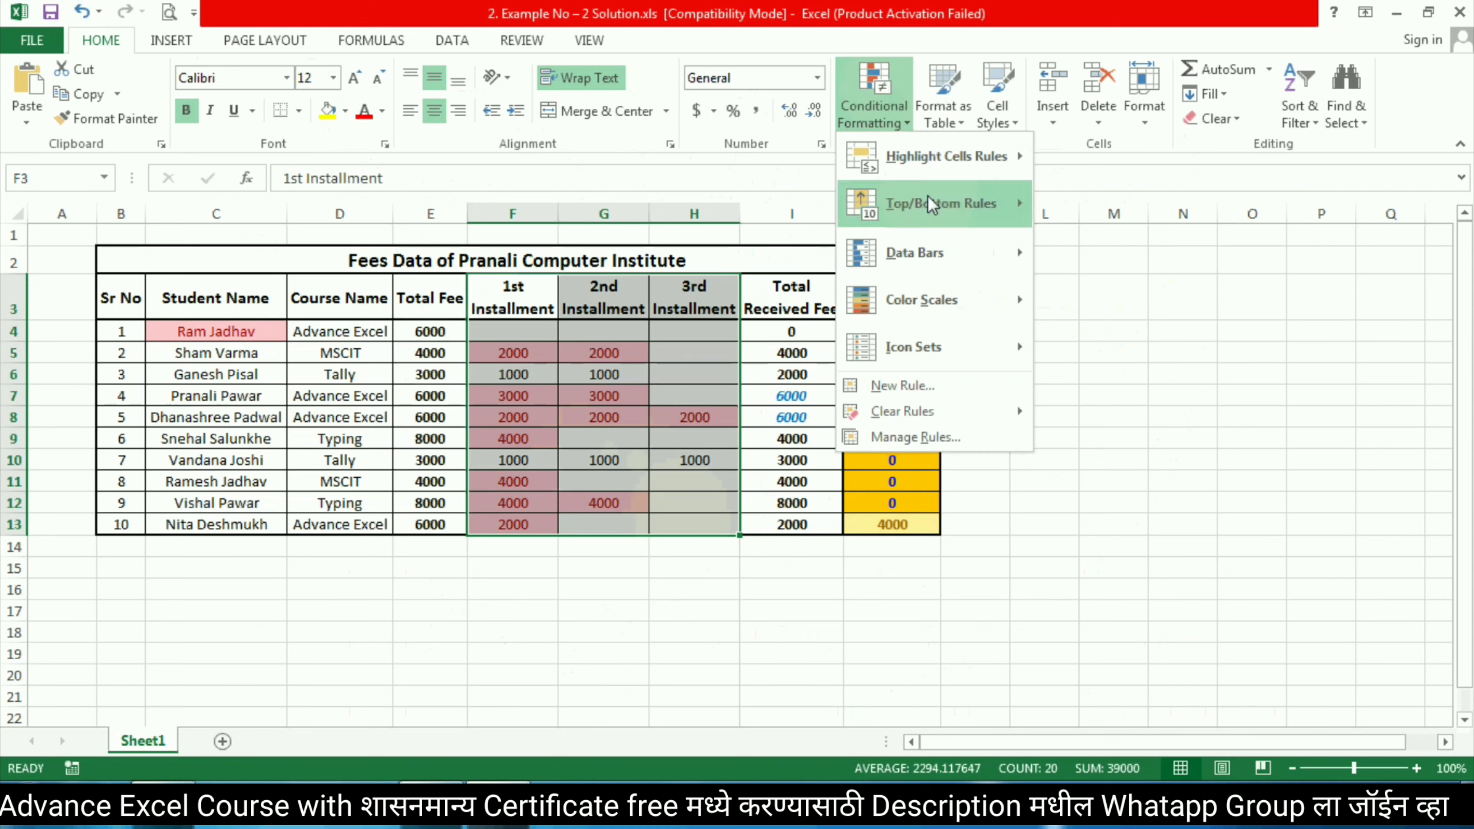
pyautogui.moveTo(939, 203)
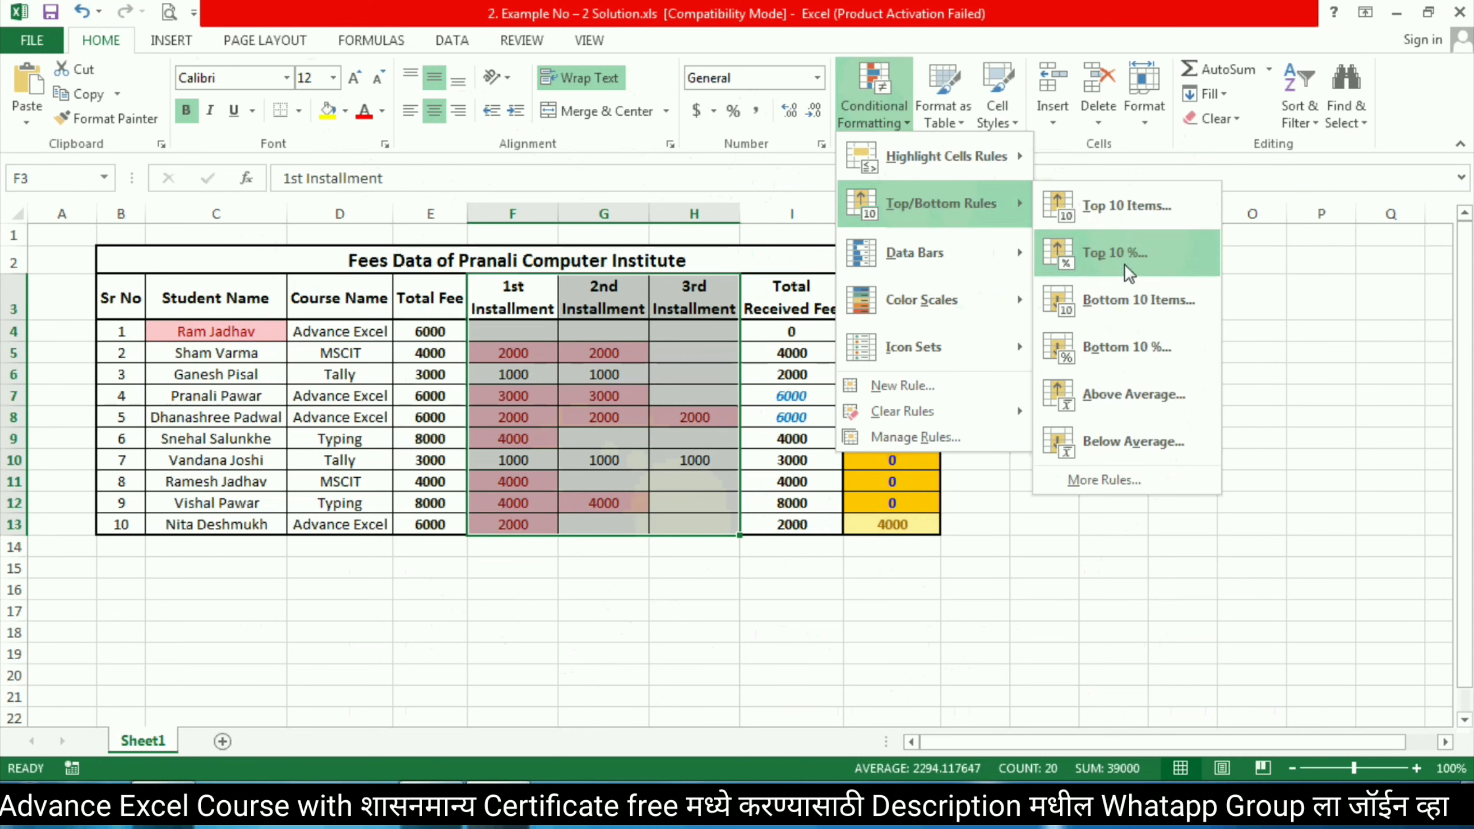
pyautogui.click(1125, 263)
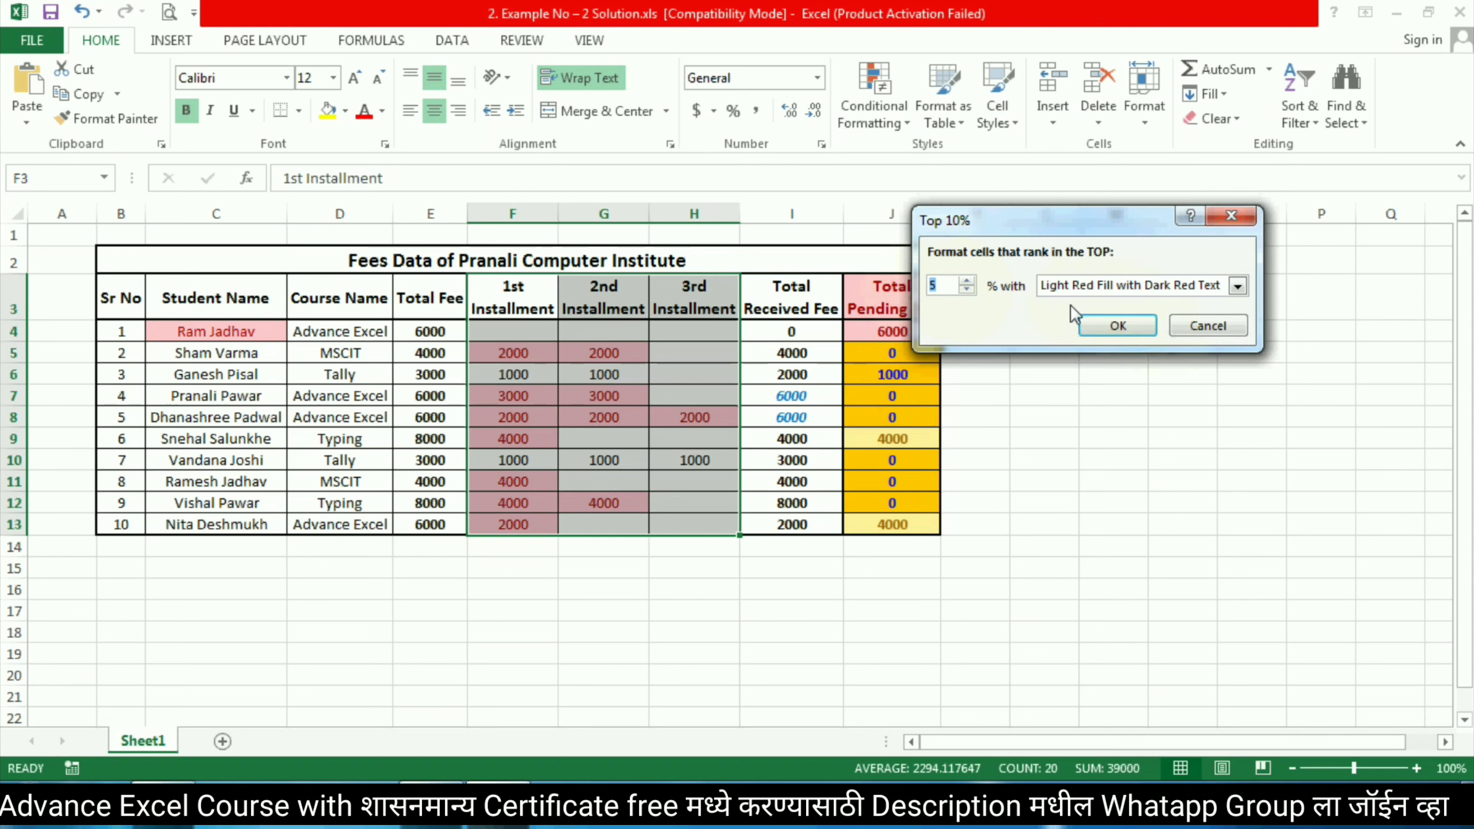
pyautogui.click(1095, 290)
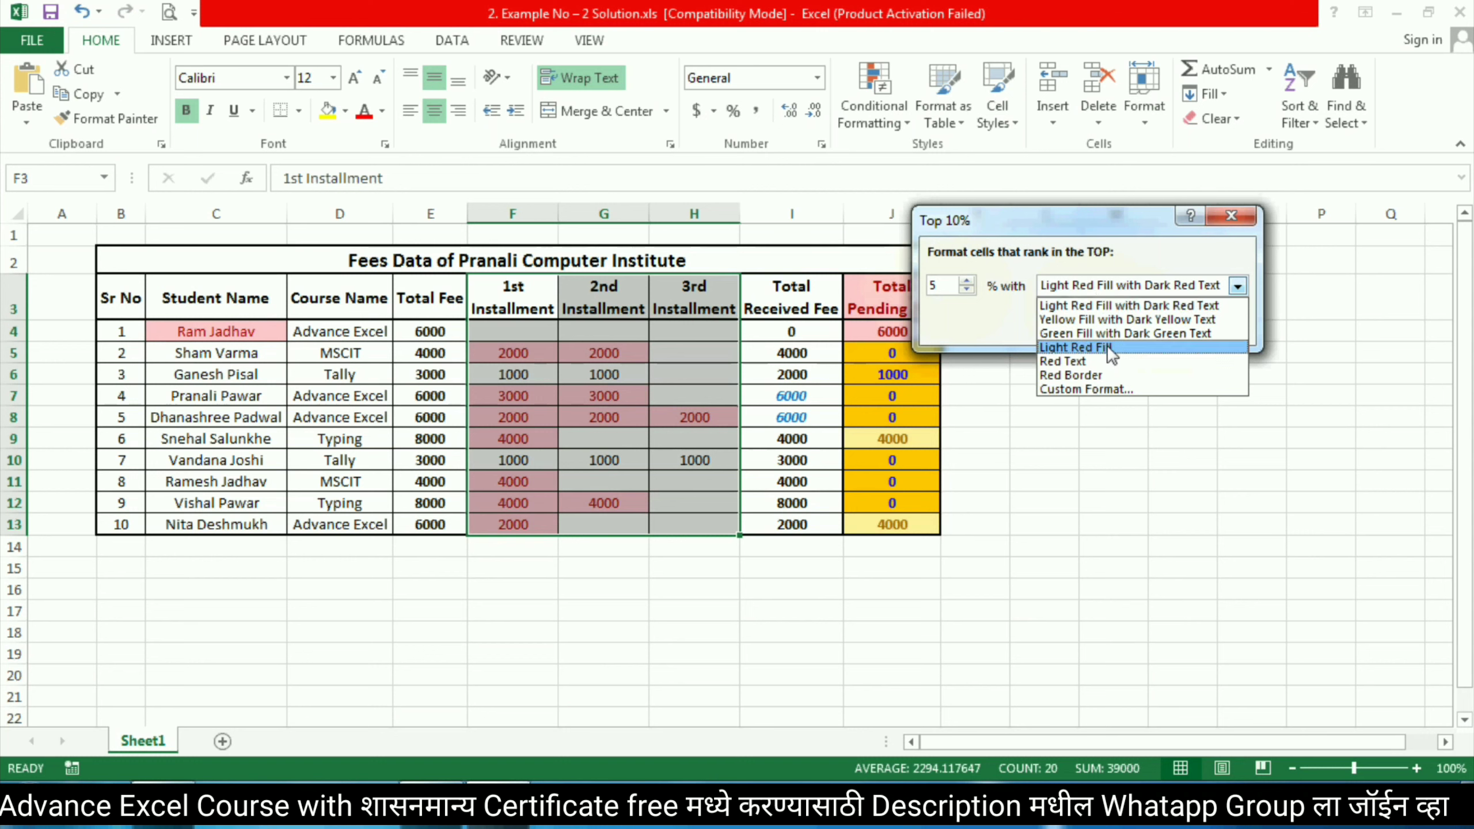
pyautogui.click(1079, 348)
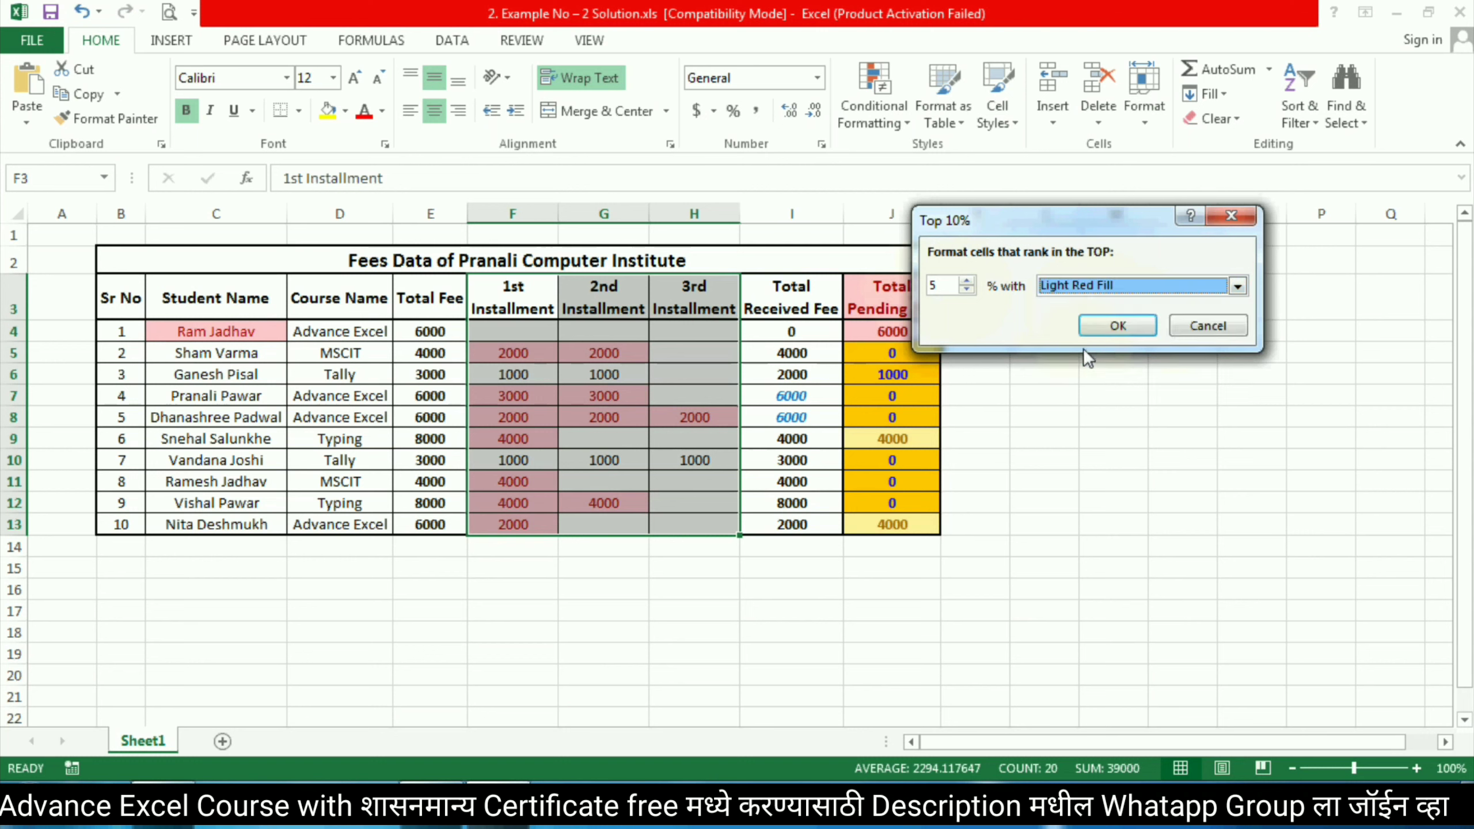
pyautogui.click(1096, 326)
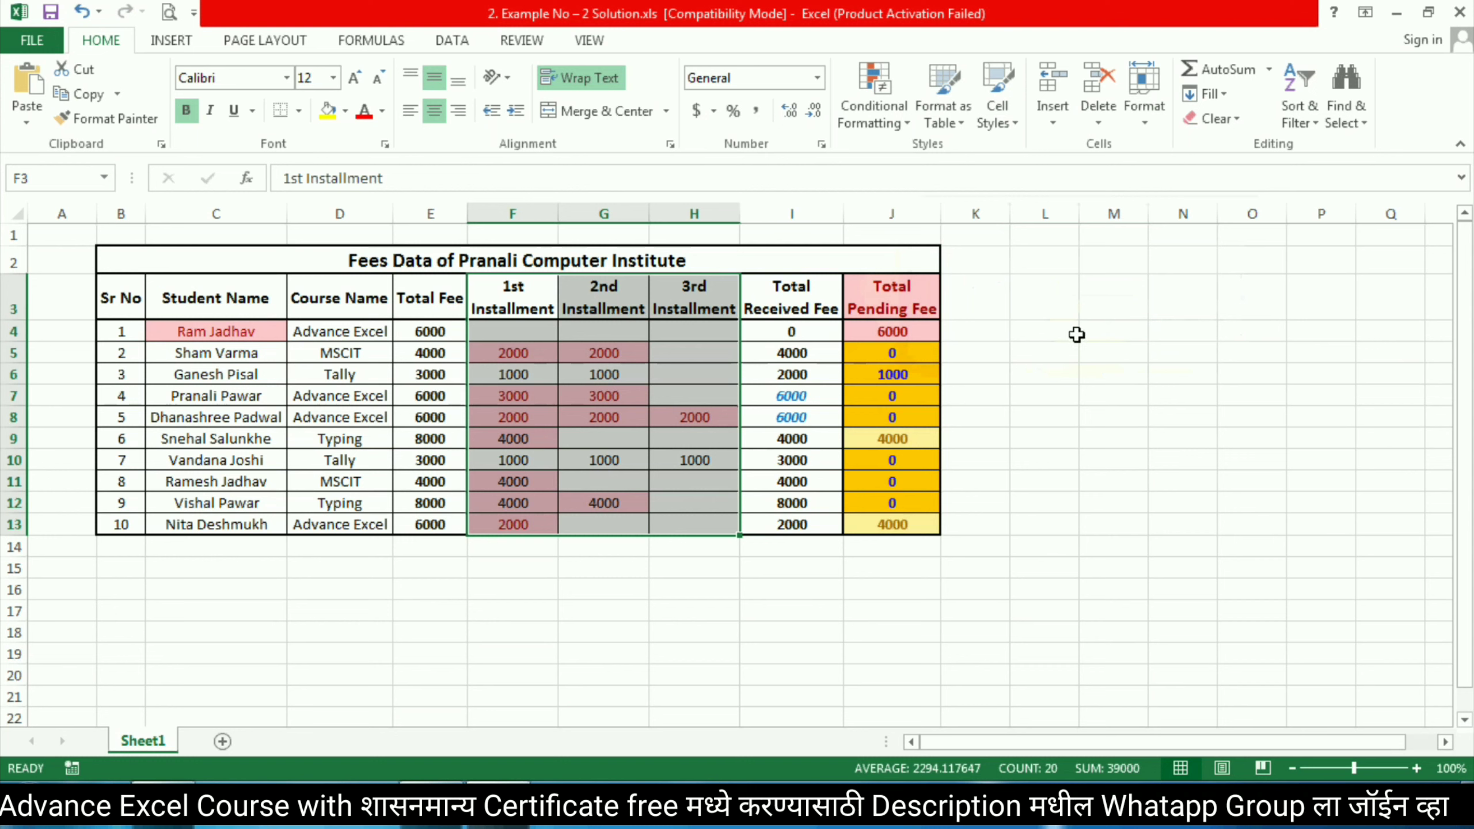
pyautogui.click(629, 372)
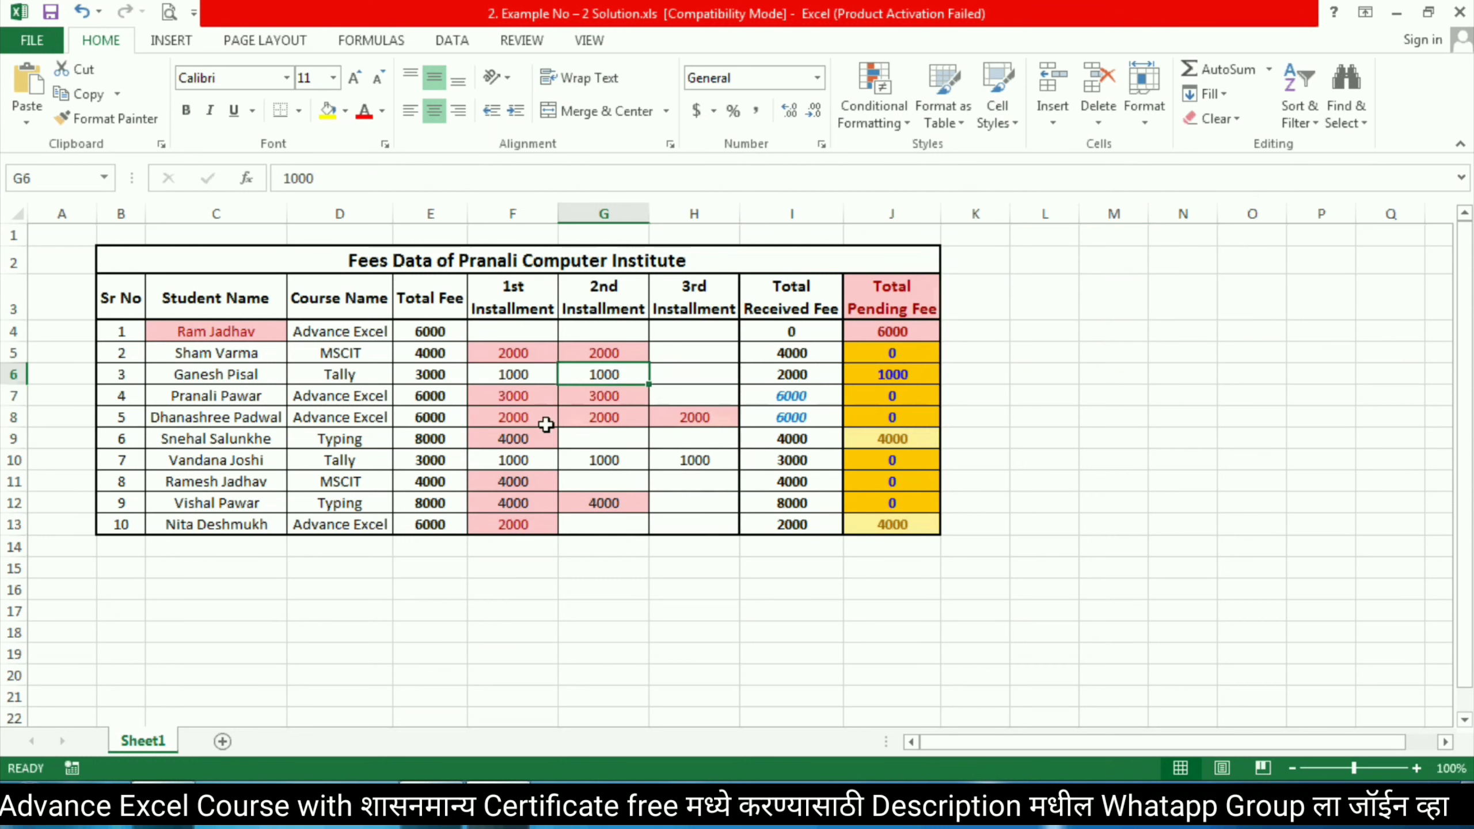
# - Scroll the PDF task list down to the next Bottom 5 pending-fee task
pyautogui.hotkey('alt', 'Tab')
pyautogui.scroll(-2, 504, 407)
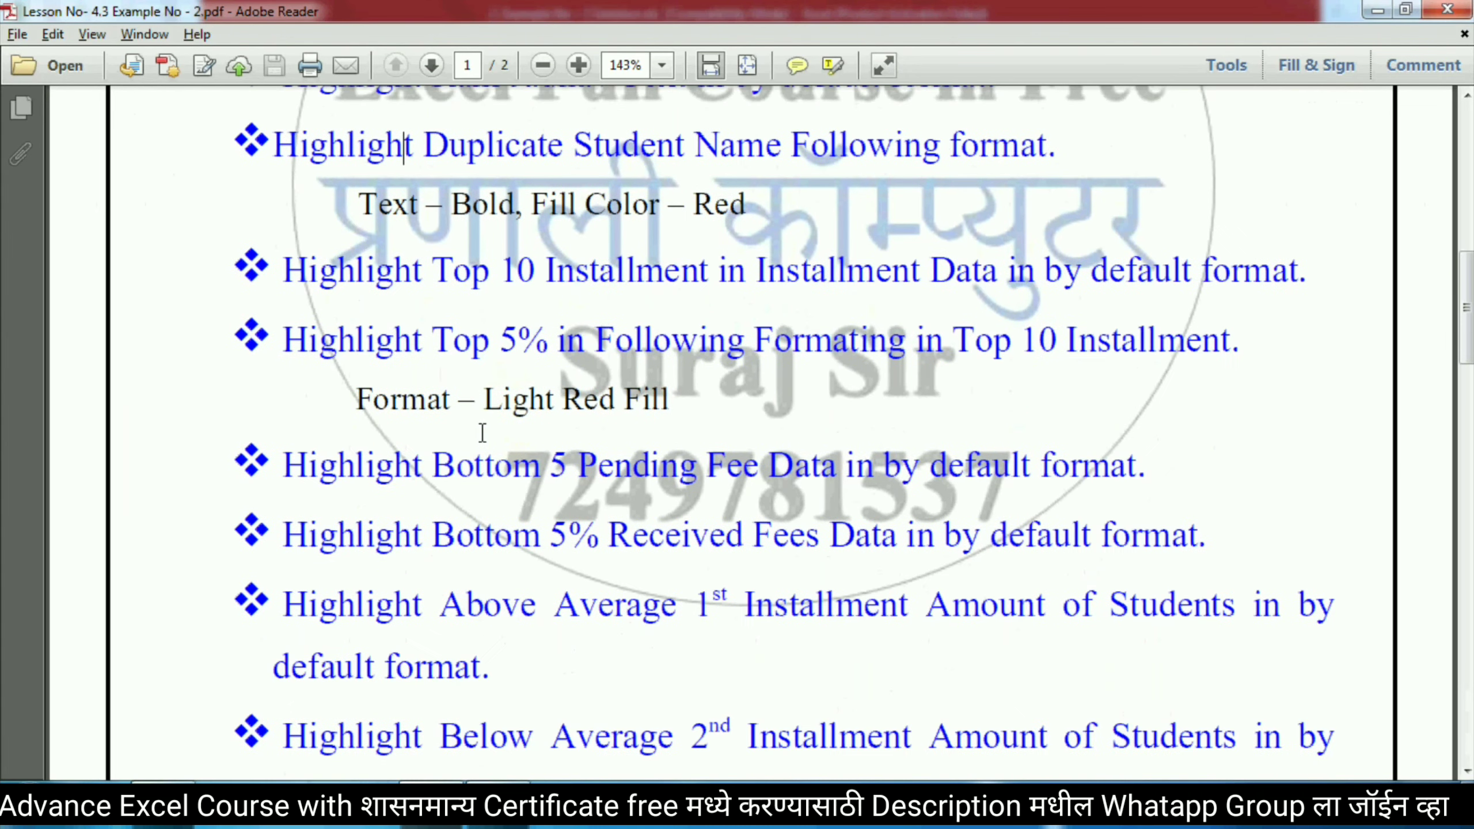
pyautogui.scroll(-1, 494, 441)
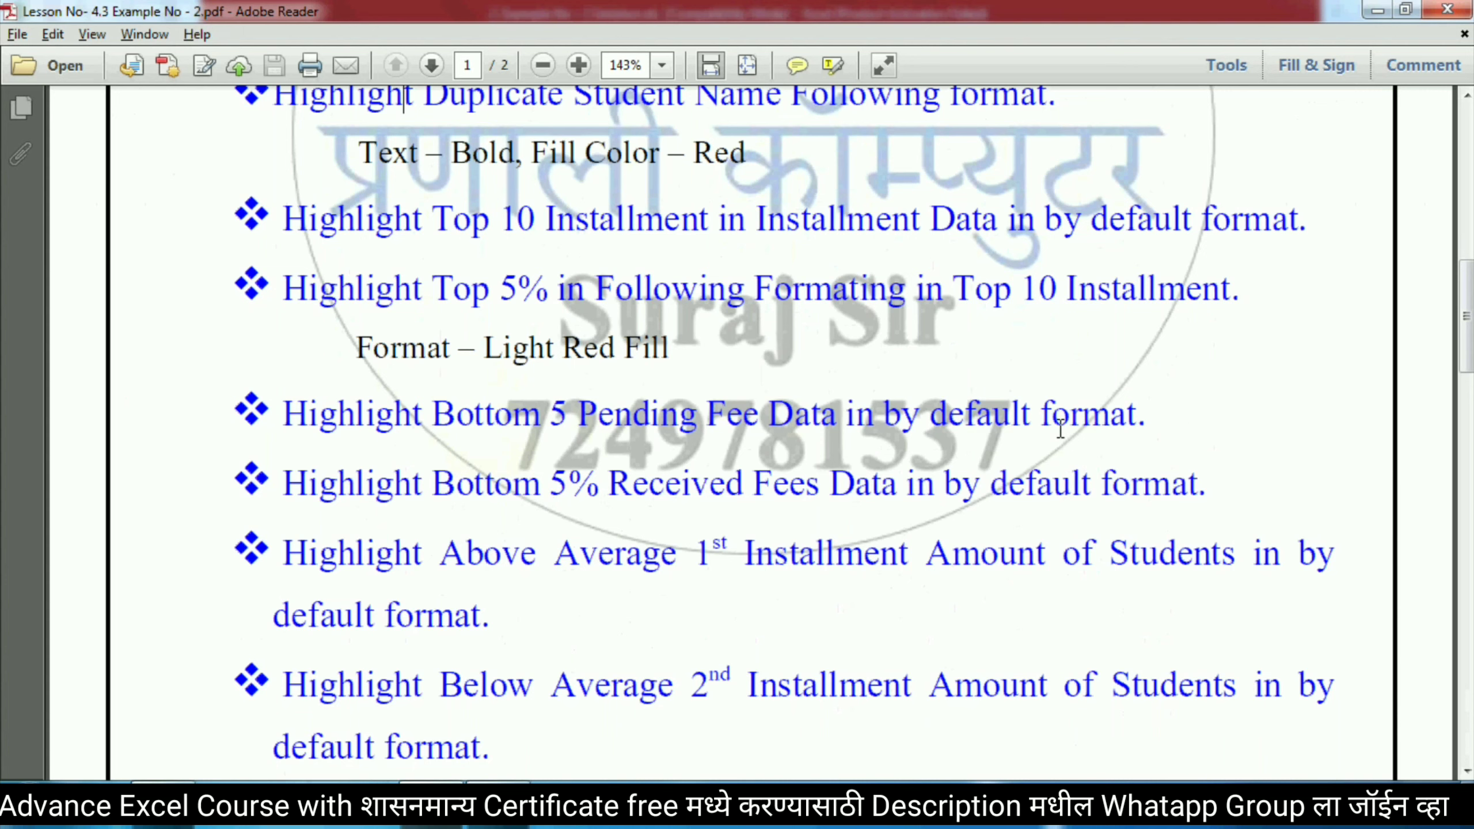
pyautogui.hotkey('alt', 'Tab')
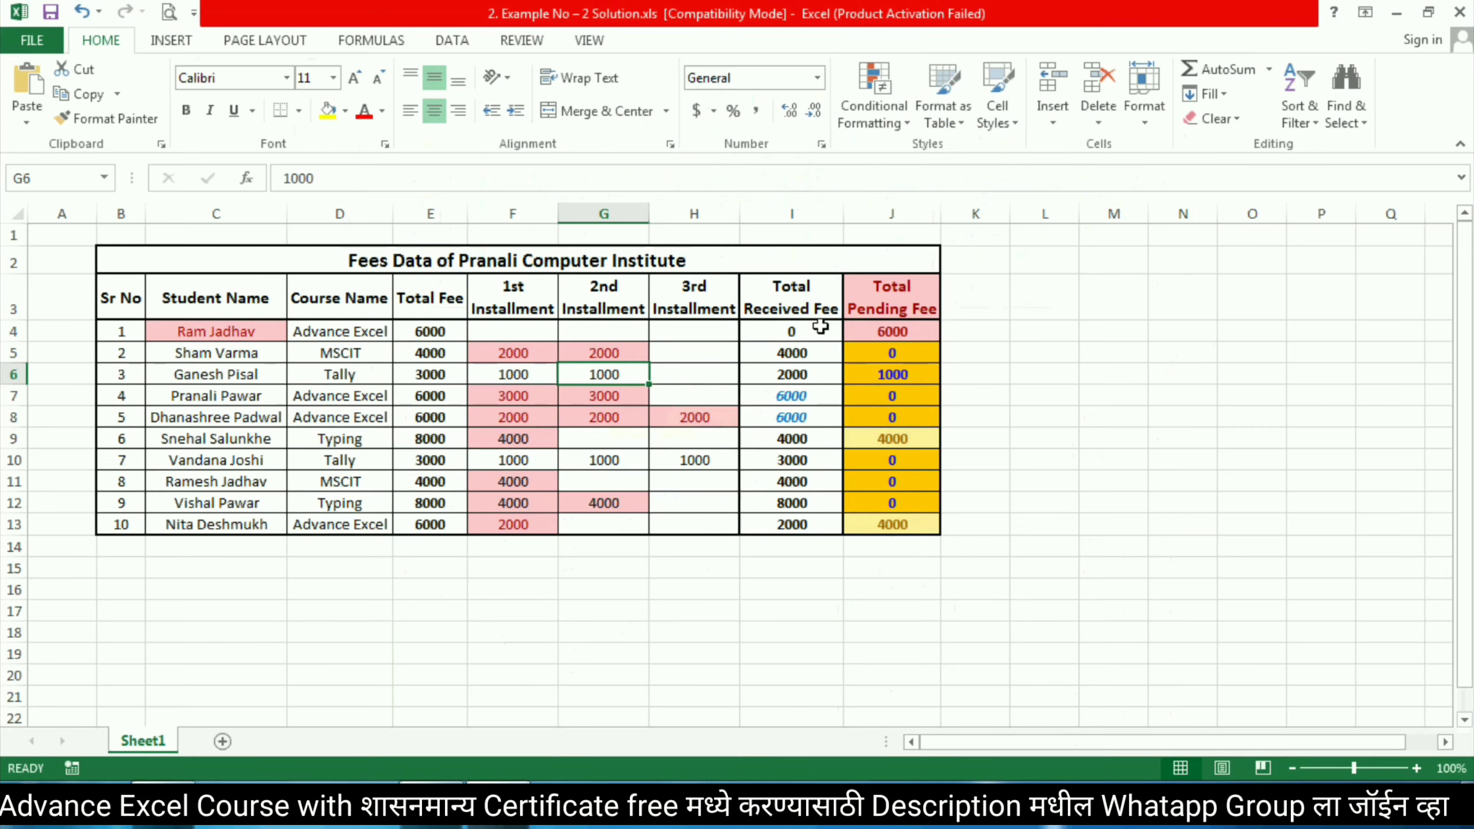
# - Apply a Bottom 5 Items rule in default light red to Total Pending Fee J3:J13
pyautogui.moveTo(871, 288); pyautogui.dragTo(881, 520)
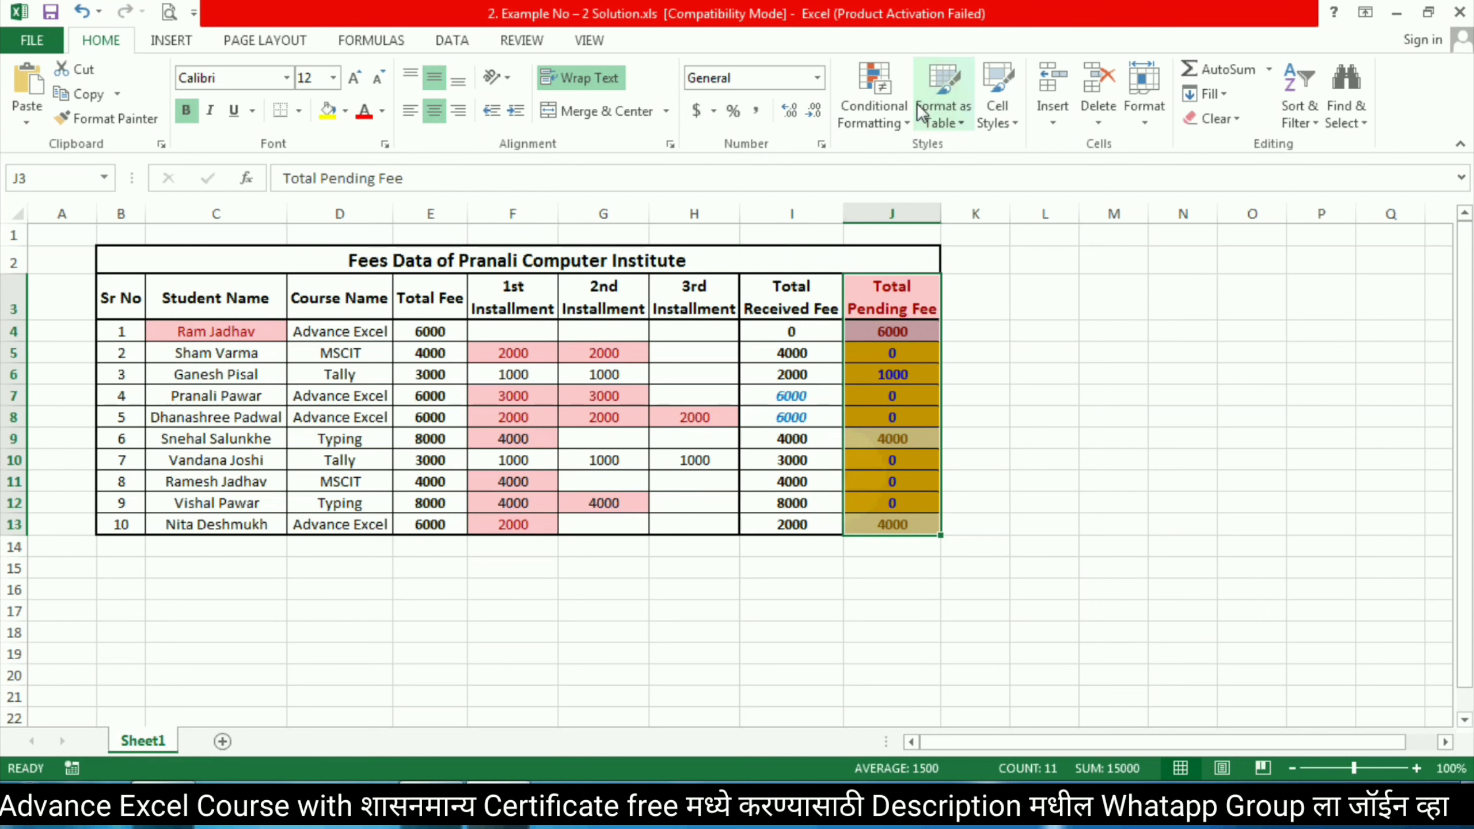
pyautogui.click(897, 95)
pyautogui.moveTo(939, 202)
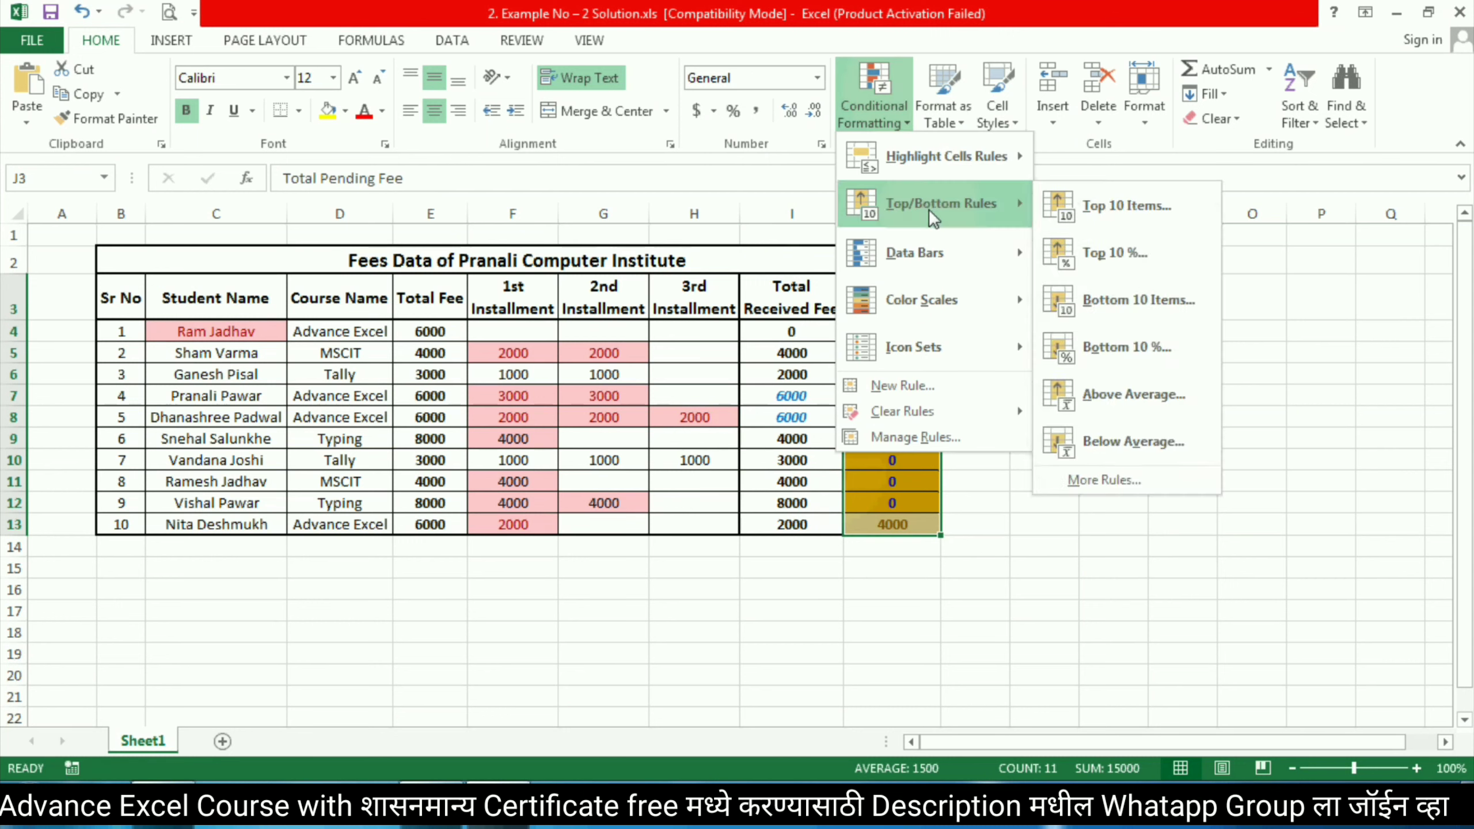
pyautogui.click(1136, 298)
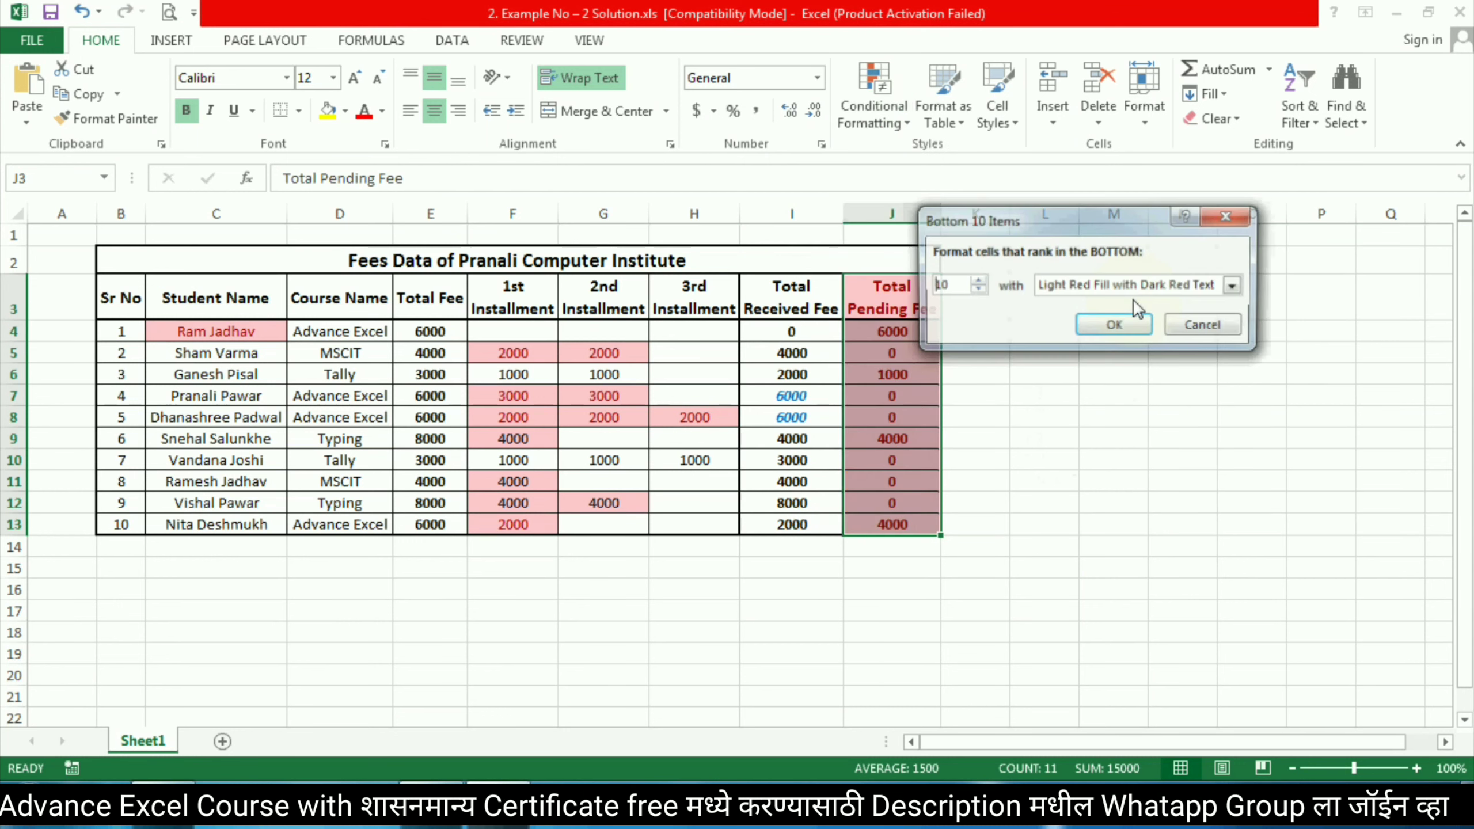
pyautogui.click(969, 290)
pyautogui.click(969, 290)
pyautogui.click(969, 290)
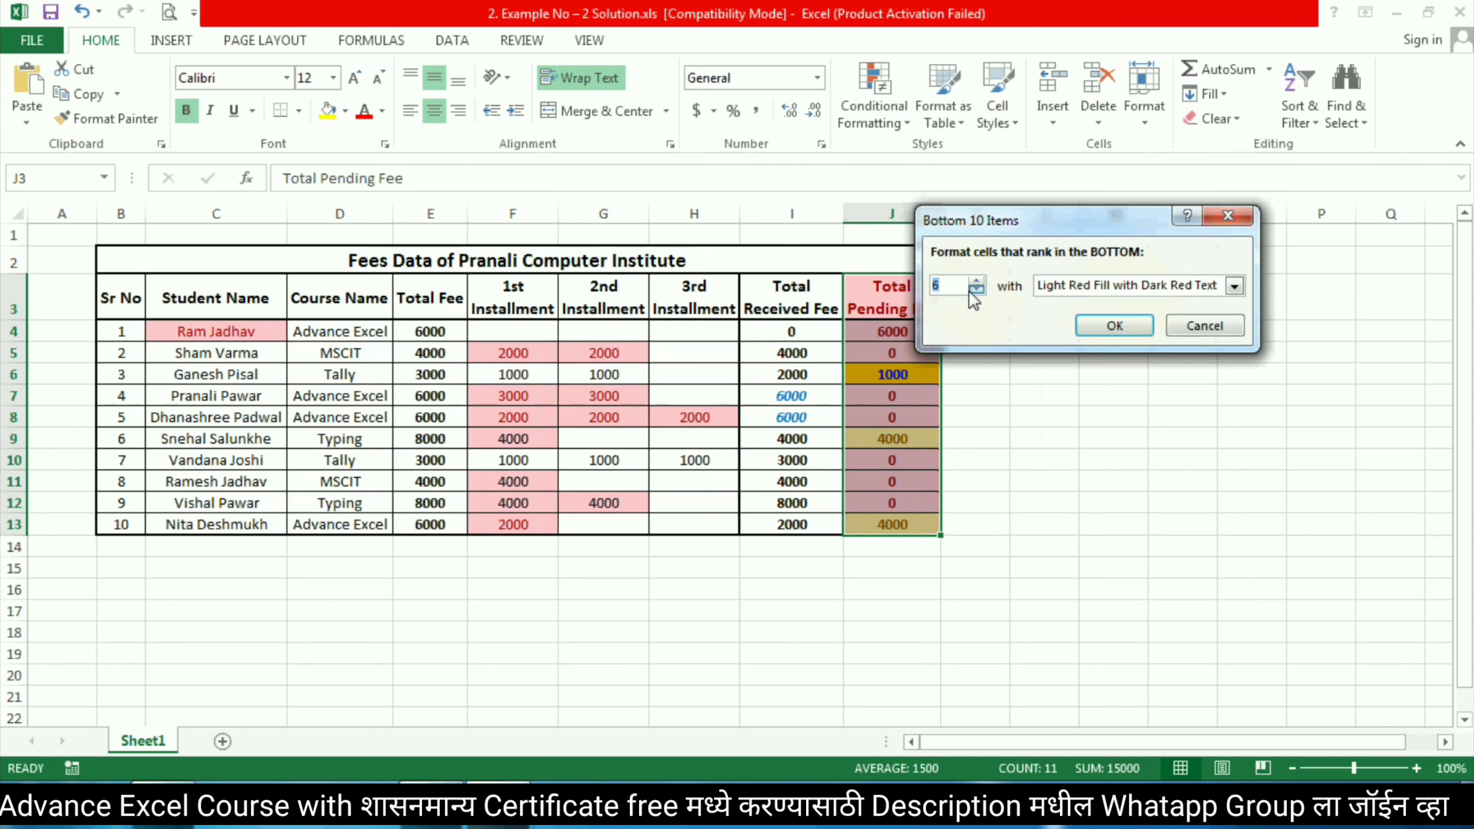
pyautogui.click(976, 289)
pyautogui.click(1093, 325)
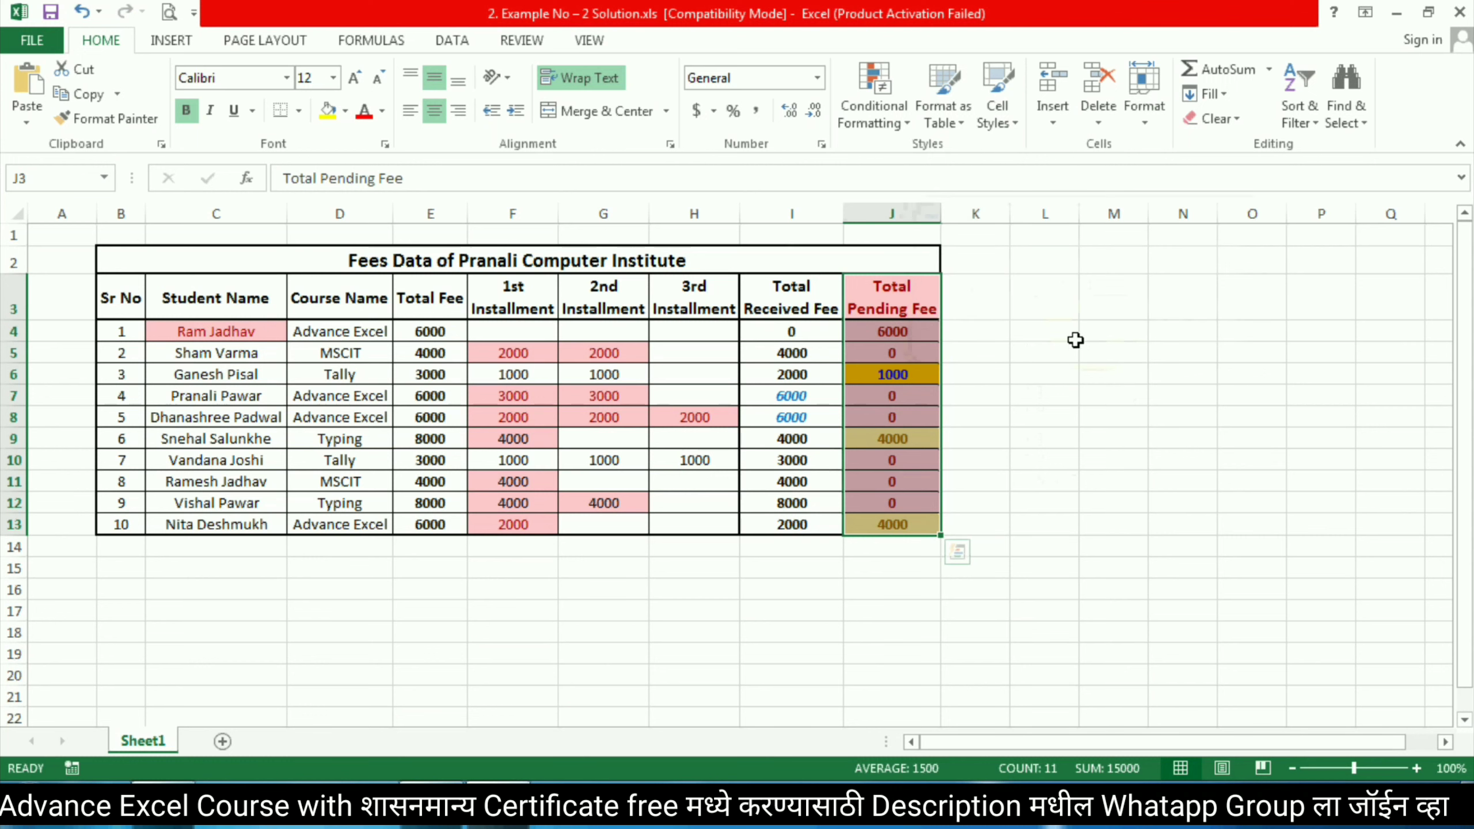
pyautogui.hotkey('alt', 'Tab')
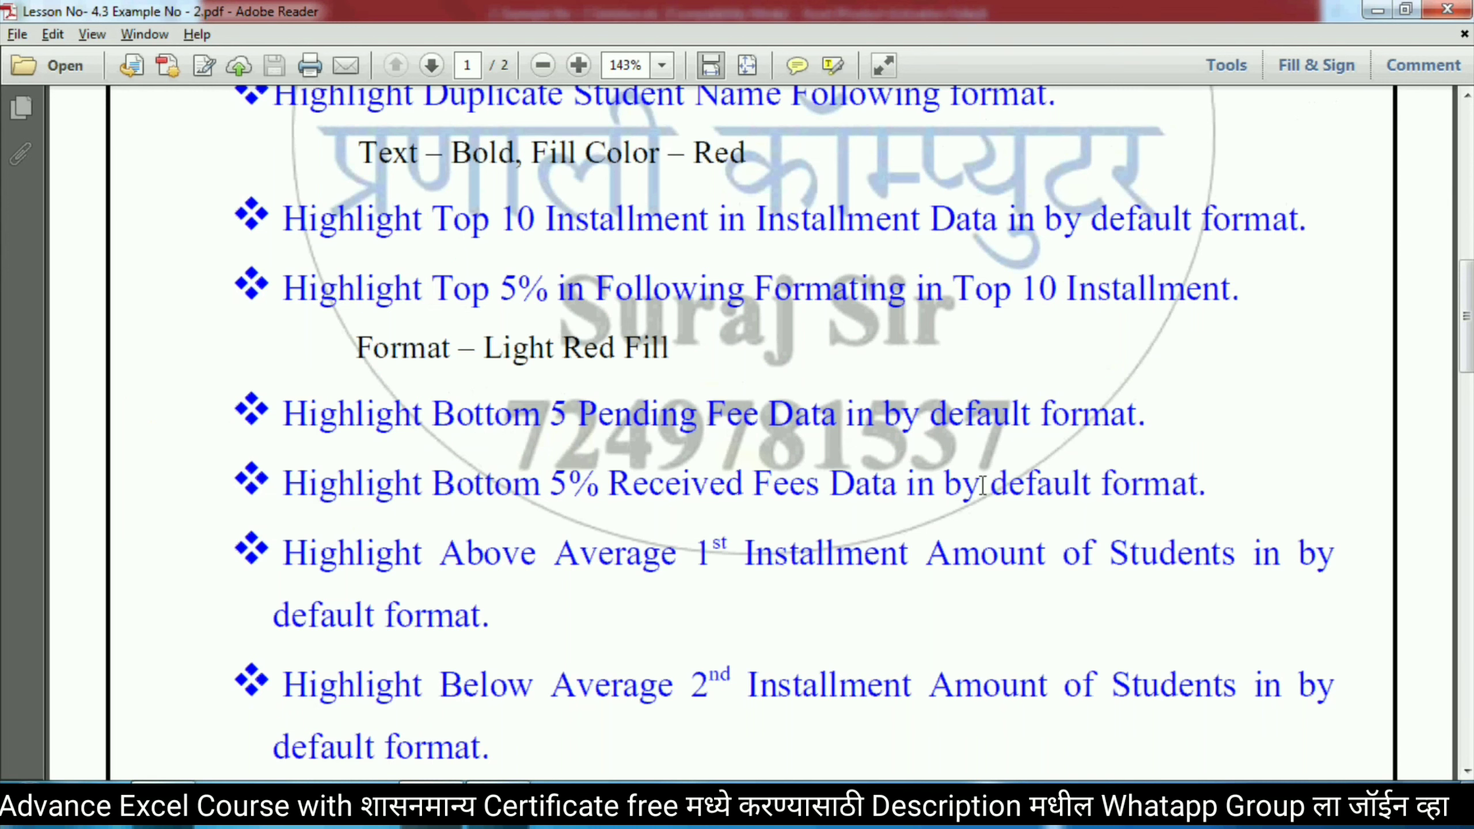
# - Apply a Bottom 5% rule in default light red to Total Received Fee I3:I13
pyautogui.hotkey('alt', 'Tab')
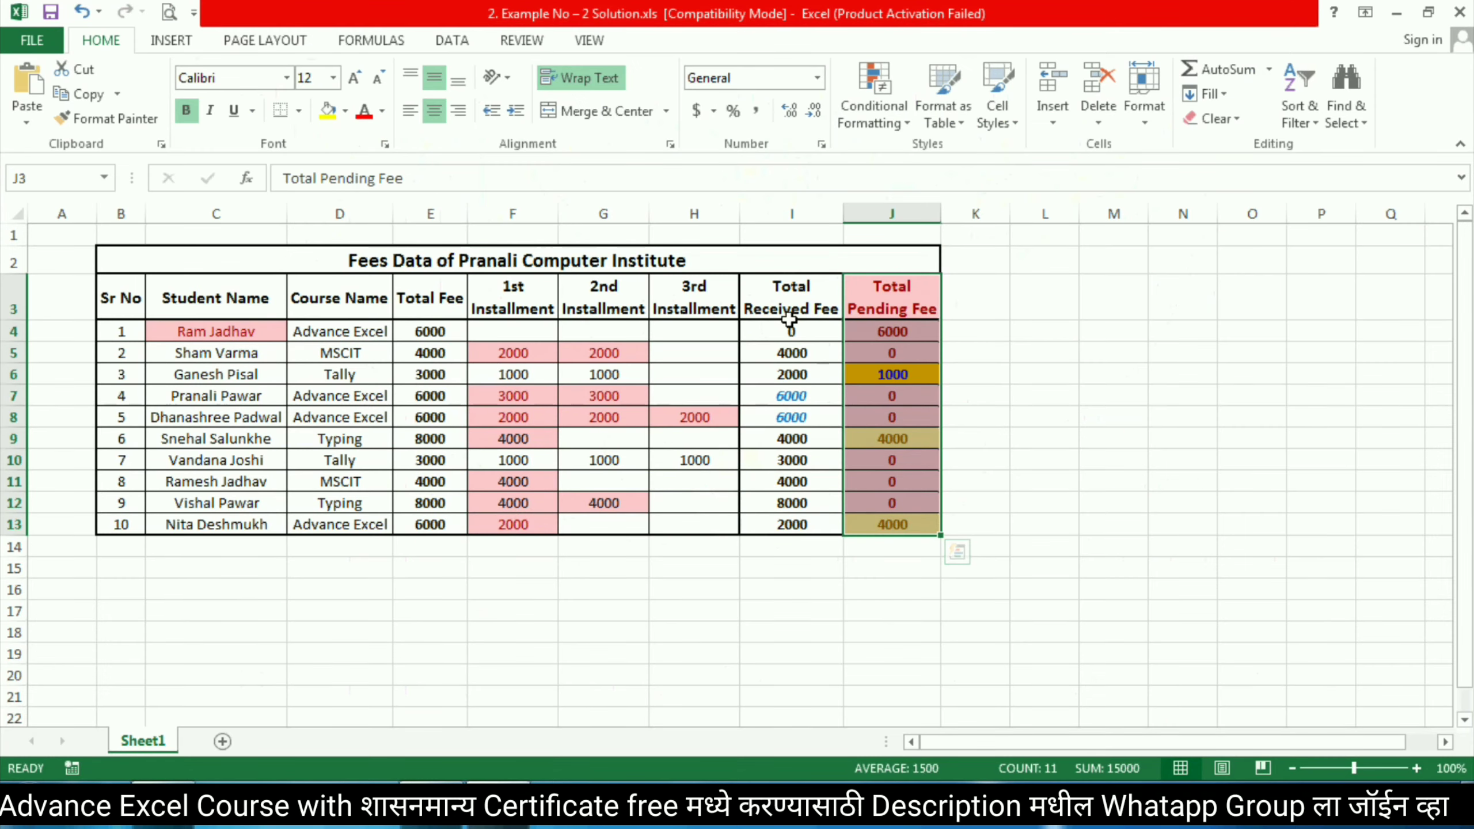
pyautogui.moveTo(791, 297); pyautogui.dragTo(792, 524)
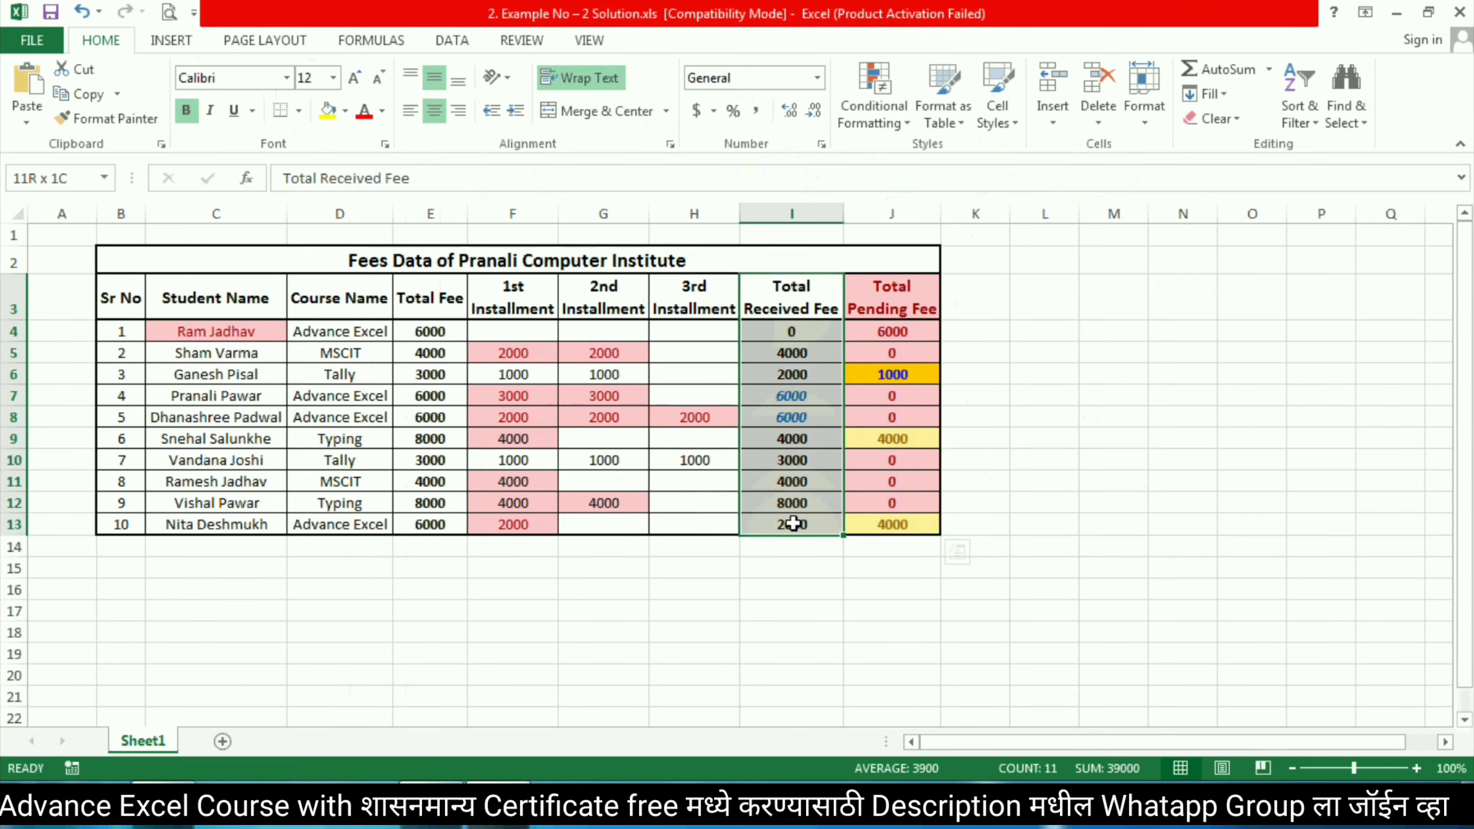
pyautogui.click(857, 106)
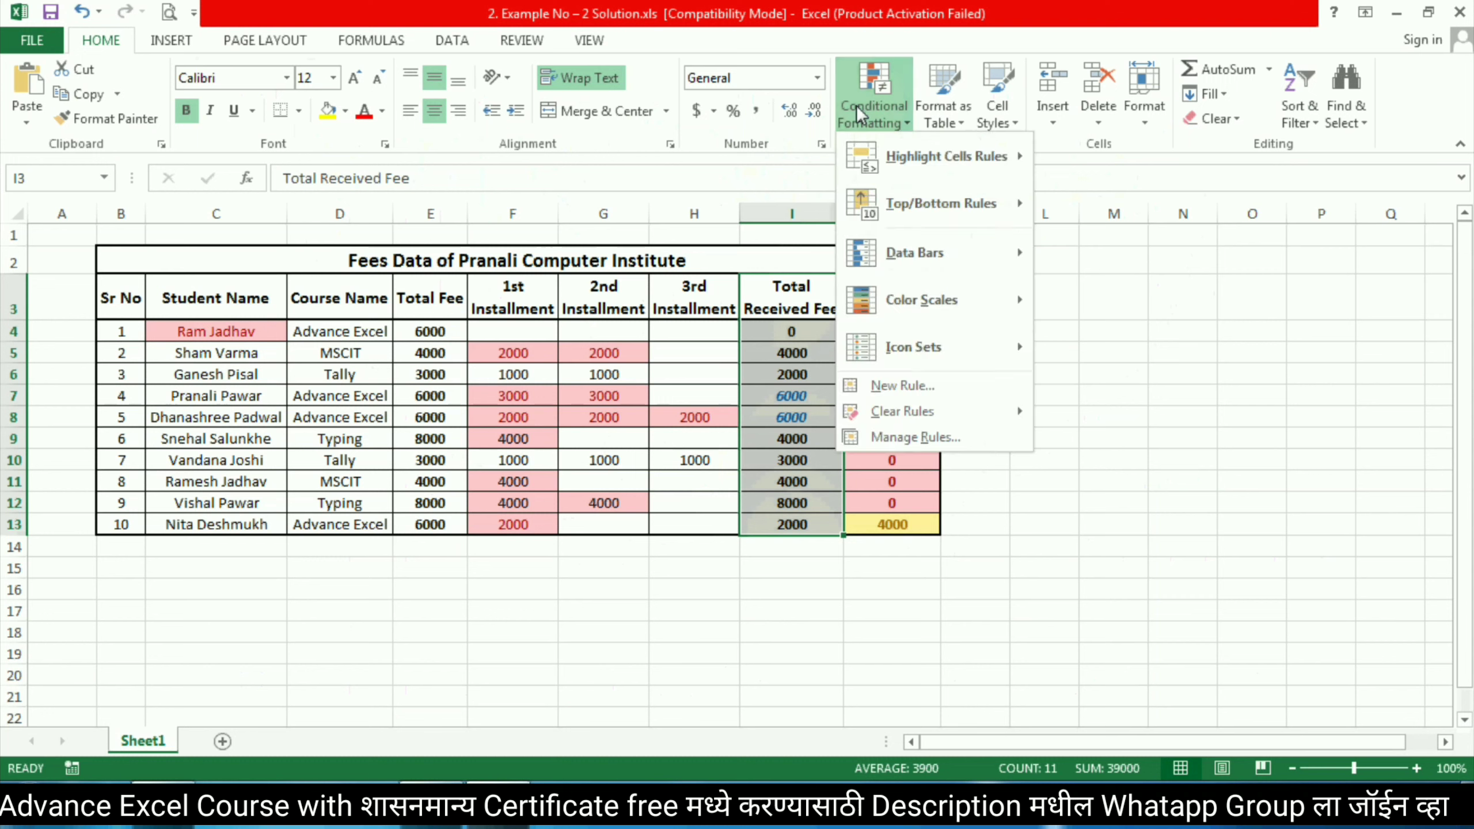
pyautogui.moveTo(940, 202)
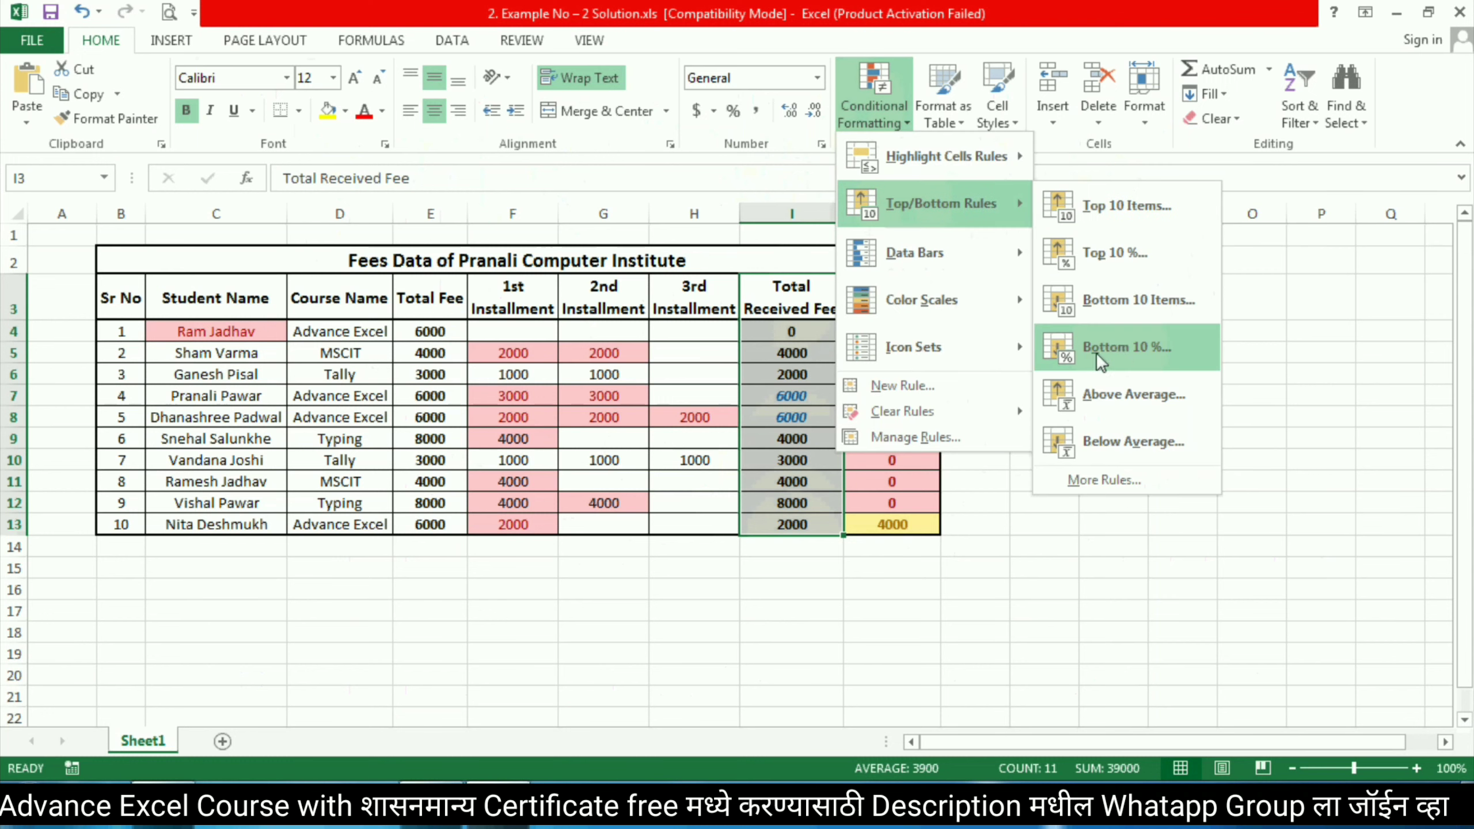
pyautogui.click(1097, 353)
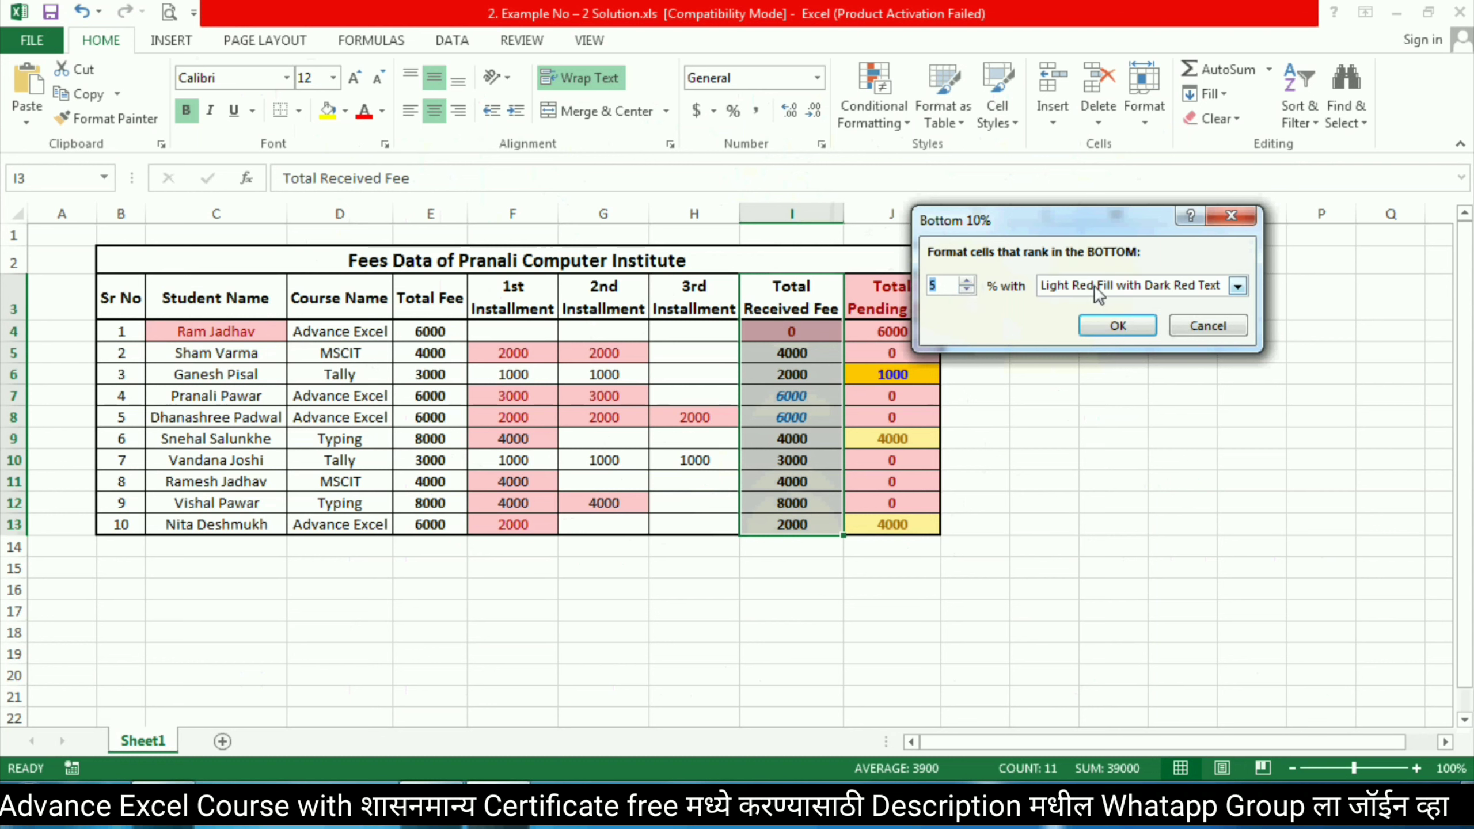
pyautogui.click(1138, 321)
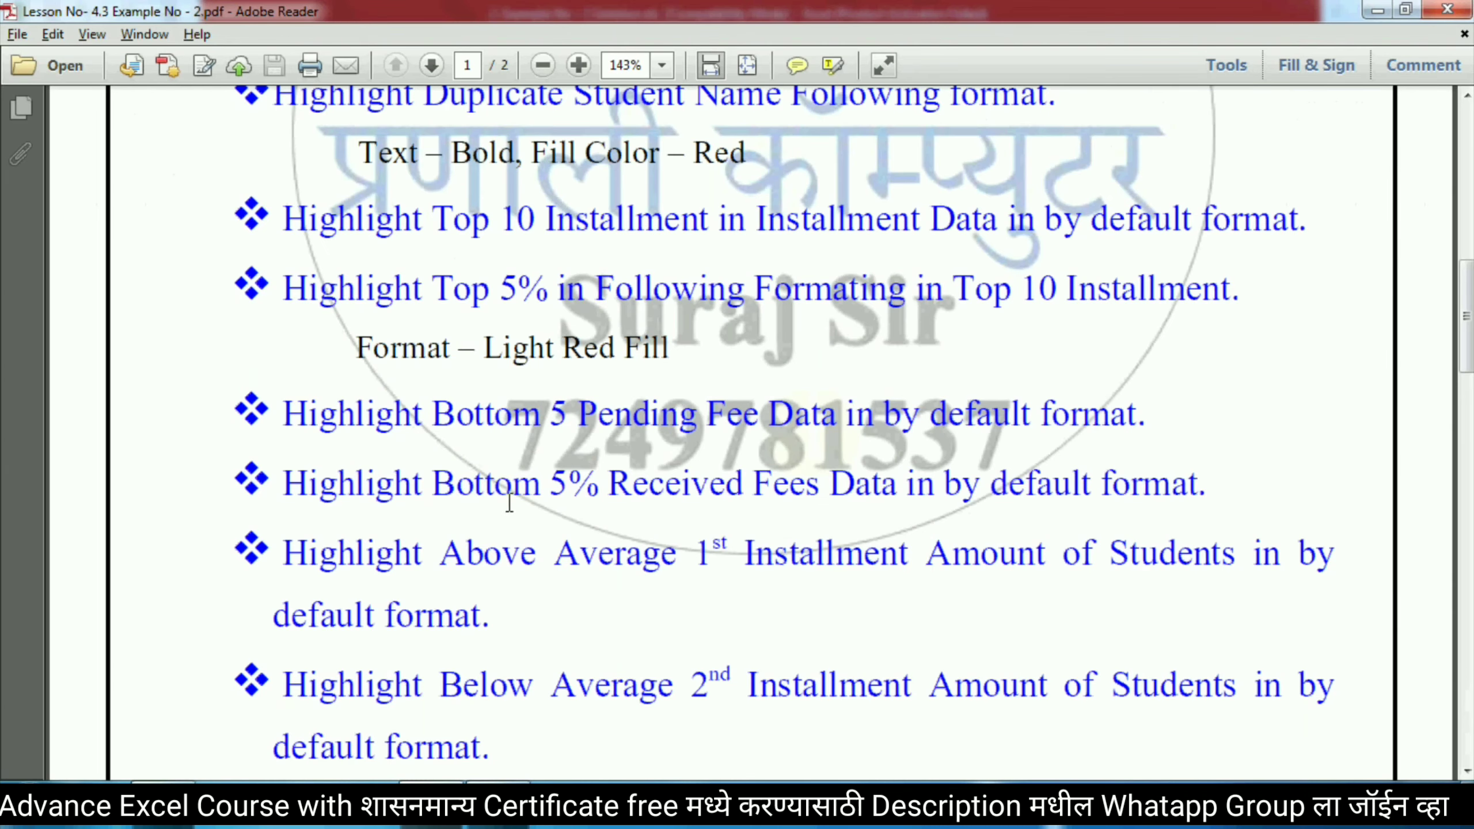
pyautogui.scroll(-1, 511, 502)
pyautogui.scroll(-1, 355, 454)
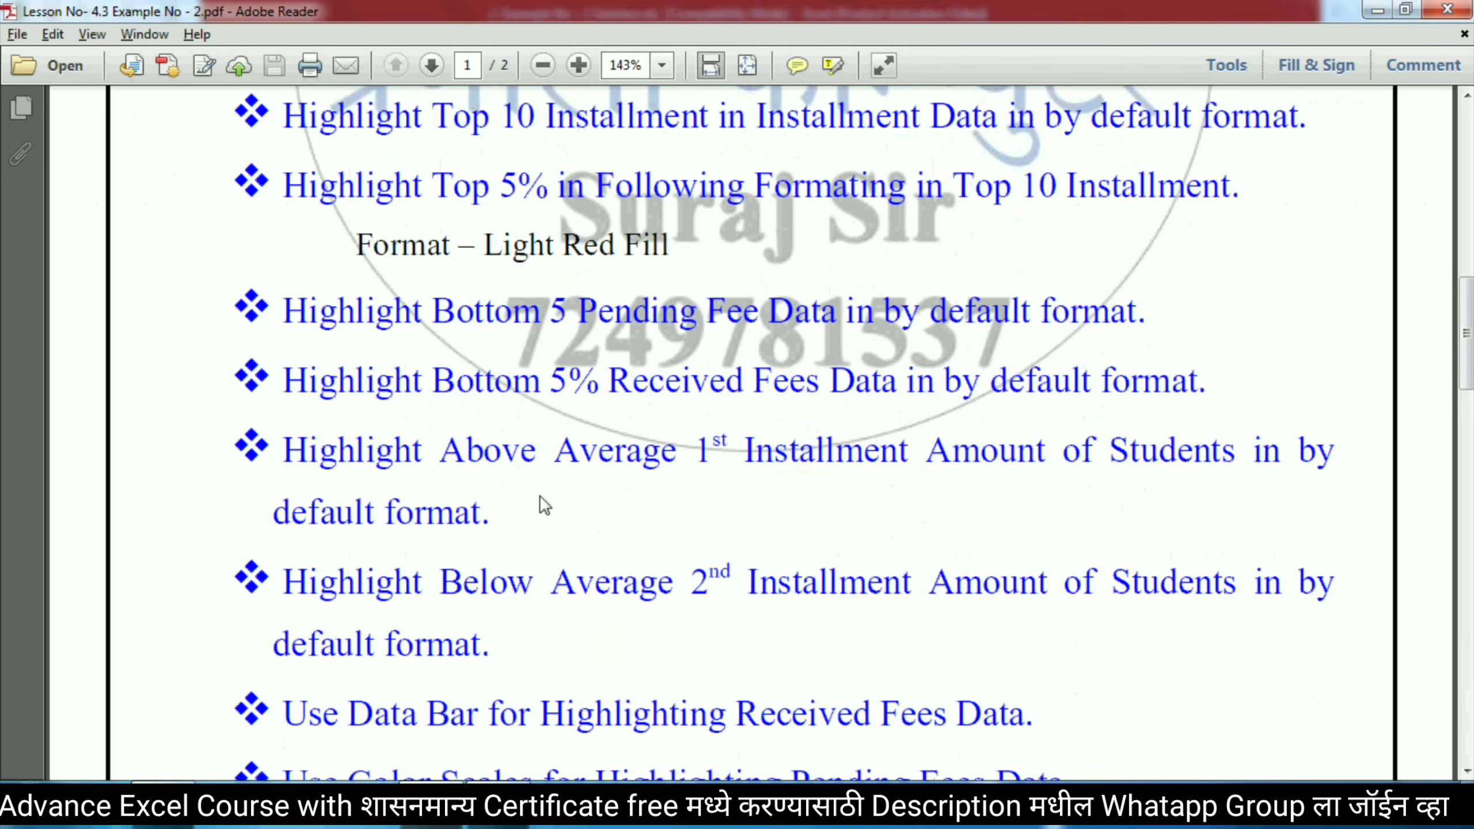
# - Add an Above Average rule with default light red fill to 1st Installment F3:F13
pyautogui.hotkey('alt', 'Tab')
pyautogui.click(496, 296)
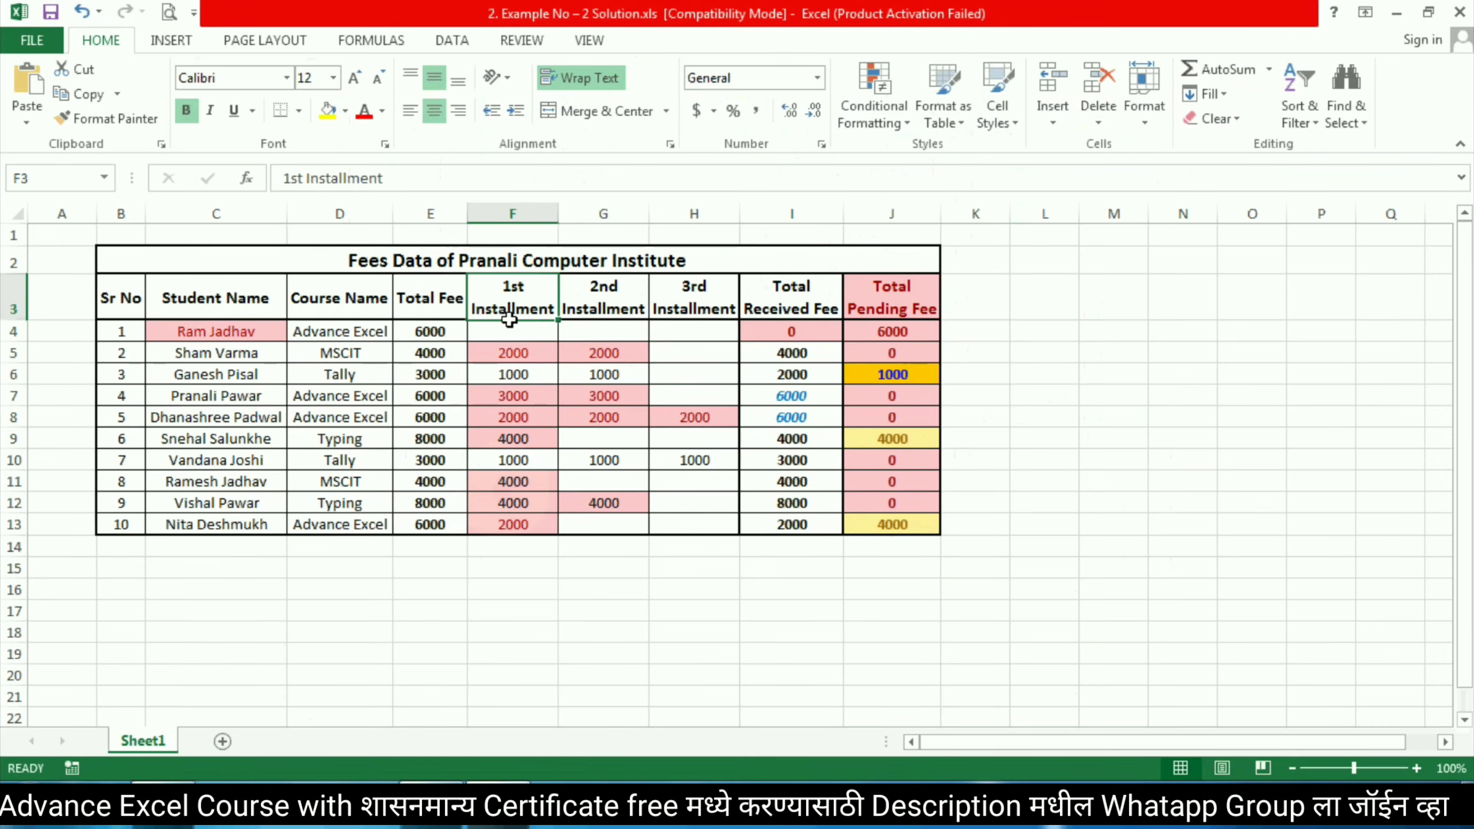
pyautogui.moveTo(508, 319); pyautogui.dragTo(525, 525)
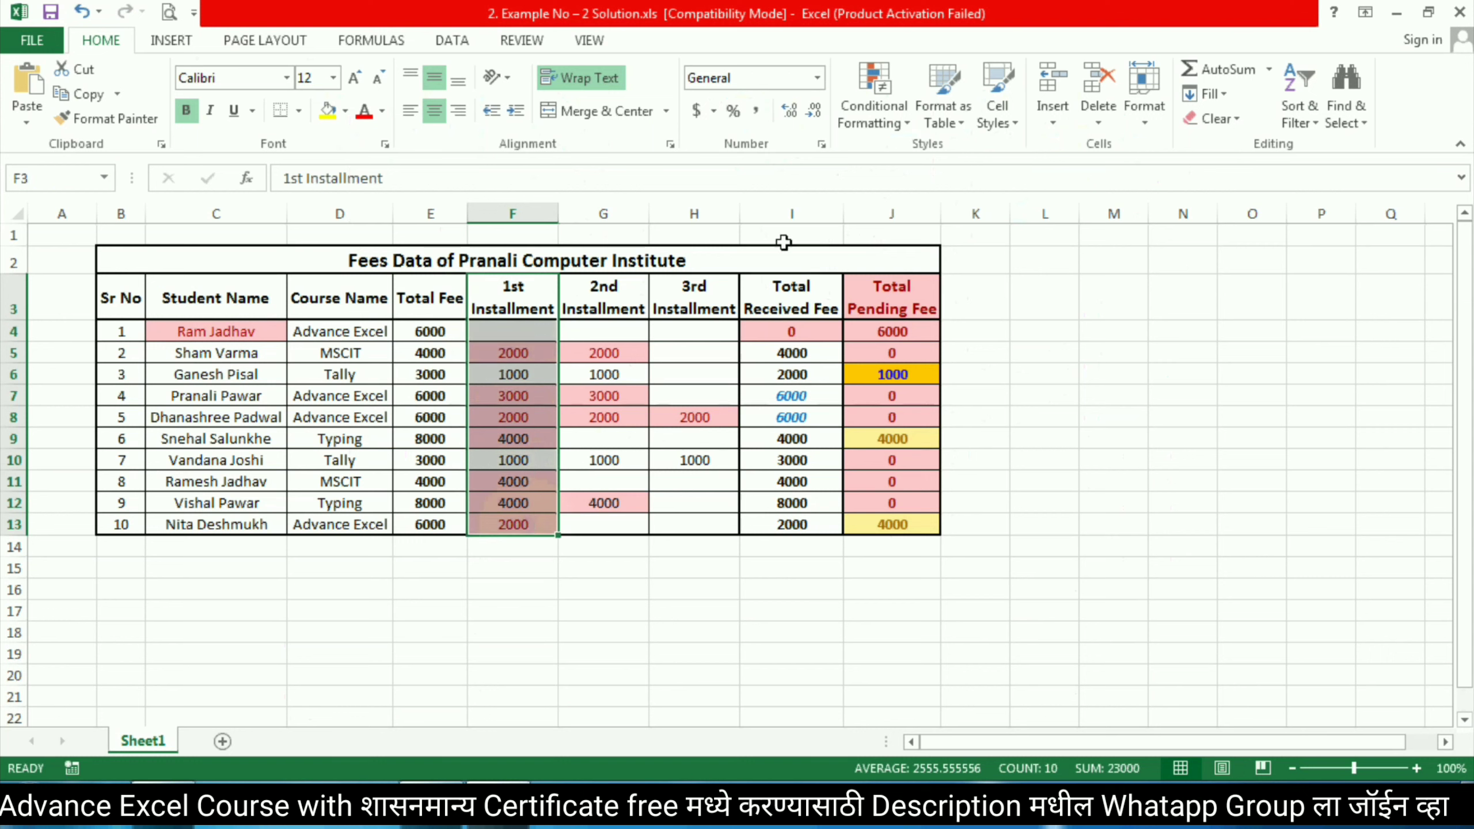
pyautogui.click(858, 111)
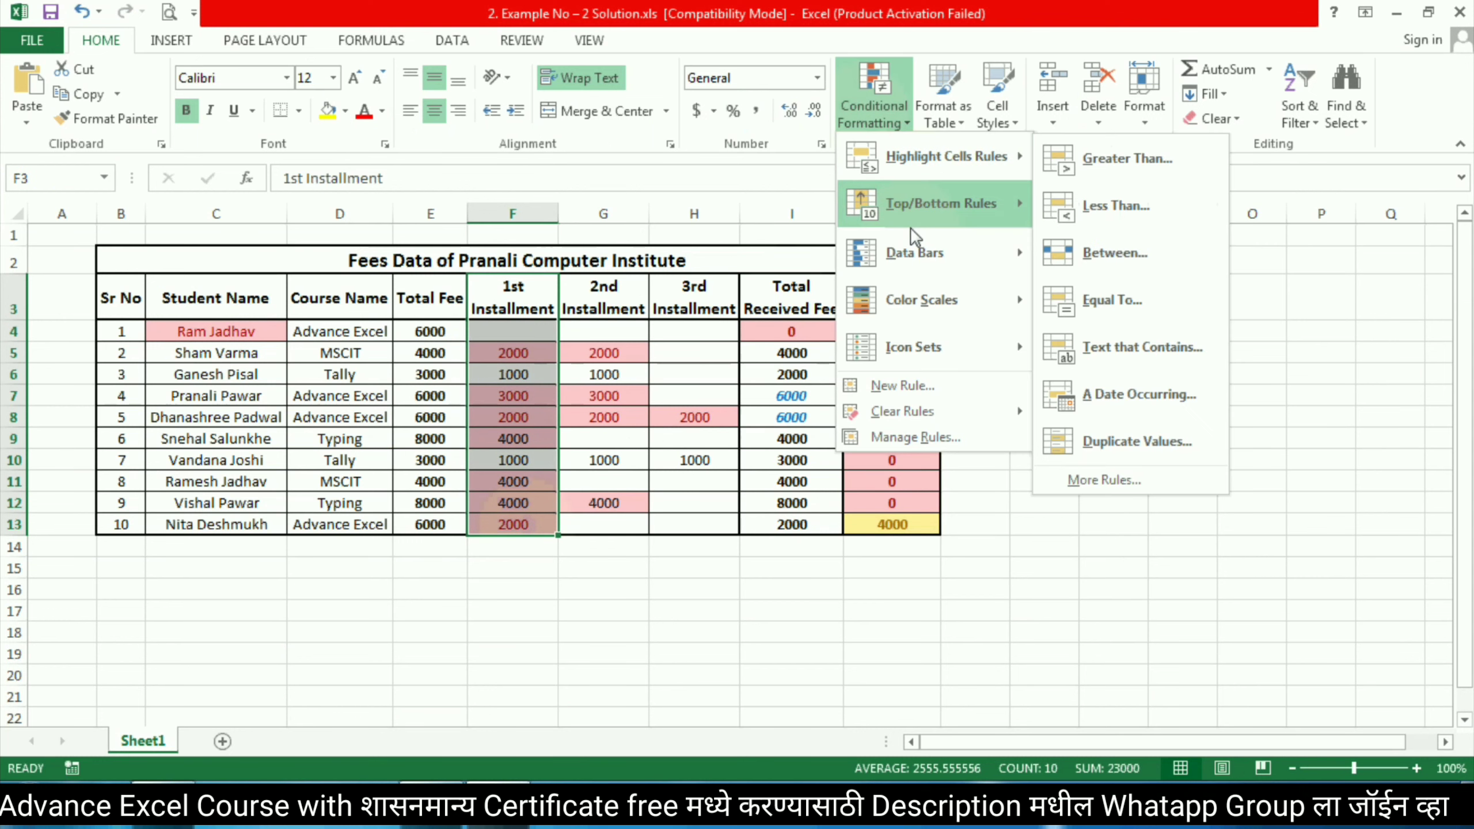
pyautogui.moveTo(938, 203)
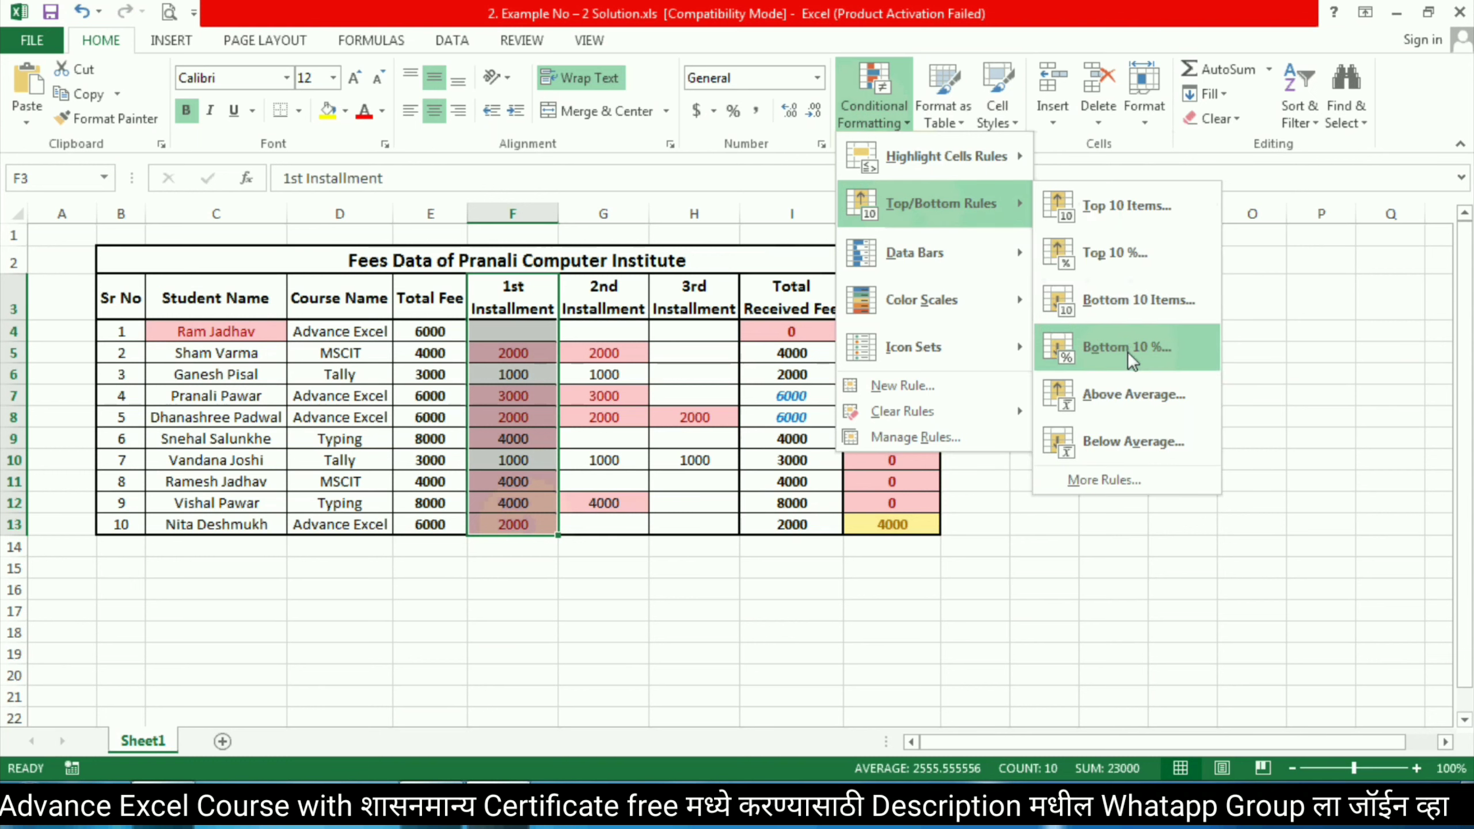
pyautogui.click(1115, 411)
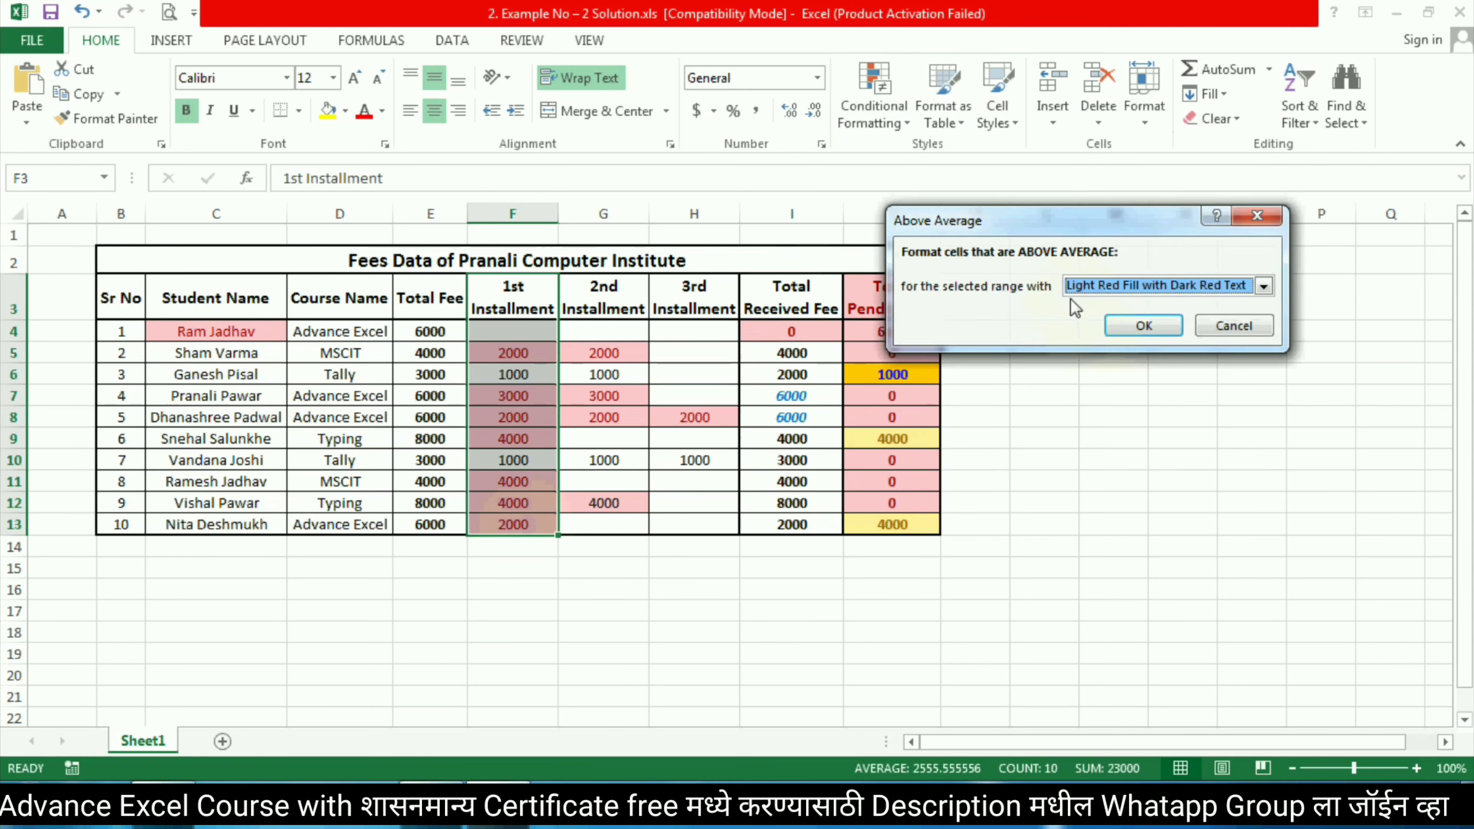
pyautogui.click(1125, 328)
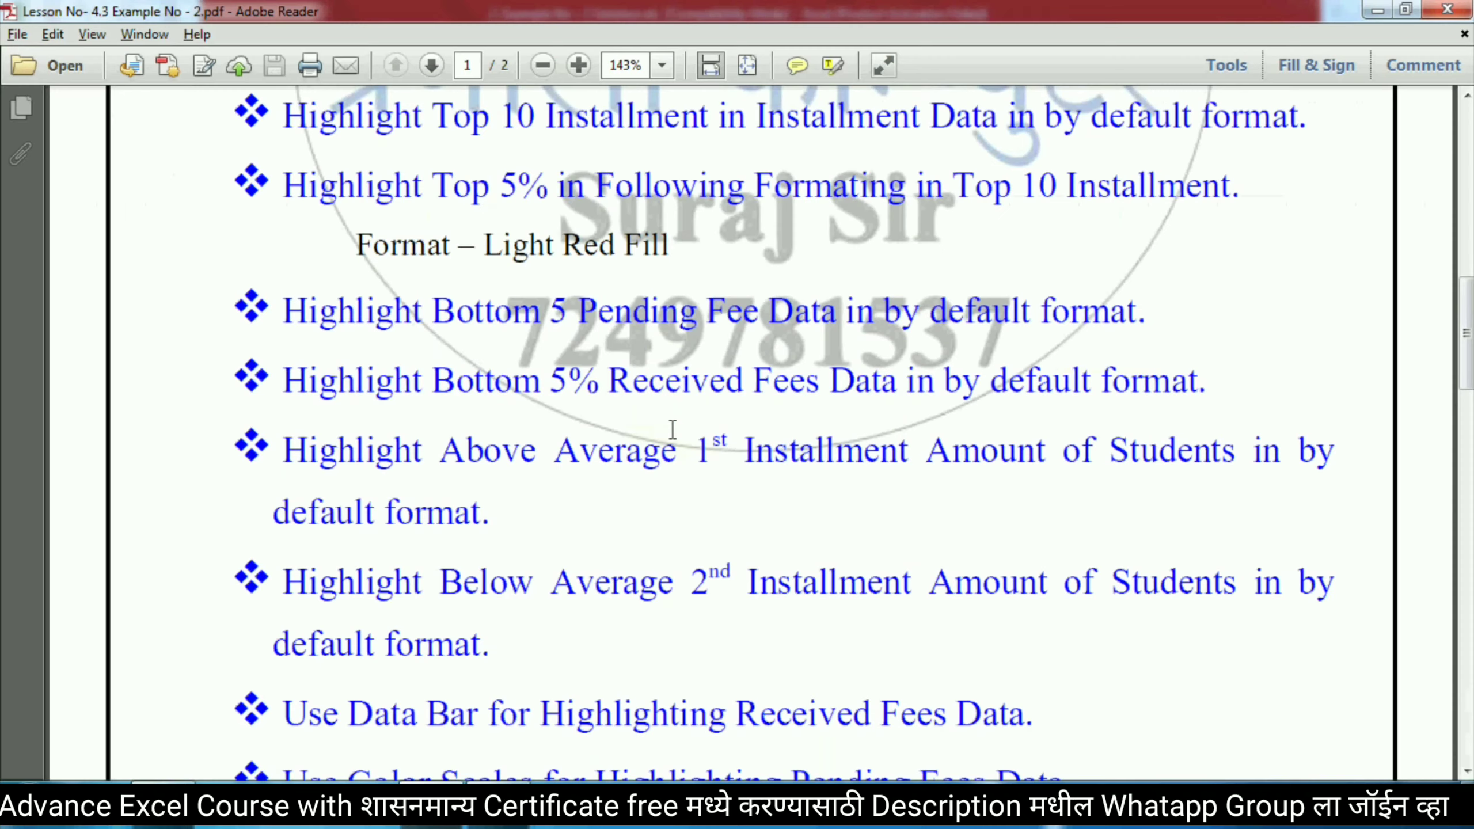
# - Add a Below Average rule with default light red fill to 2nd Installment G3:G13
pyautogui.hotkey('alt', 'Tab')
pyautogui.hotkey('alt', 'Tab')
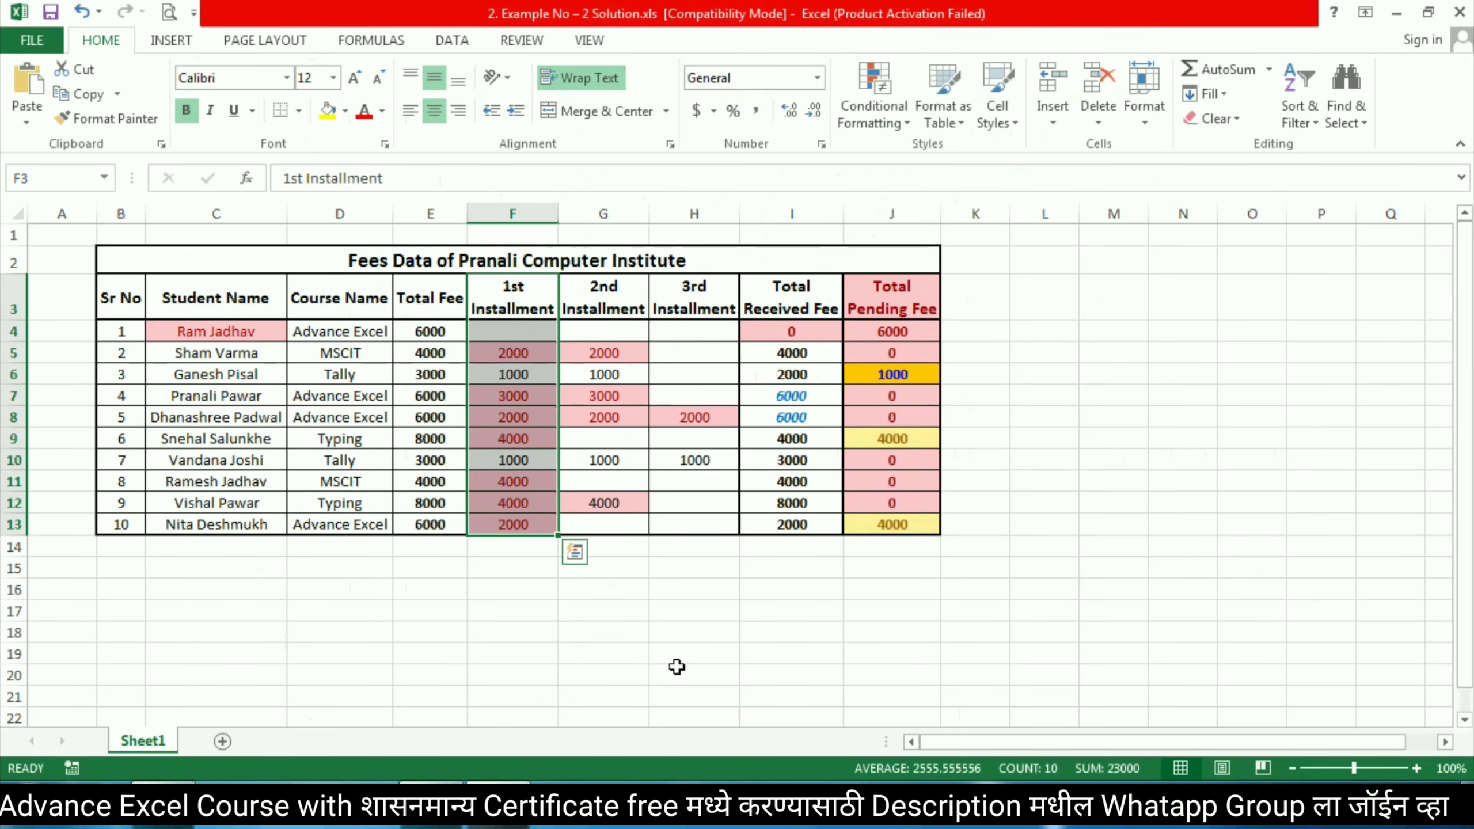
pyautogui.moveTo(603, 297); pyautogui.dragTo(603, 524)
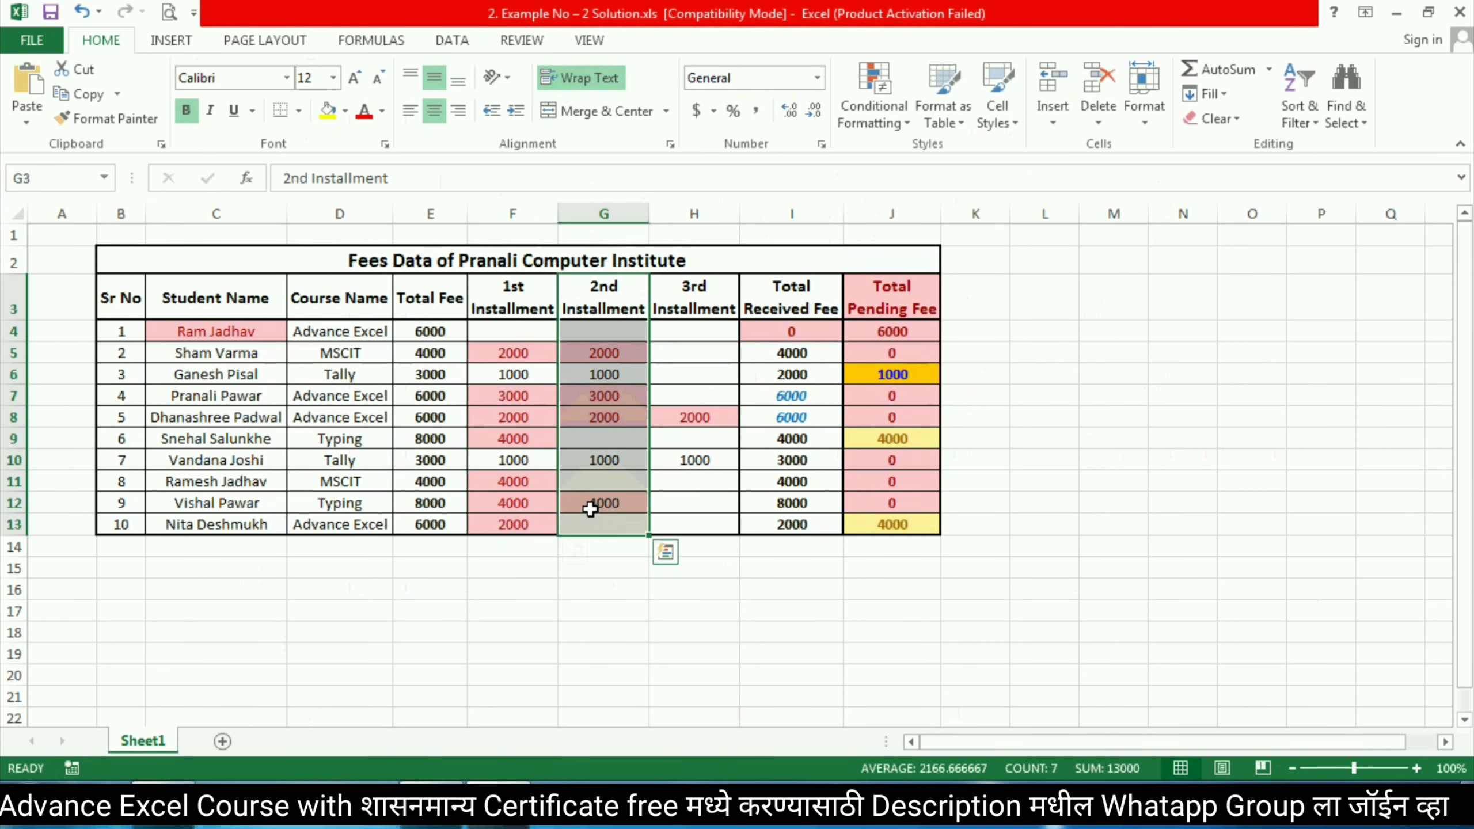
pyautogui.click(871, 94)
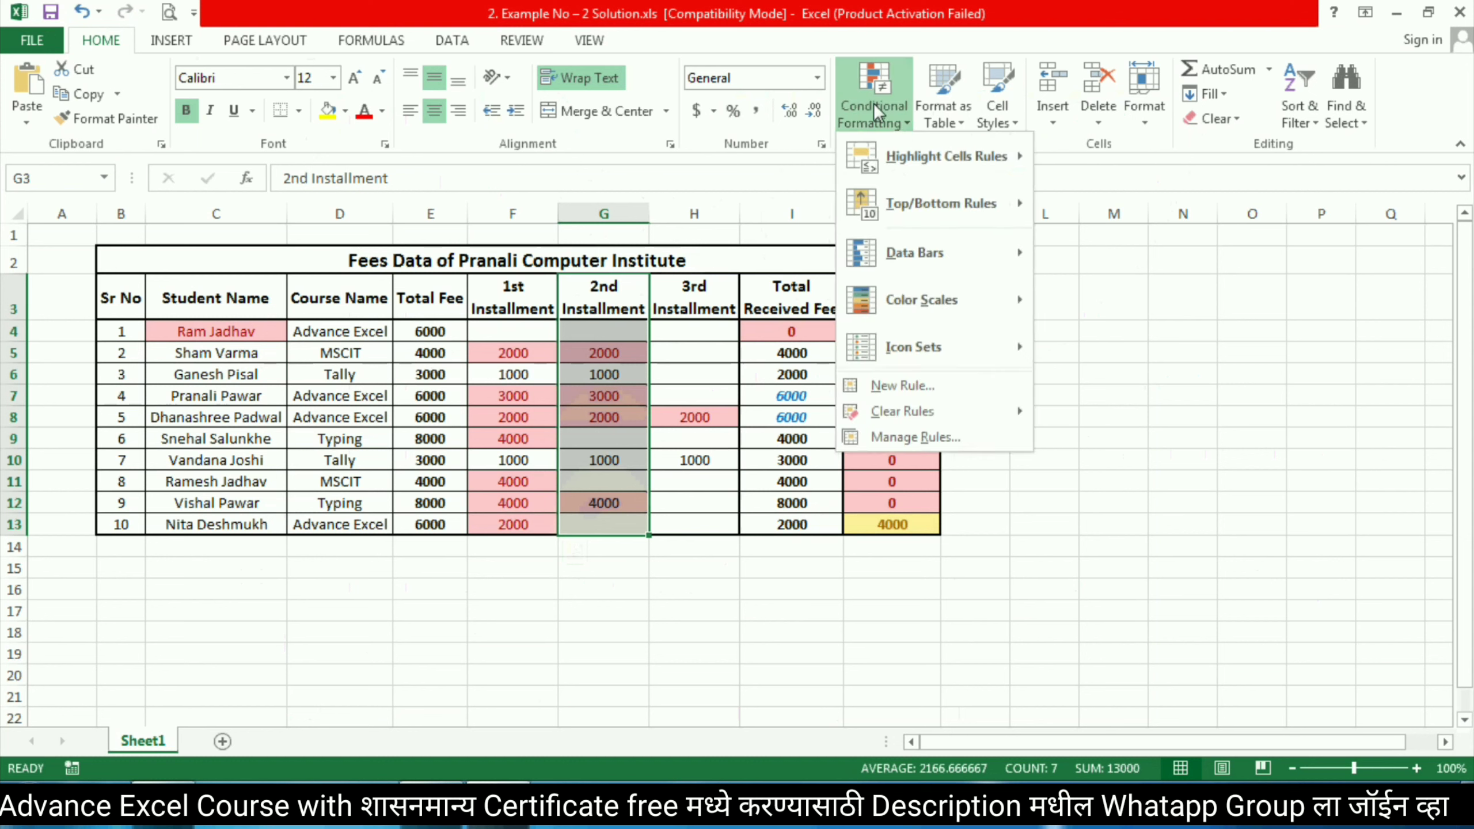
pyautogui.moveTo(935, 203)
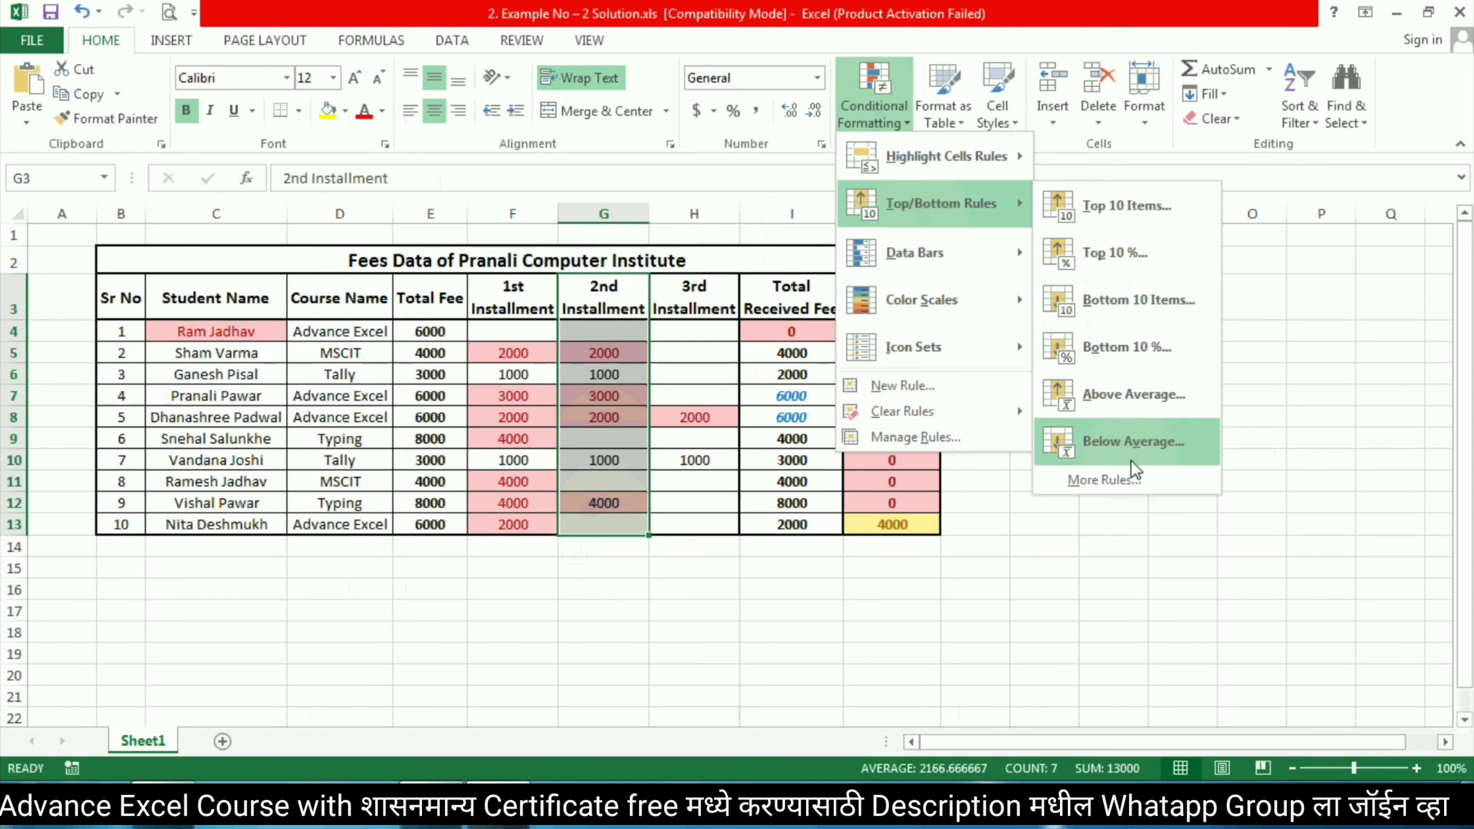
pyautogui.click(1140, 446)
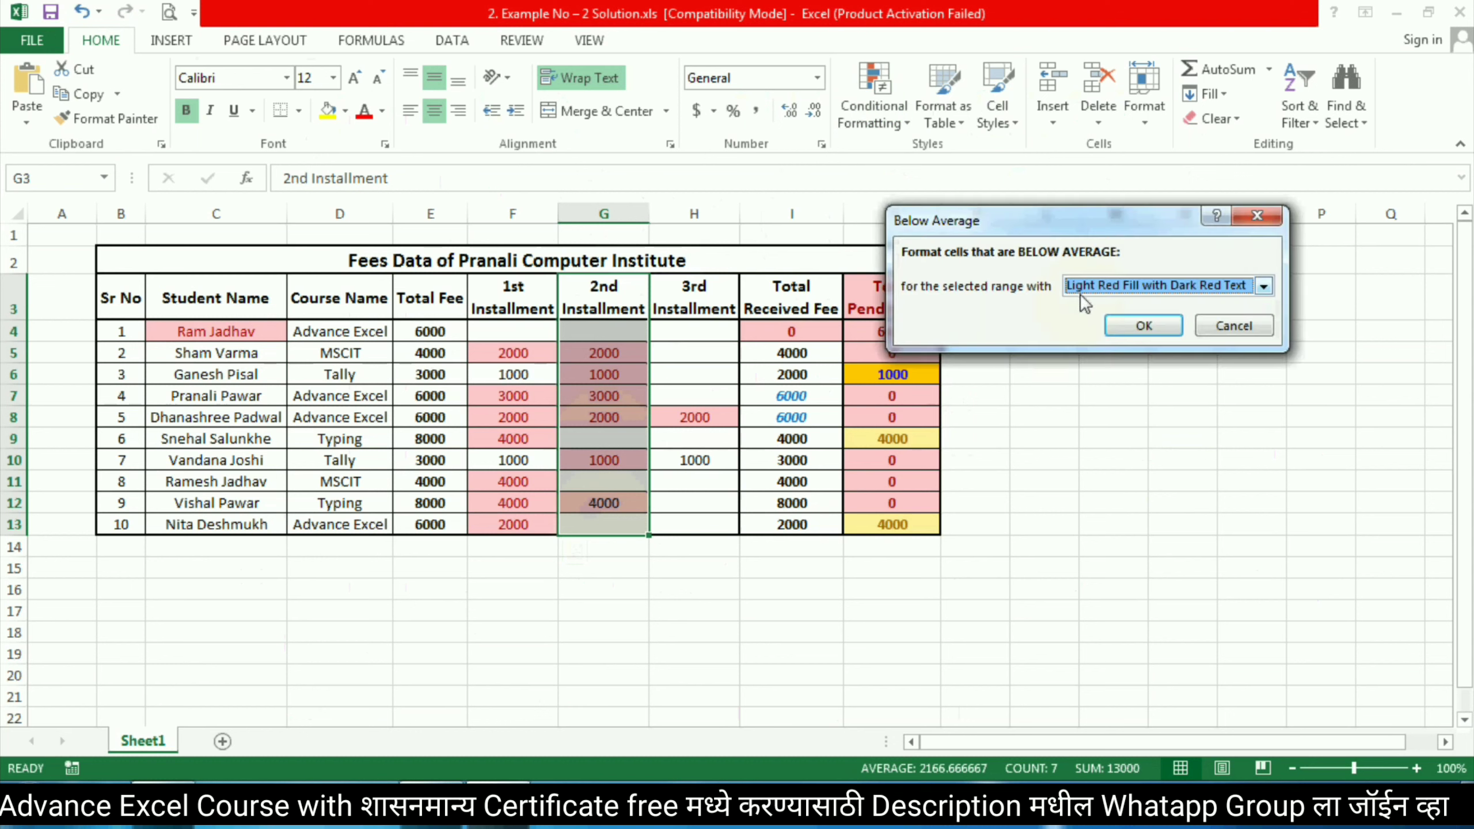
pyautogui.click(1128, 328)
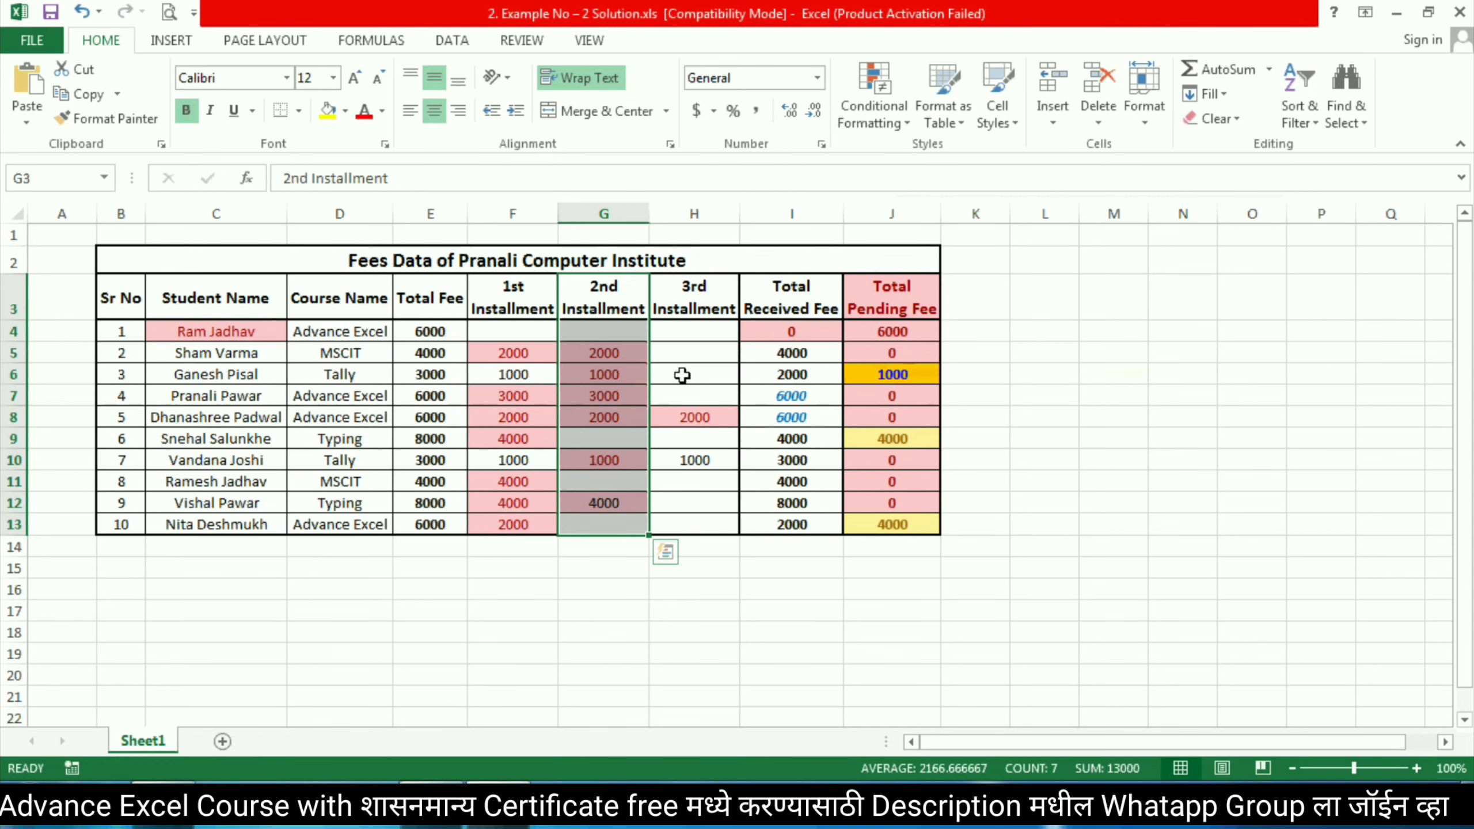
# - Read the data-bars task in the lesson PDF, then return to the fees workbook
pyautogui.hotkey('alt', 'Tab')
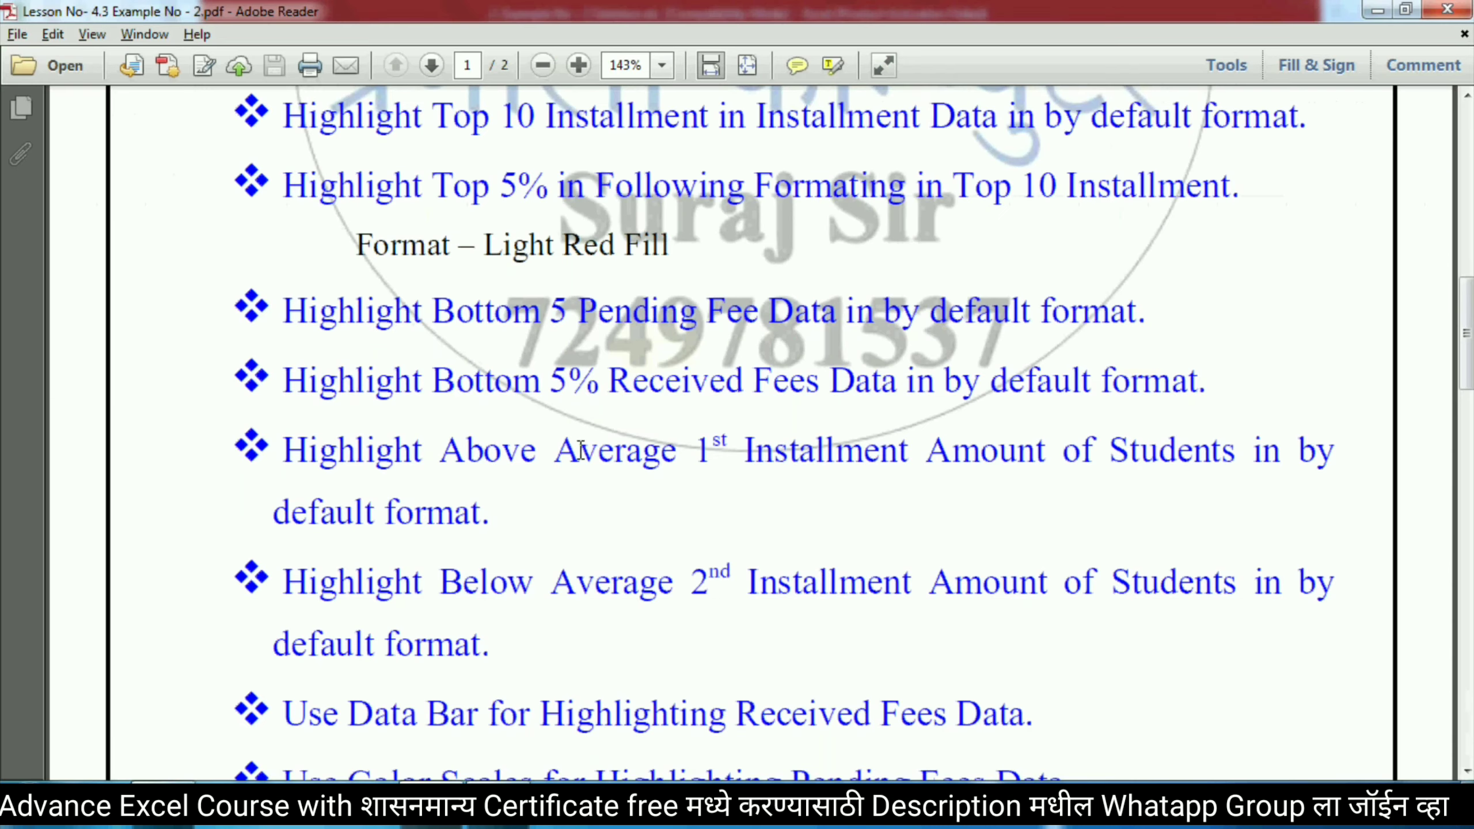
pyautogui.scroll(-2, 558, 510)
pyautogui.scroll(-3, 559, 504)
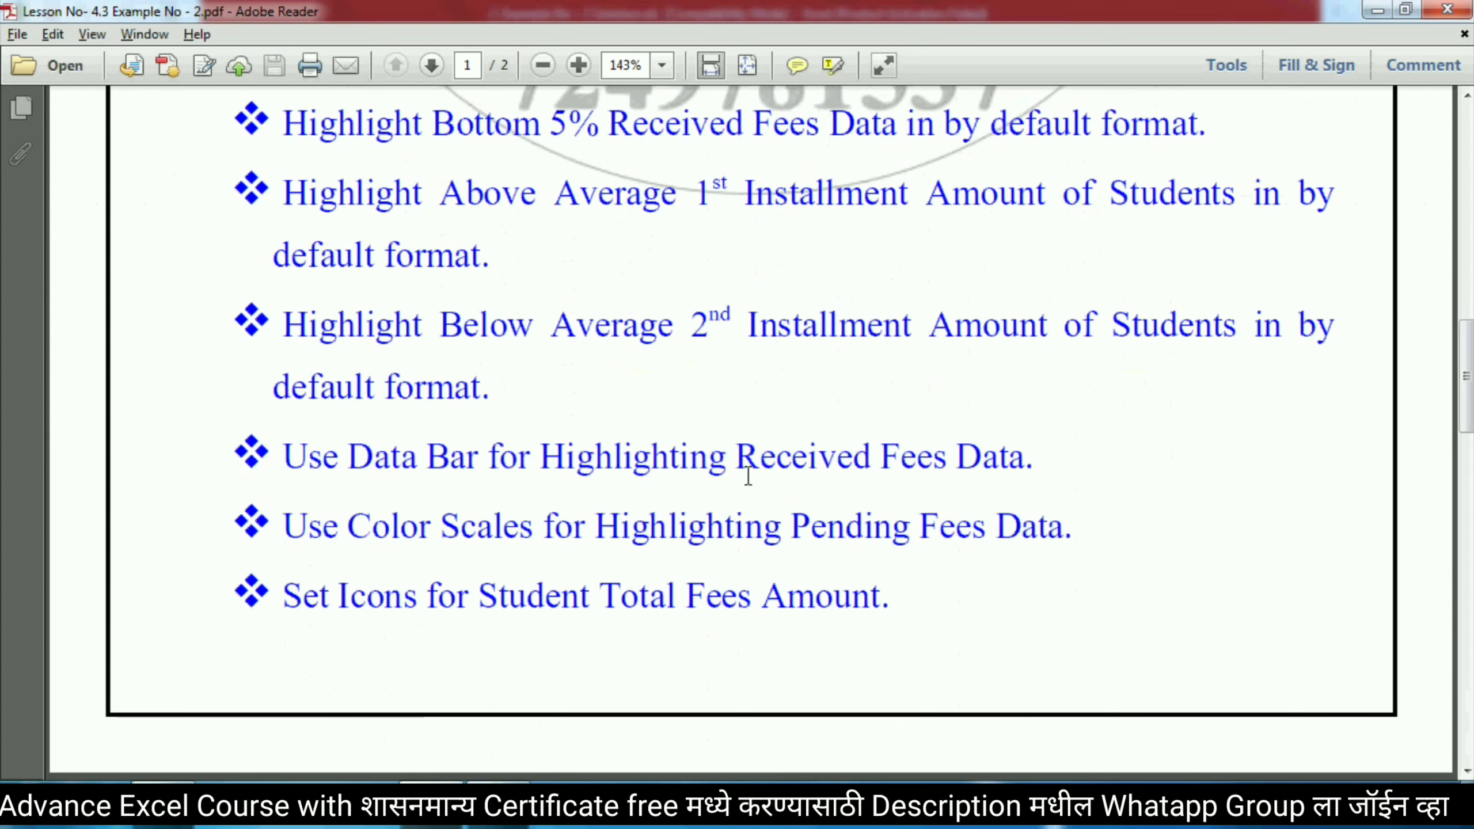
pyautogui.hotkey('alt', 'Tab')
# - Apply Blue Gradient Fill data bars to the Total Received Fee cells I3:I13
pyautogui.moveTo(770, 314); pyautogui.dragTo(783, 521)
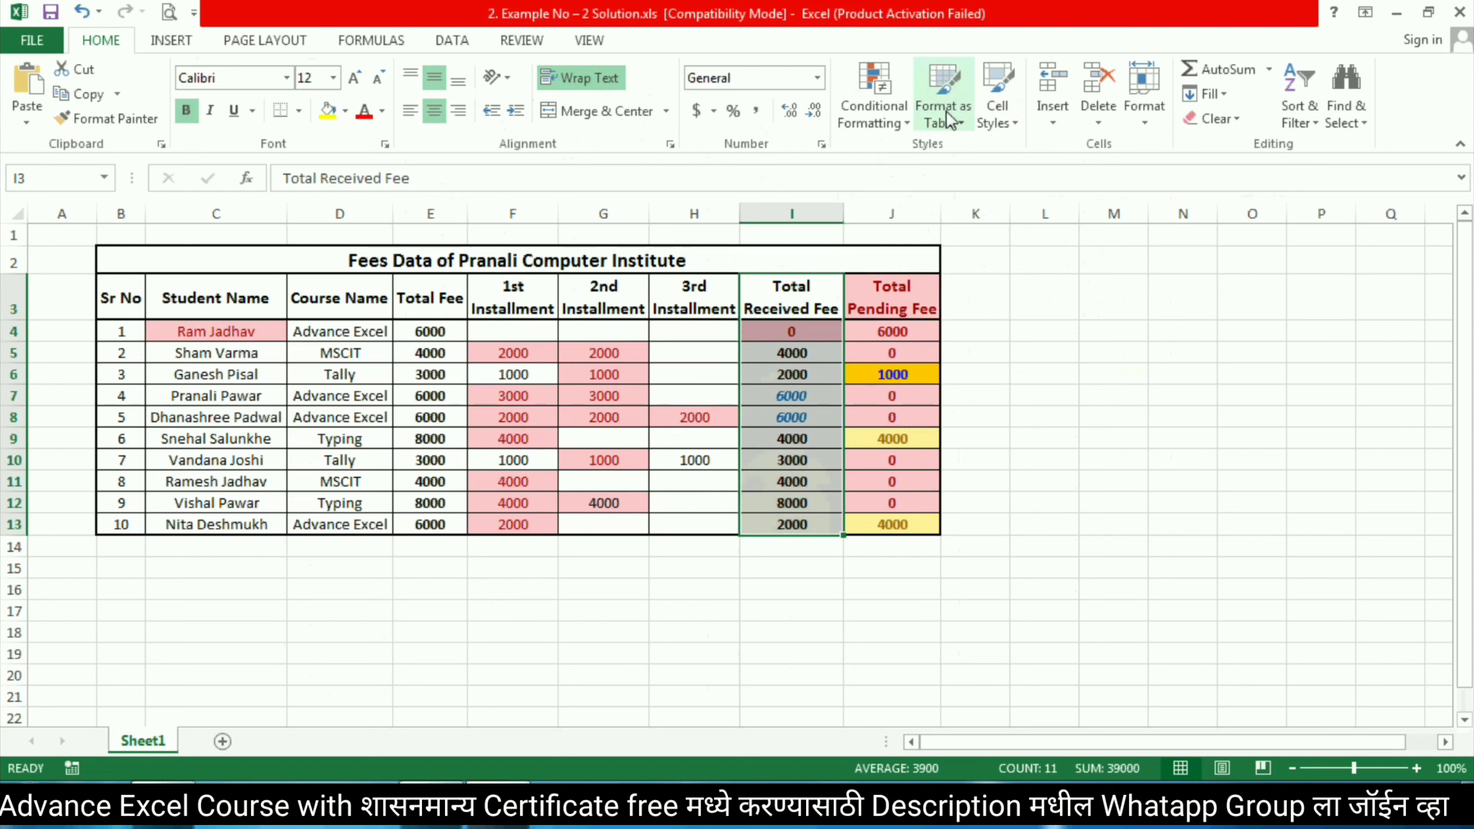
pyautogui.click(894, 110)
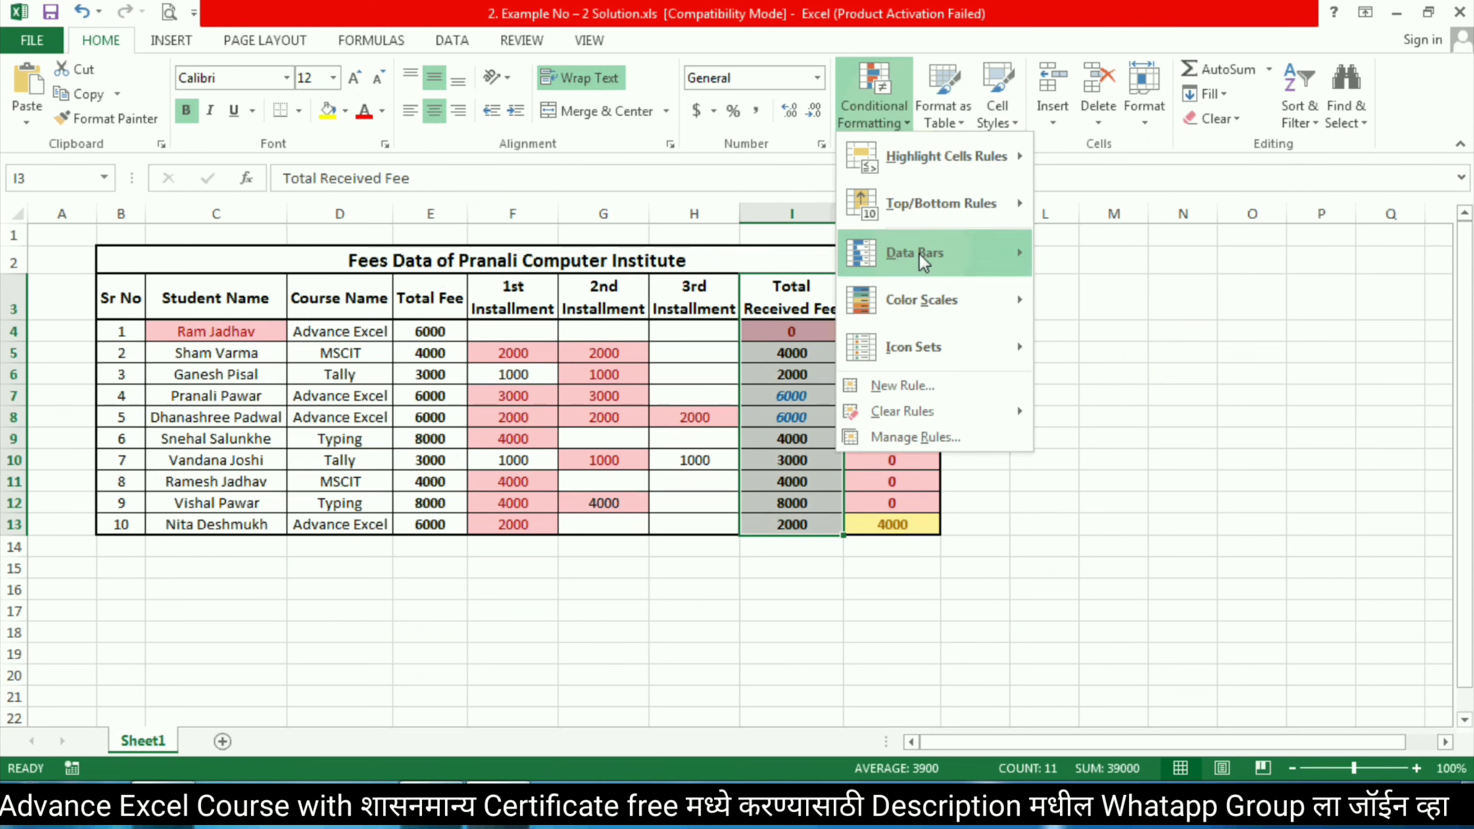
pyautogui.moveTo(914, 252)
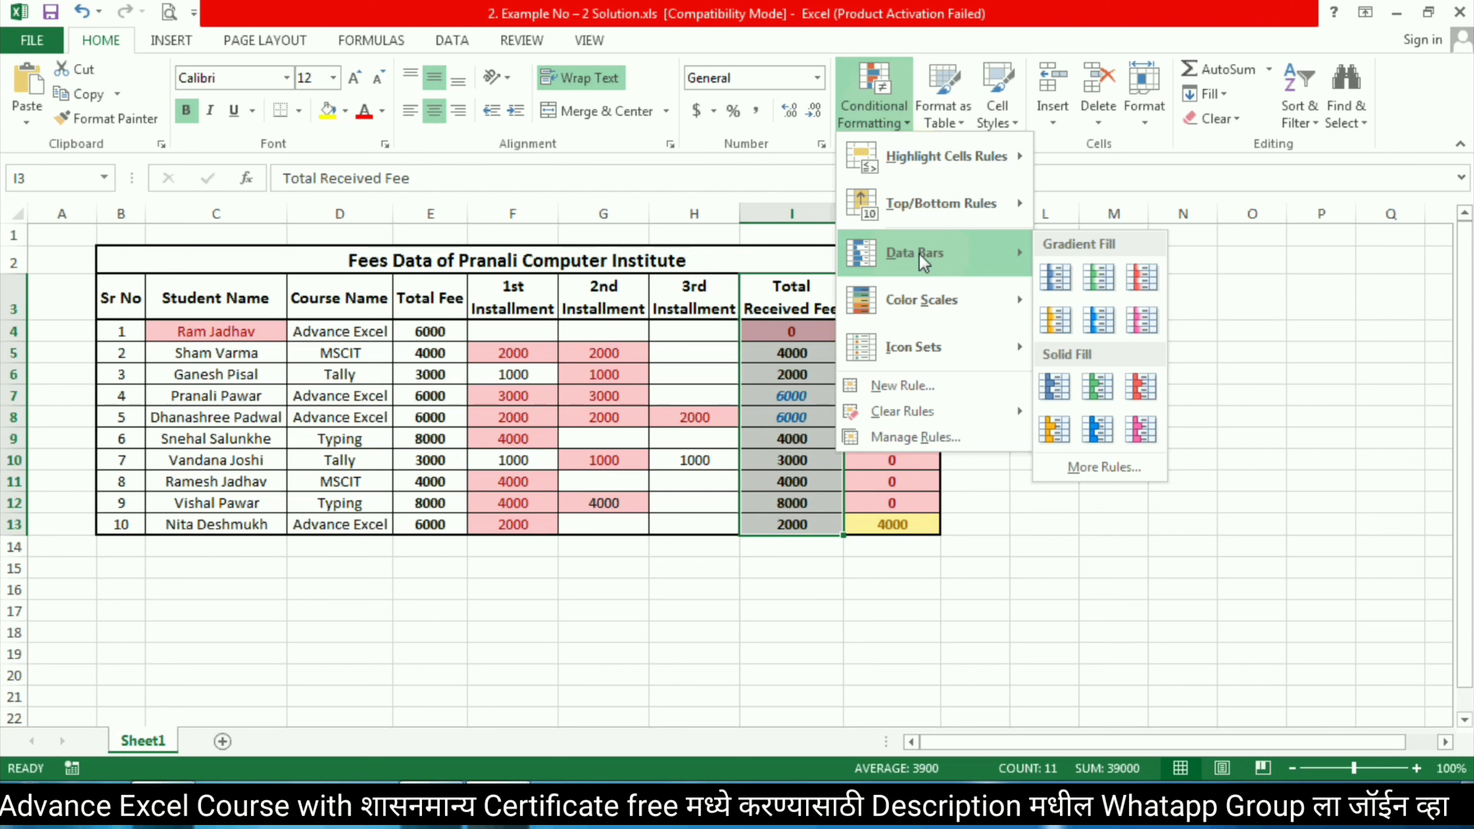
pyautogui.click(1065, 277)
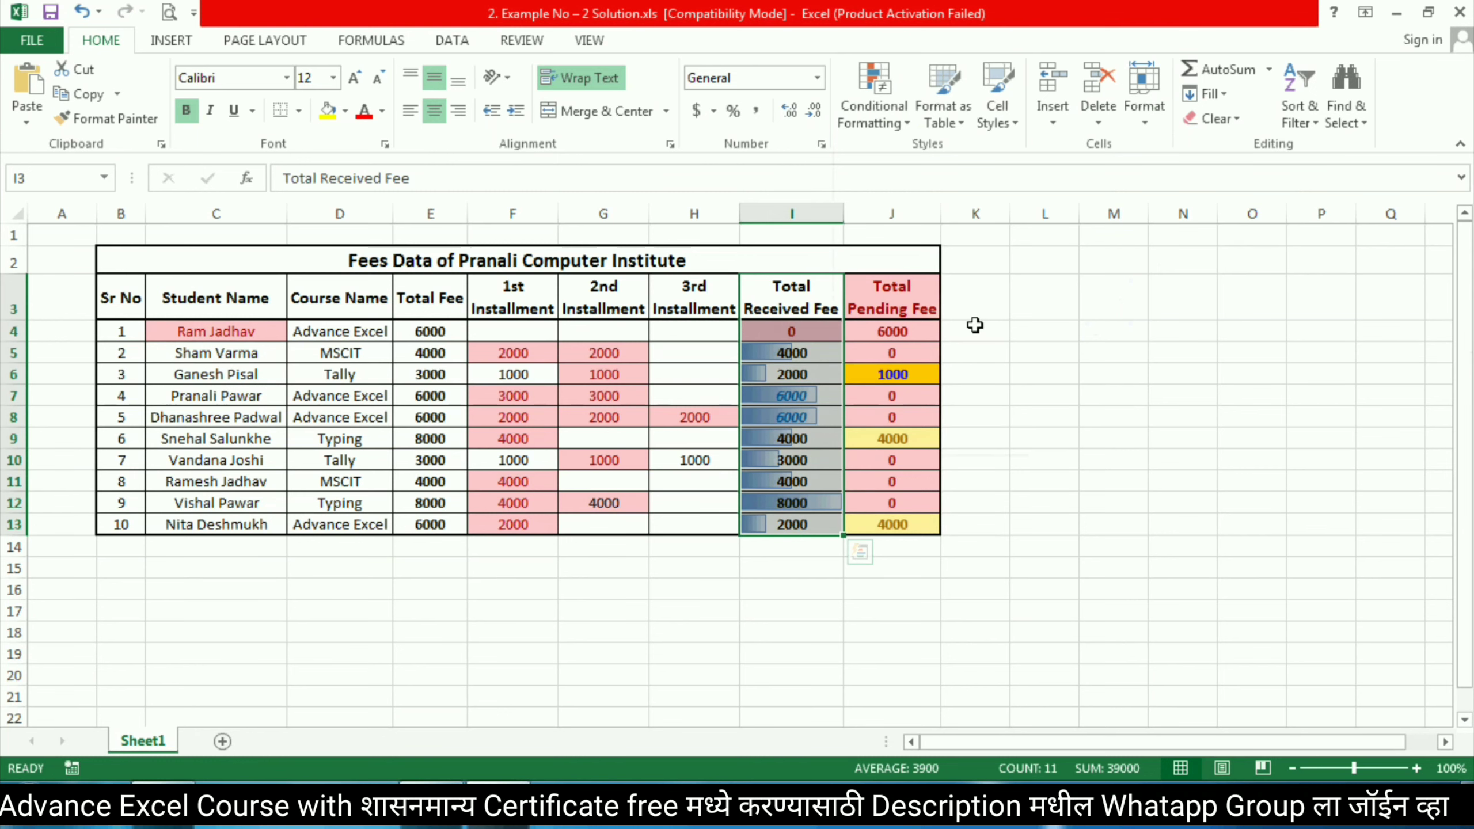
# - Check the next task in the lesson PDF and return to Excel
pyautogui.hotkey('alt', 'Tab')
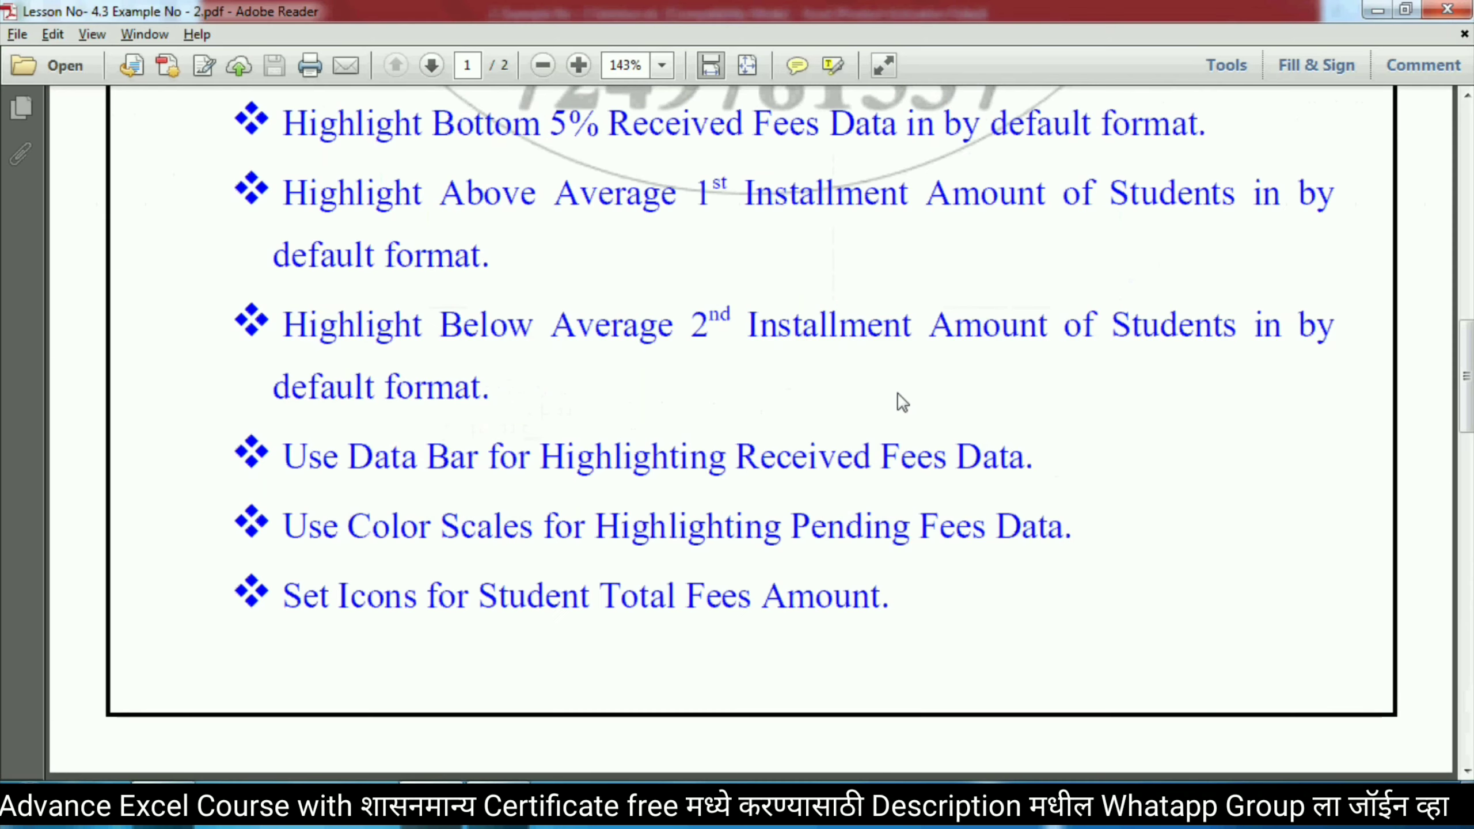
pyautogui.scroll(-1, 609, 459)
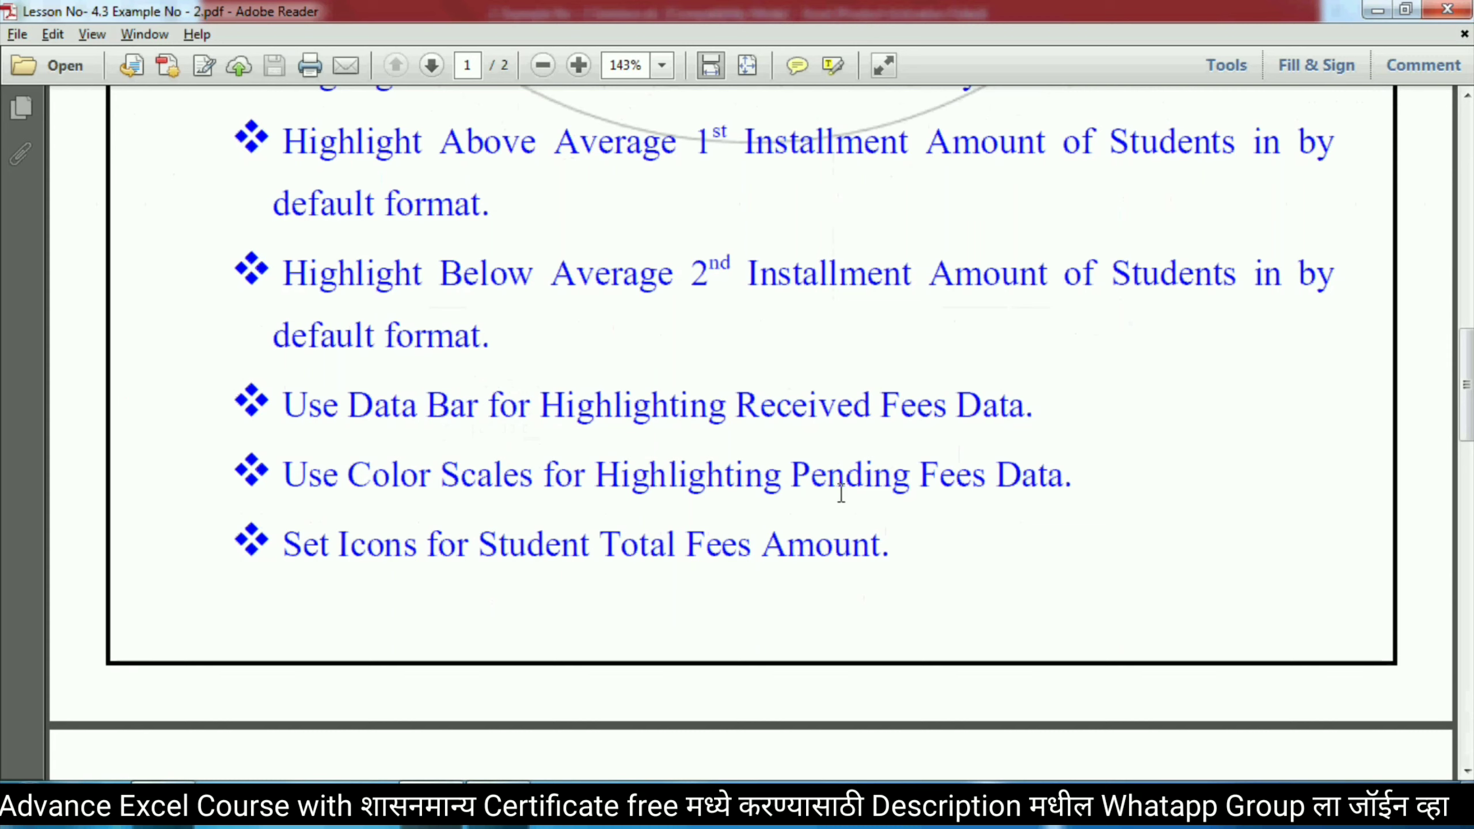
pyautogui.hotkey('alt', 'Tab')
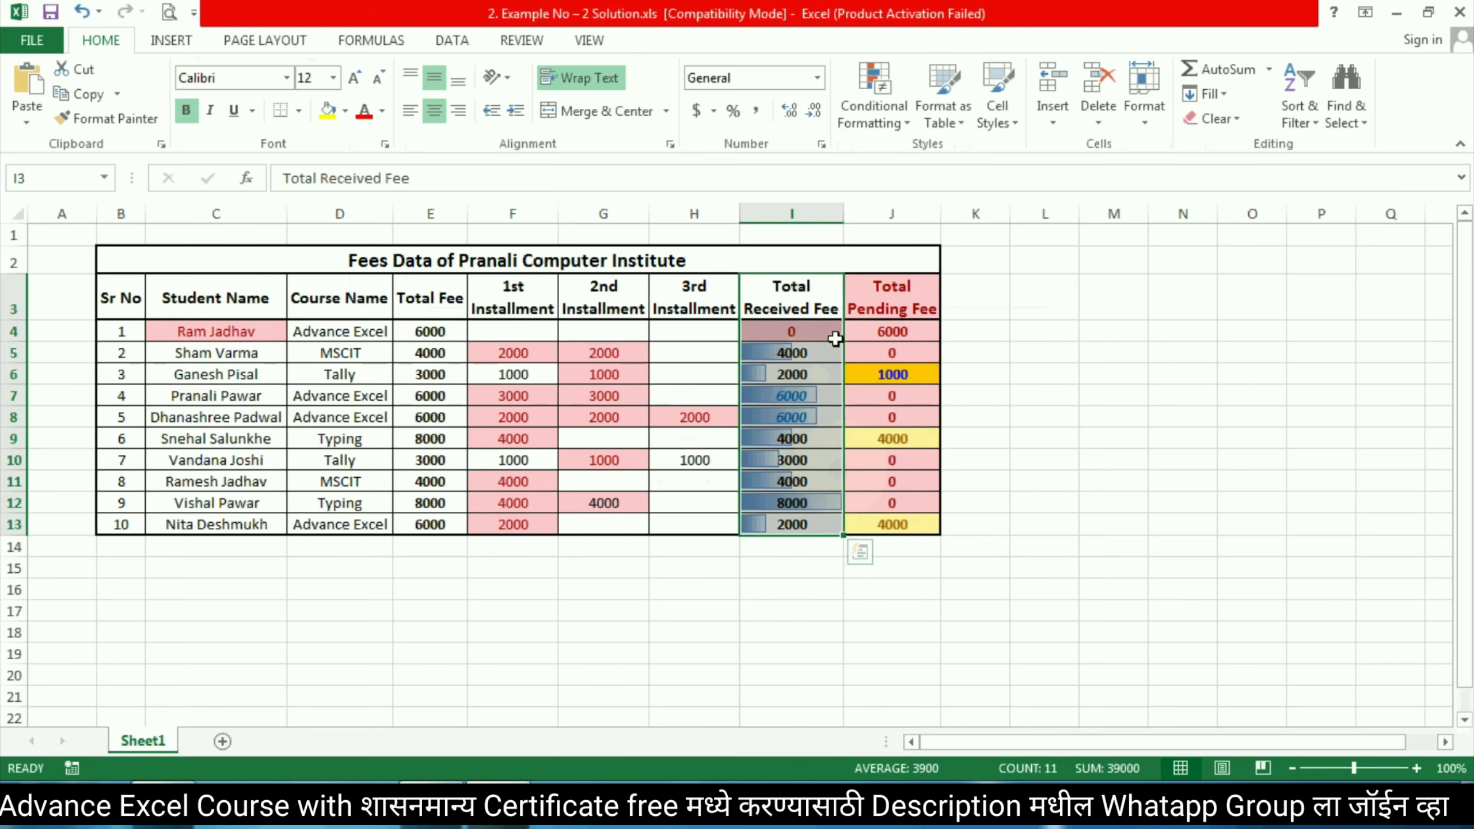
# - Apply the Green-Yellow-Red colour scale to Total Pending Fee cells J3:J13
pyautogui.moveTo(892, 296); pyautogui.dragTo(887, 510)
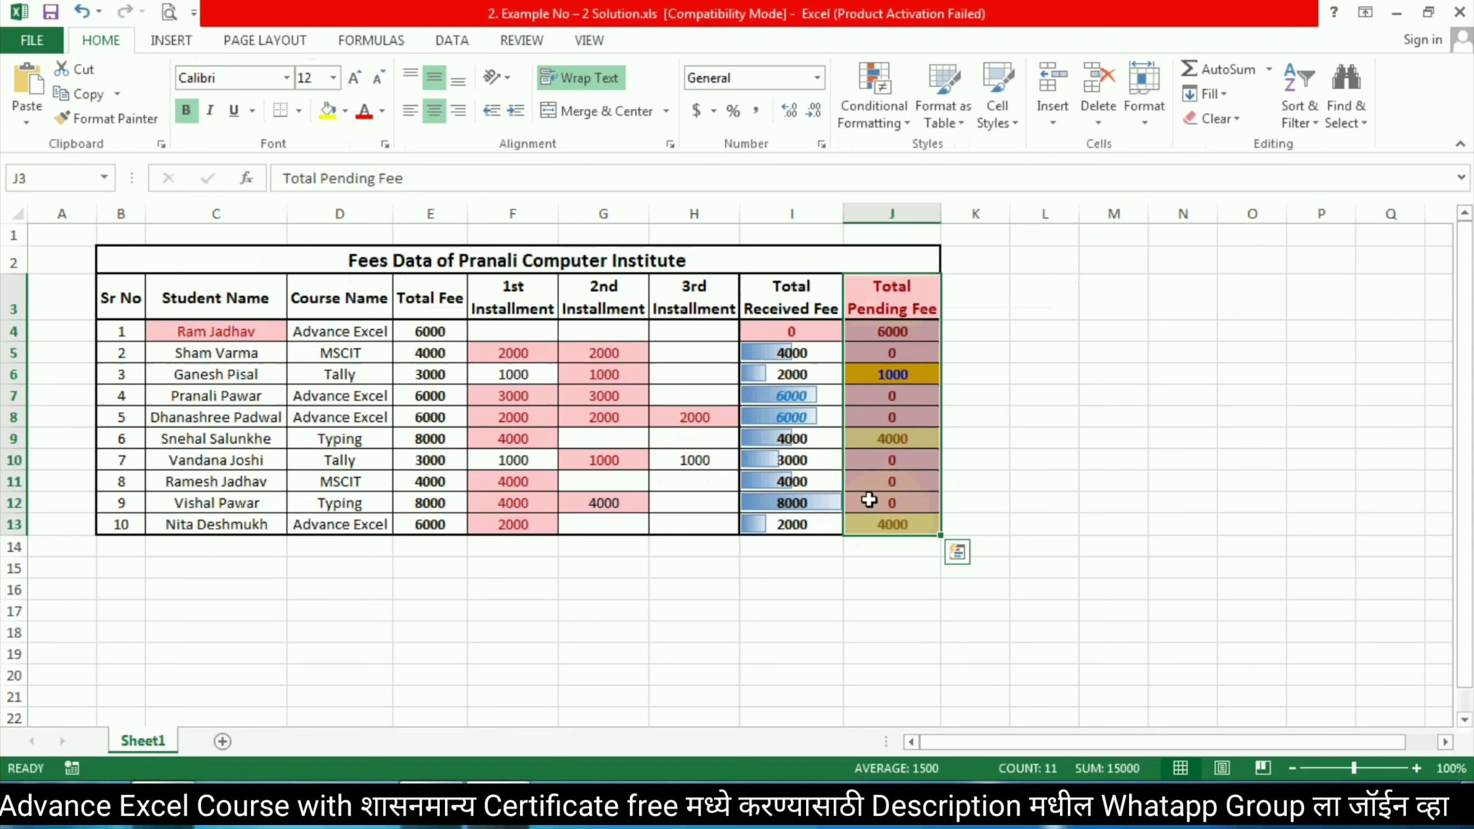
pyautogui.click(887, 123)
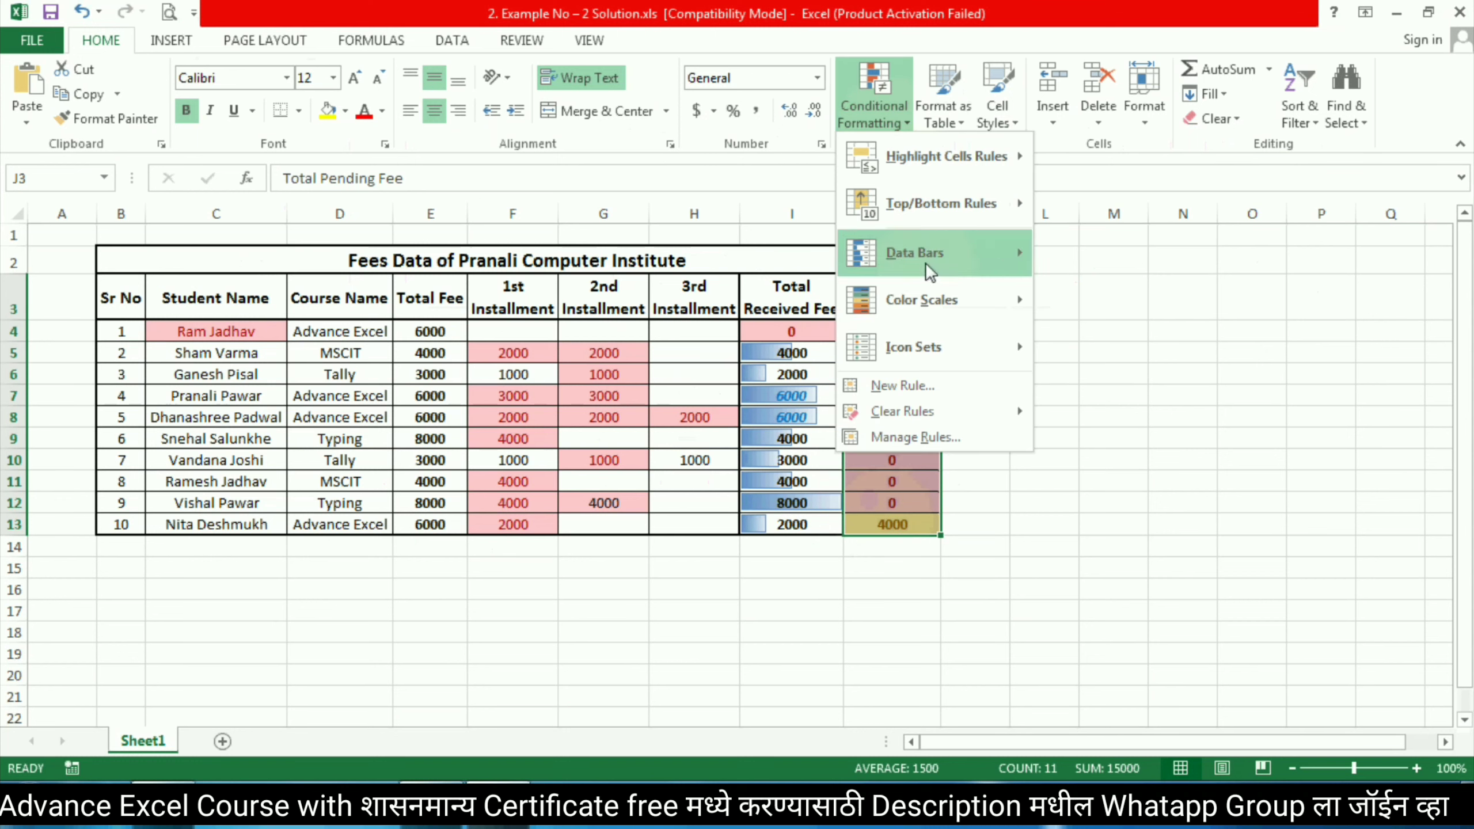
pyautogui.moveTo(921, 300)
pyautogui.click(1054, 299)
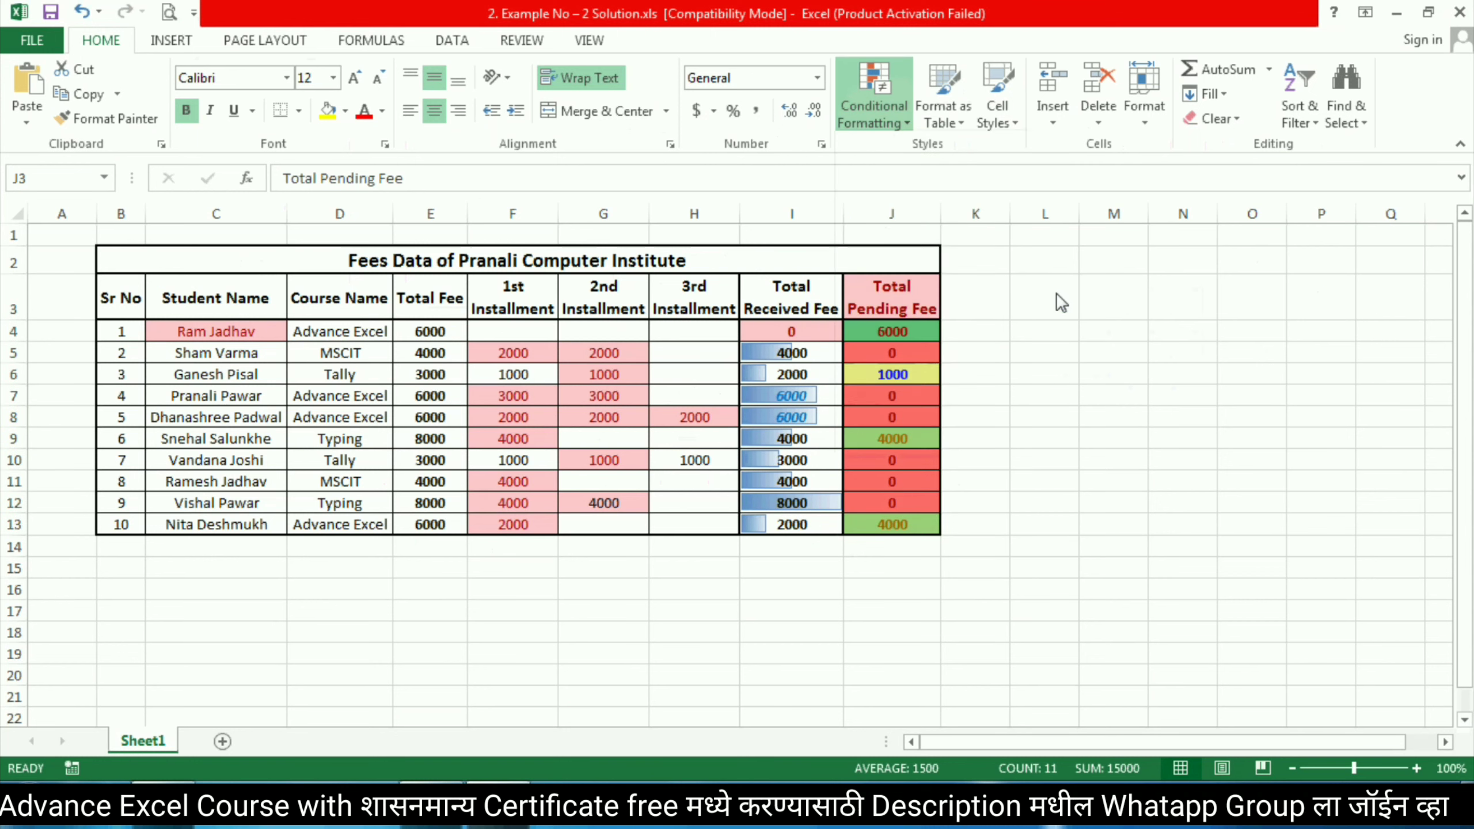
pyautogui.click(1033, 355)
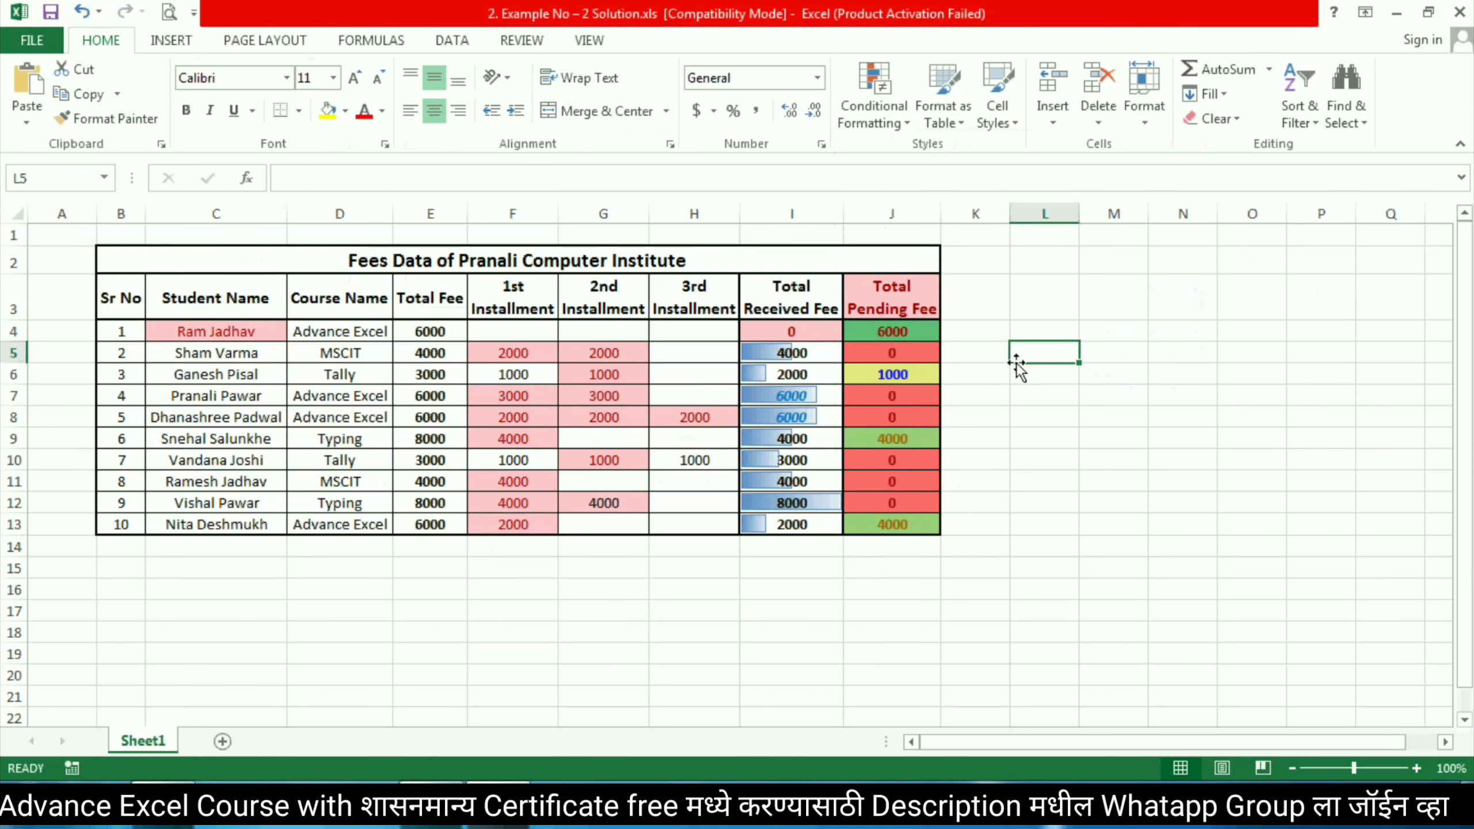
# - Check the lesson PDF, then select the Total Fee cells E3:E13
pyautogui.hotkey('alt', 'Tab')
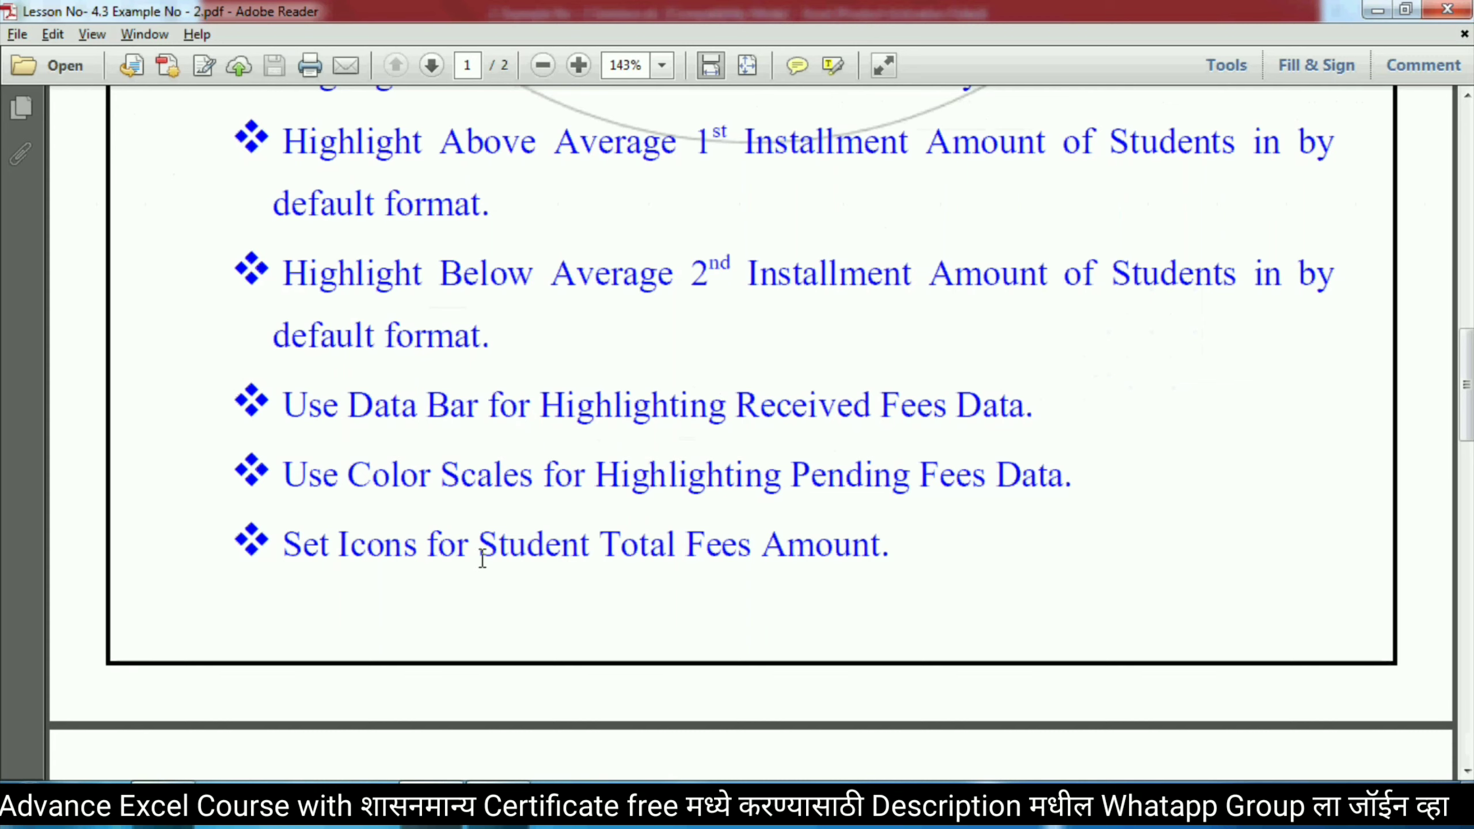
pyautogui.hotkey('alt', 'Tab')
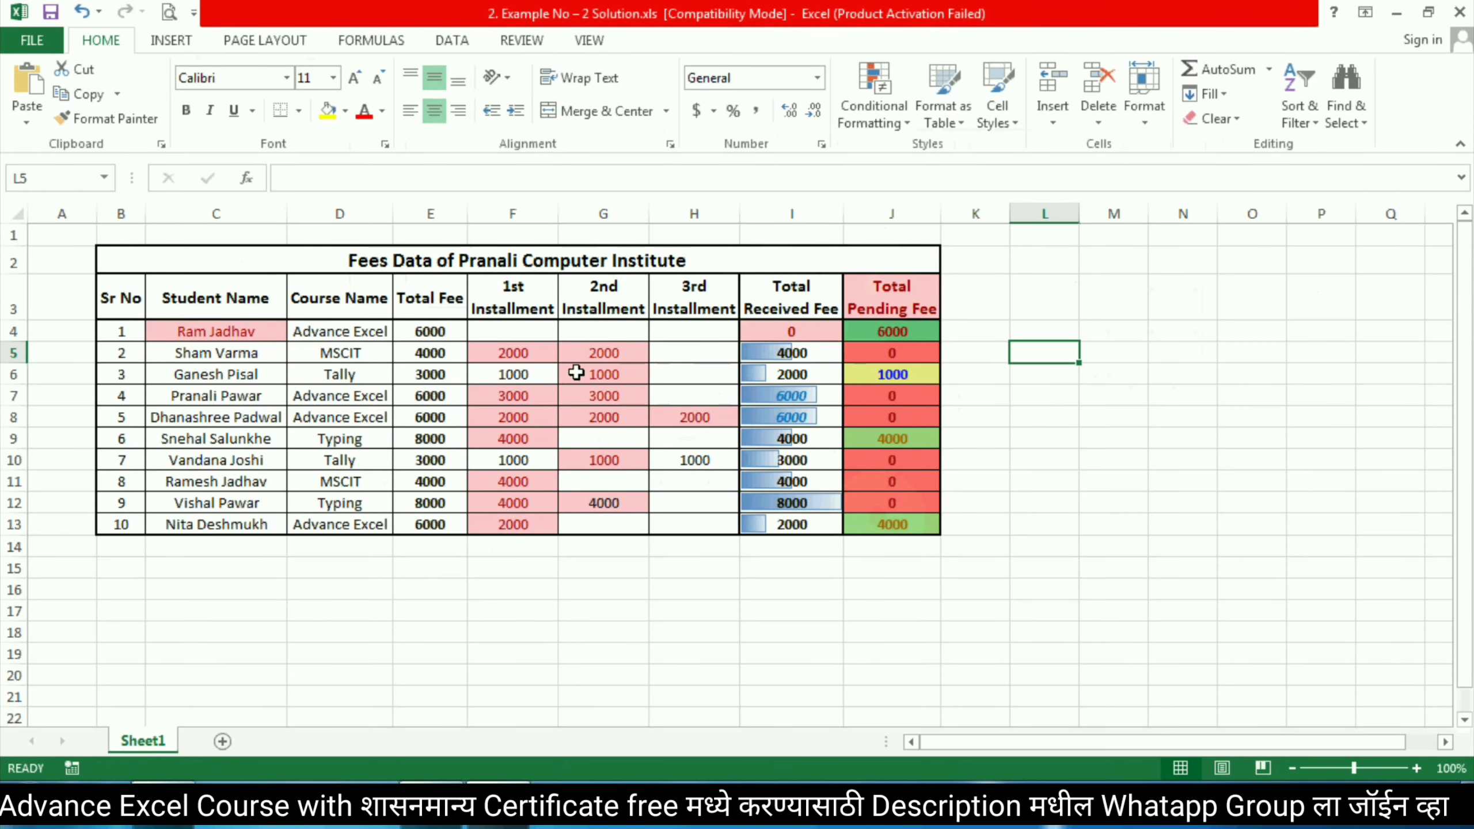
pyautogui.moveTo(419, 299); pyautogui.dragTo(430, 525)
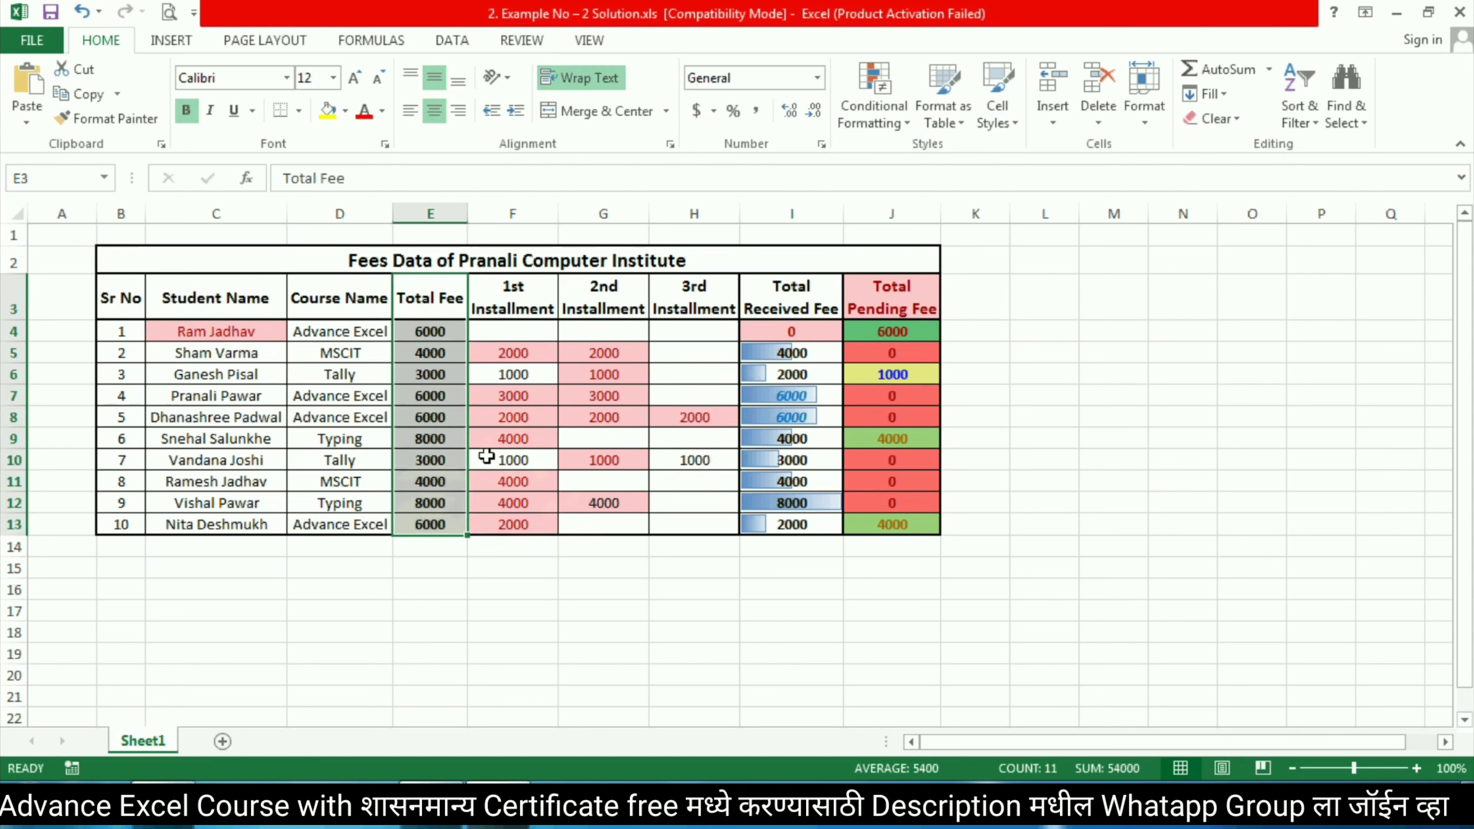
# - Add the 3 Arrows (Colored) icon set to Total Fee, then view page 2 of the lesson PDF
pyautogui.click(869, 90)
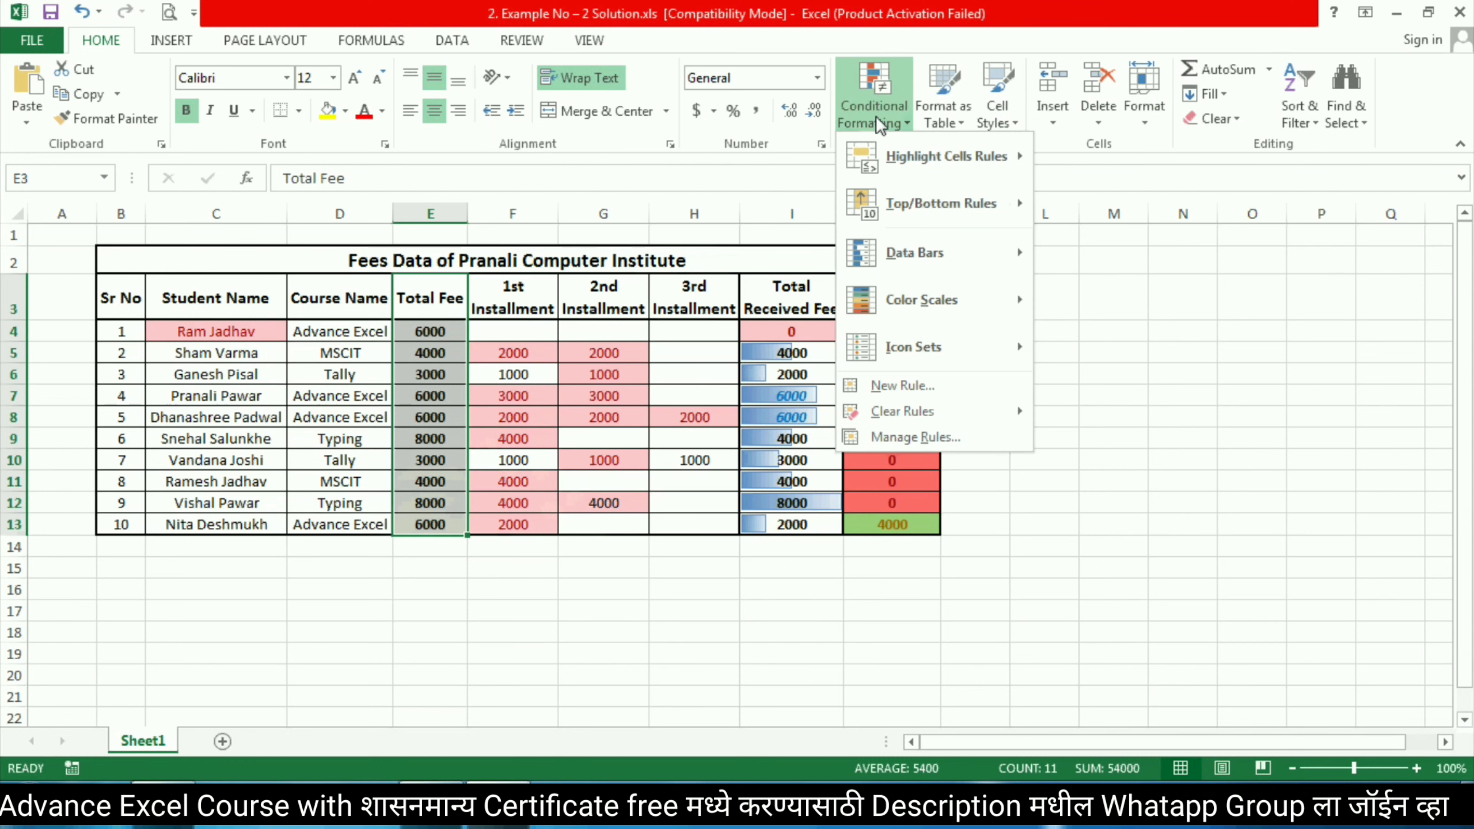
pyautogui.moveTo(913, 346)
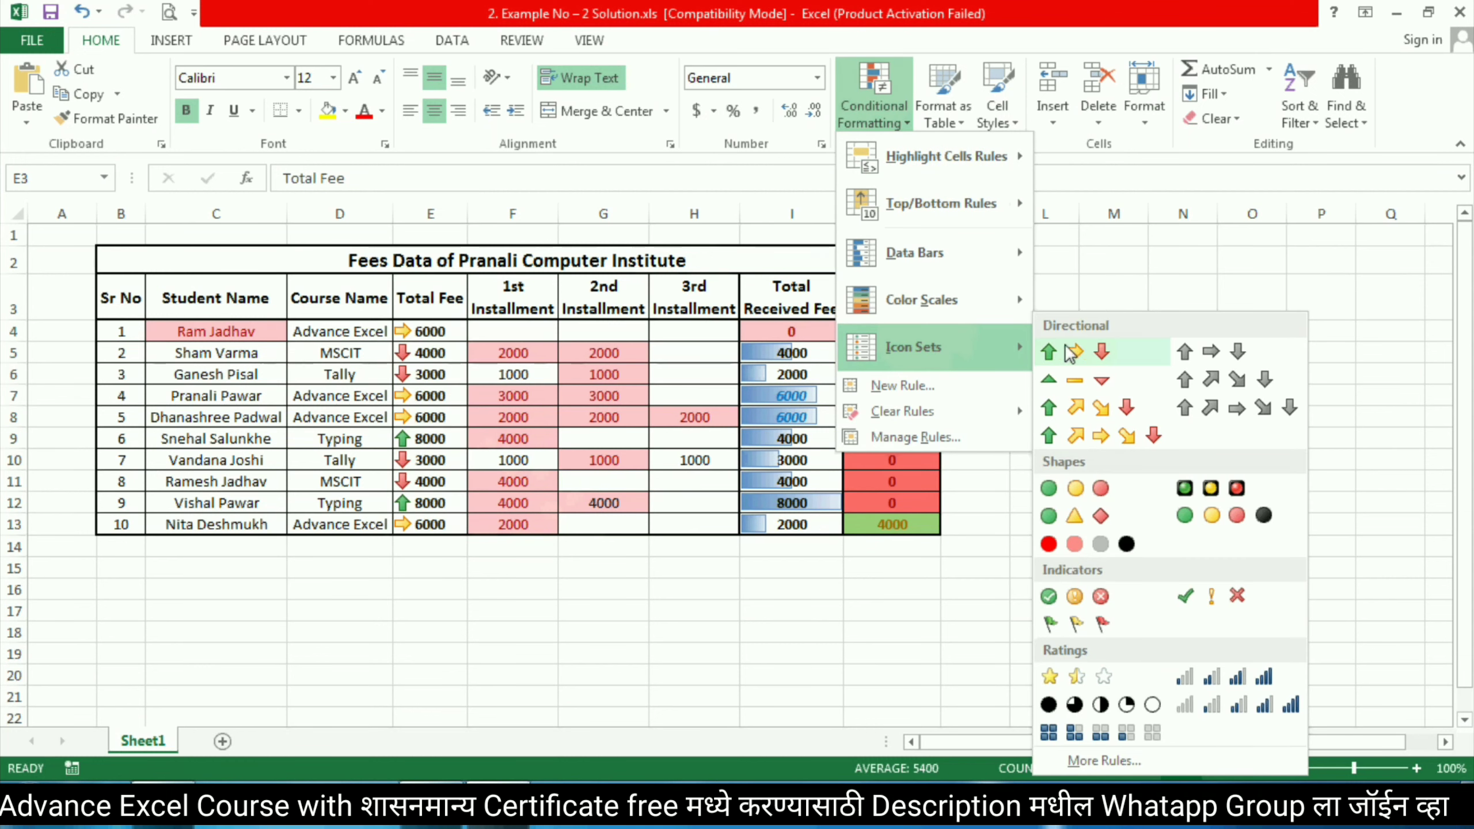
pyautogui.click(1087, 354)
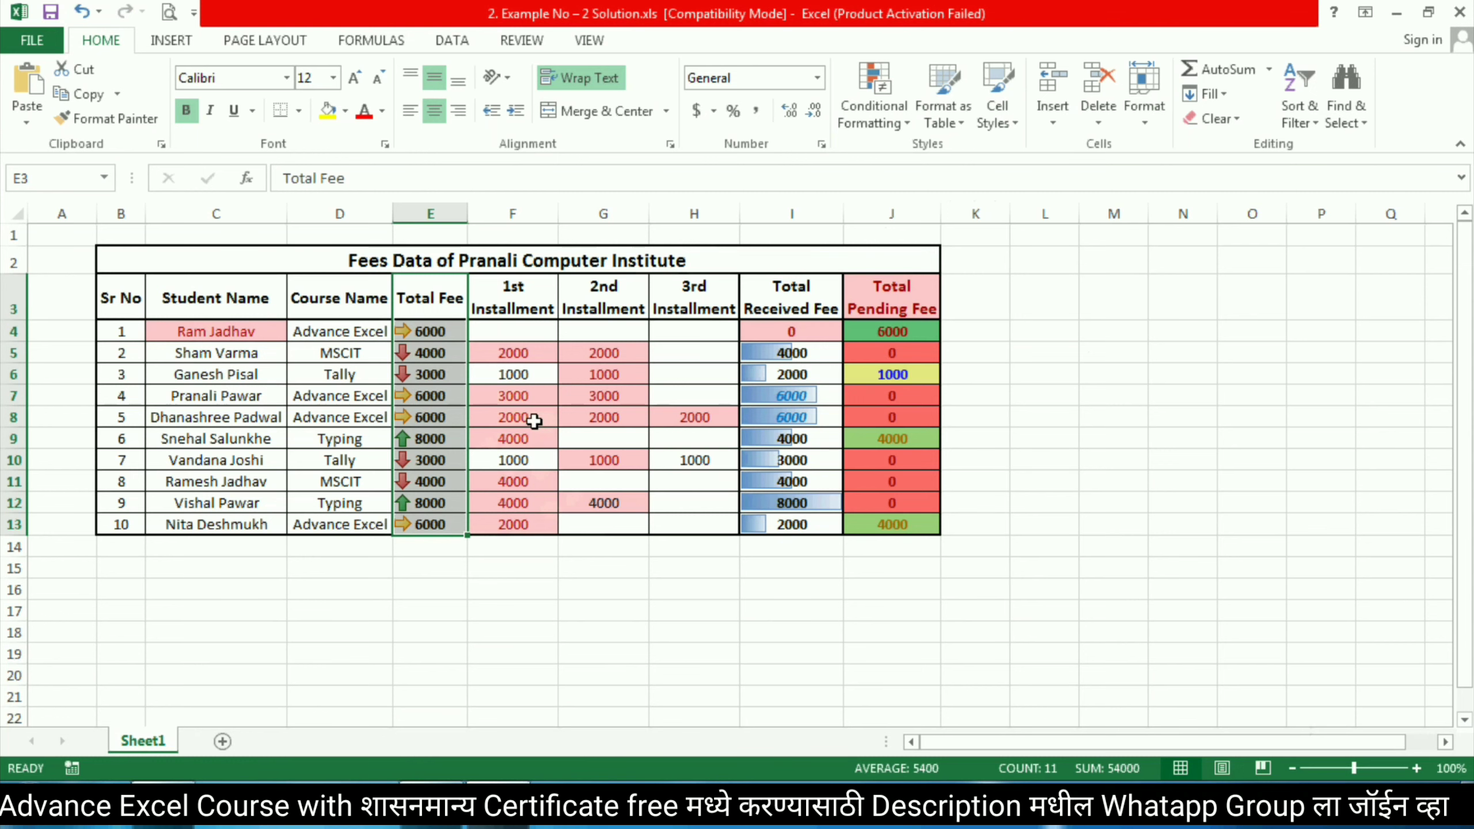
pyautogui.hotkey('alt', 'Tab')
pyautogui.scroll(-6, 558, 459)
pyautogui.scroll(-3, 522, 435)
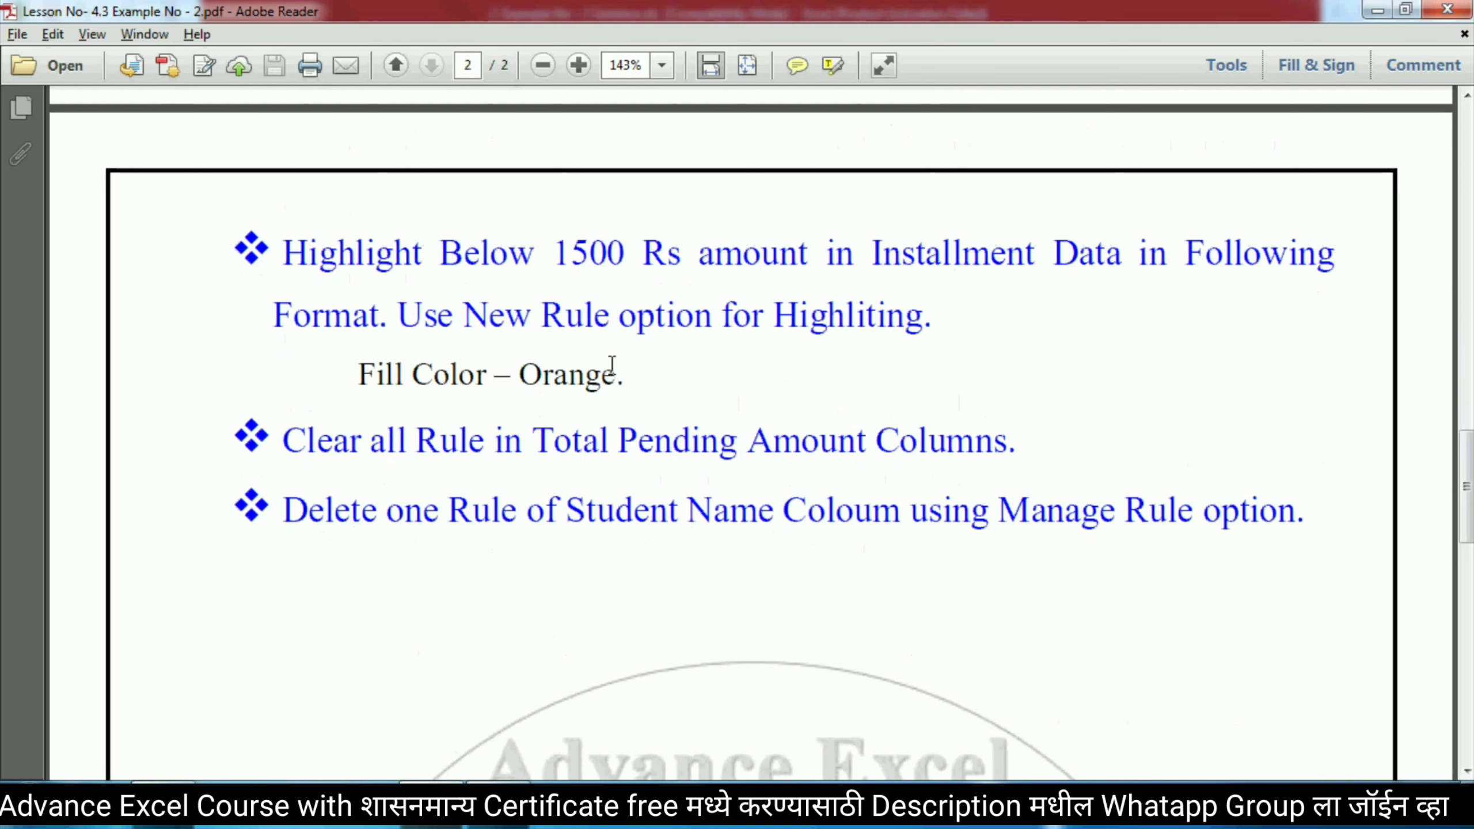
# - Start a new rule on F3:H13 formatting only cells with values less than 1500
pyautogui.hotkey('alt', 'Tab')
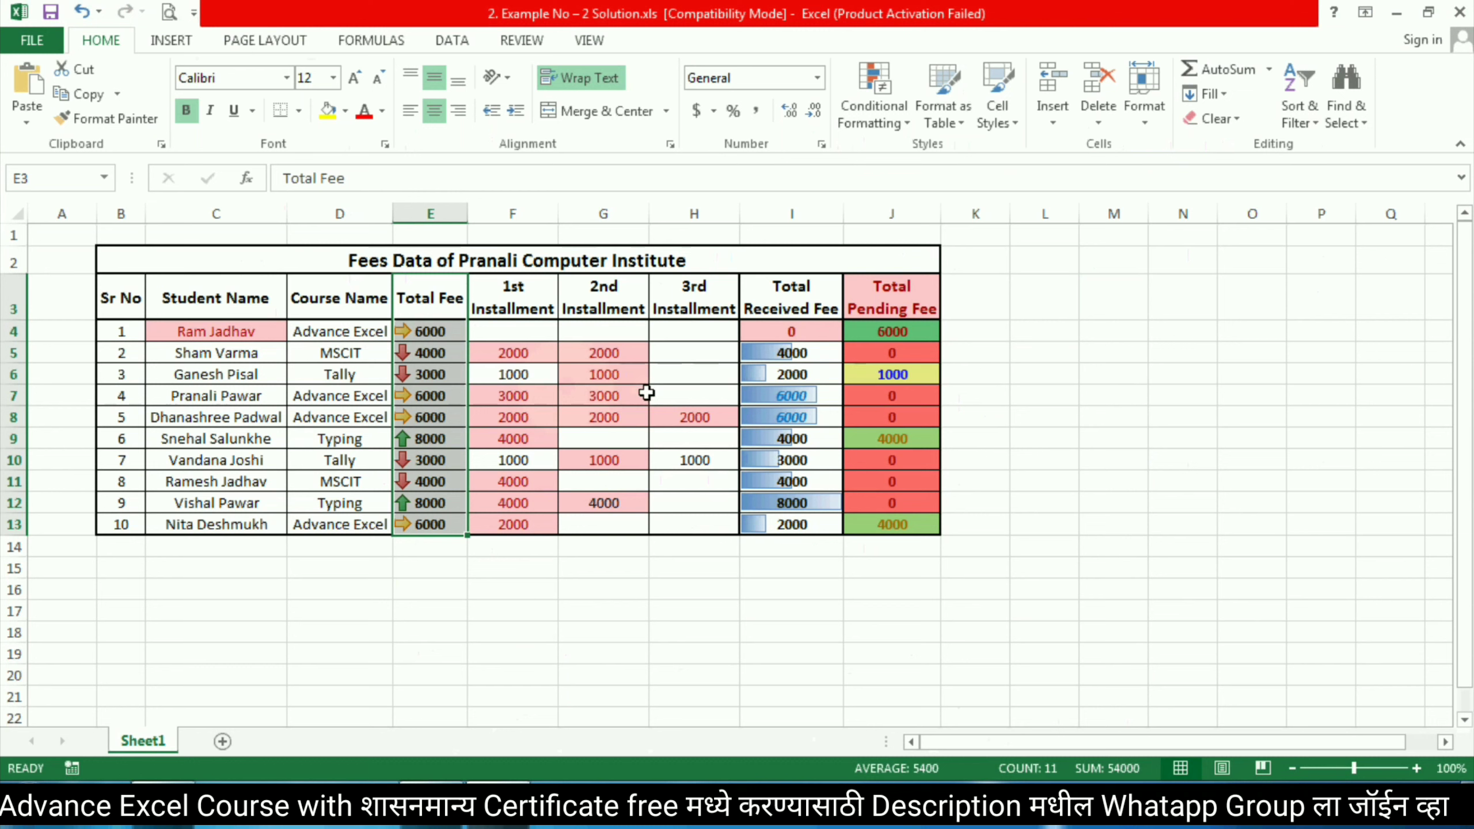
pyautogui.click(602, 423)
pyautogui.moveTo(512, 297); pyautogui.dragTo(694, 517)
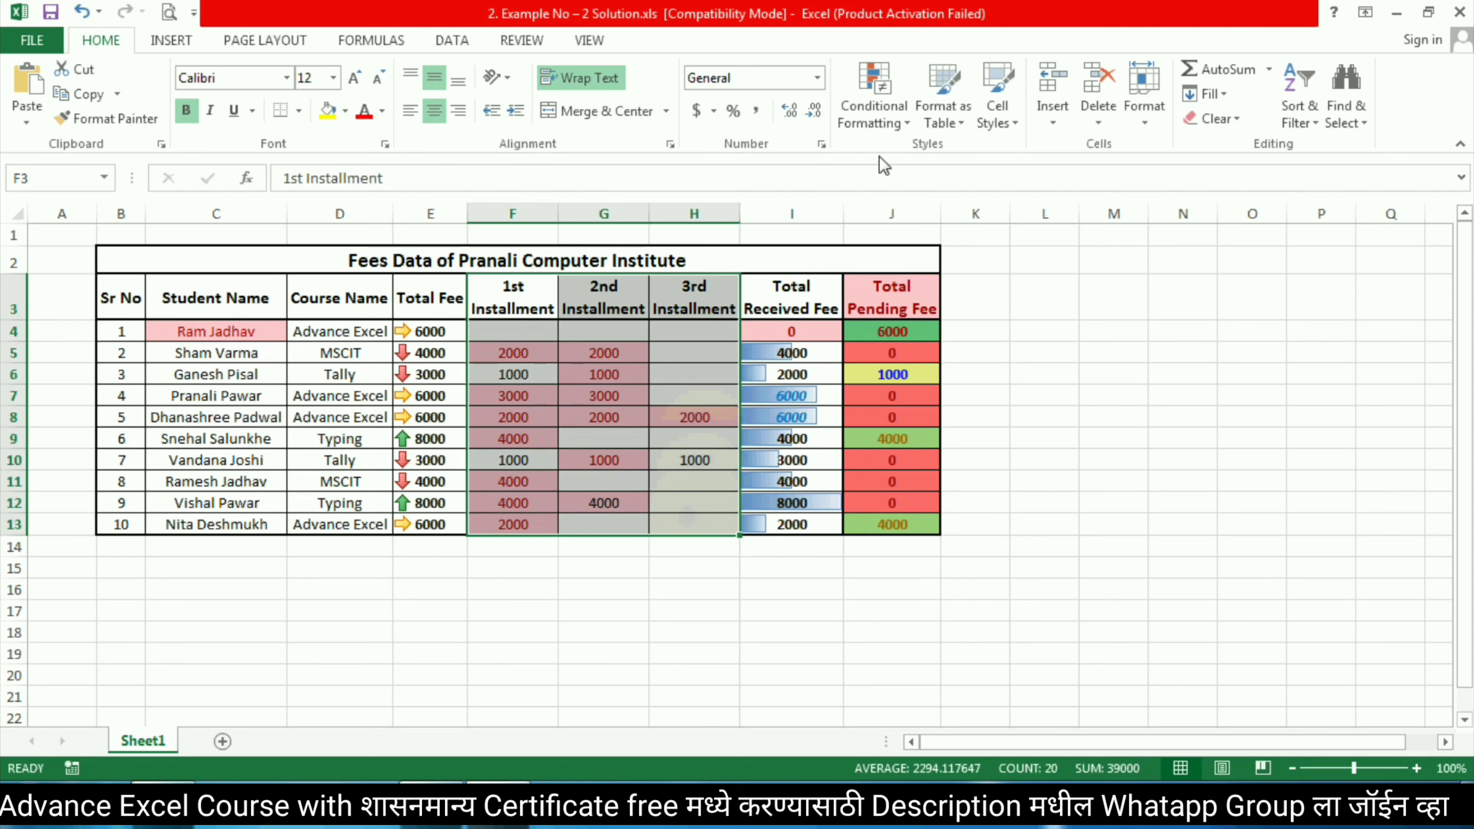
pyautogui.click(899, 116)
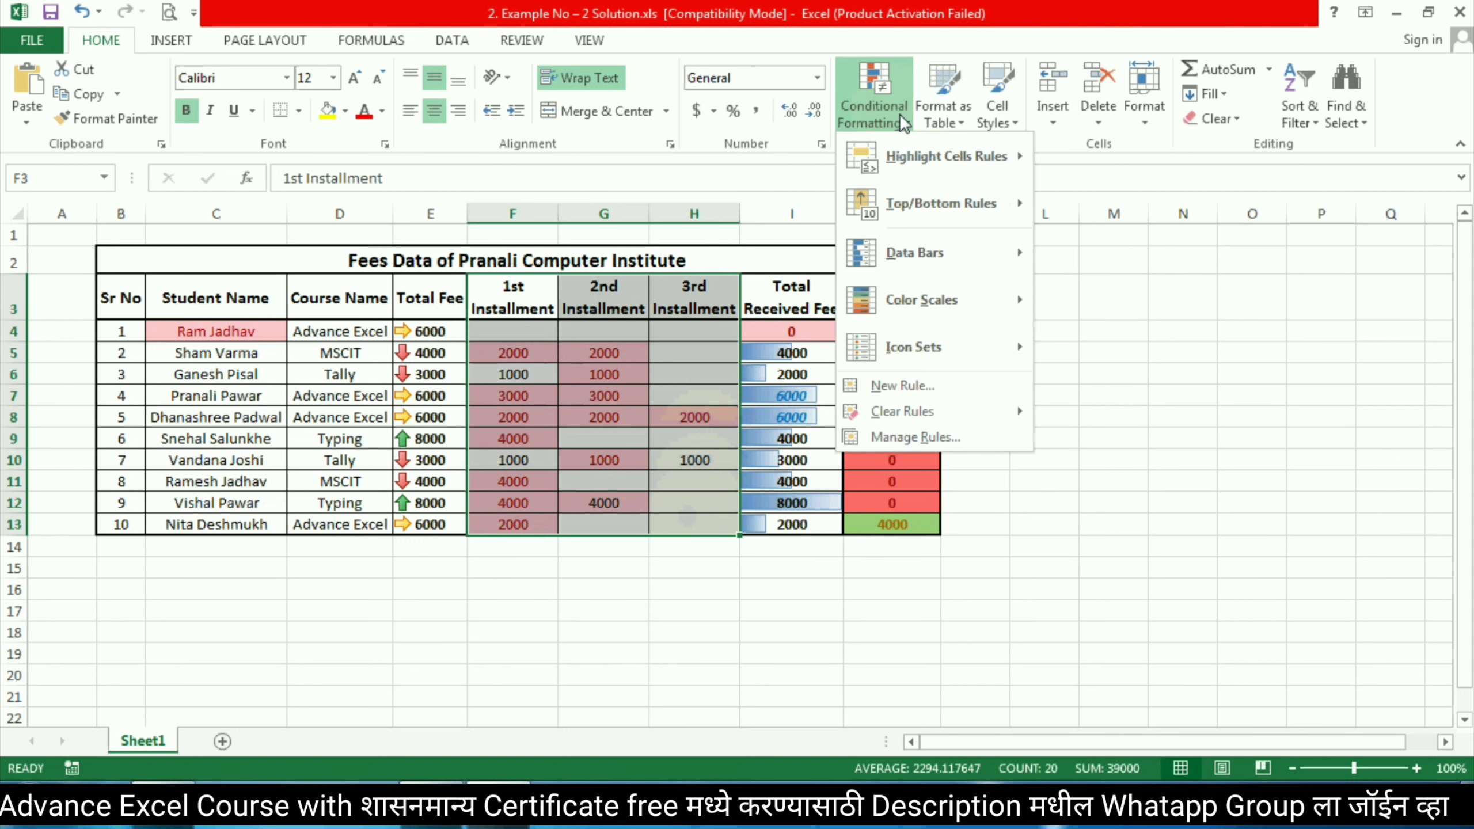
pyautogui.click(903, 385)
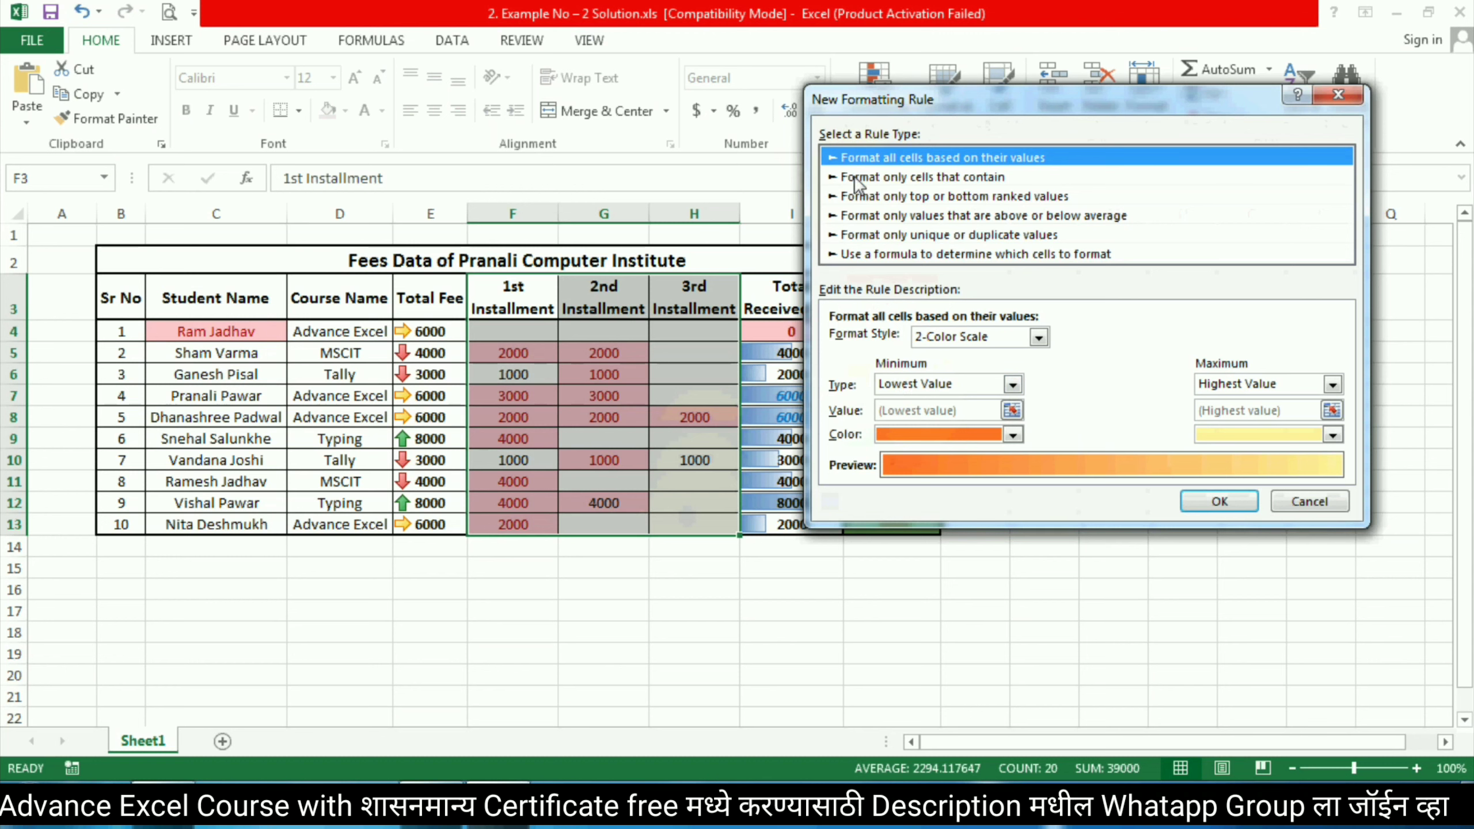
pyautogui.click(883, 176)
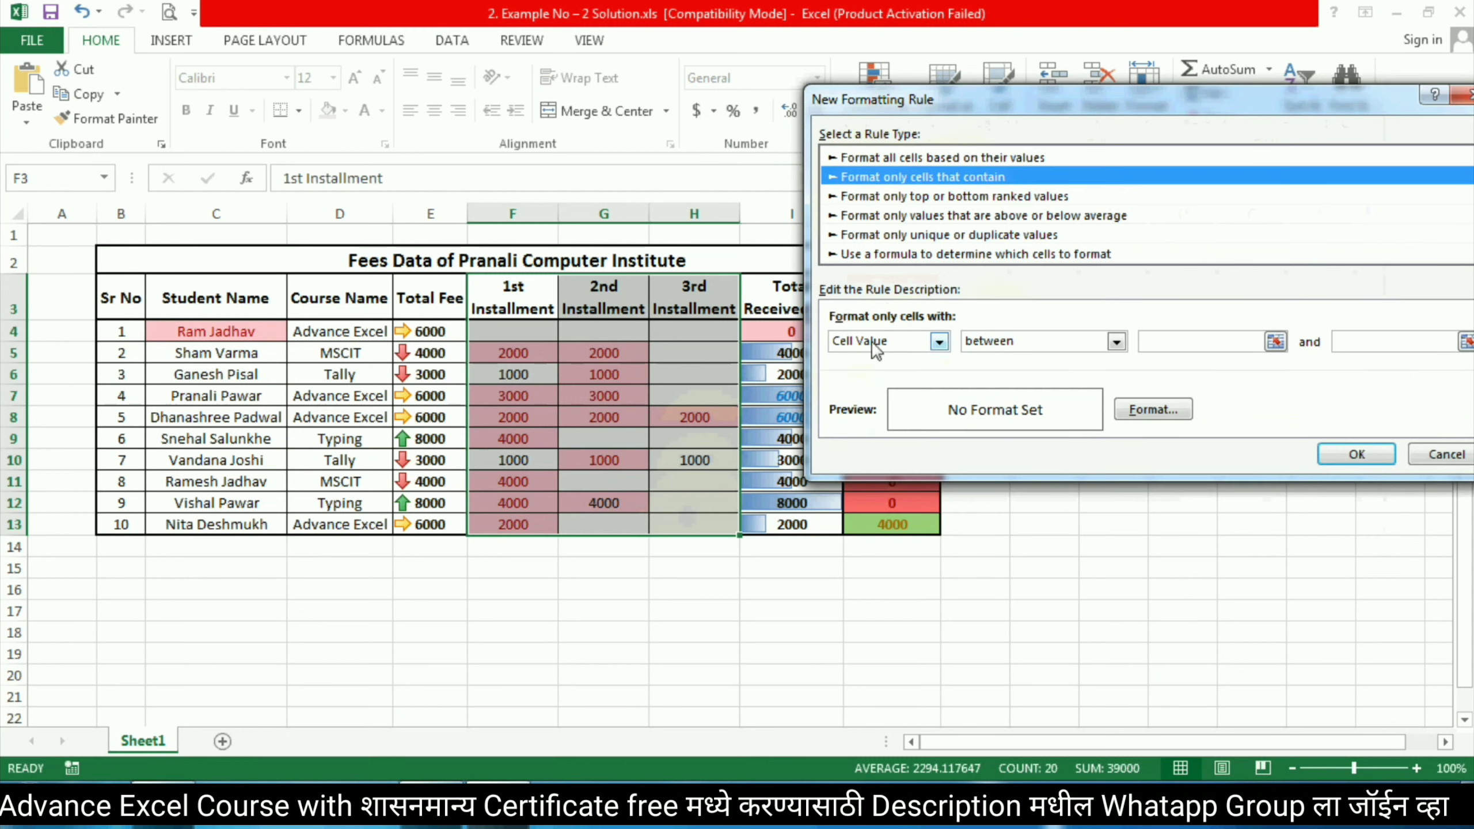
pyautogui.click(1015, 341)
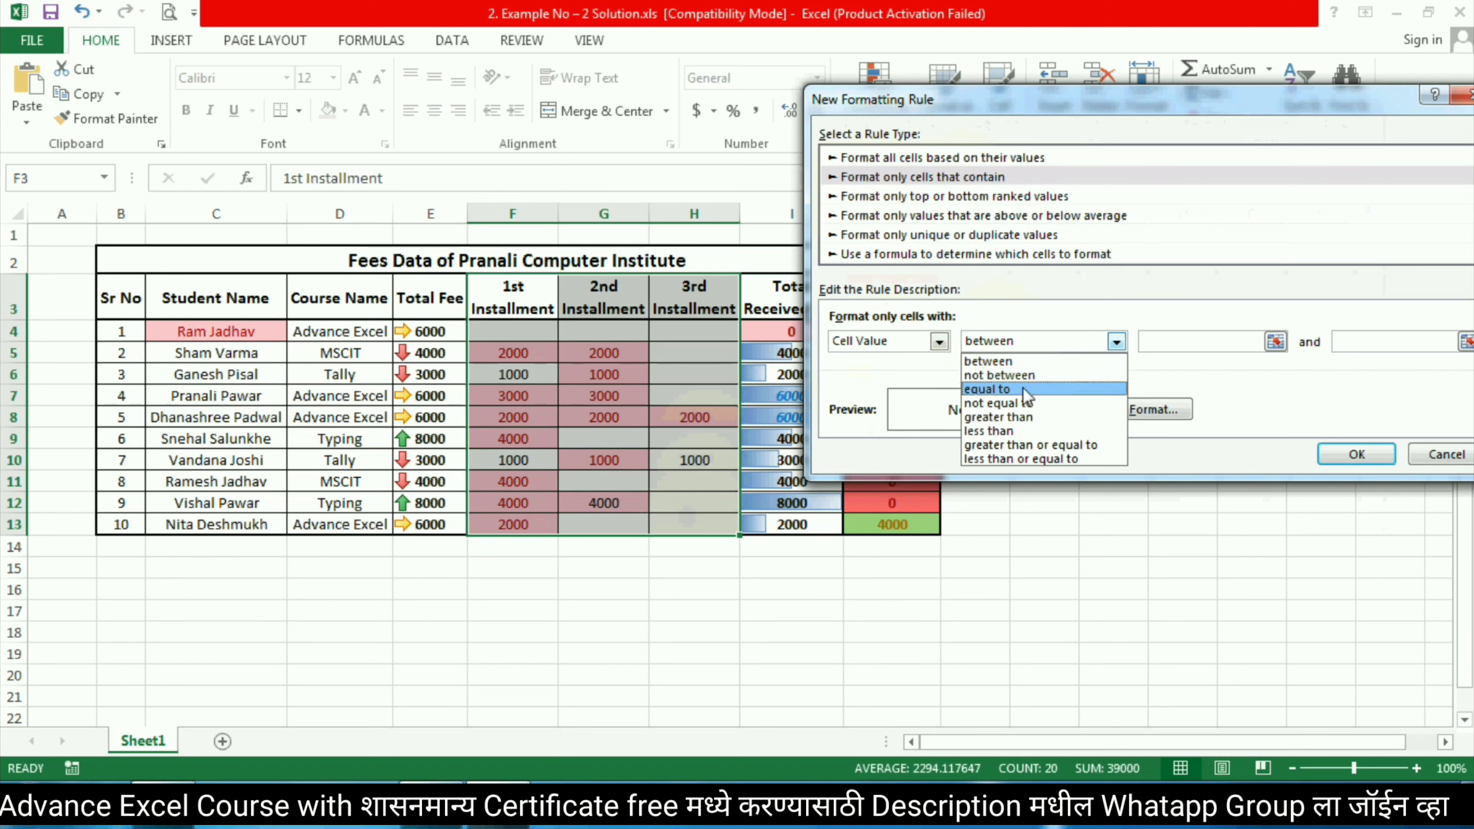
pyautogui.click(1019, 429)
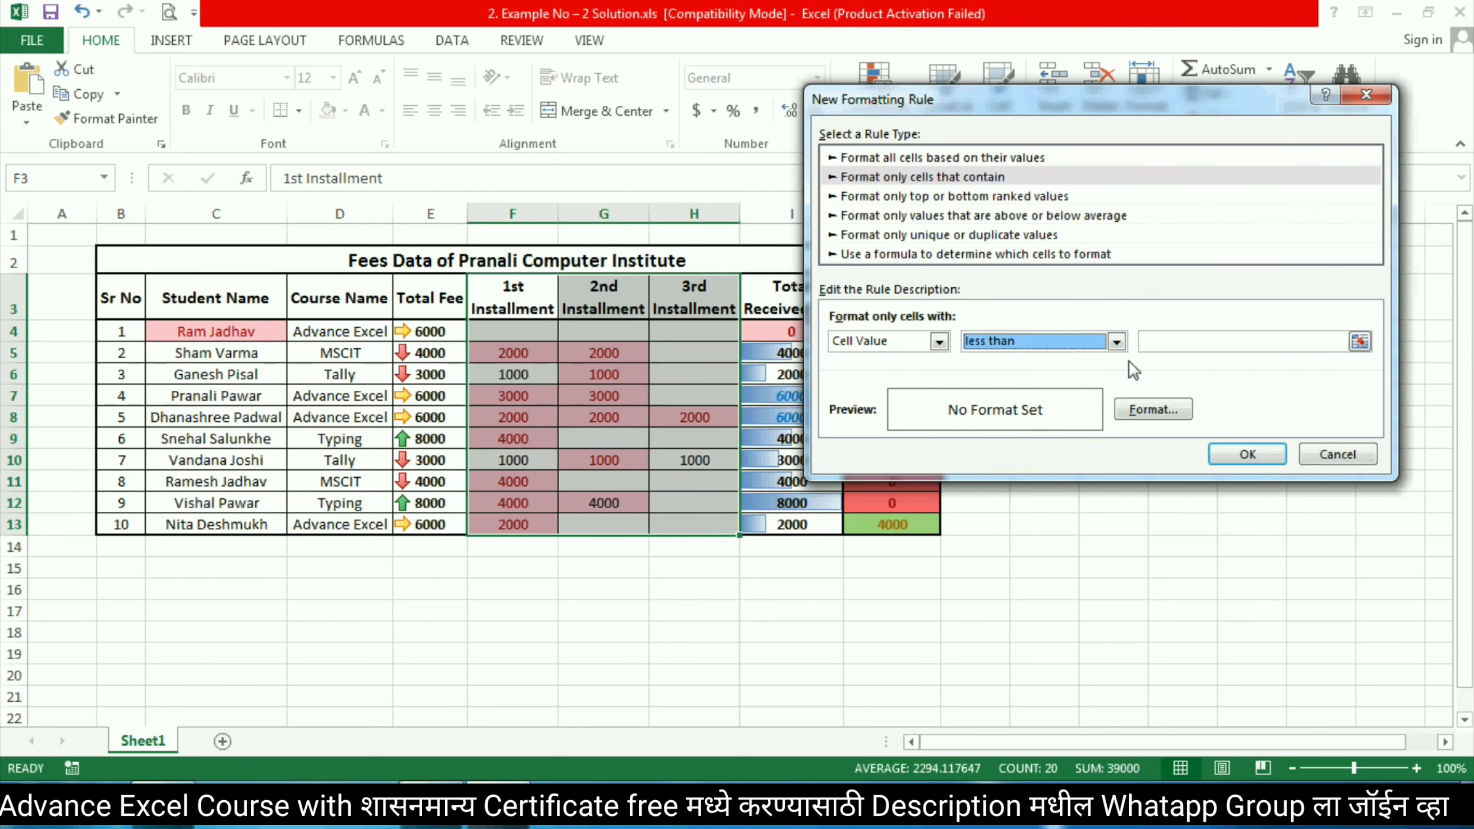
pyautogui.click(1158, 344)
pyautogui.write('1500')
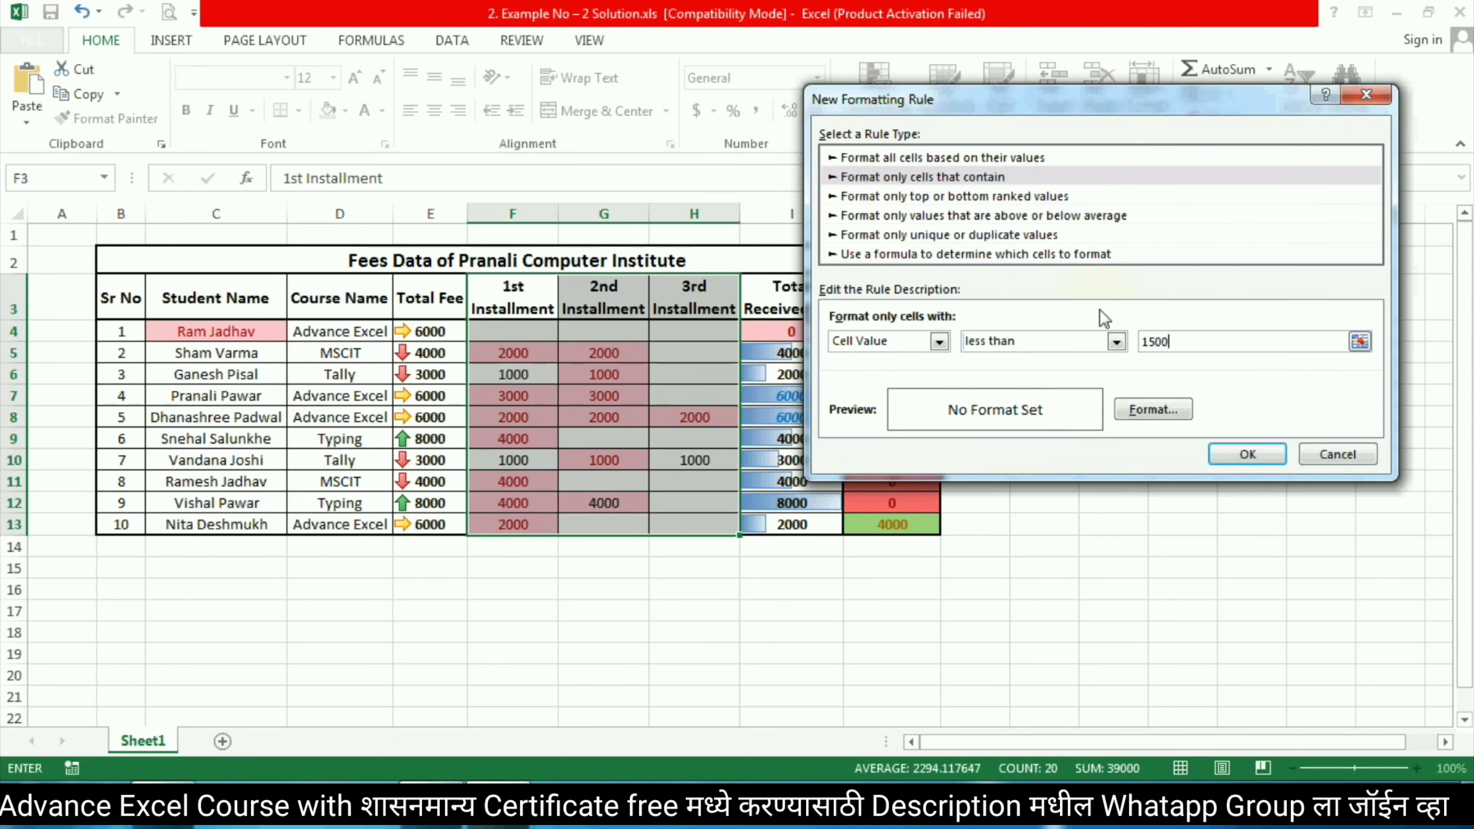
# - Give the matching installment cells an orange fill and apply the rule
pyautogui.click(1157, 409)
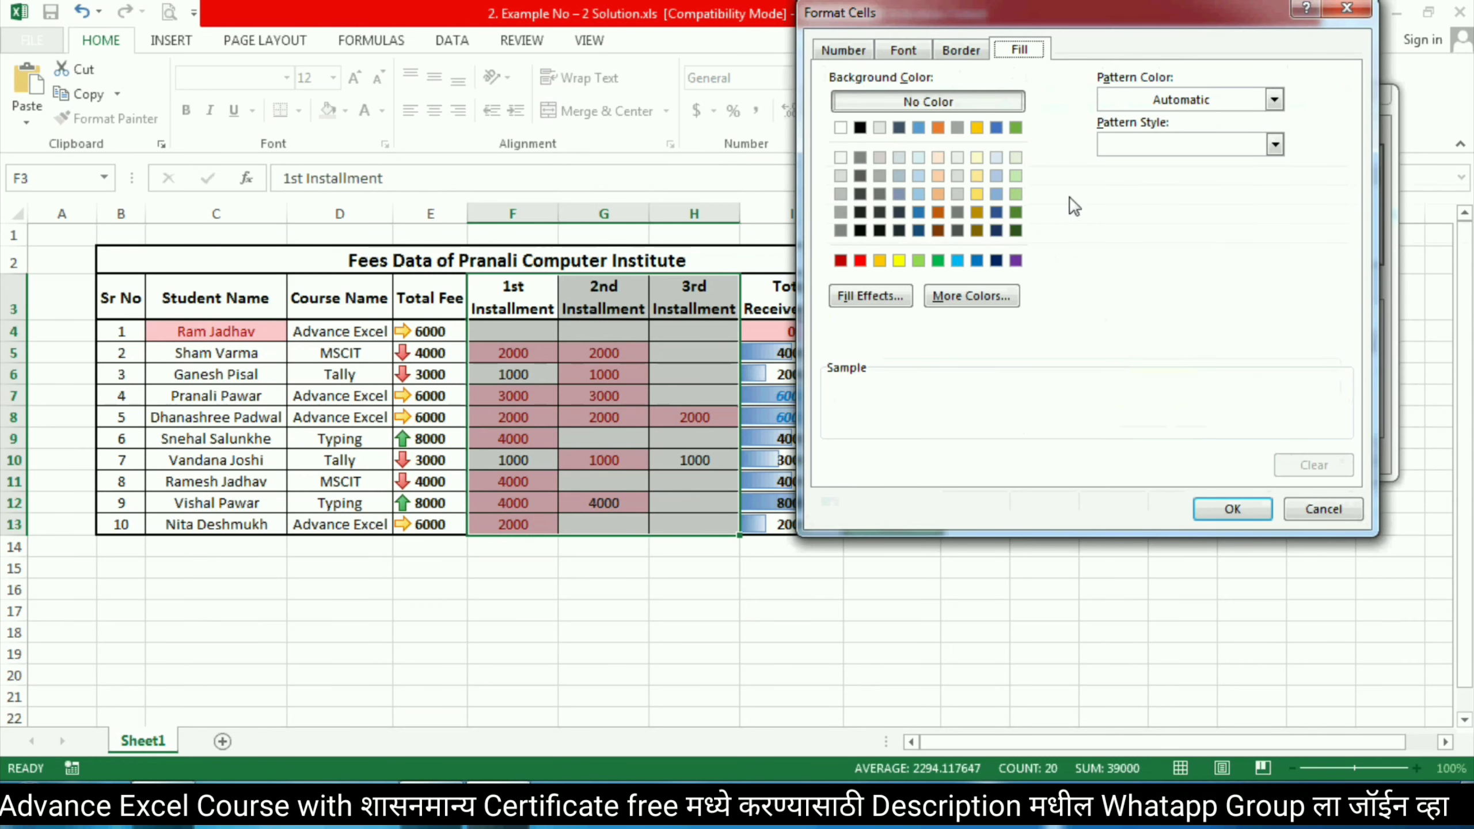
pyautogui.click(879, 261)
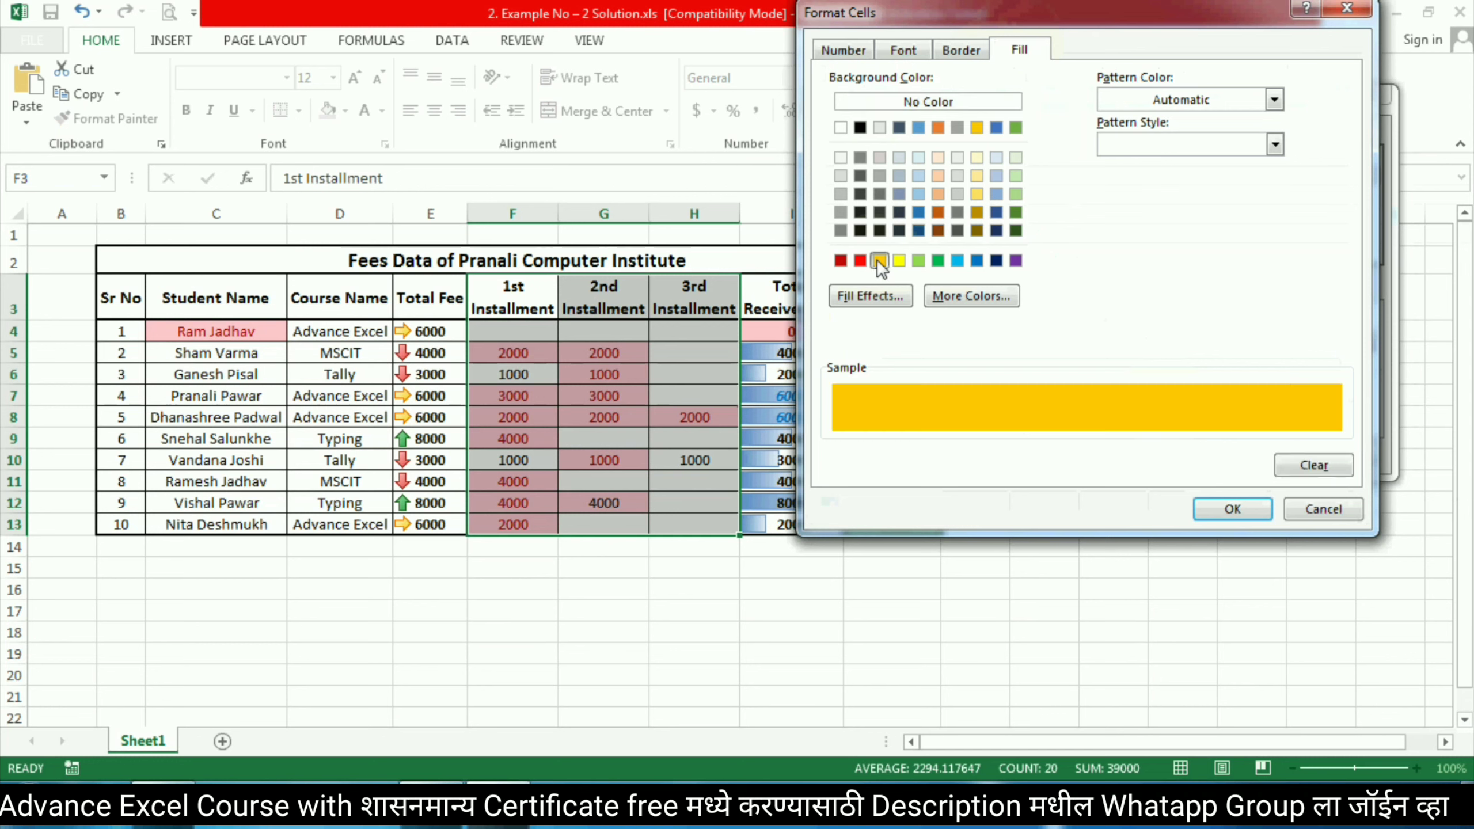
pyautogui.click(1232, 509)
pyautogui.click(1239, 451)
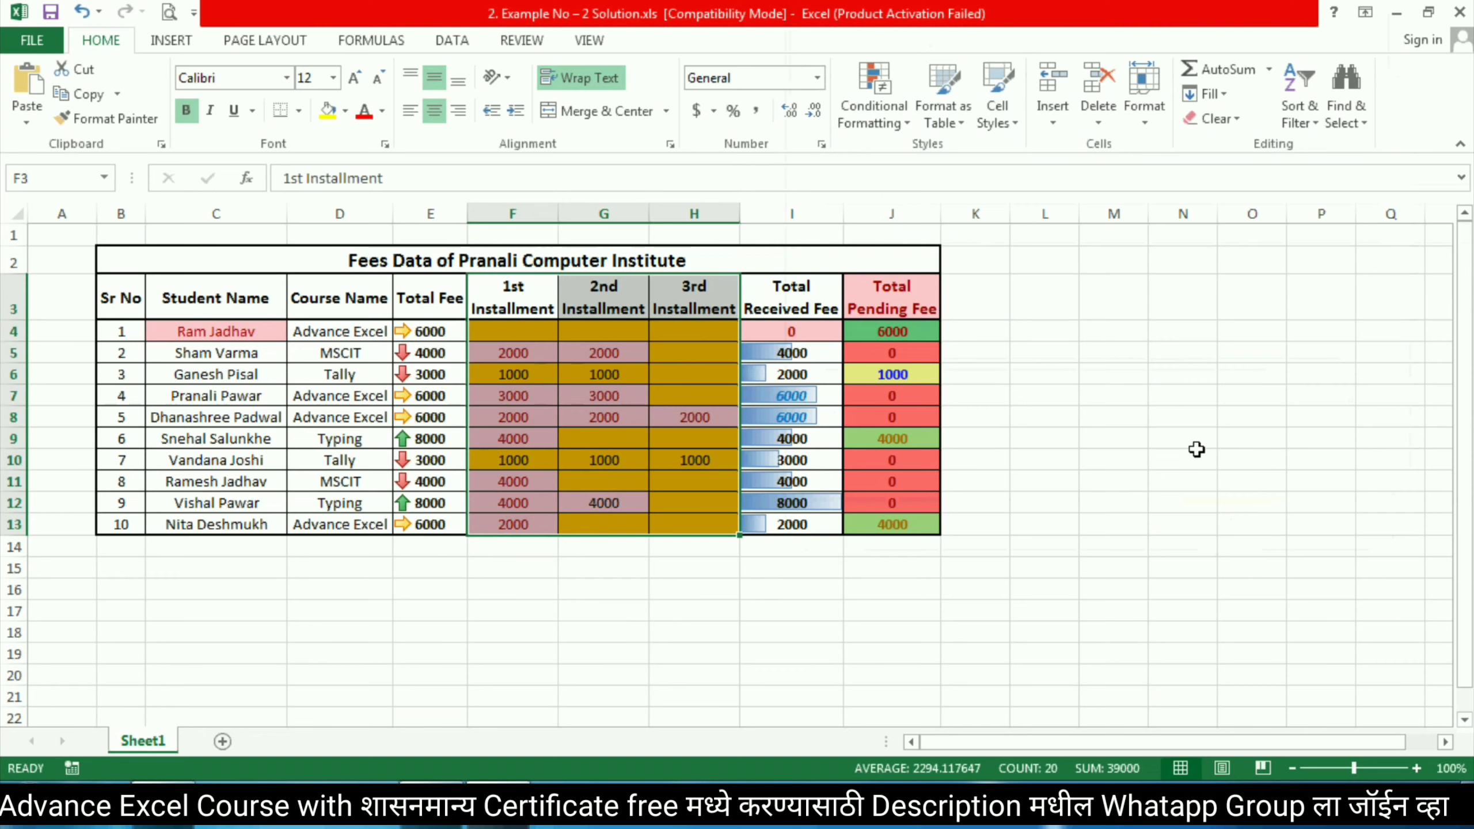
pyautogui.hotkey('alt', 'Tab')
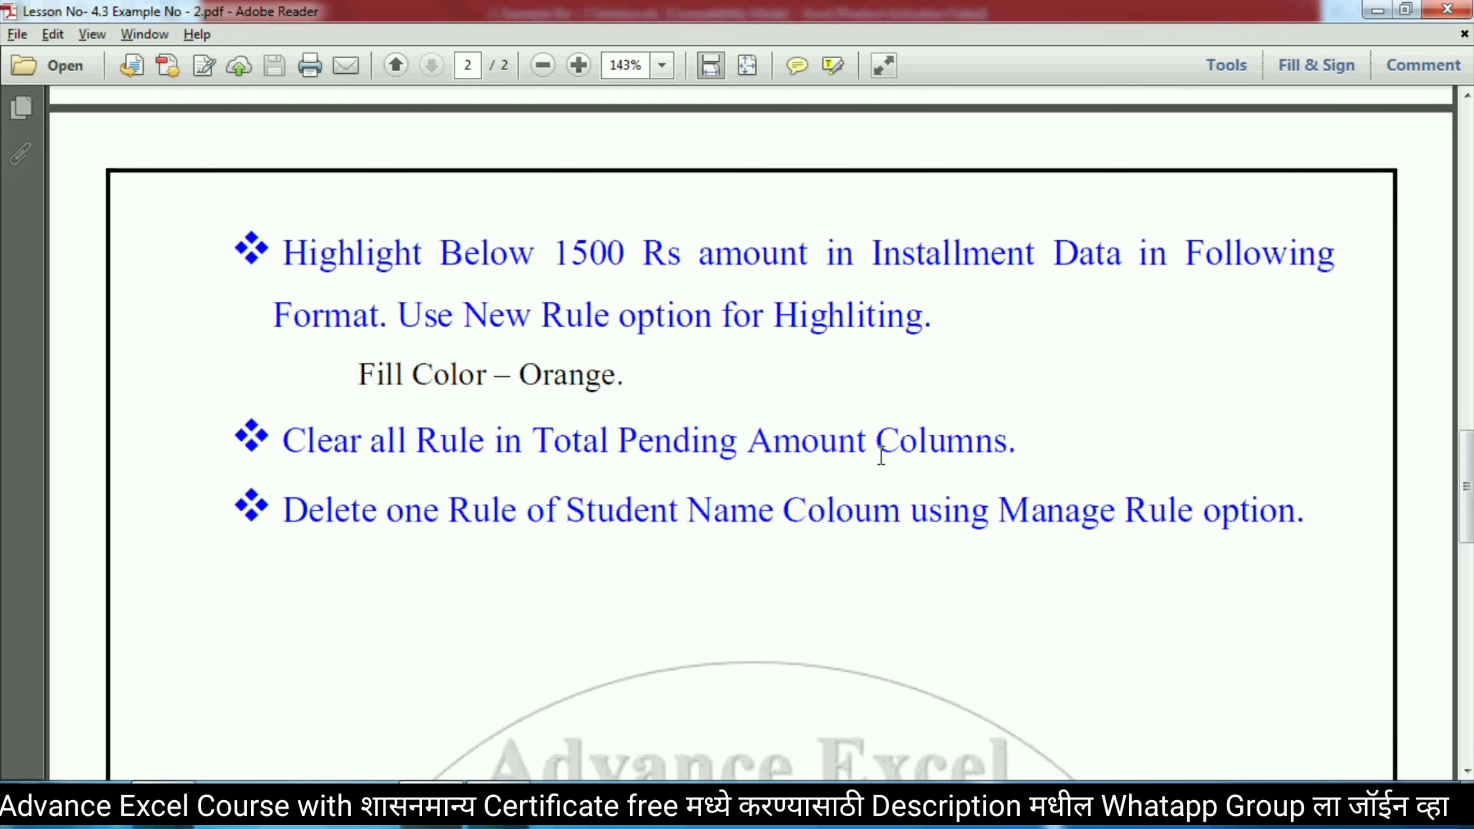
# - Clear all conditional formatting rules from the Total Pending Fee cells J3:J13
pyautogui.hotkey('alt', 'Tab')
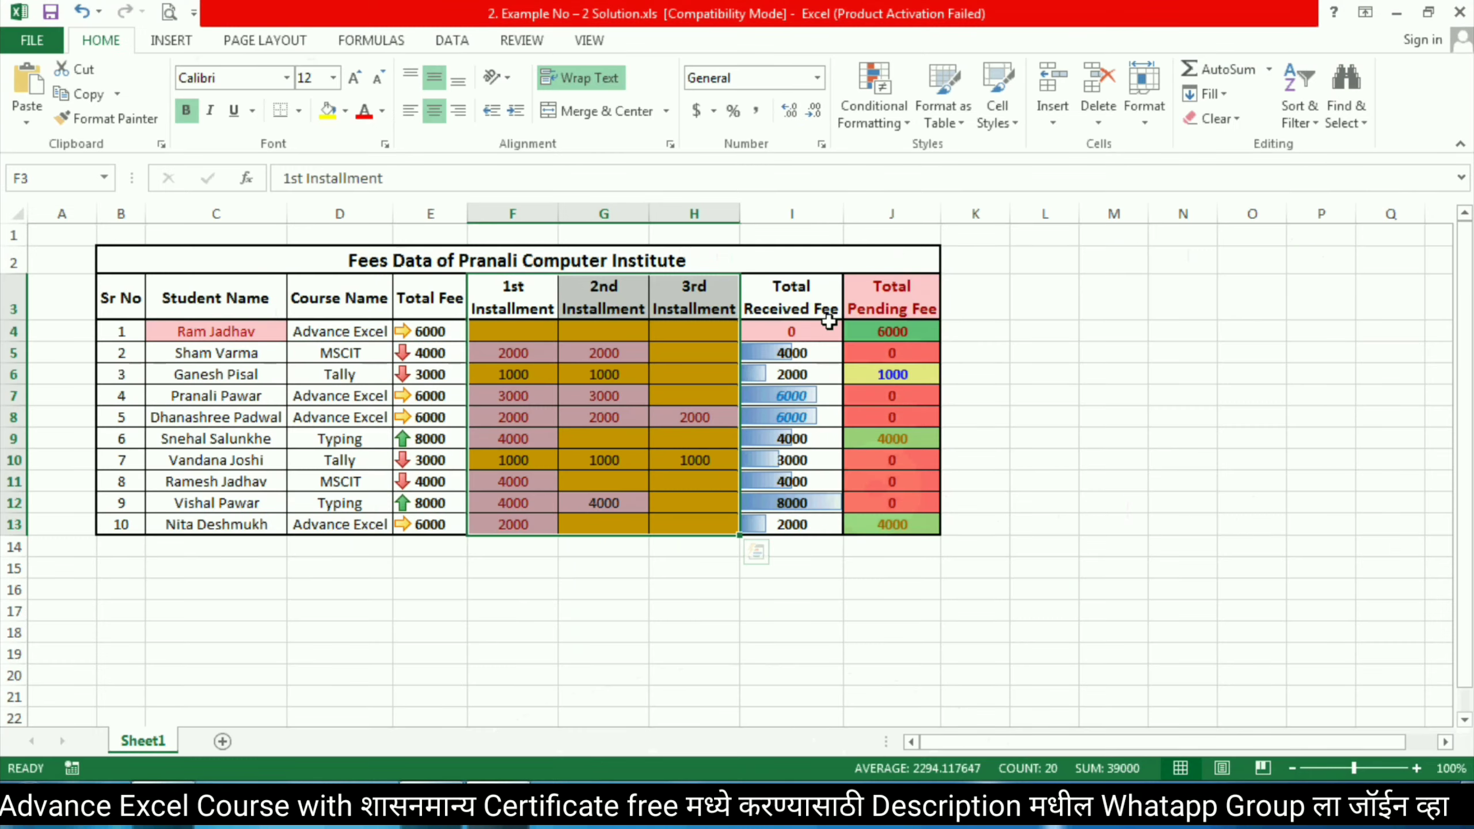
pyautogui.click(824, 310)
pyautogui.click(870, 297)
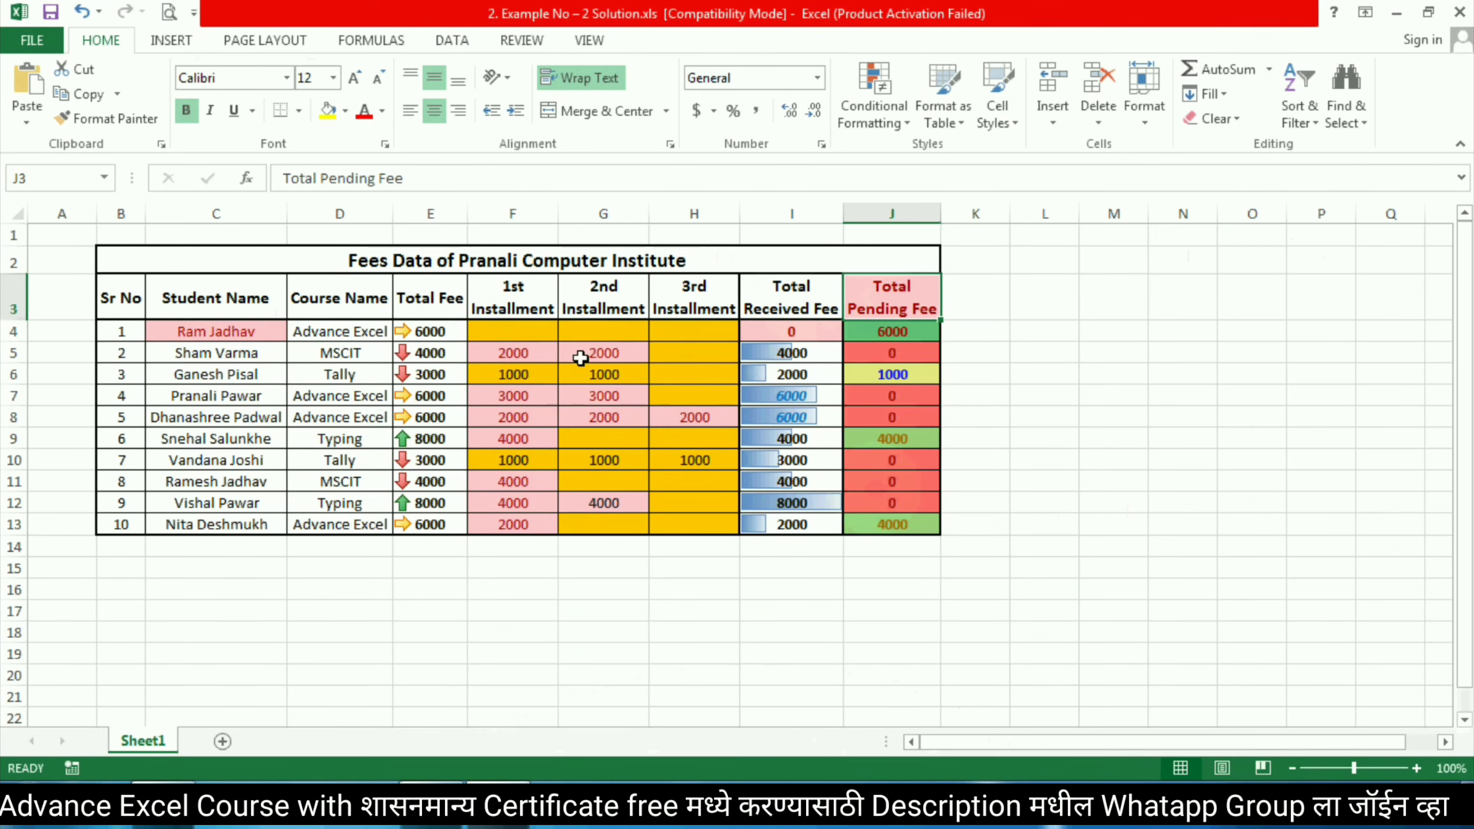
pyautogui.moveTo(891, 312)
pyautogui.mouseDown()
pyautogui.moveTo(907, 378)
pyautogui.moveTo(896, 522)
pyautogui.mouseUp()
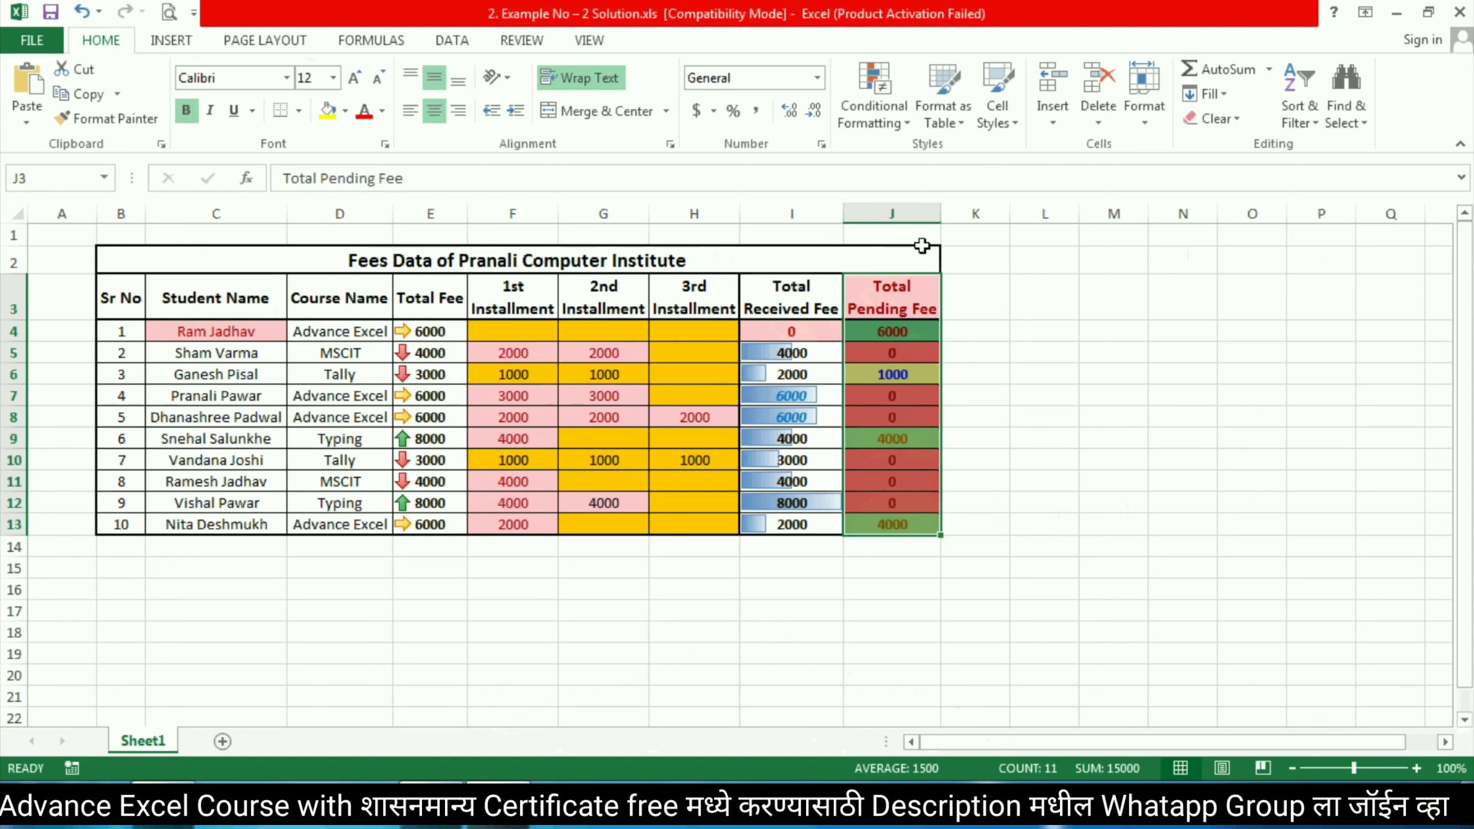
pyautogui.click(868, 117)
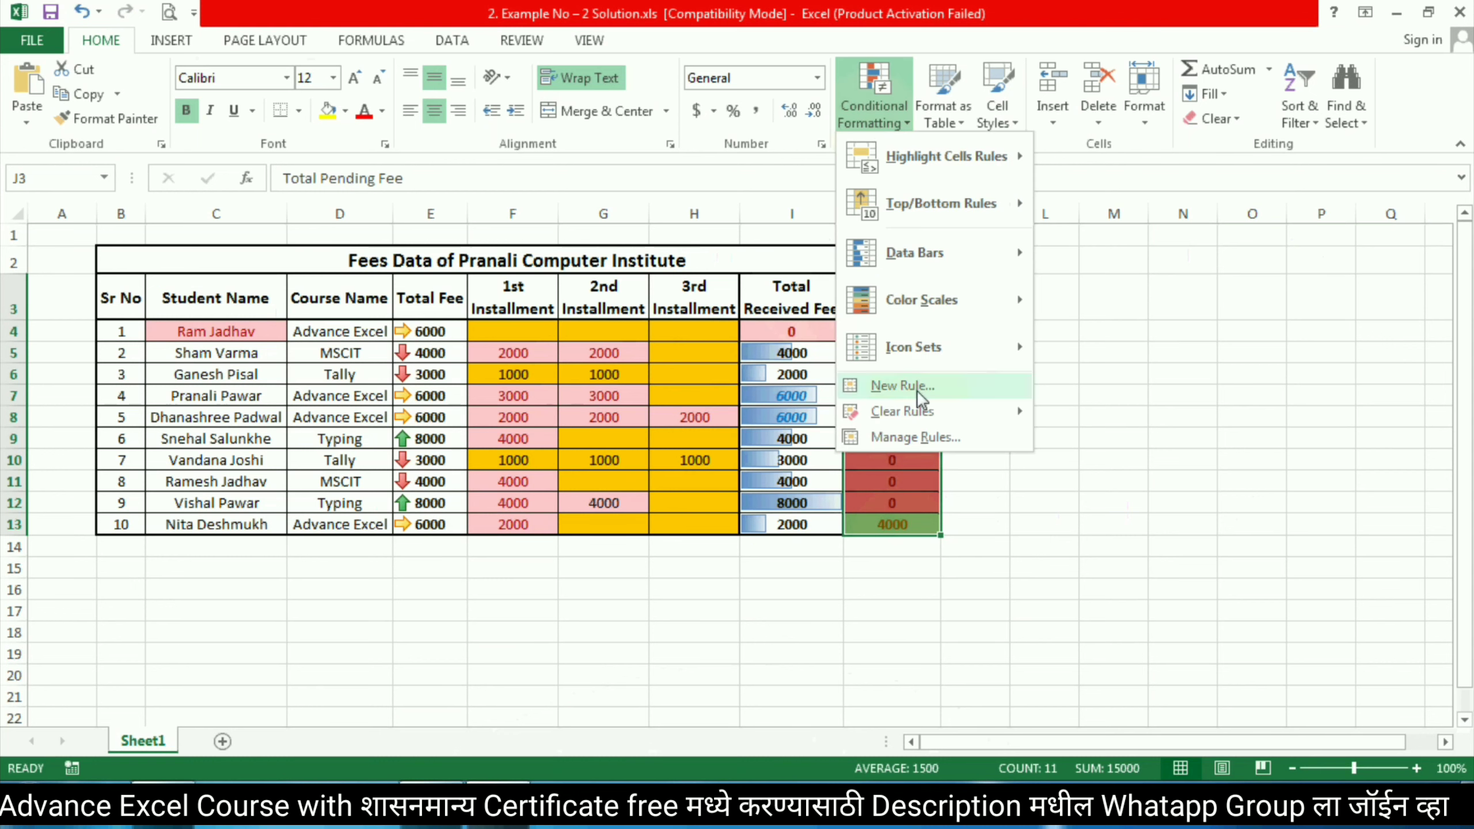
pyautogui.moveTo(901, 411)
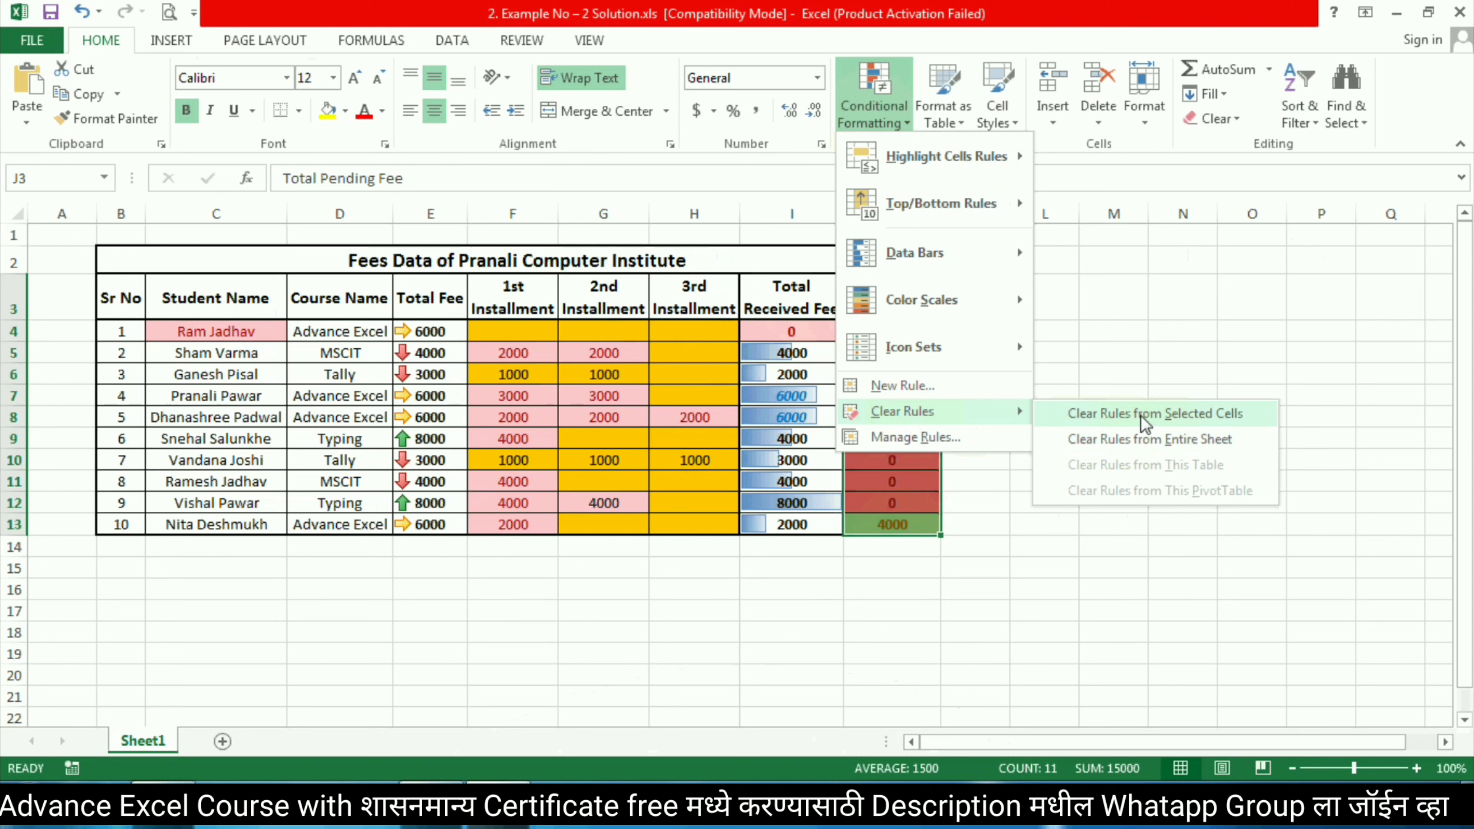
pyautogui.click(1172, 413)
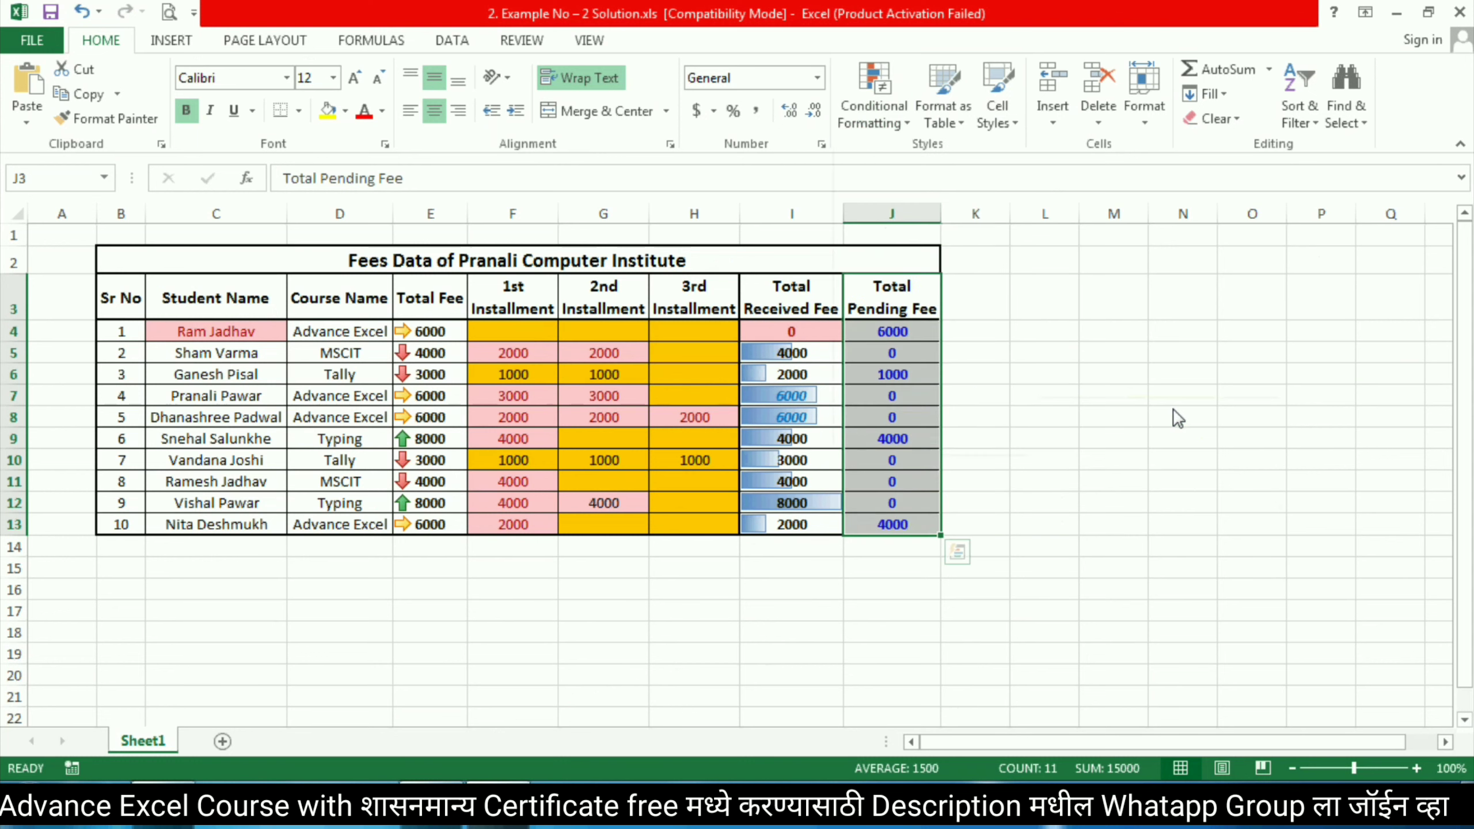
pyautogui.click(989, 369)
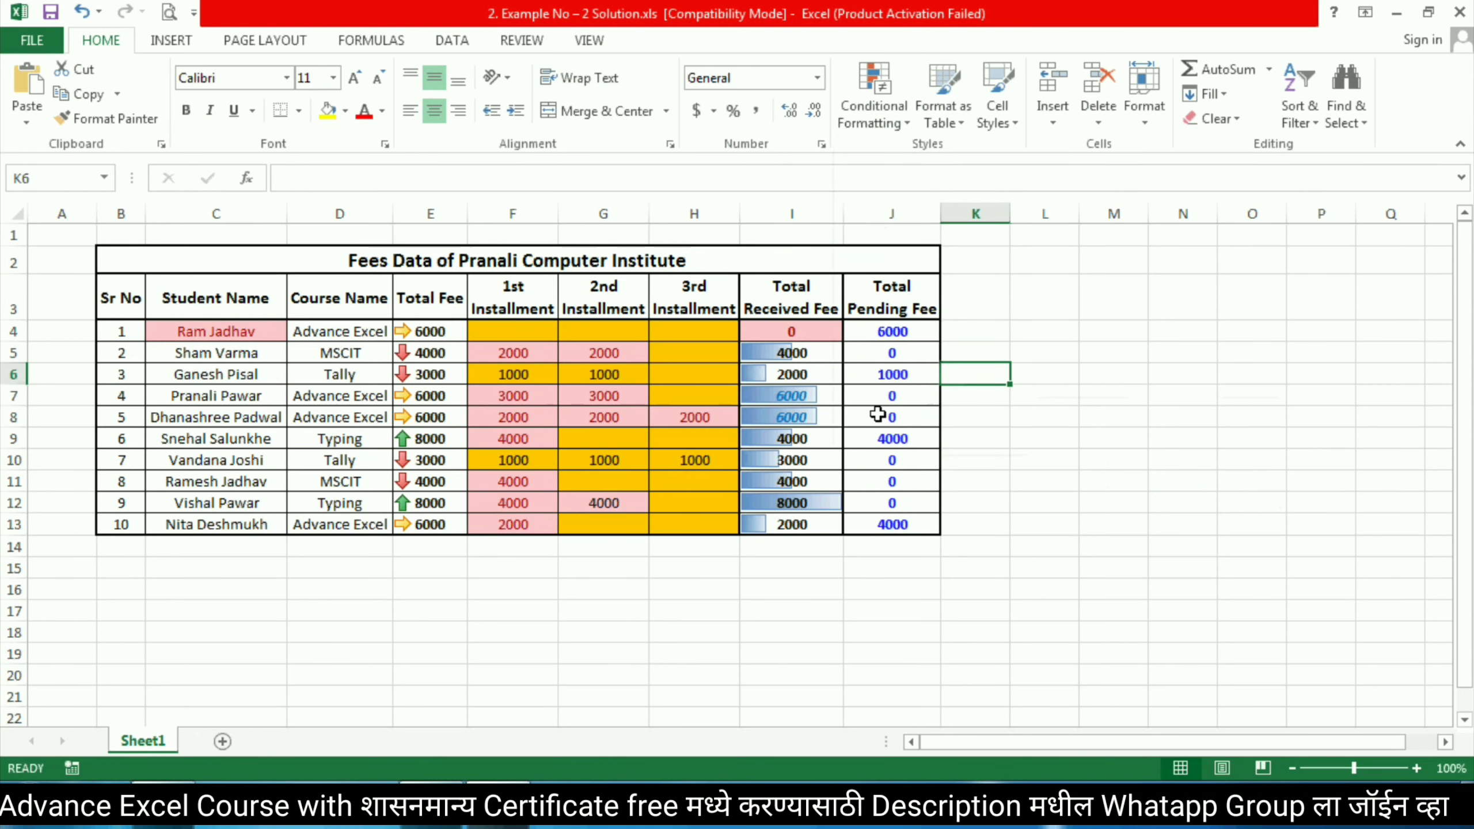
pyautogui.hotkey('alt', 'Tab')
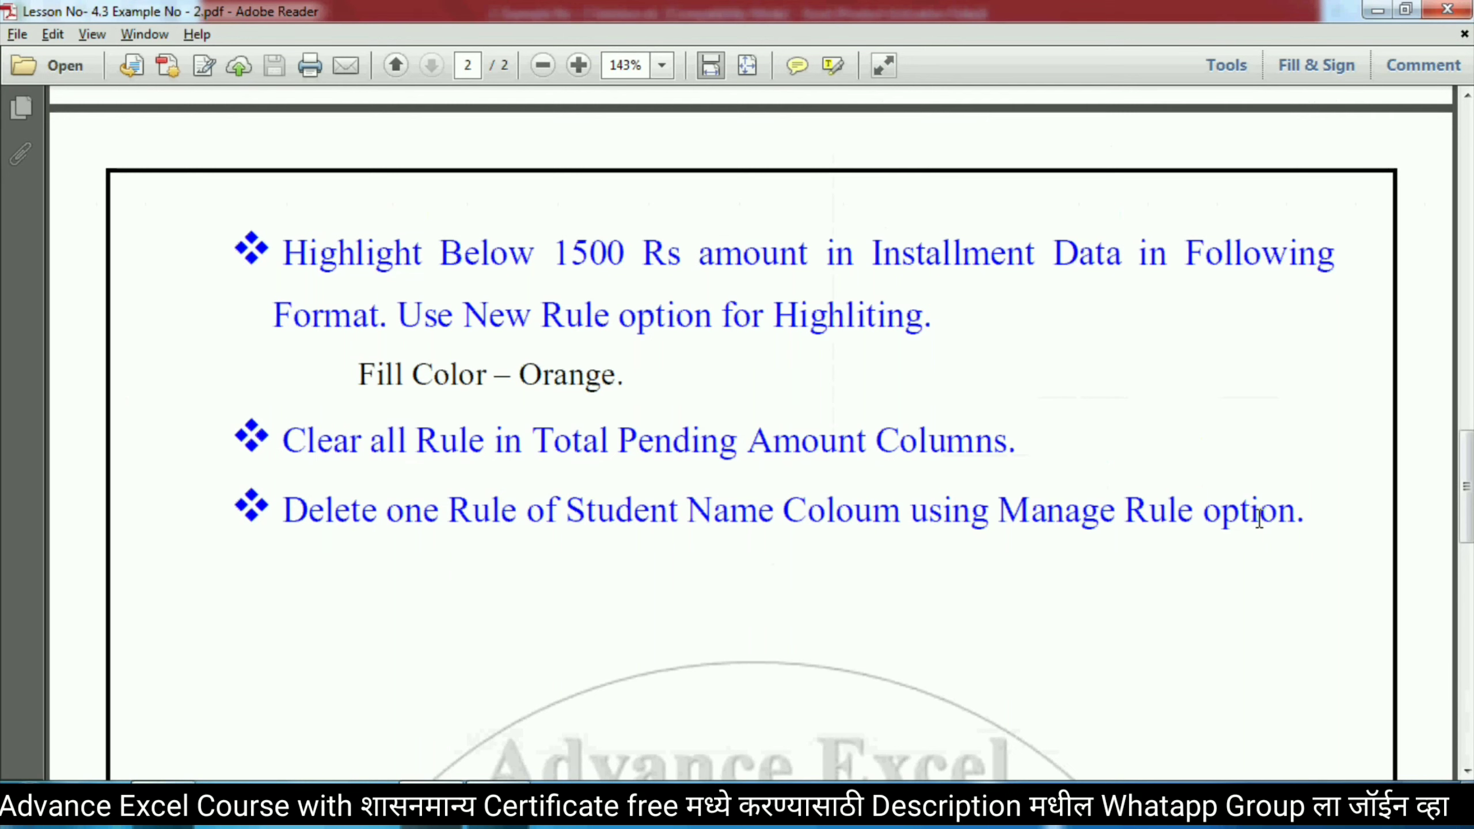
# - Delete the Duplicate Values rule from Student Name cells C3:C13 in Manage Rules
pyautogui.hotkey('alt', 'Tab')
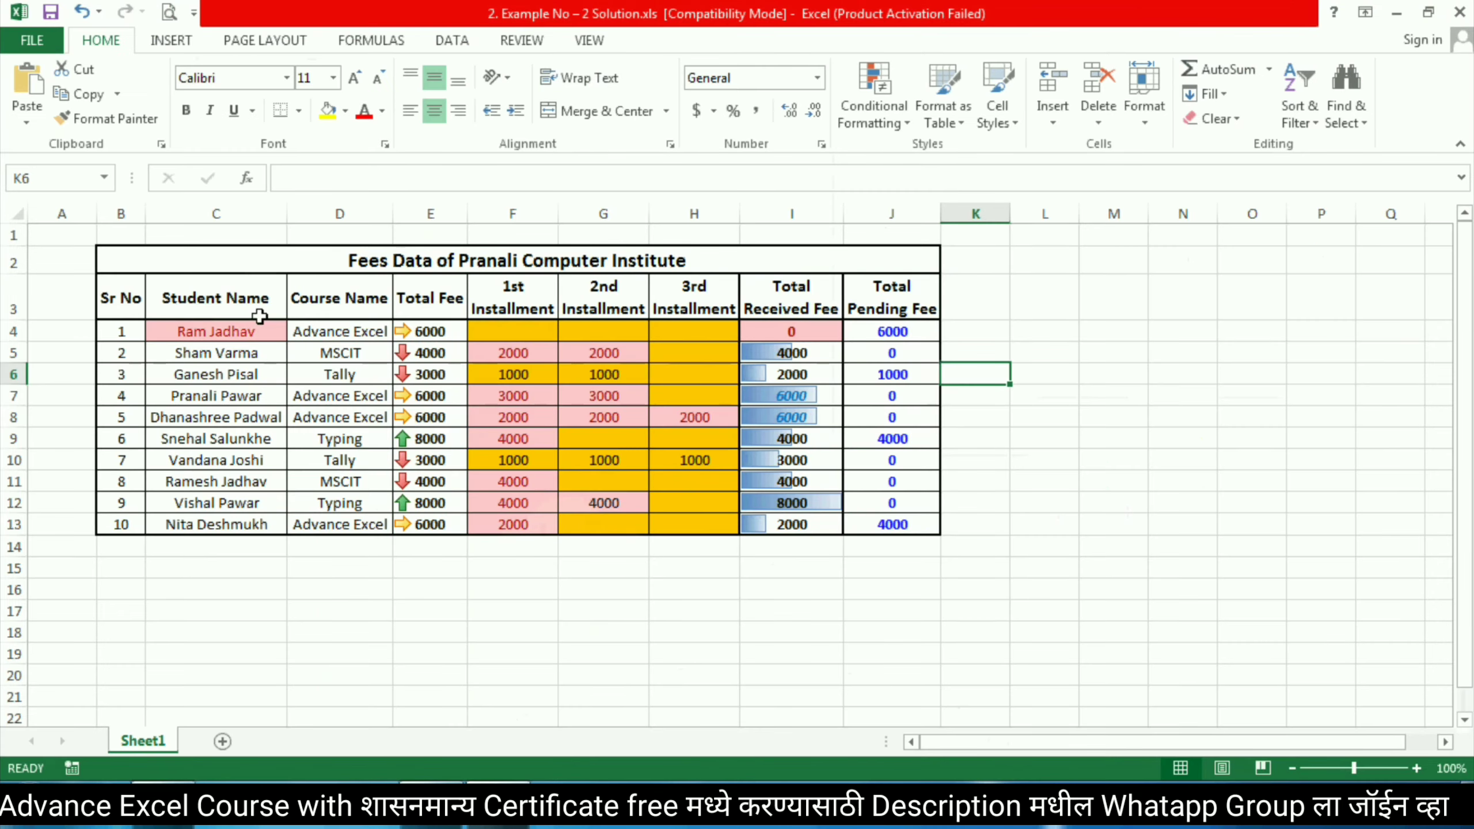
pyautogui.moveTo(260, 316); pyautogui.dragTo(248, 530)
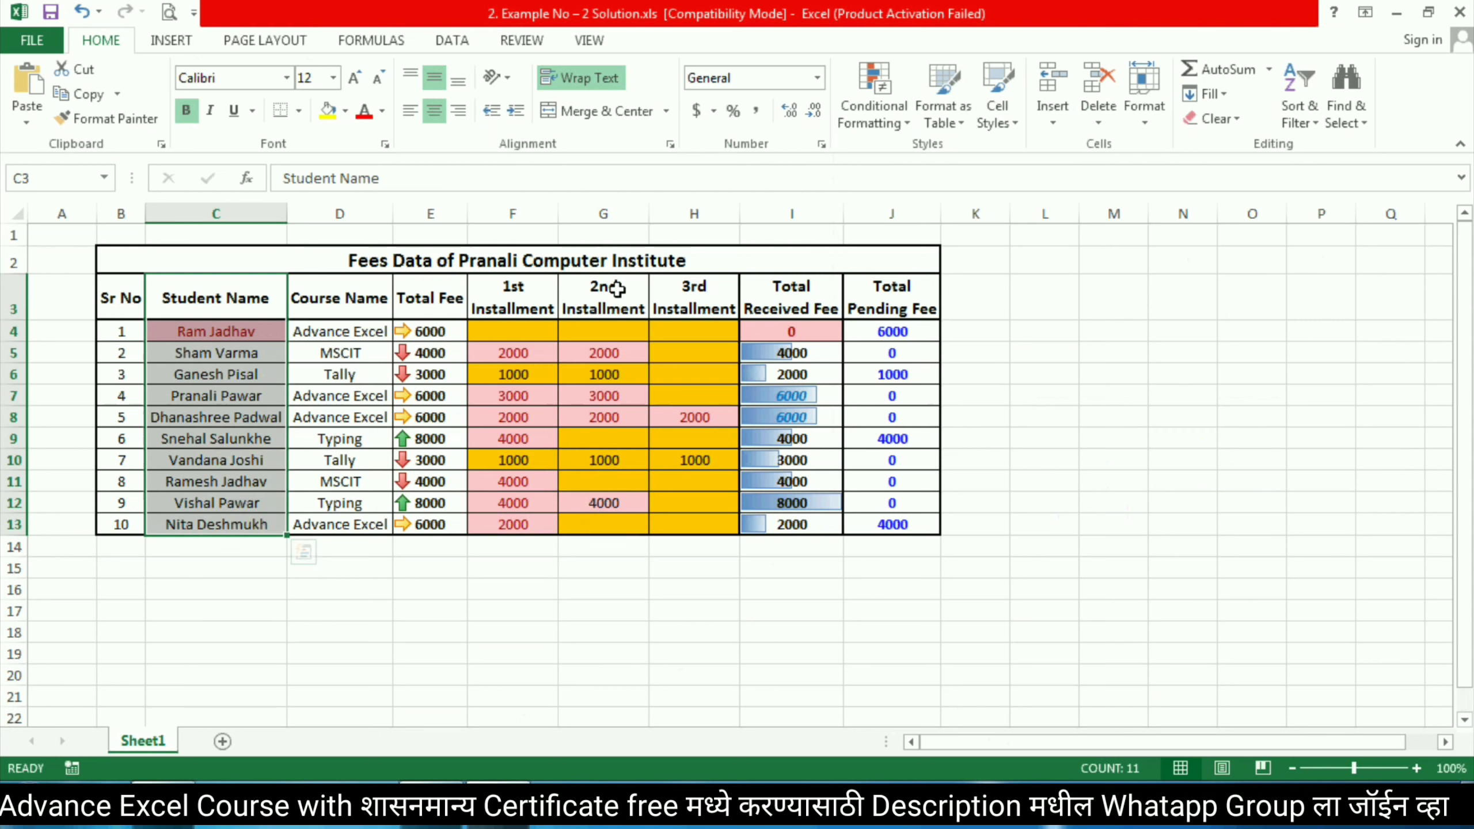
pyautogui.click(909, 126)
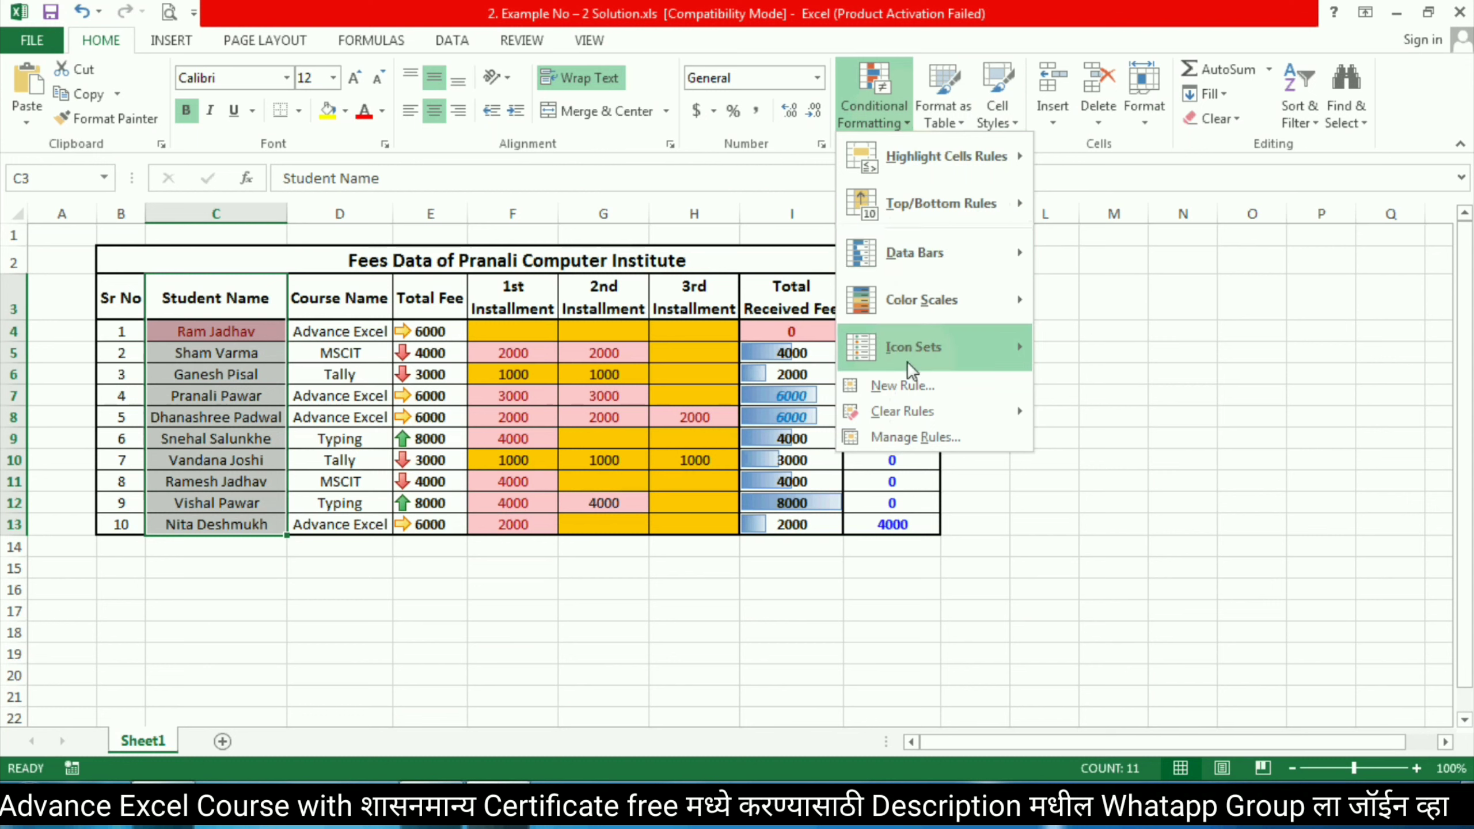
pyautogui.click(913, 439)
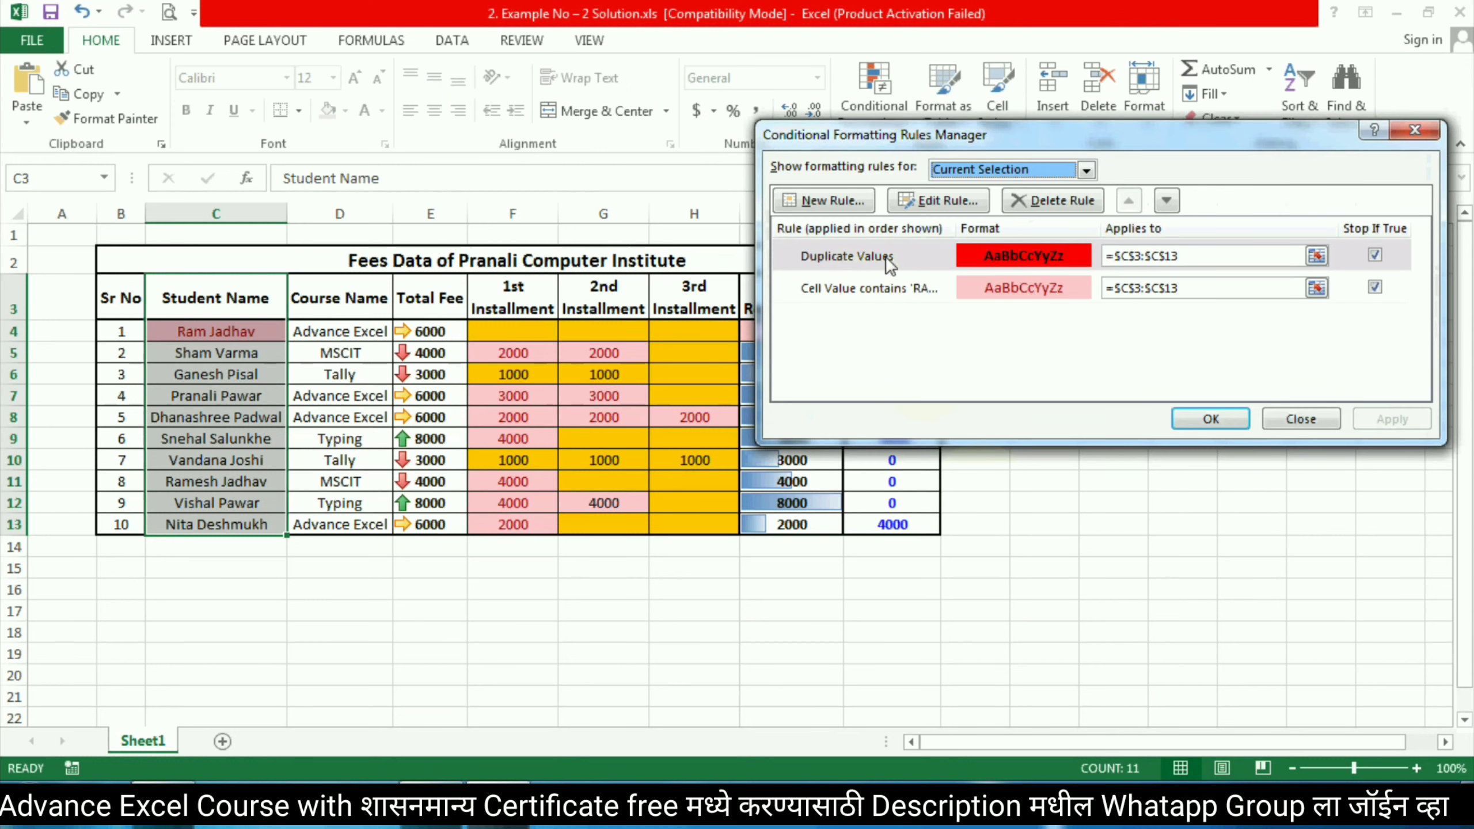
pyautogui.click(888, 258)
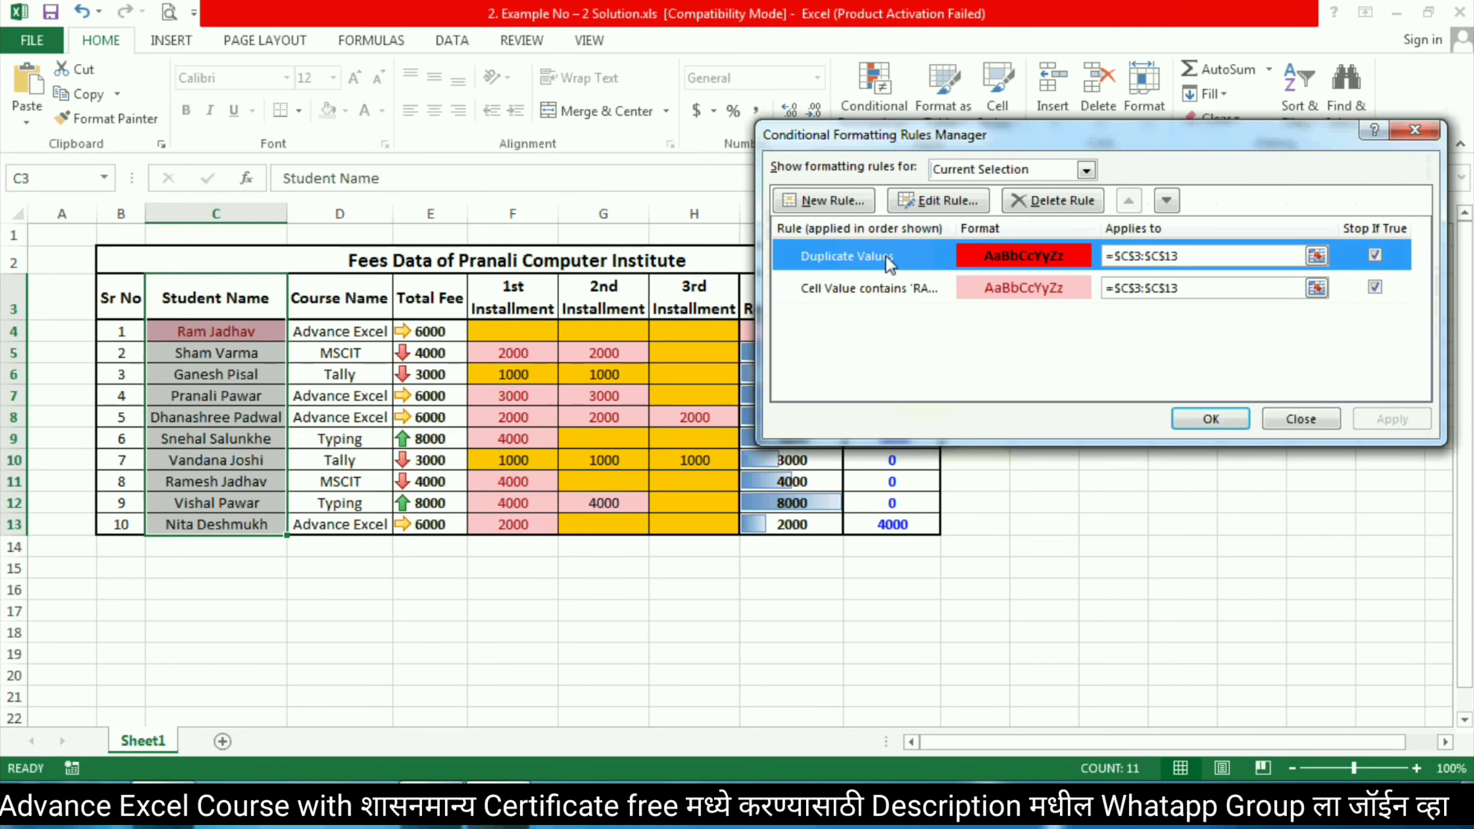
pyautogui.click(1042, 203)
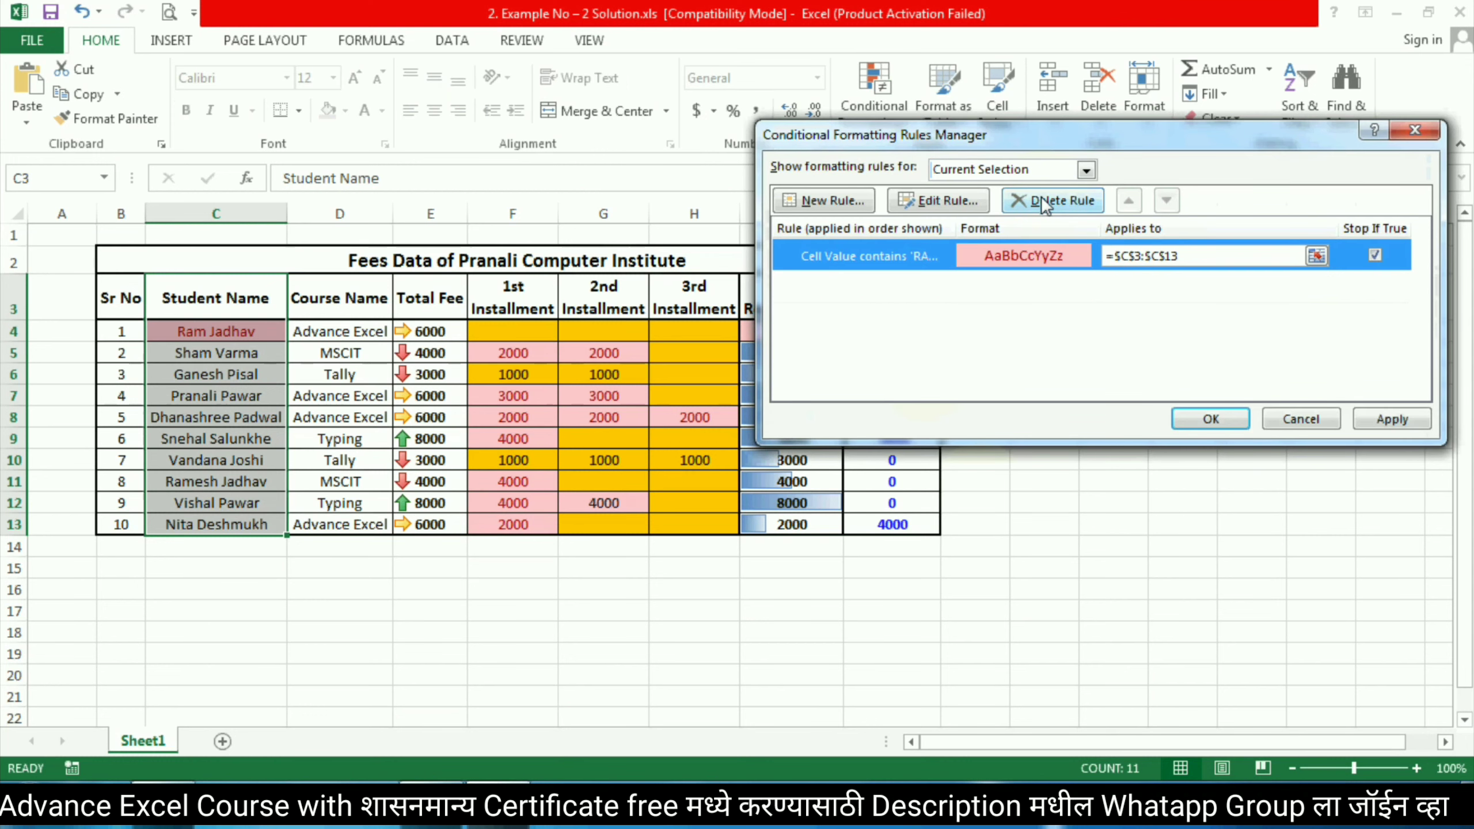
pyautogui.click(1375, 422)
pyautogui.click(1209, 424)
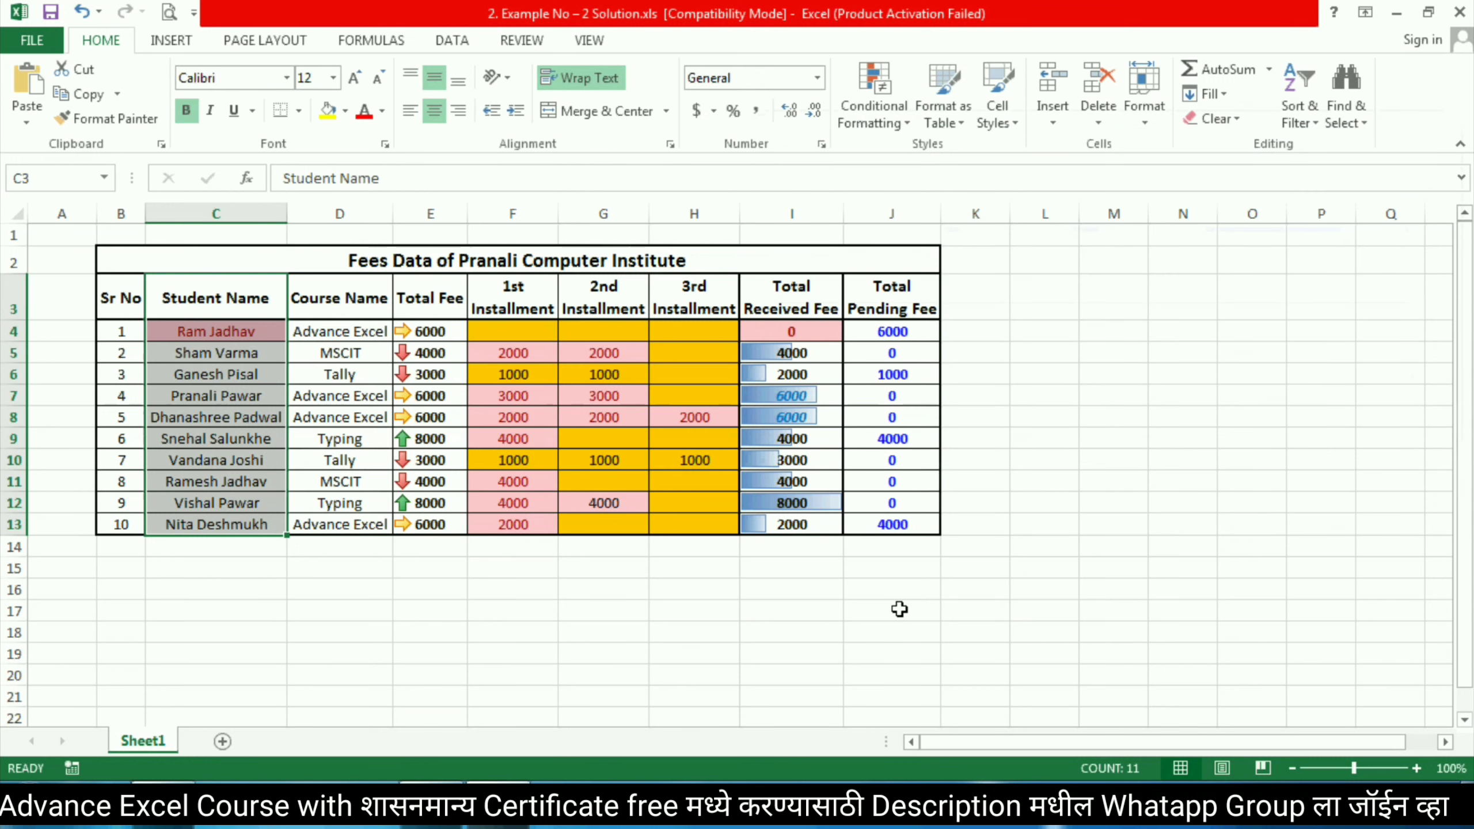
pyautogui.click(898, 610)
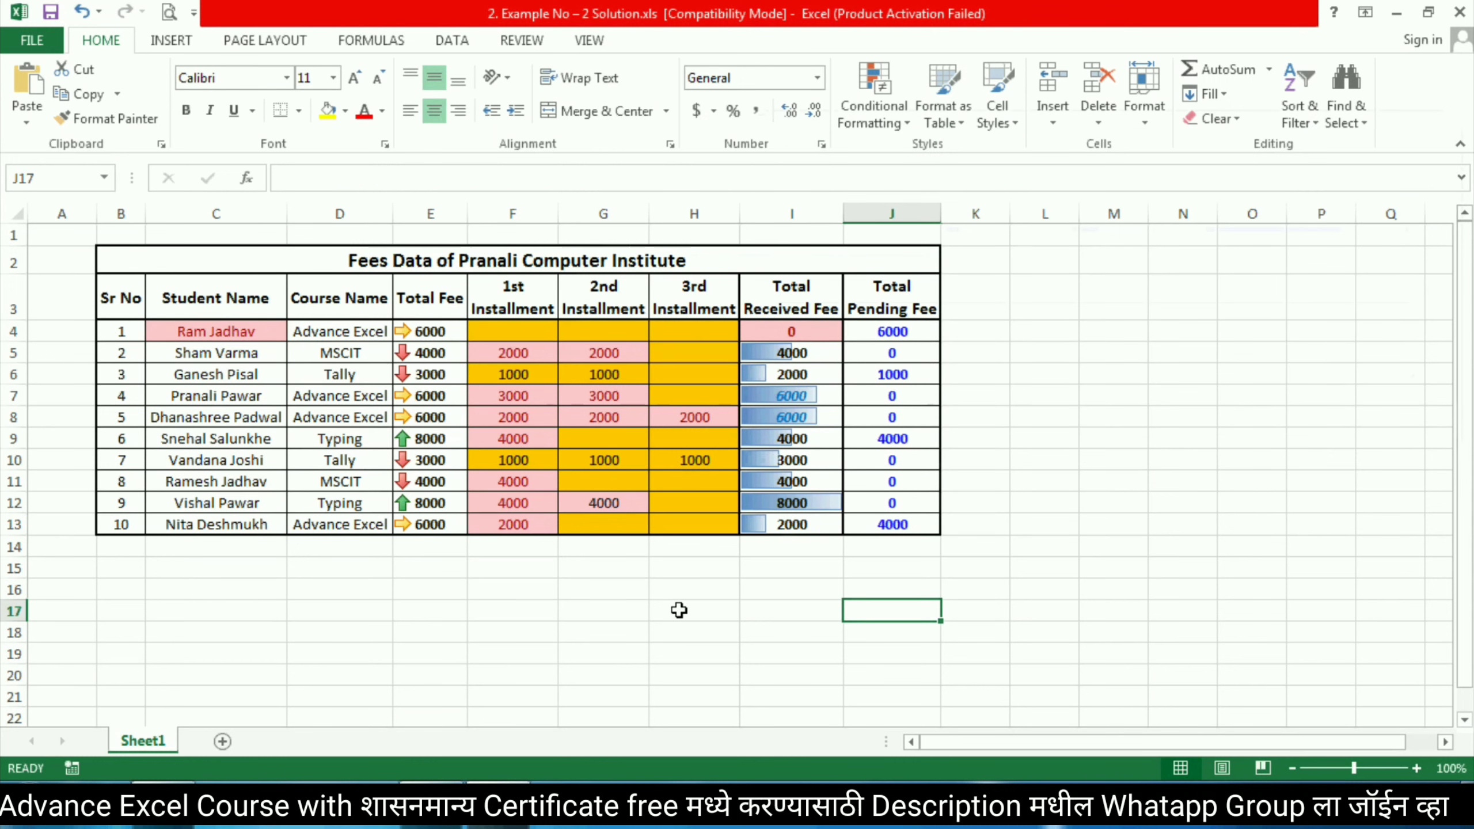